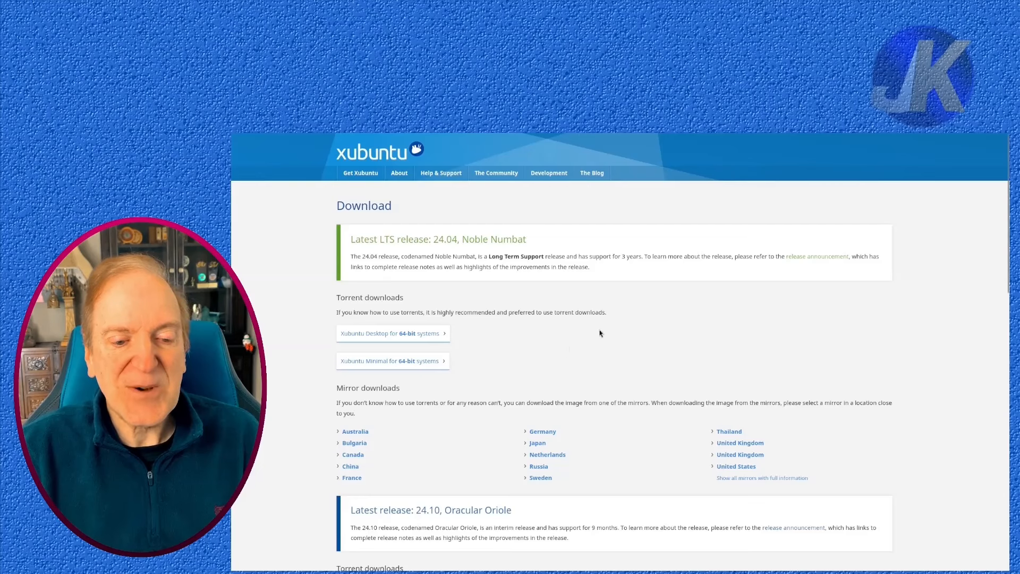
Find the Xubuntu 24.10 Oracular Oriole release on the download page and open its United States mirror.
scroll(610, 332, "down", 2)
scroll(611, 332, "down", 3)
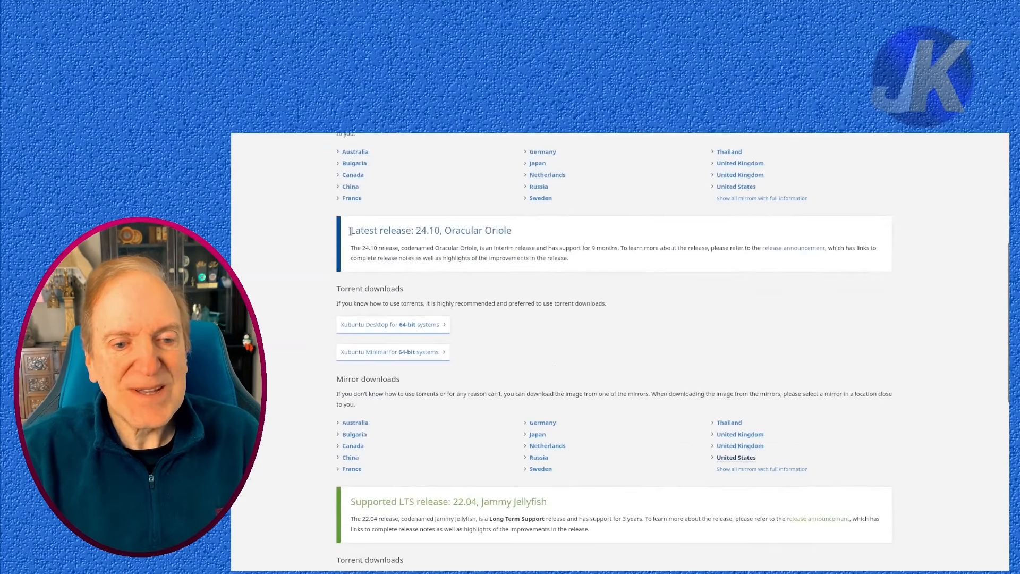
left_click_drag(350, 231, 510, 231)
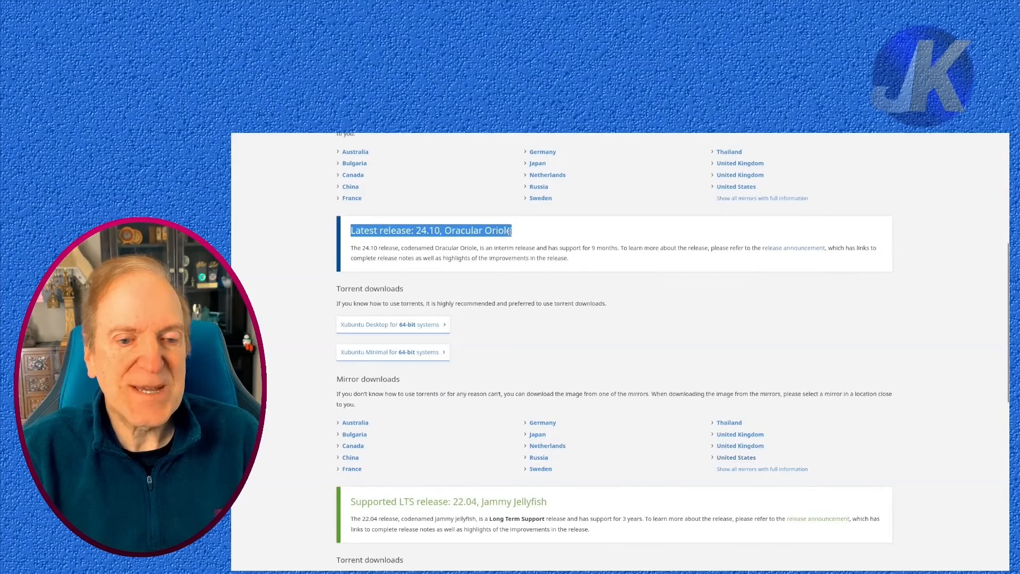
left_click(489, 284)
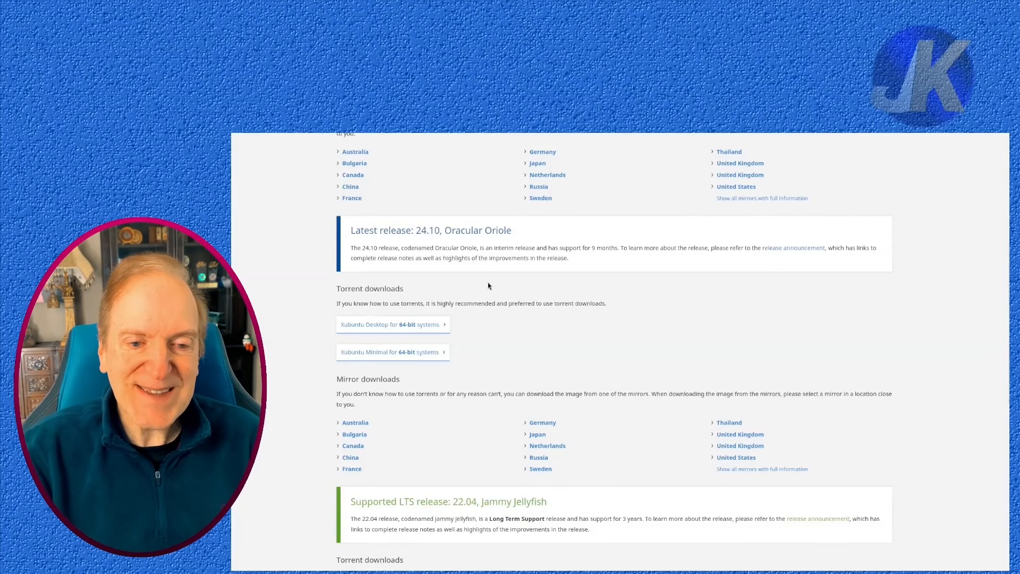
scroll(493, 325, "down", 1)
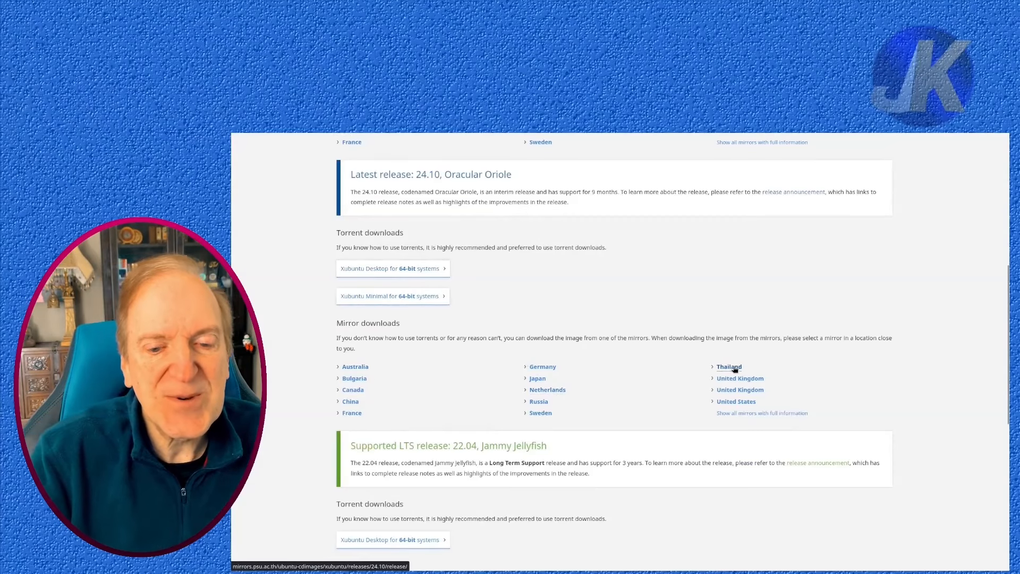
left_click(732, 404)
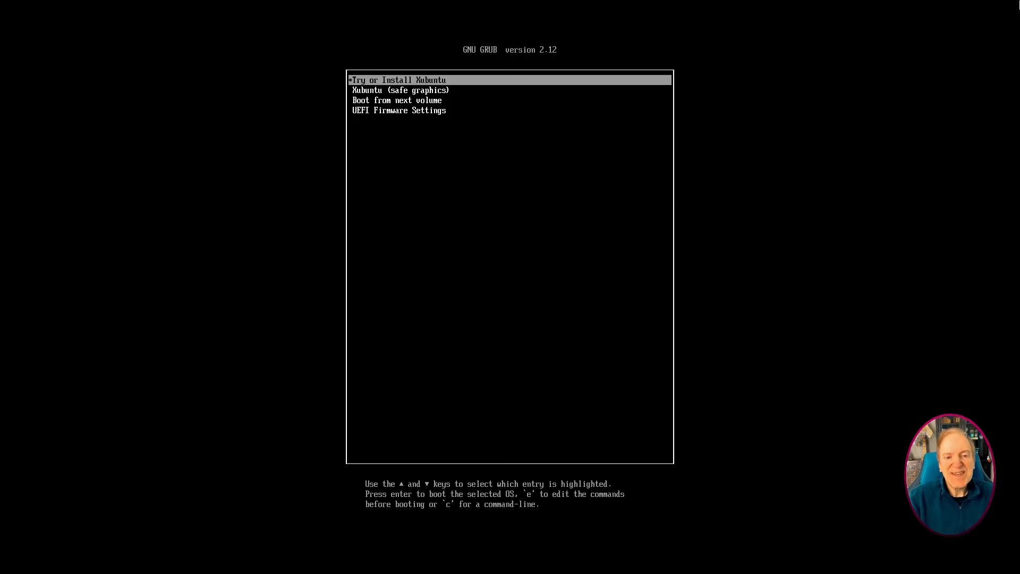
Boot the Try or Install Xubuntu entry and look over the live session's favourite applications and volume controls.
key("Return")
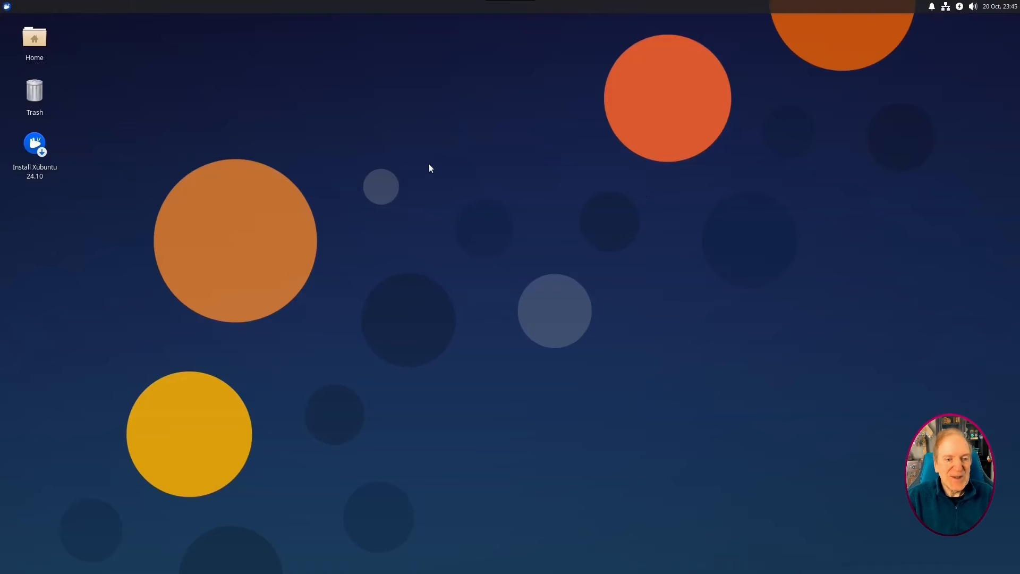
left_click(7, 7)
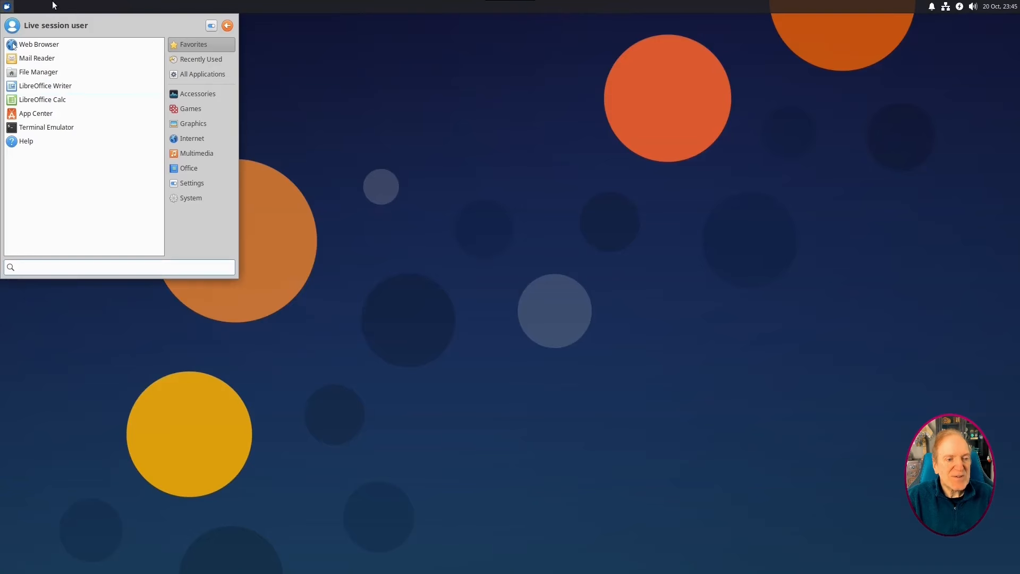
left_click(298, 35)
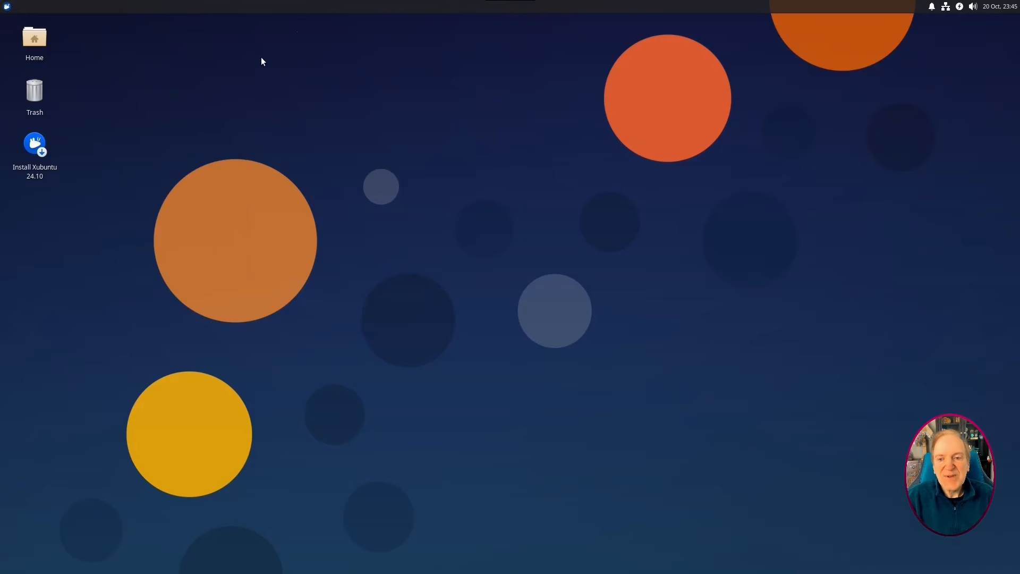
left_click(973, 7)
left_click(973, 8)
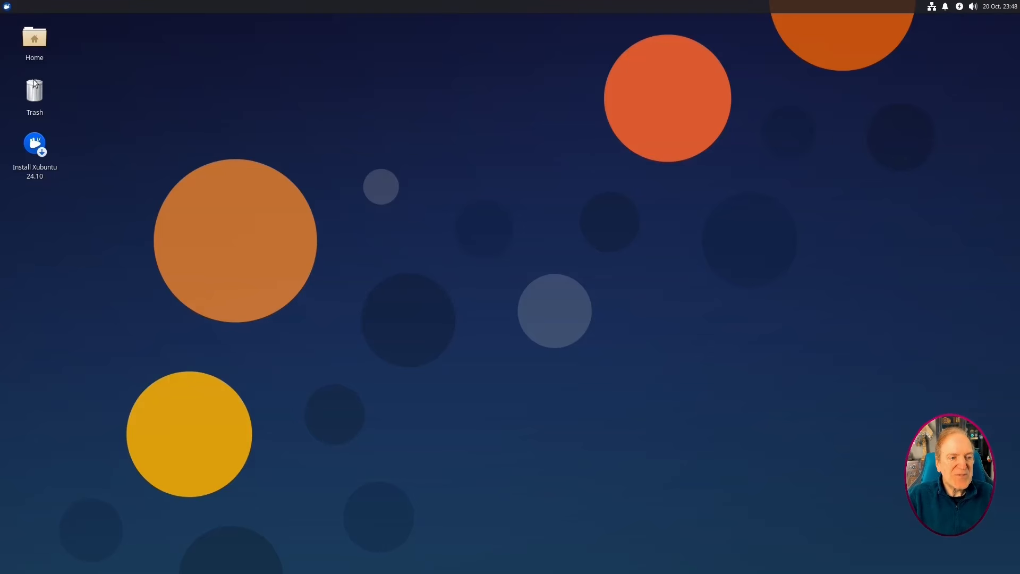
Start the Xubuntu 24.10 installer with English as the language and the English (US) keyboard layout.
left_click(37, 144)
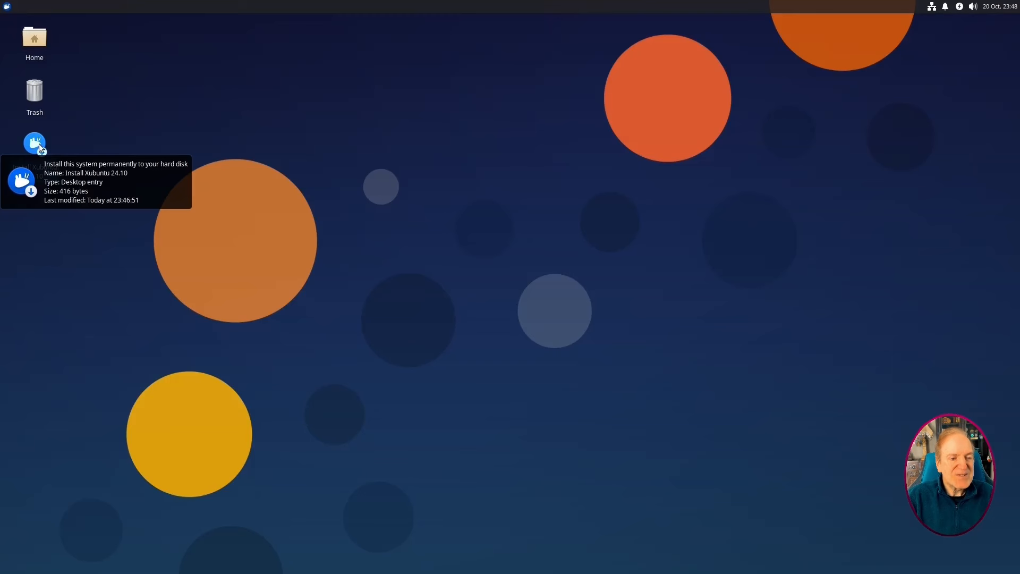
left_click(107, 162)
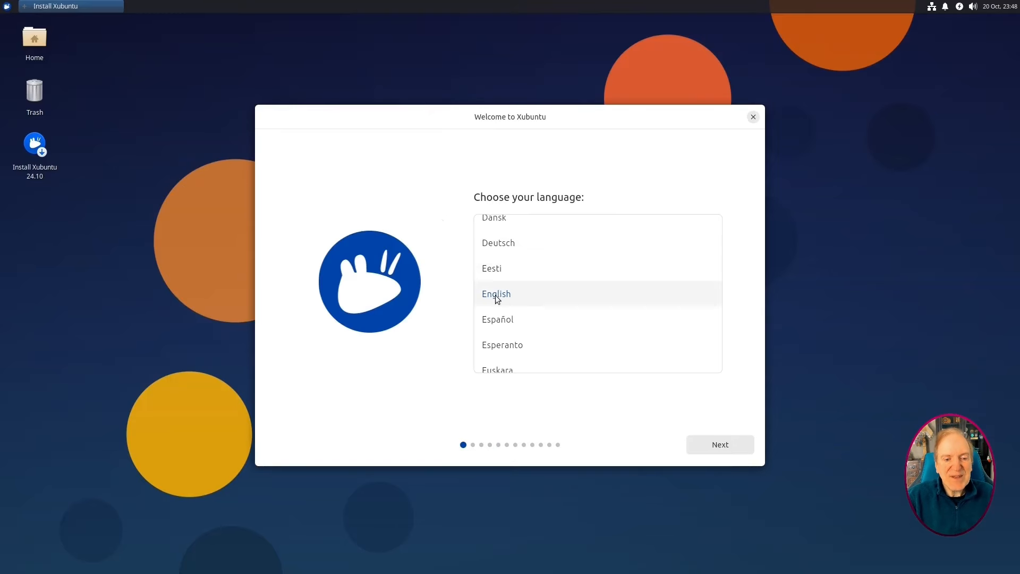
left_click(697, 441)
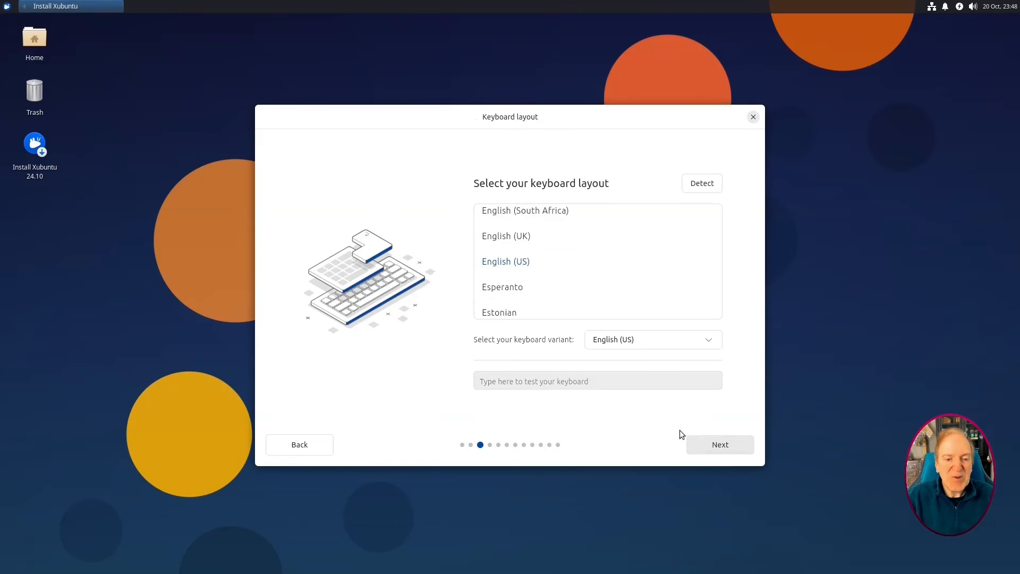
left_click(721, 446)
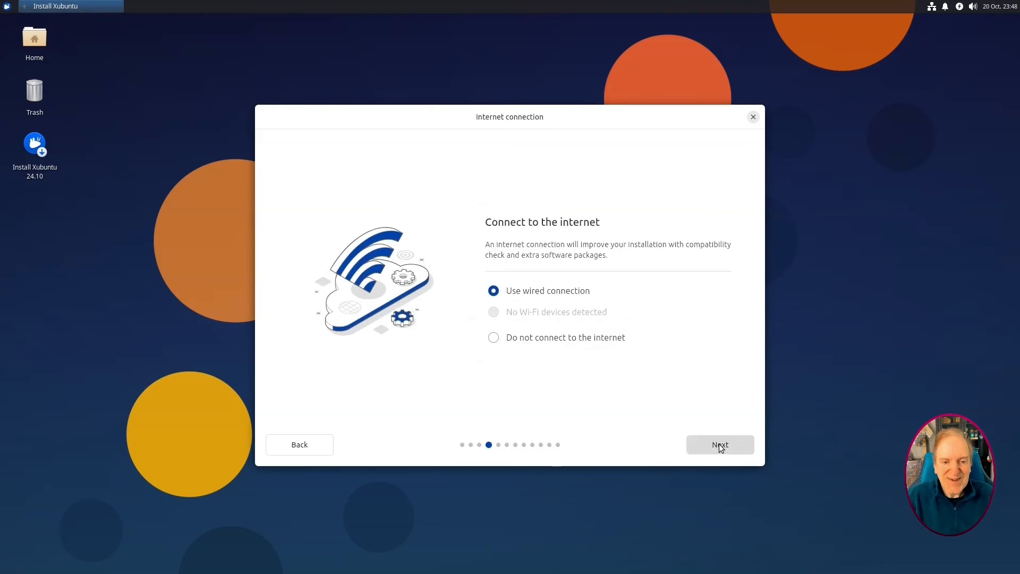
Use the wired internet connection and choose the interactive installation.
left_click(720, 446)
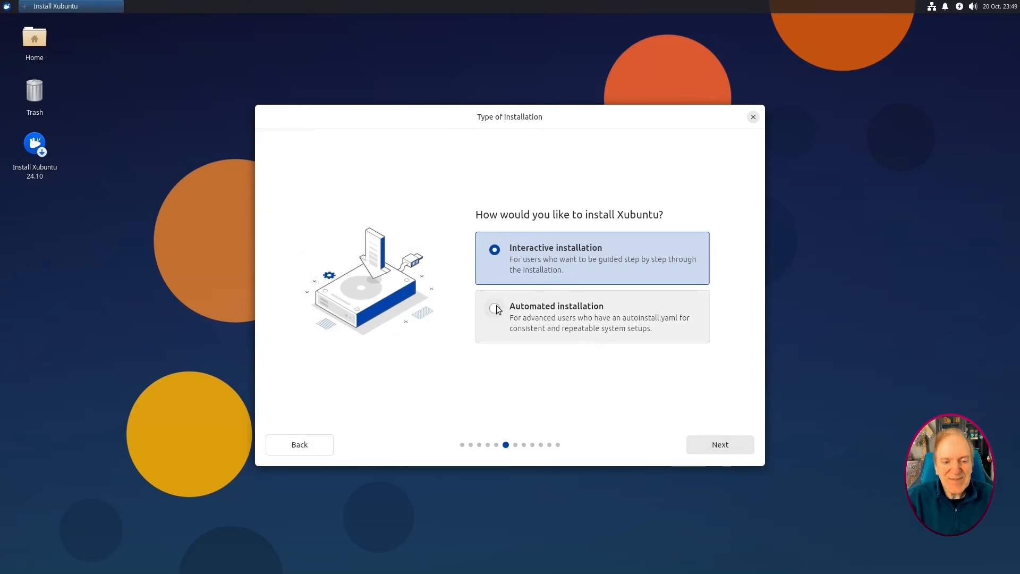
left_click(716, 449)
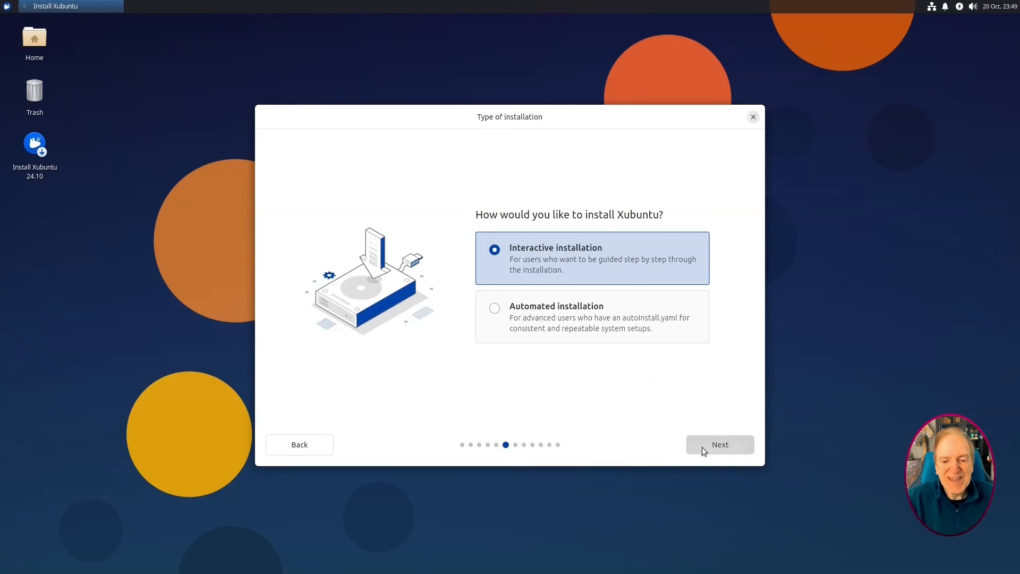
left_click(712, 445)
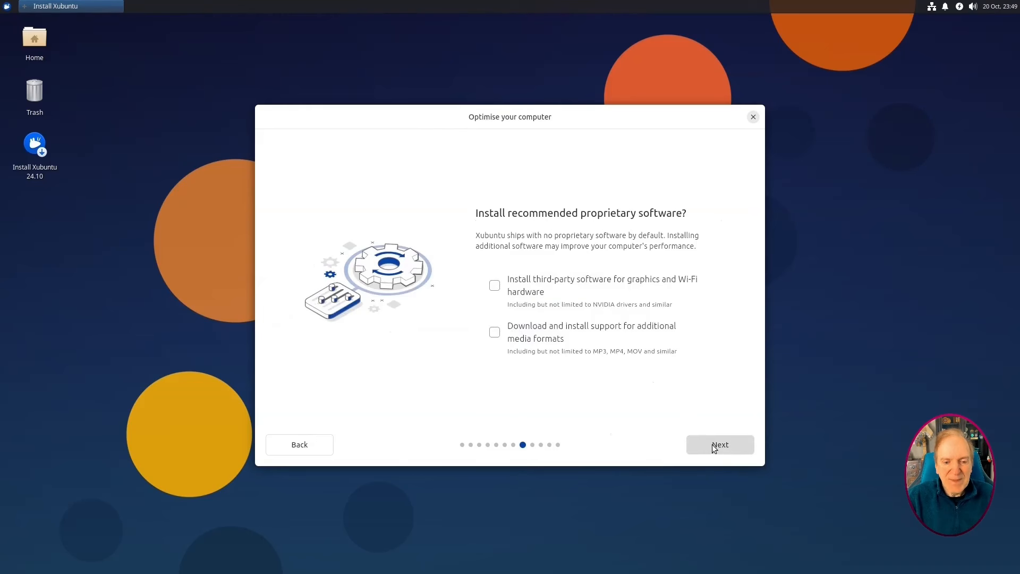
Include third-party graphics and Wi-Fi software and additional media formats, and erase drive vda for the Xubuntu installation.
left_click(494, 286)
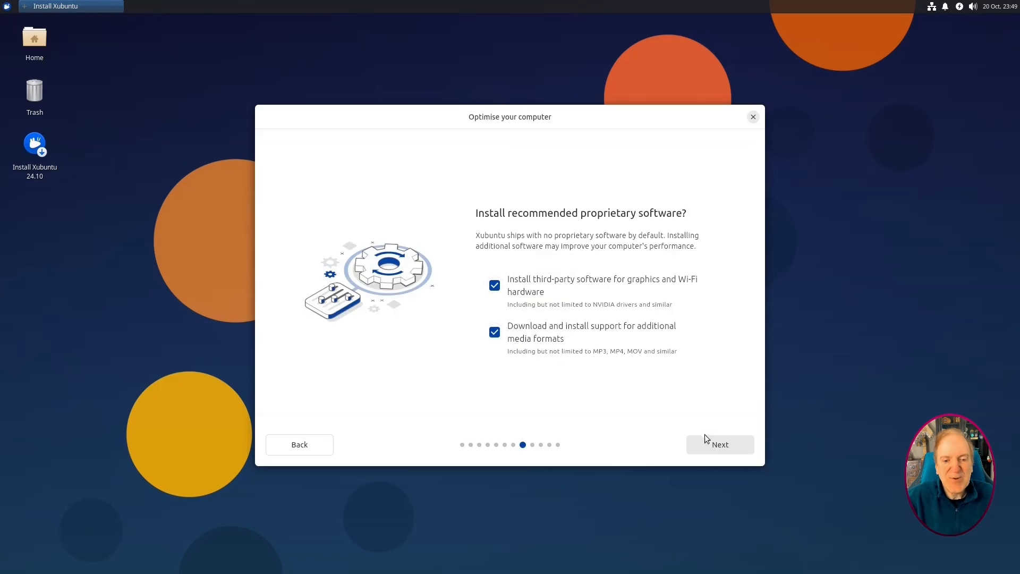
left_click(719, 446)
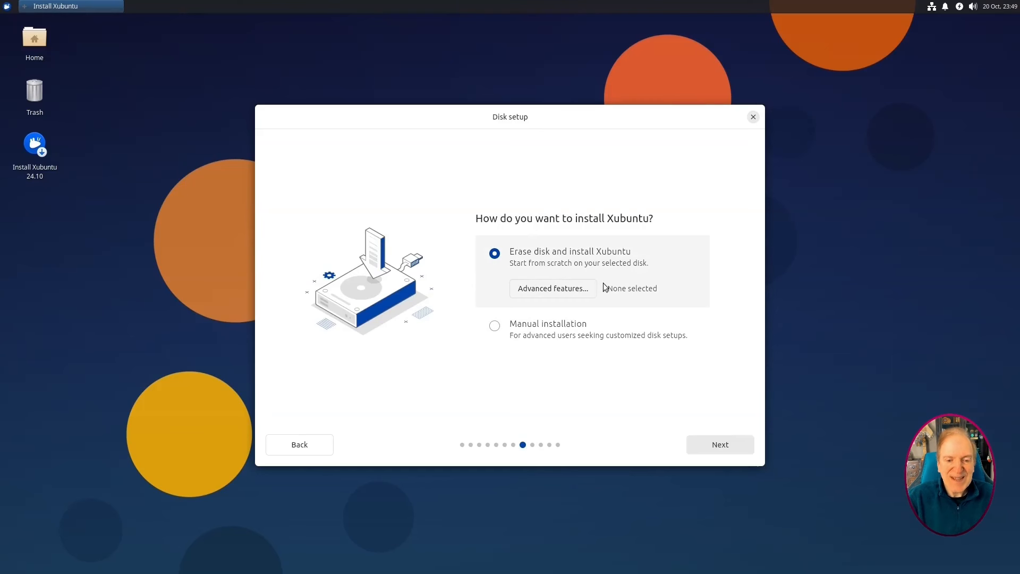
left_click(719, 446)
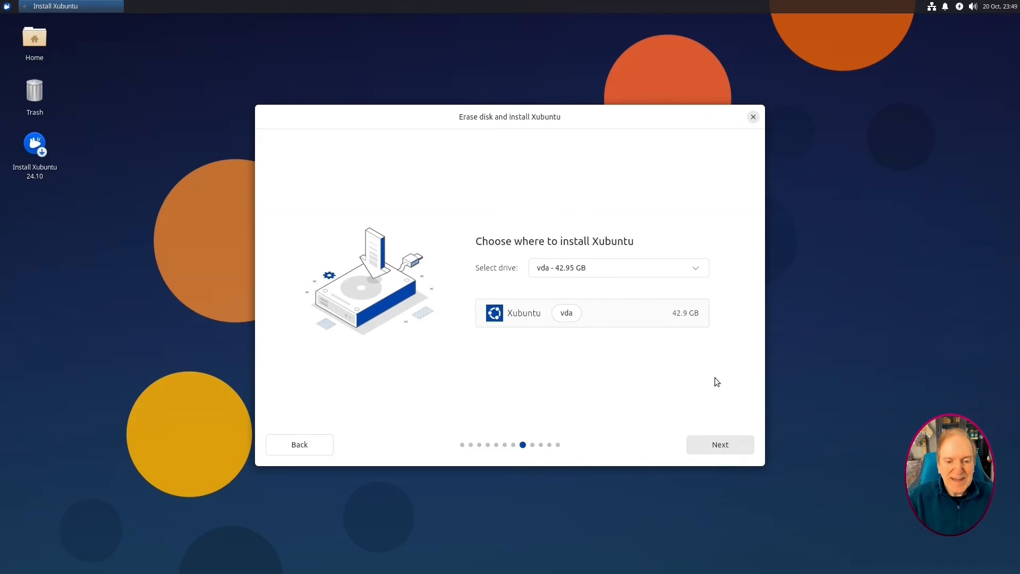
left_click(722, 446)
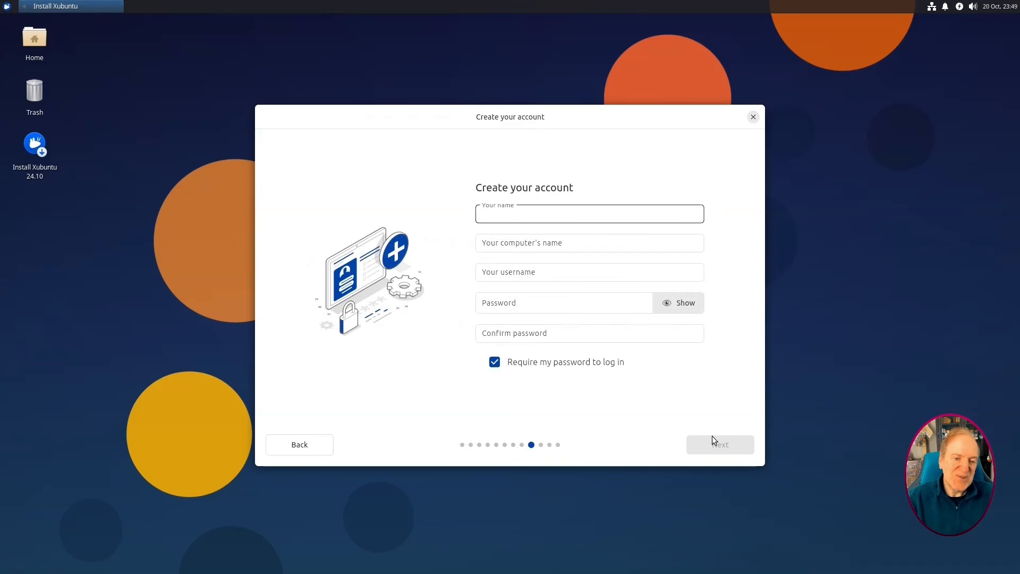
Create the user account by filling in the user's name and entering and confirming the account password, keeping password login required.
type("Toadwick")
key("Tab")
key("Tab")
key("Tab")
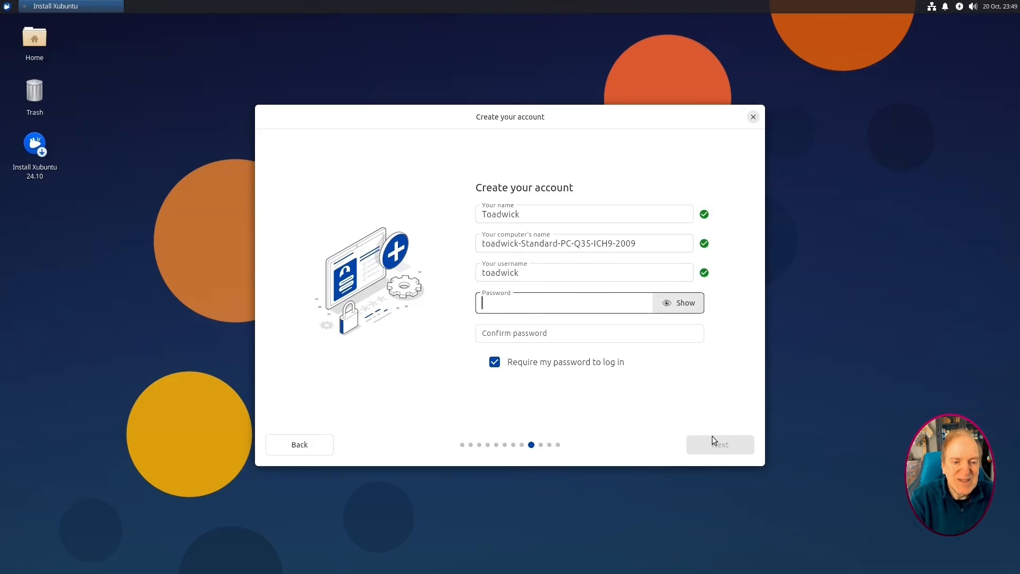
type("•••••••")
key("Tab")
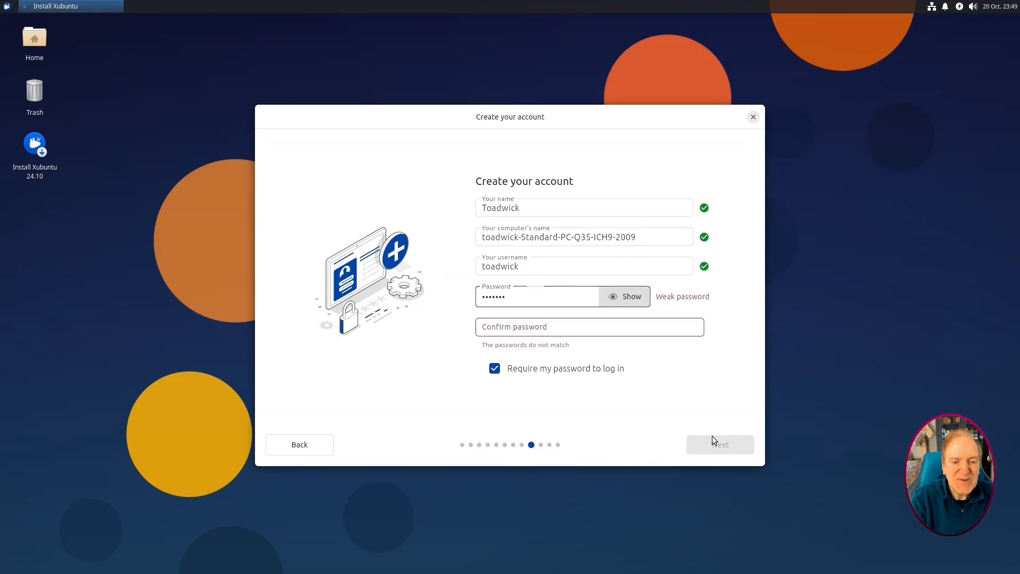
key("Tab")
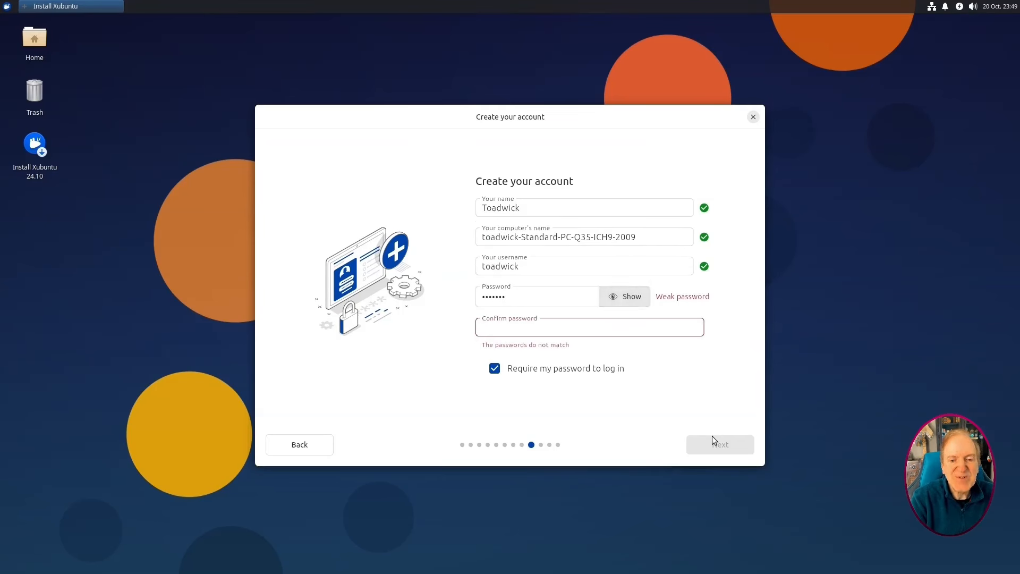
type("•••••••")
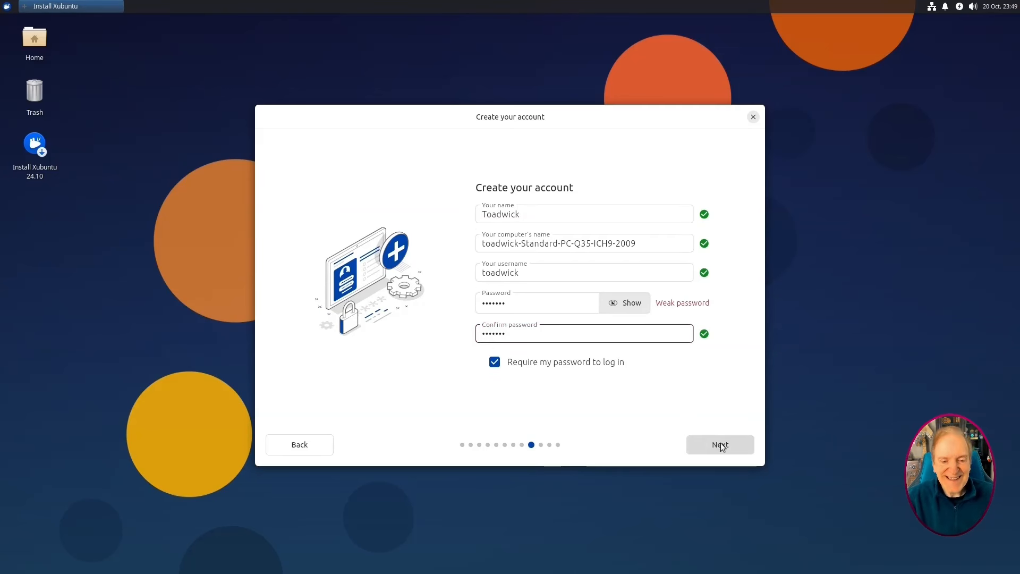
left_click(721, 443)
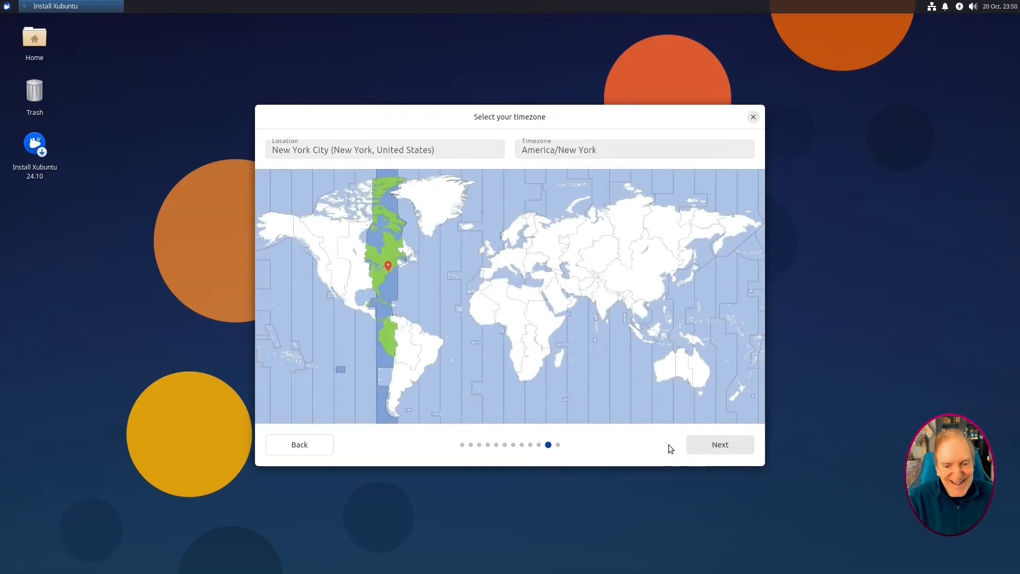
Accept the America/New York timezone and start the installation with the reviewed choices.
left_click(724, 445)
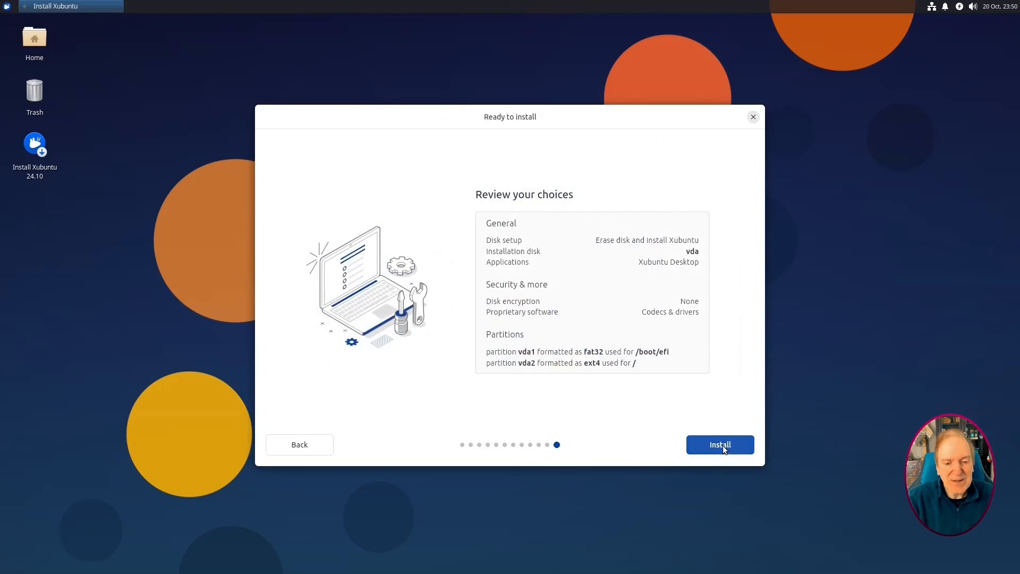
left_click(723, 445)
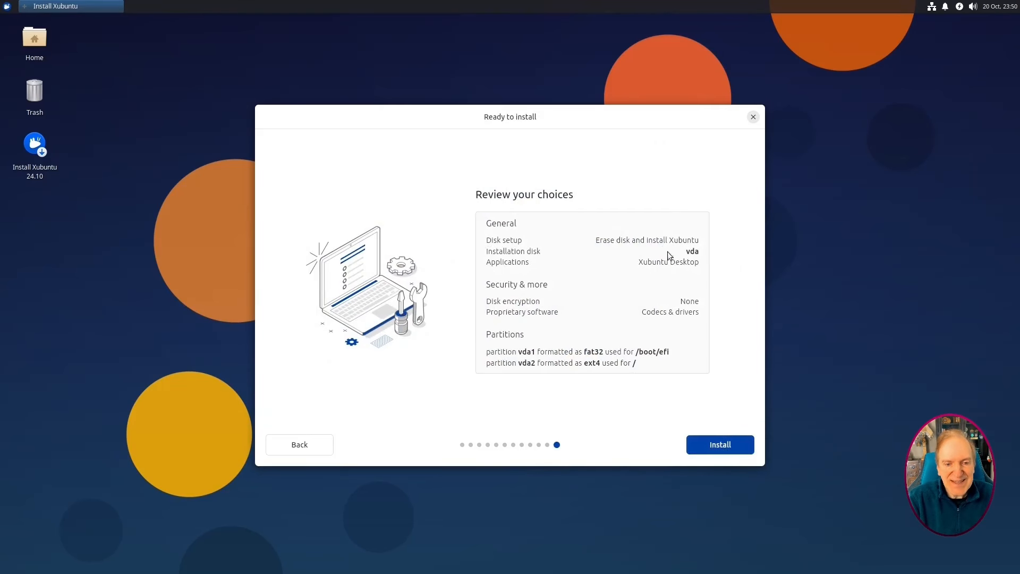
left_click(712, 445)
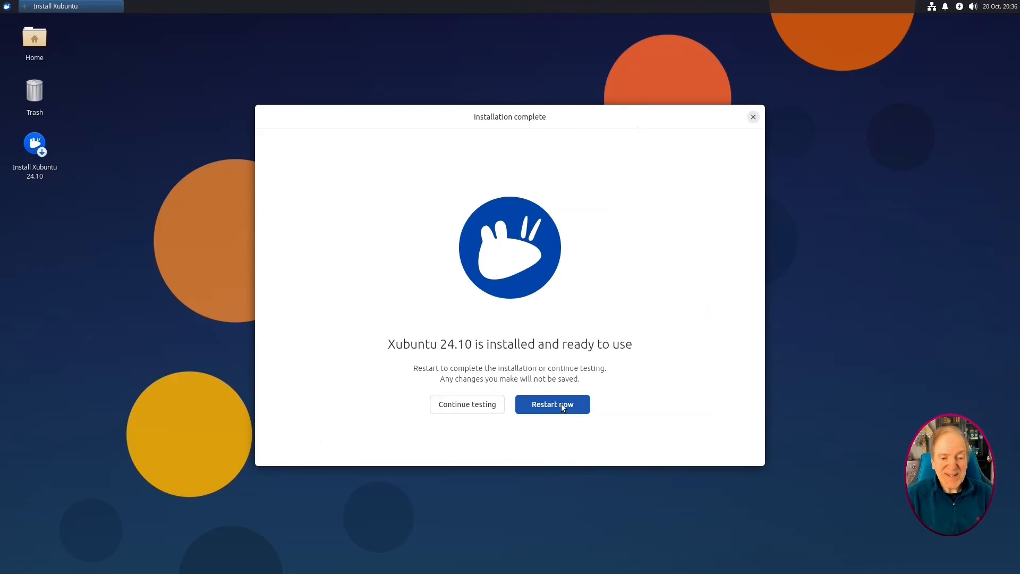
Restart into the installed system and log in with the account password.
left_click(561, 403)
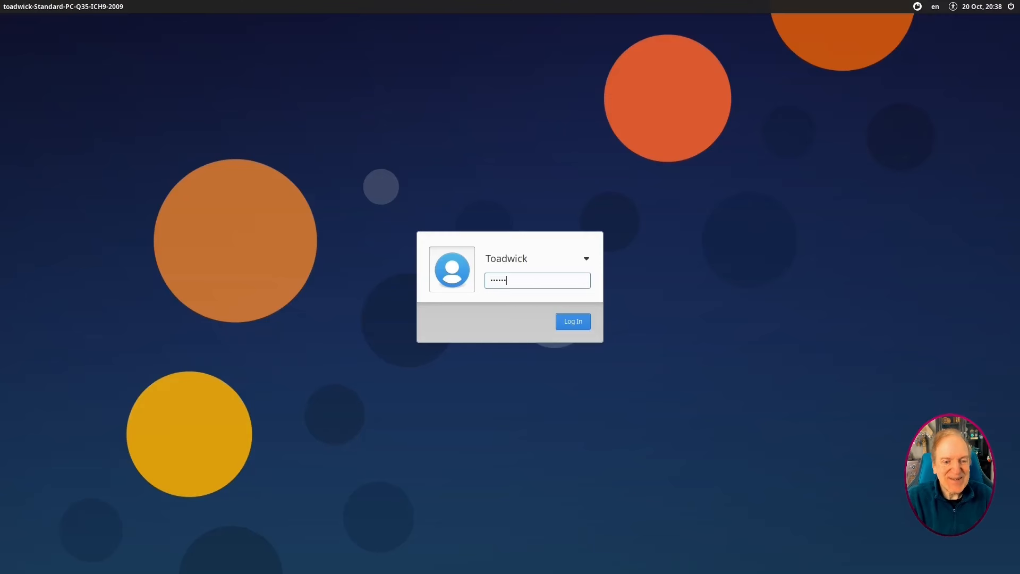
key("Return")
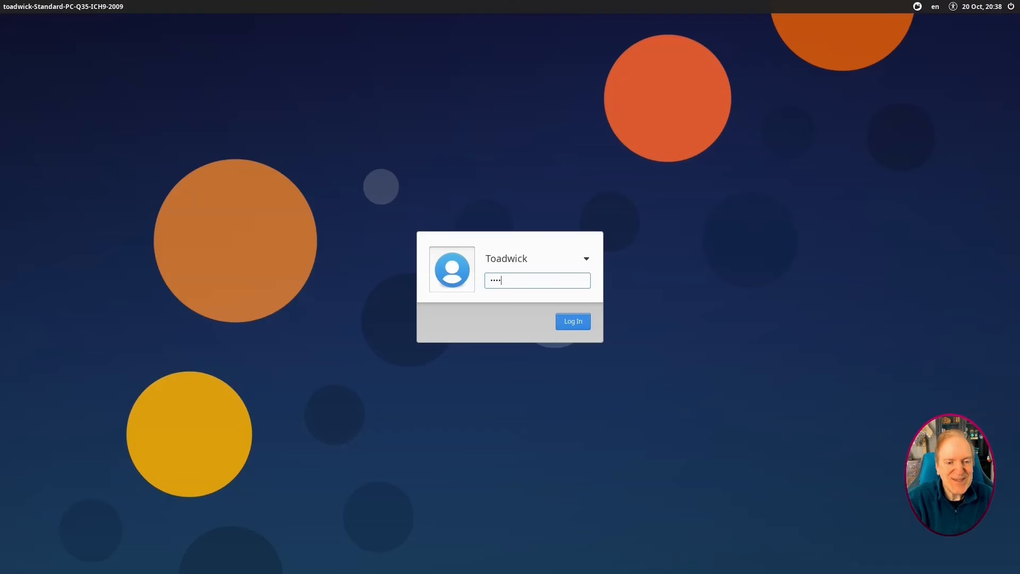
key("Return")
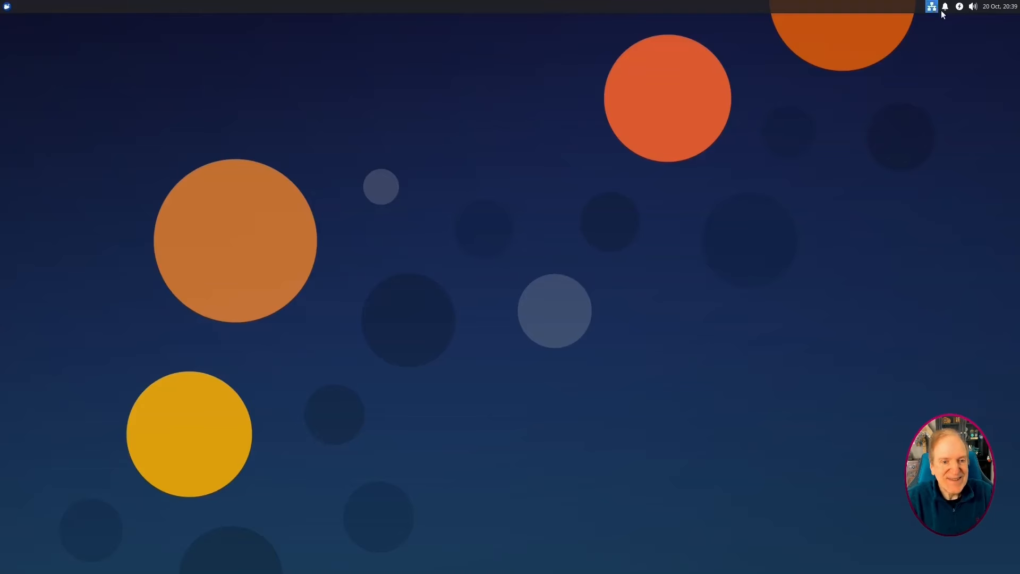
Examine the new desktop's calendar, sound controls and power options.
left_click(997, 7)
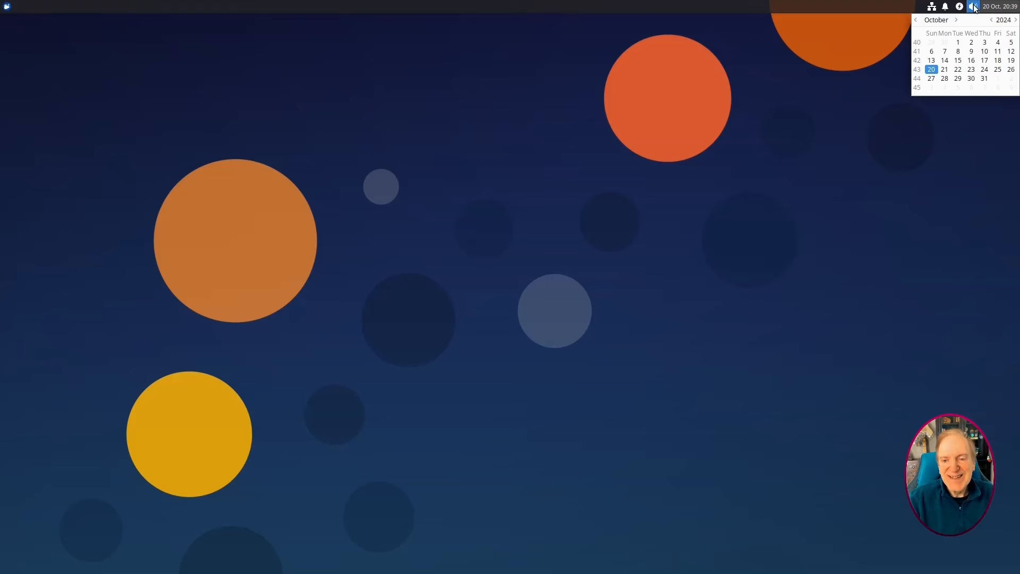
left_click(972, 7)
left_click(973, 8)
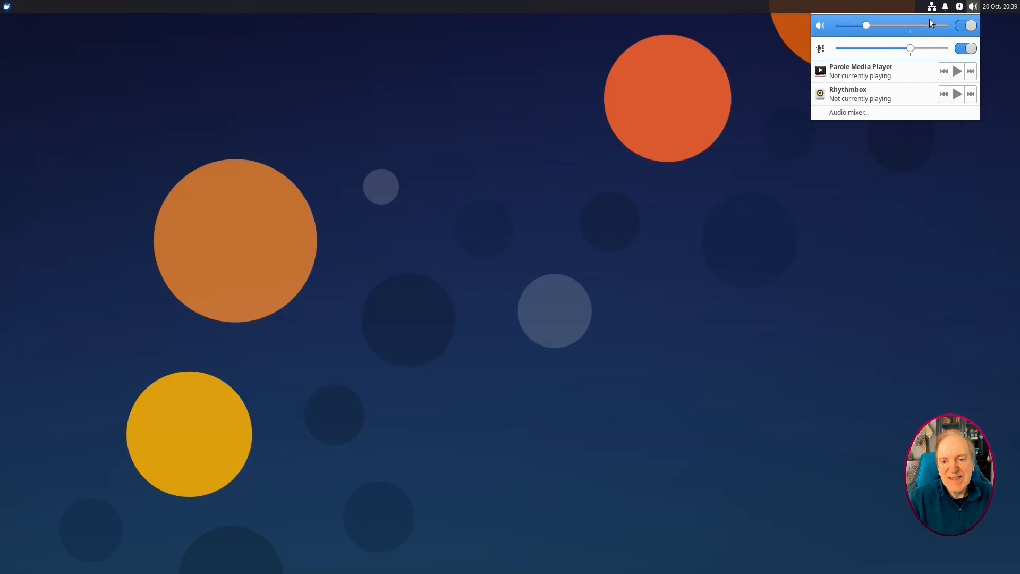
left_click(959, 7)
left_click(959, 7)
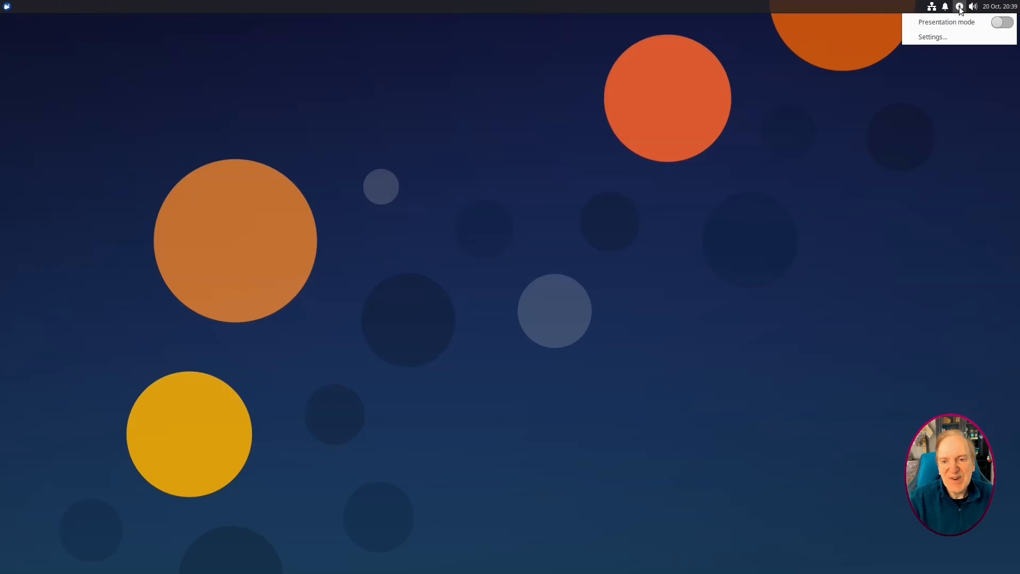
left_click(1005, 24)
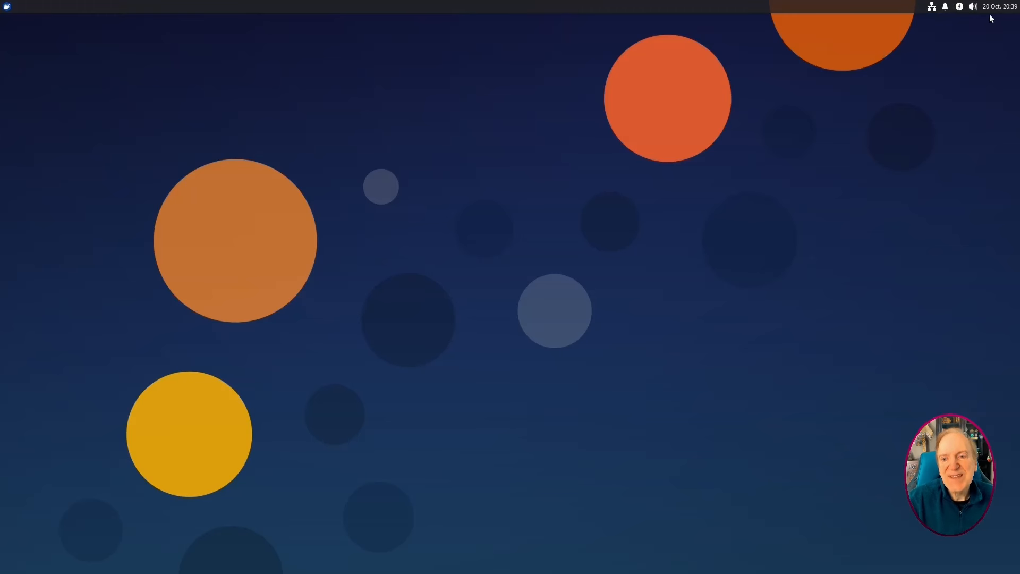
Examine the panel's power, notification and network options without changing any of them.
left_click(960, 8)
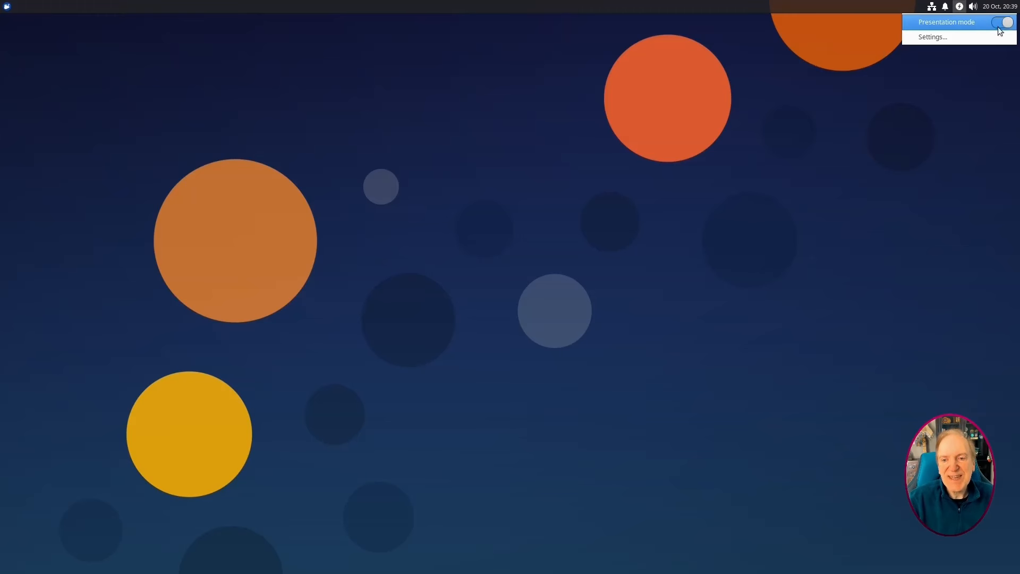
left_click(944, 9)
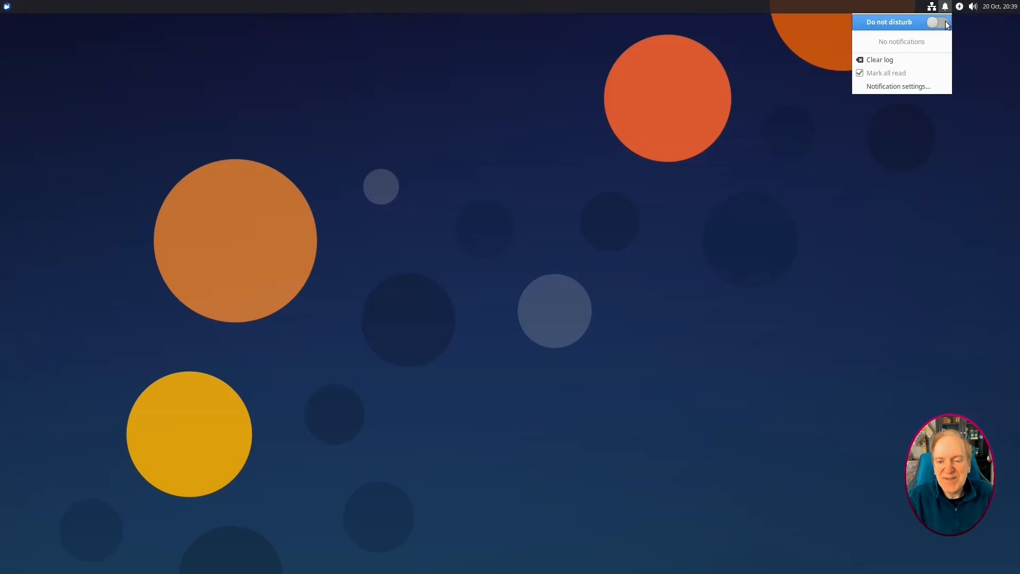
left_click(922, 8)
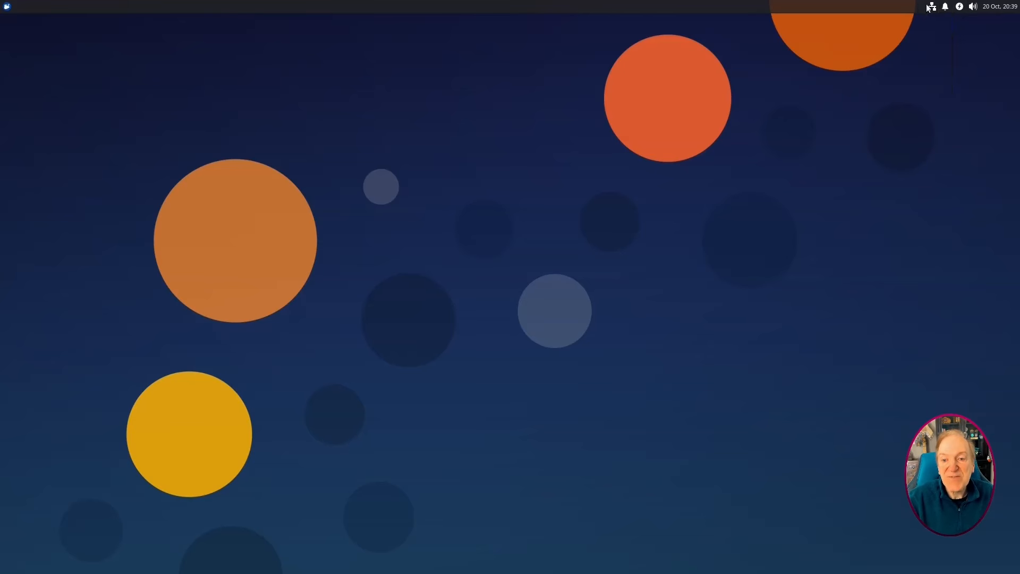
left_click(929, 8)
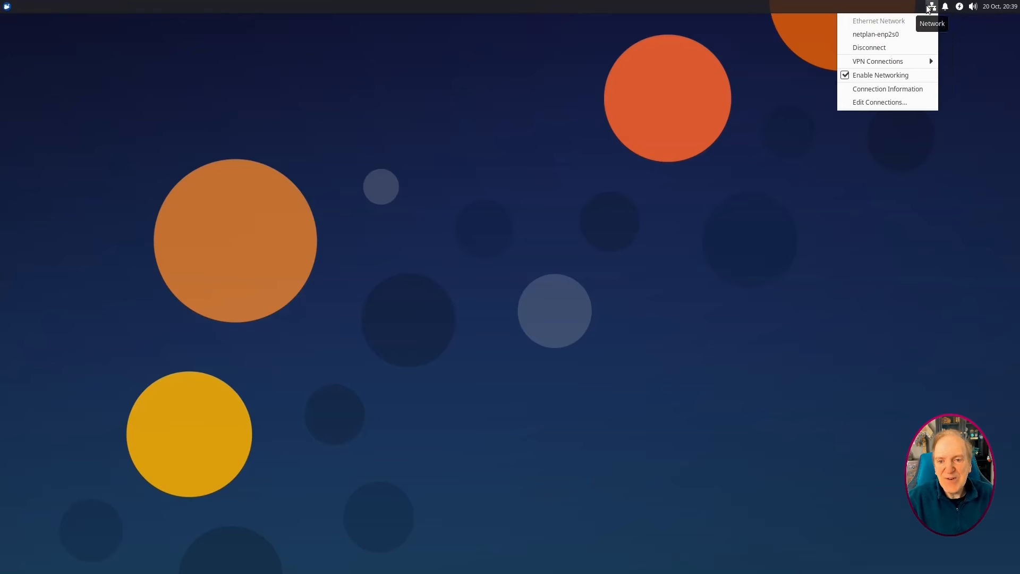
left_click(865, 7)
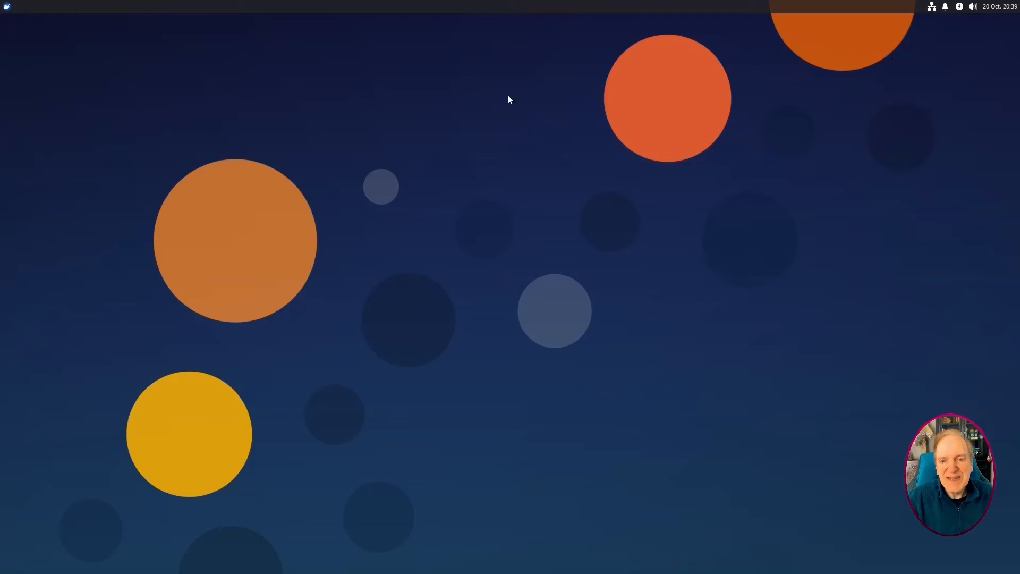
Open Xfce Terminal from the System applications and try to run neofetch.
left_click(6, 6)
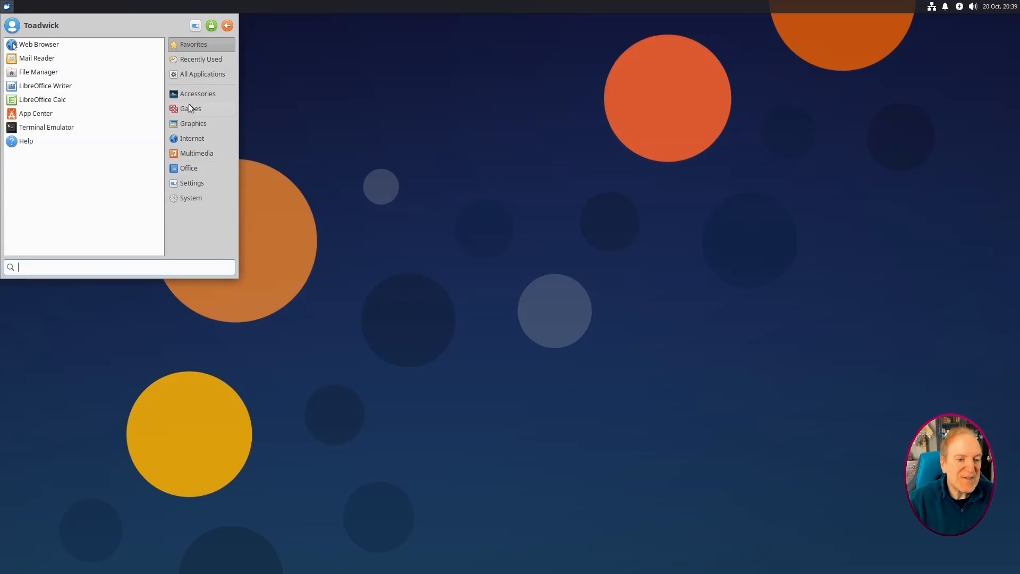
left_click(190, 198)
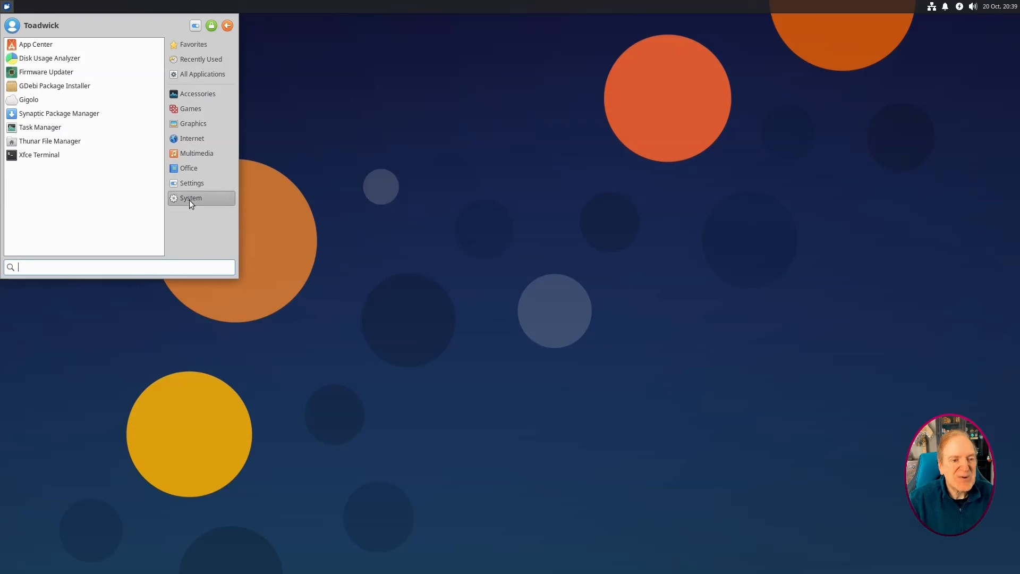
left_click(41, 155)
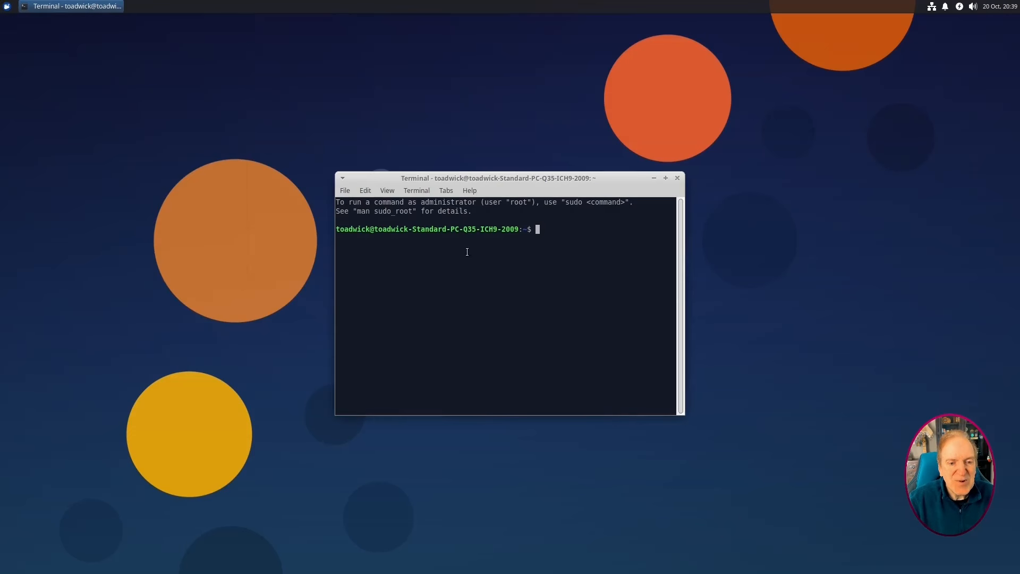
type("neo")
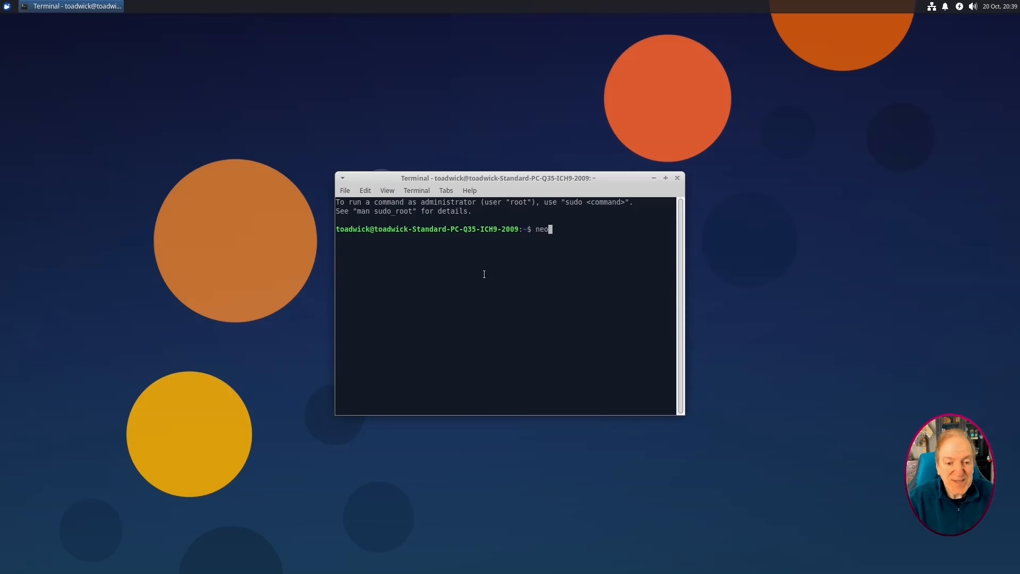
type("fetch")
key("Return")
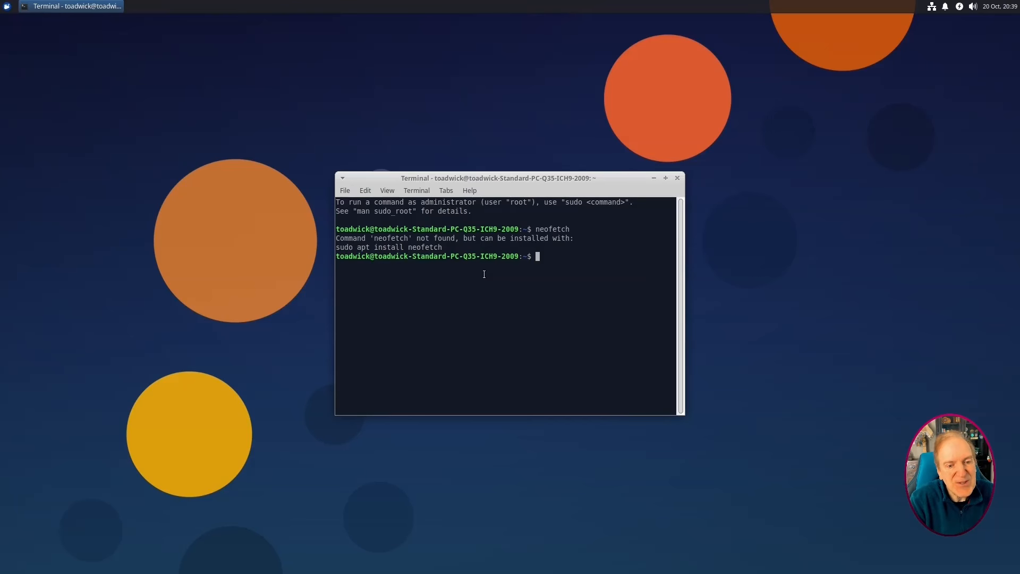
Enlarge the terminal text and run sudo apt update && sudo apt upgrade, entering the account password and accepting the upgrade.
key("ctrl+plus")
key("ctrl+plus")
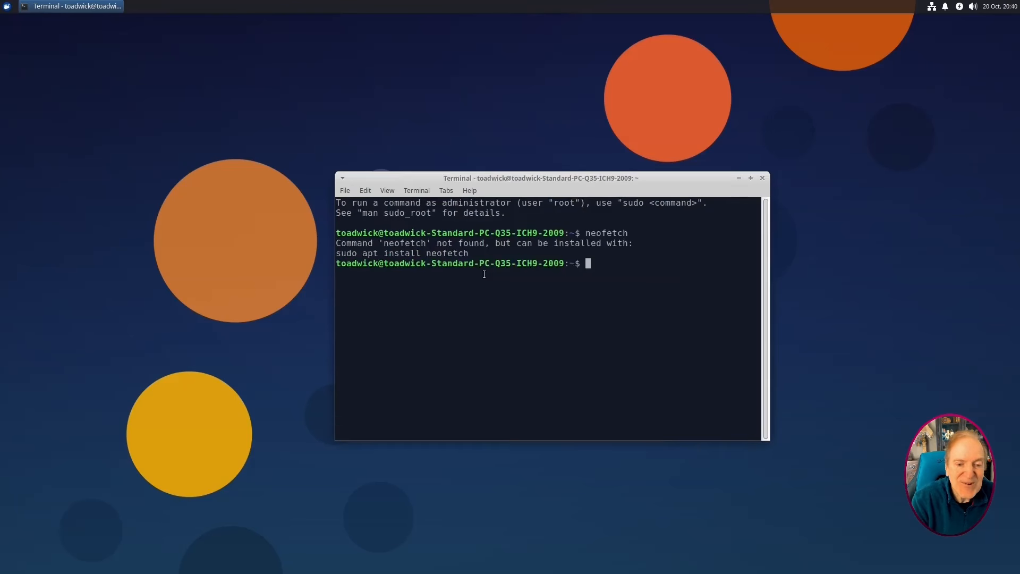
type("sudo apt in")
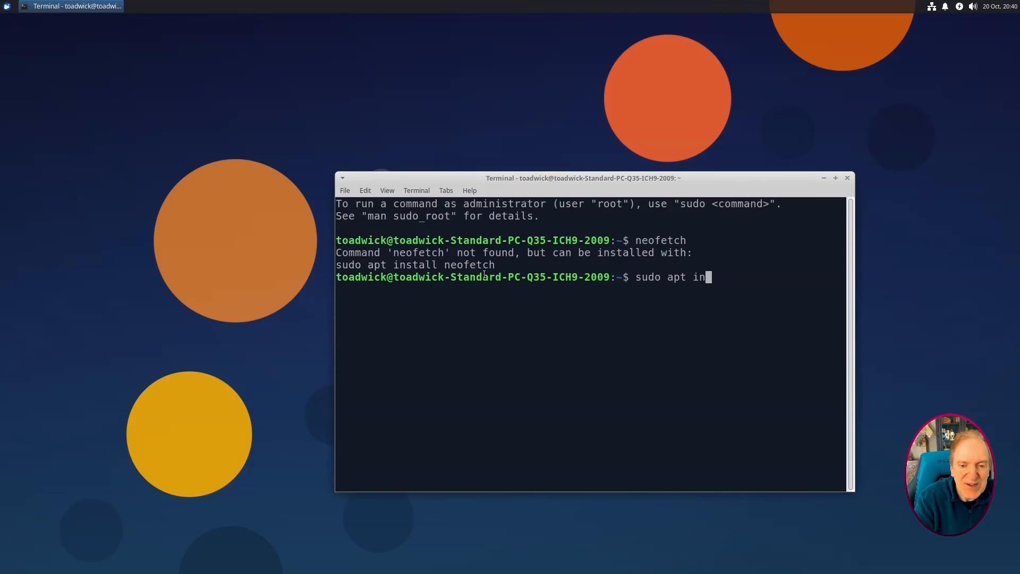
key("BackSpace")
type("update ")
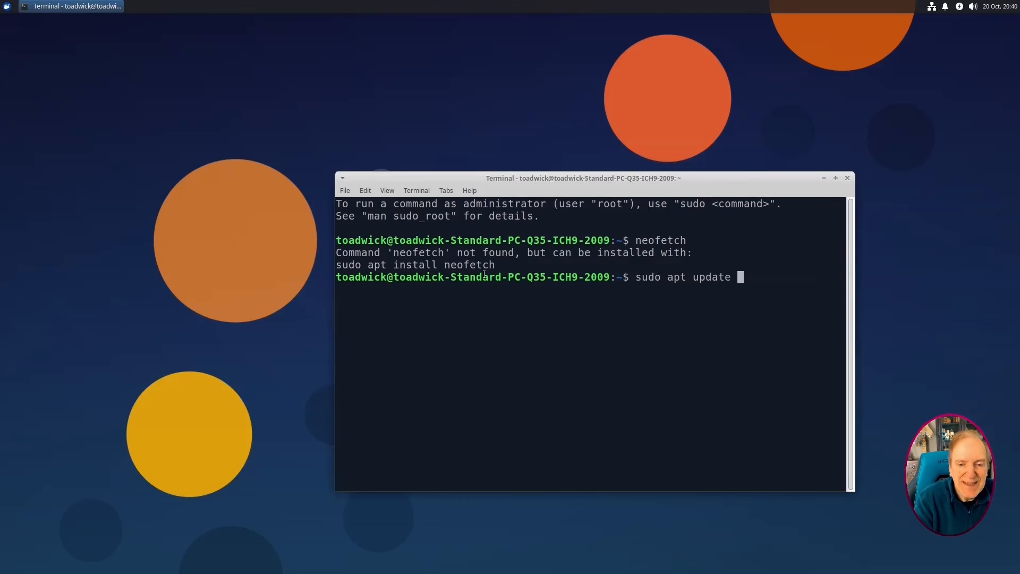
type("&& sudo ")
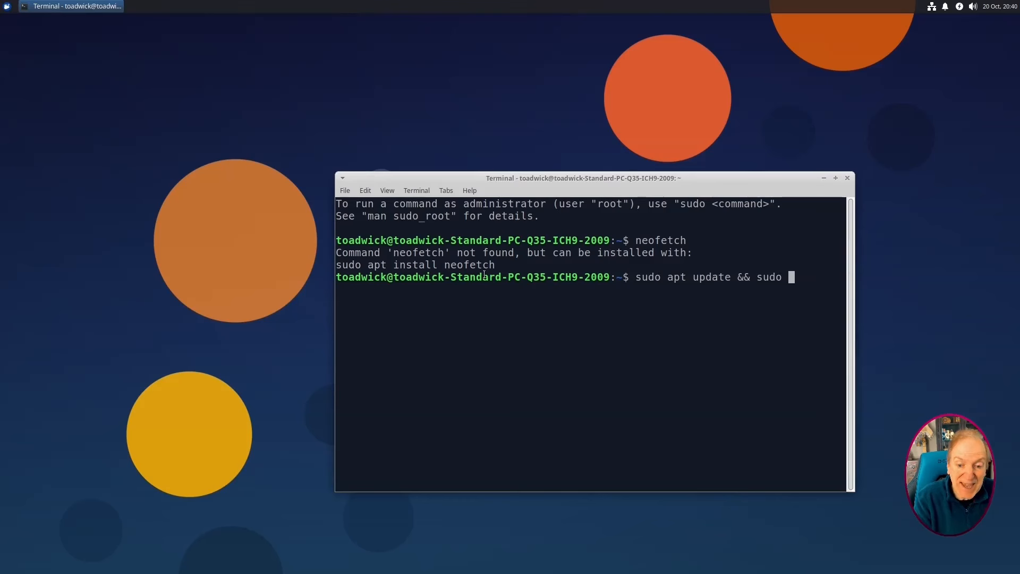
type("apt upgrade")
key("Return")
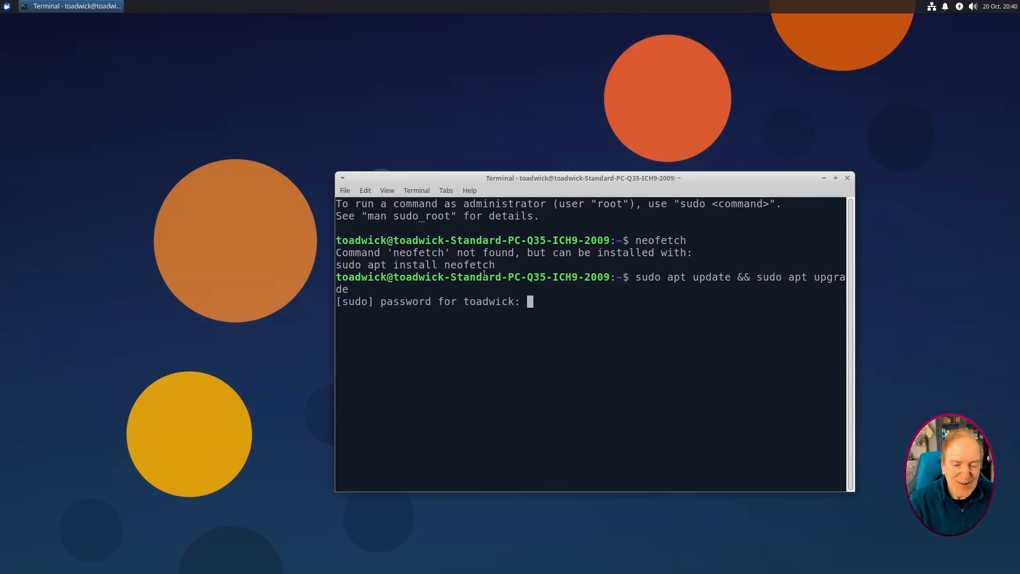
key("Return")
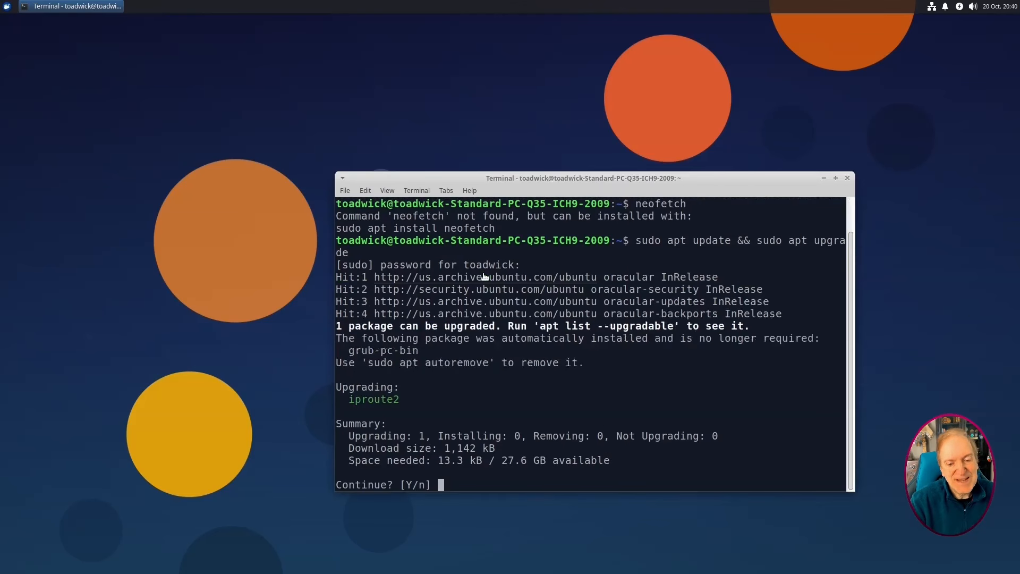
key("Return")
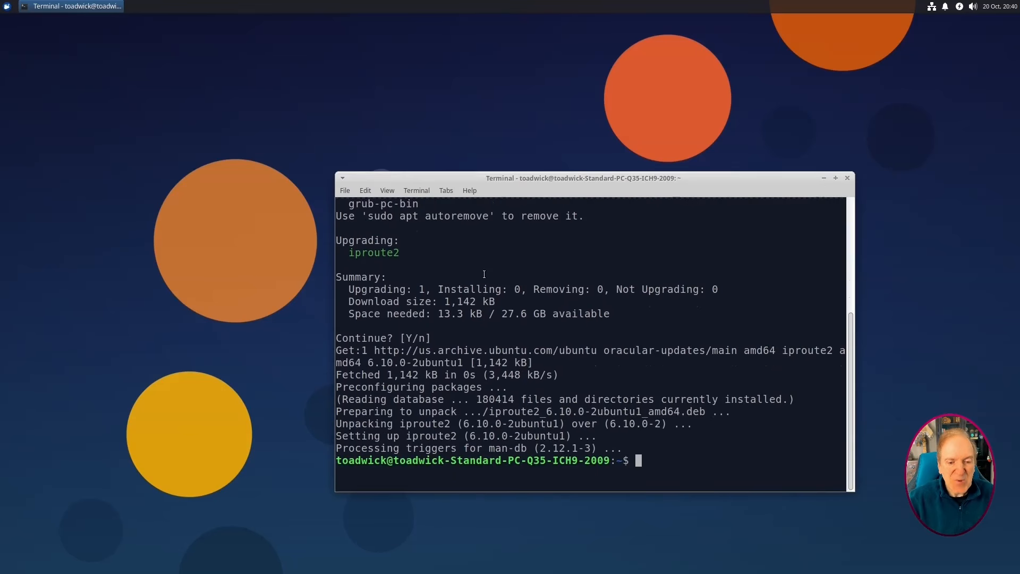
Install neofetch with sudo apt install neofetch and accept the listed packages.
type("sudo")
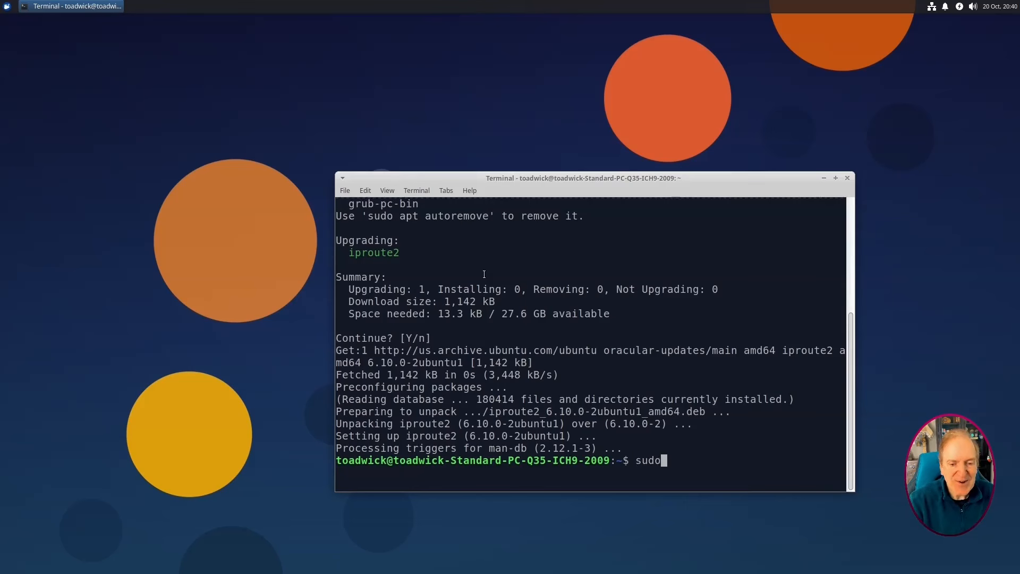
type(" apt instal")
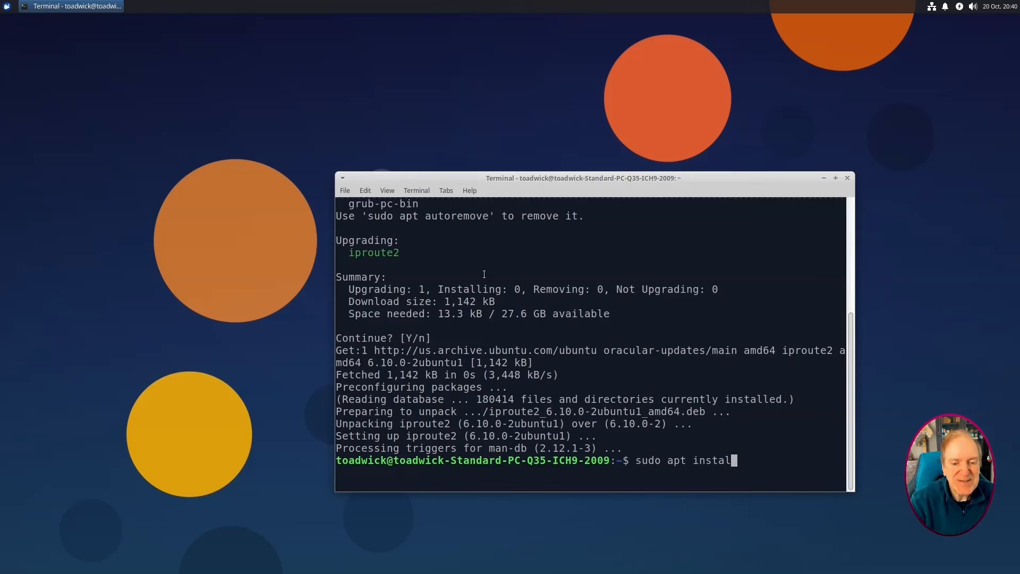
type("l neofetch")
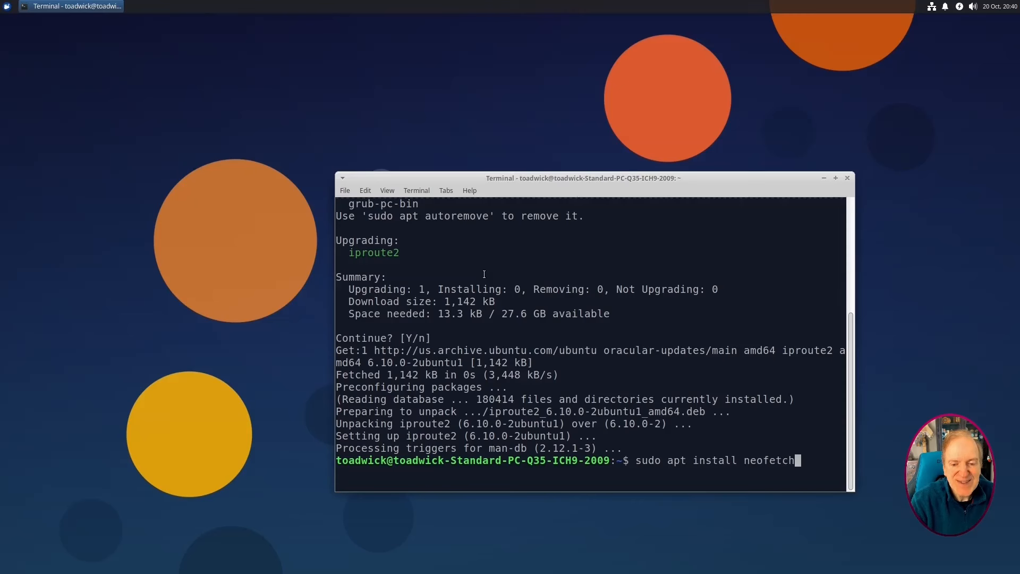
key("Return")
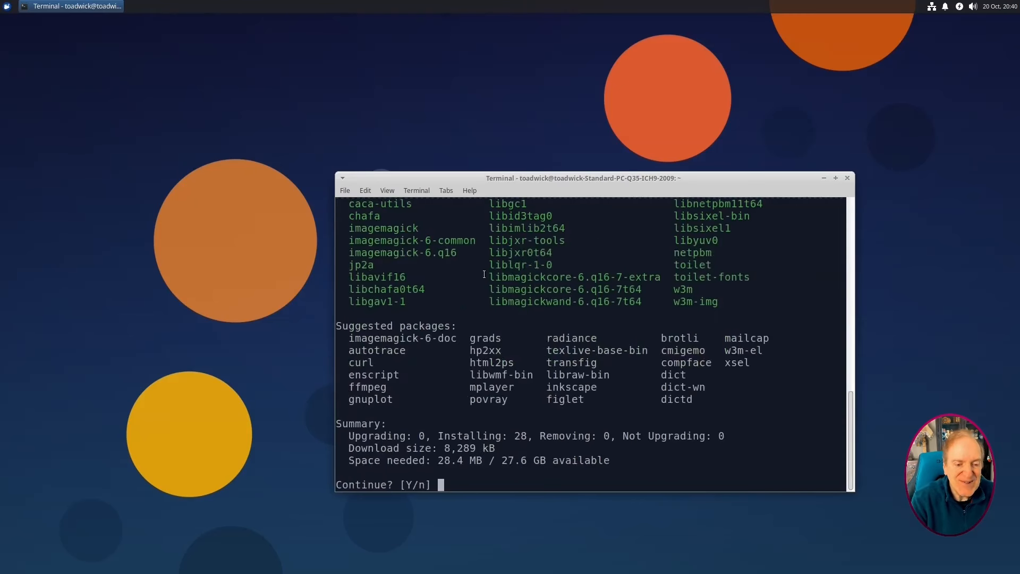
key("Return")
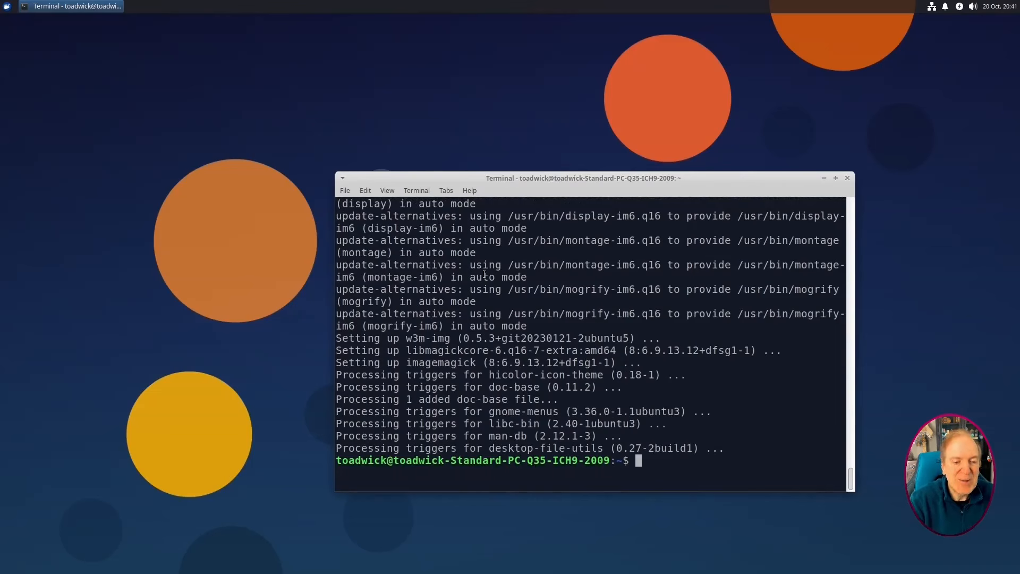
Run neofetch to display the system information.
type("neofetc")
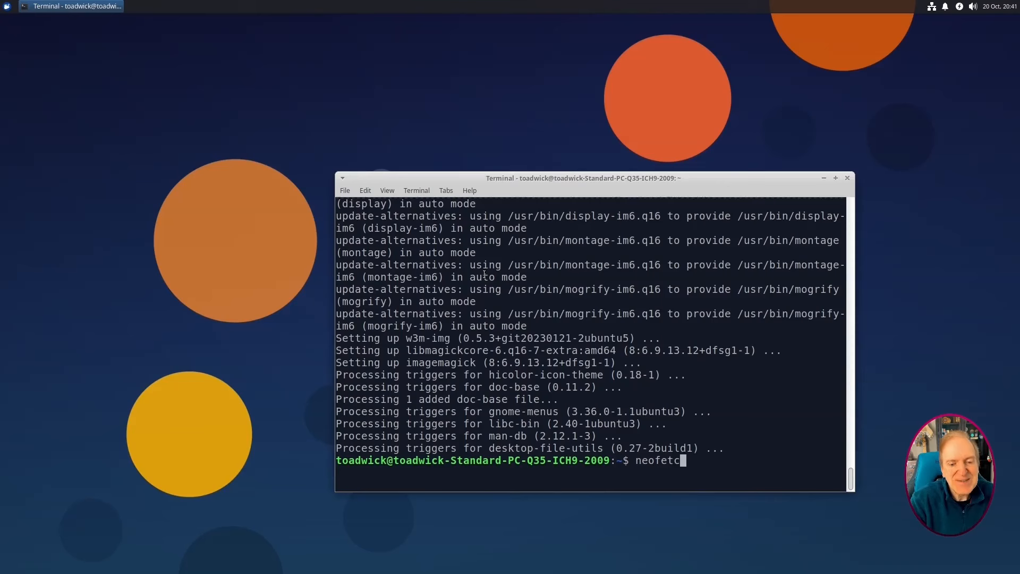
type("h")
key("Return")
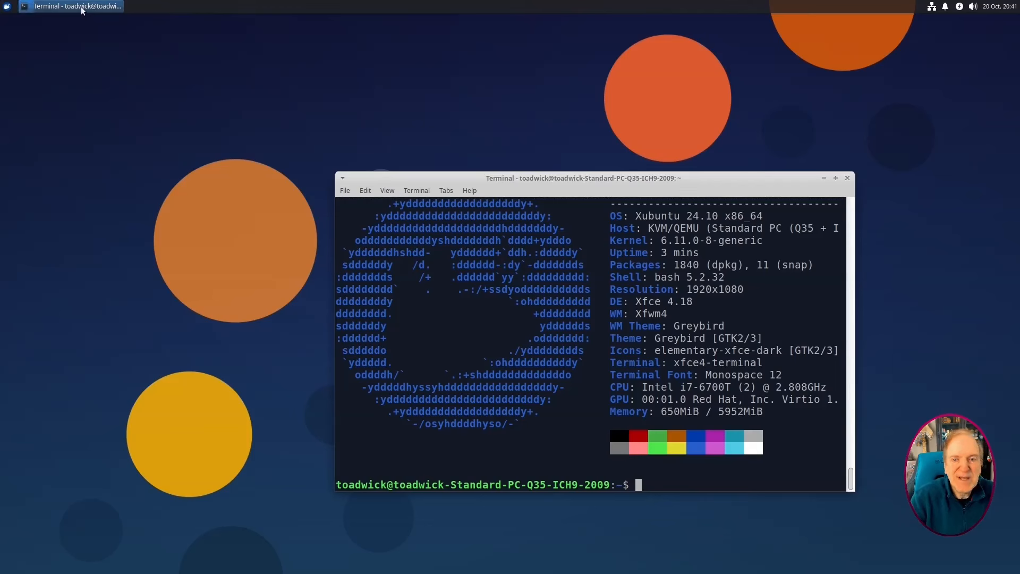
Open the panel preferences, unlock Panel 1, move it to the bottom edge of the desktop and lock it again.
left_click(7, 7)
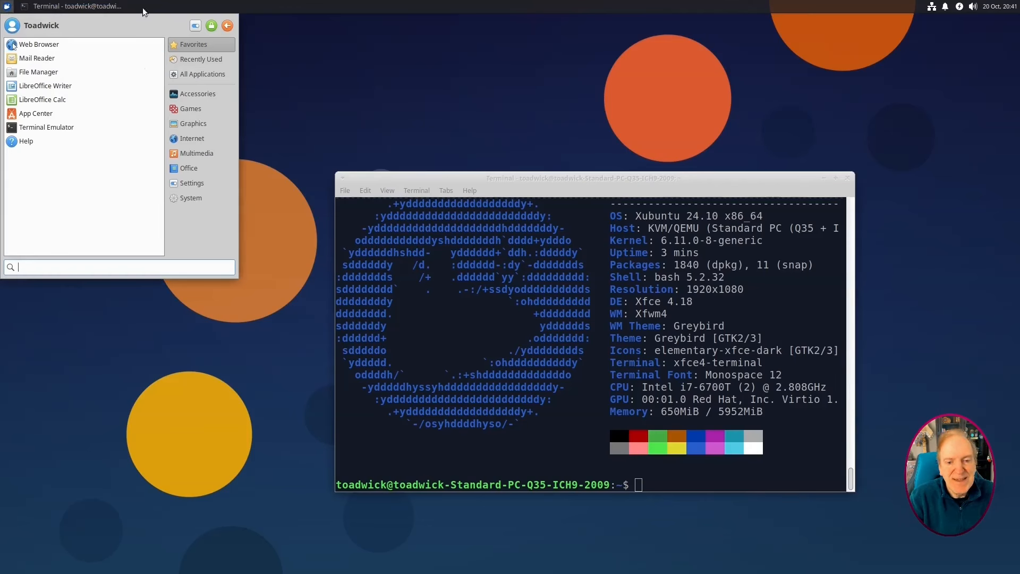
left_click(6, 8)
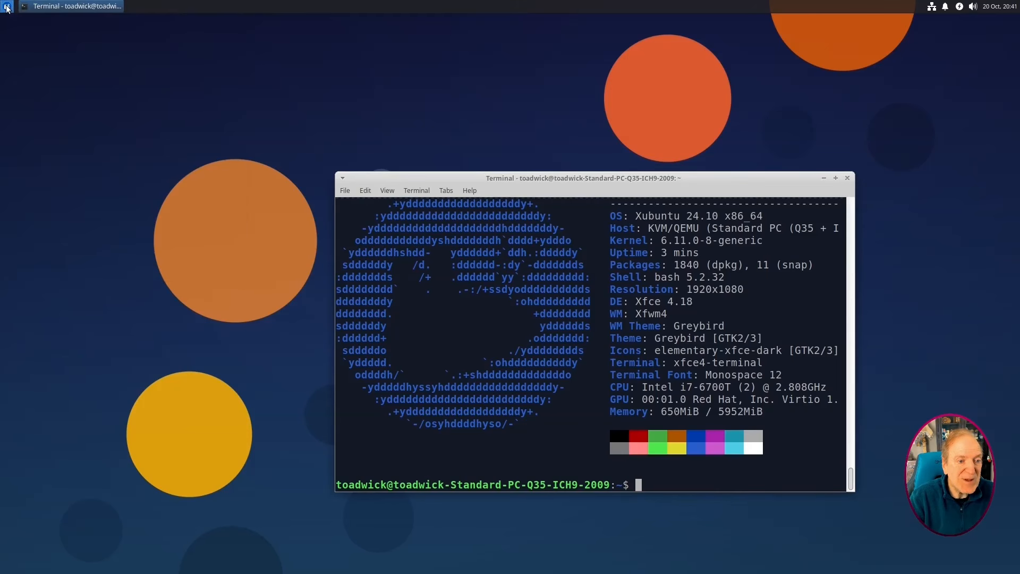
right_click(7, 8)
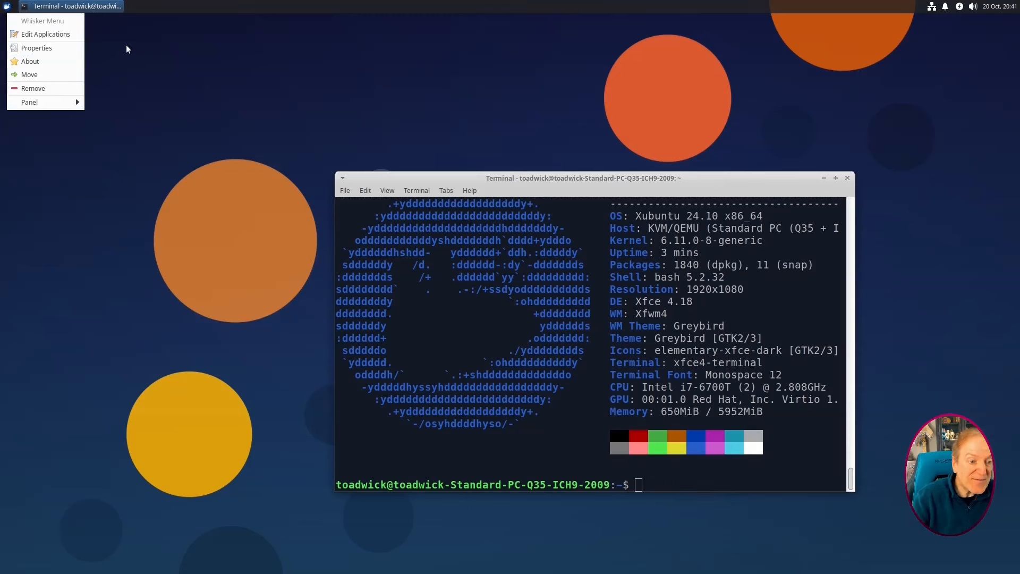
mouse_move(35, 105)
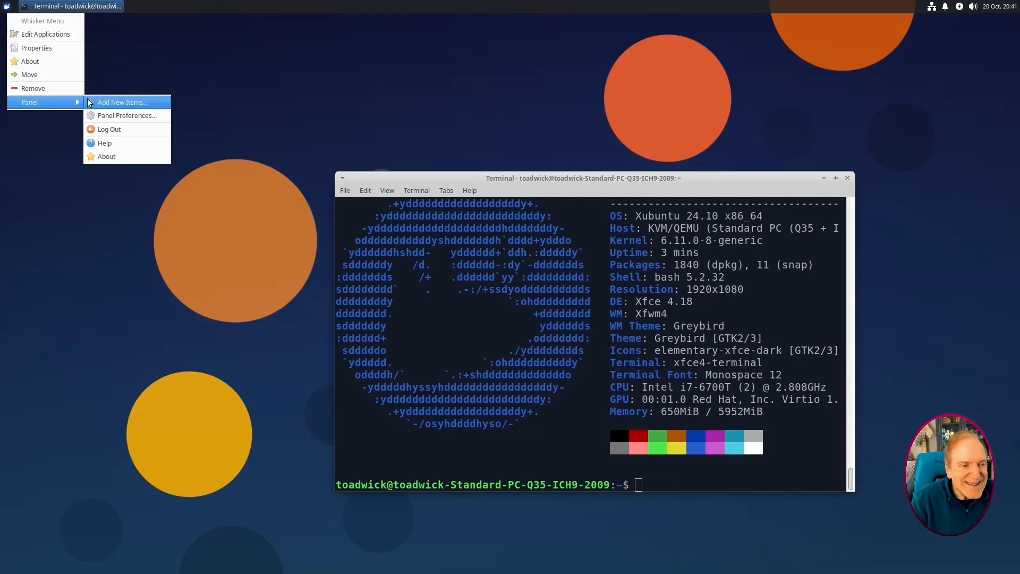
left_click(117, 118)
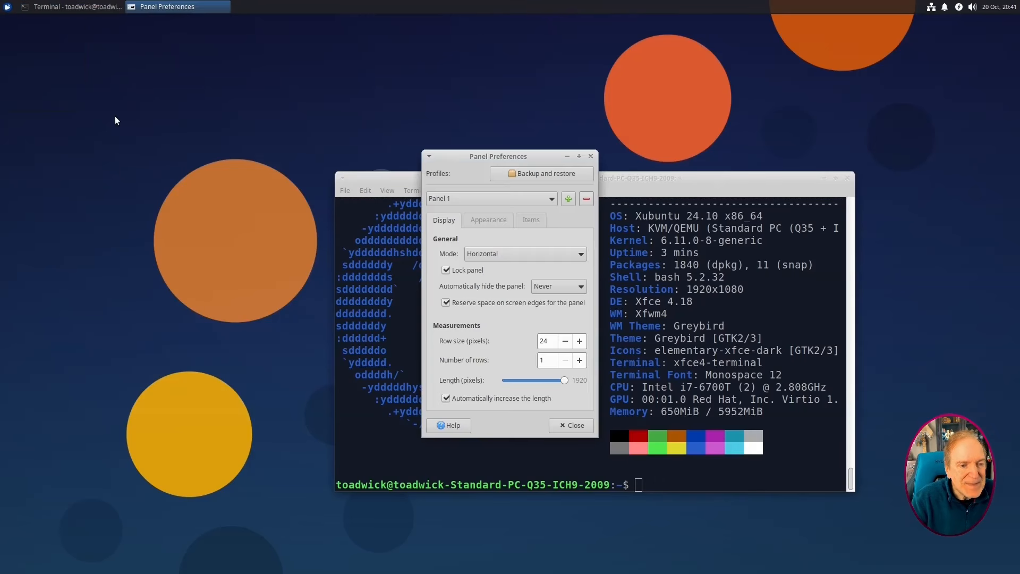
left_click_drag(457, 156, 356, 88)
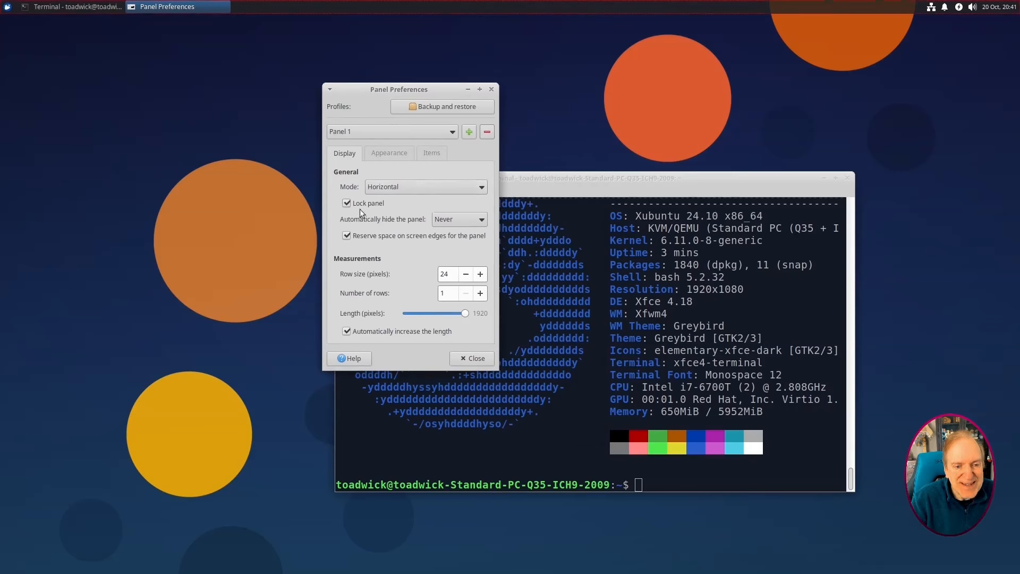
left_click(347, 203)
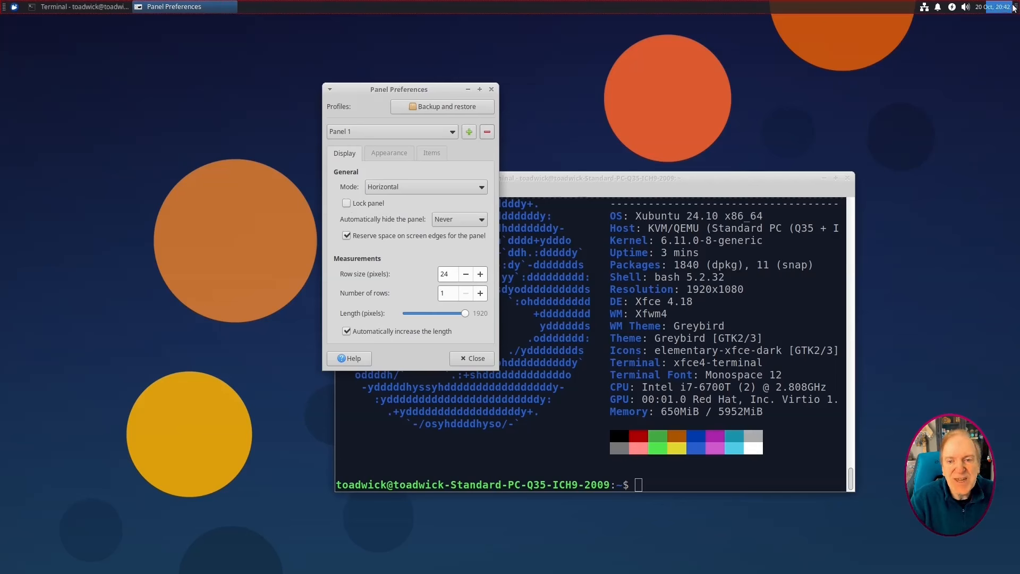
left_click_drag(1015, 6, 329, 570)
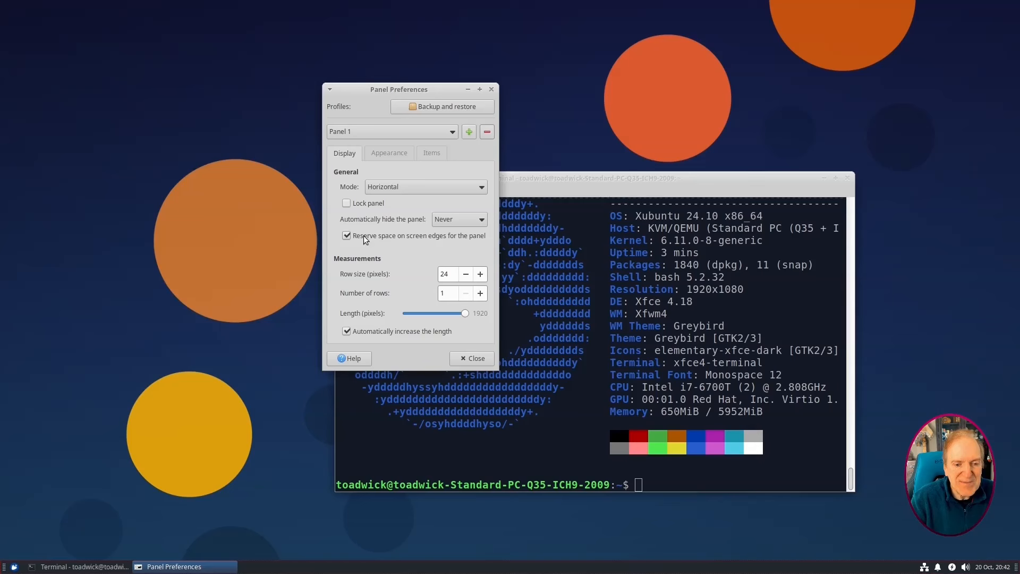
left_click(347, 203)
Set Panel 1's row size to 29 pixels and turn on its dark mode.
left_click(480, 274)
left_click(480, 274)
left_click(480, 274)
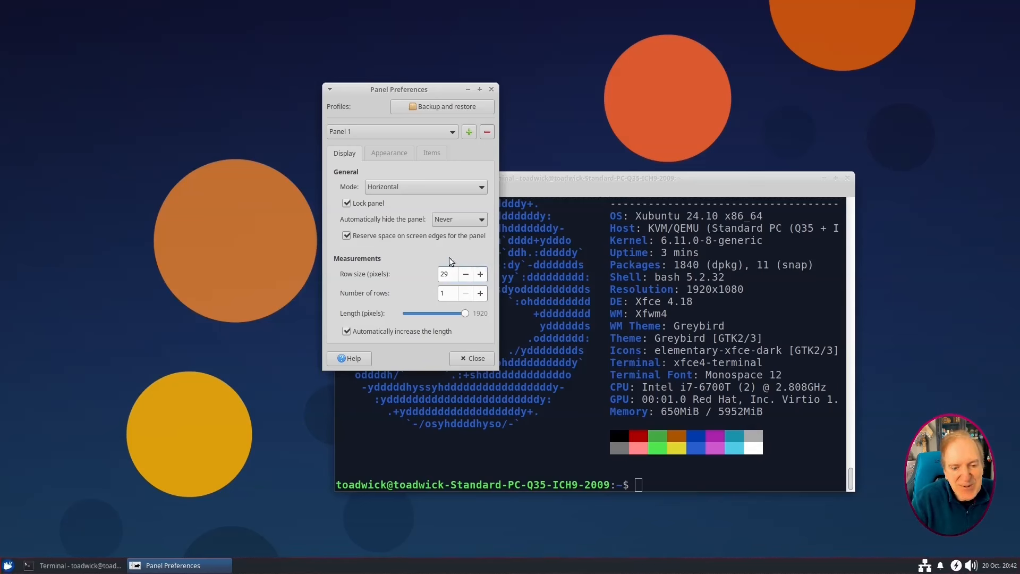
left_click(392, 155)
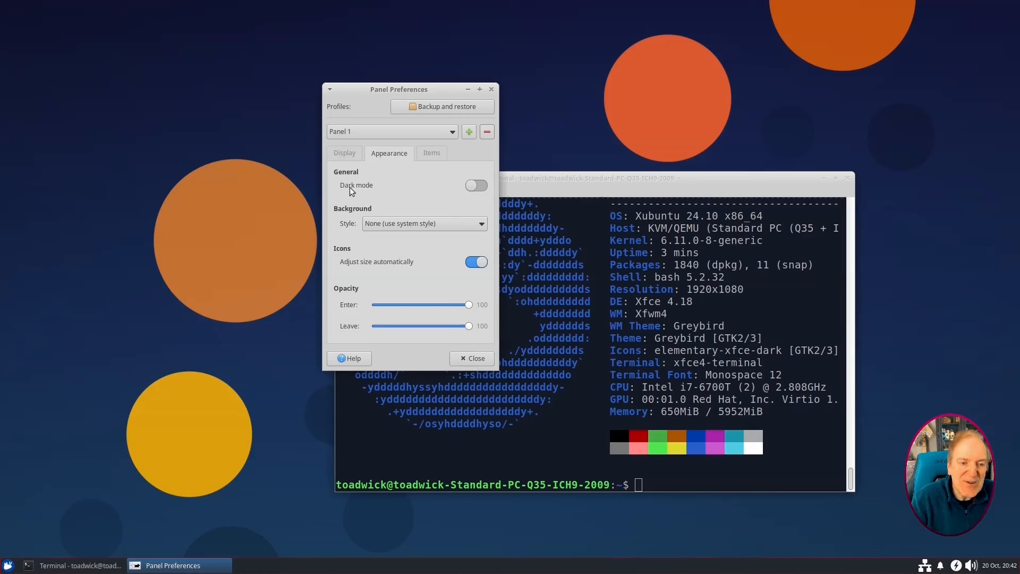
left_click(476, 185)
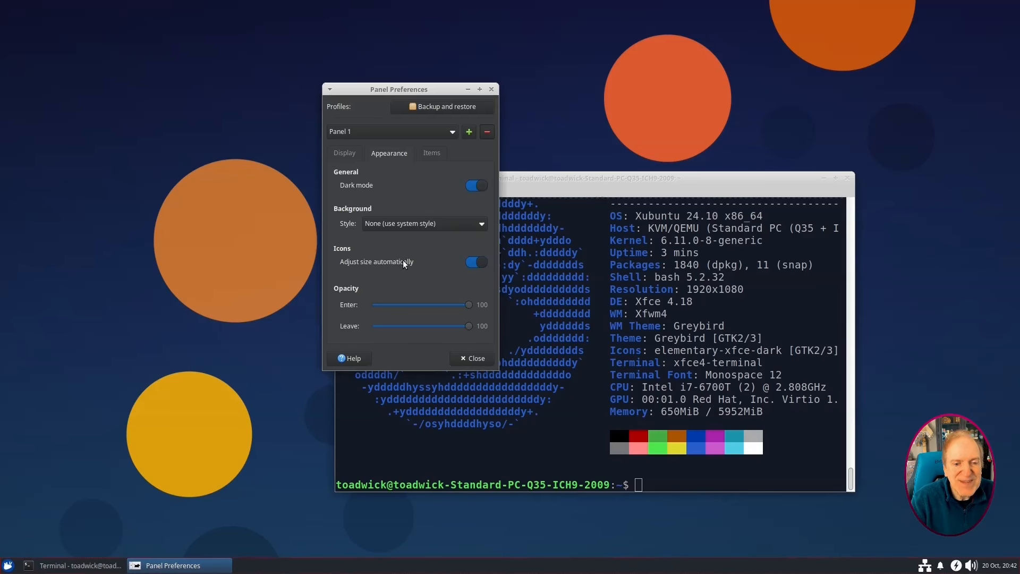
Add the Show Desktop item to Panel 1, finding it among the new items by searching for "show".
left_click(8, 565)
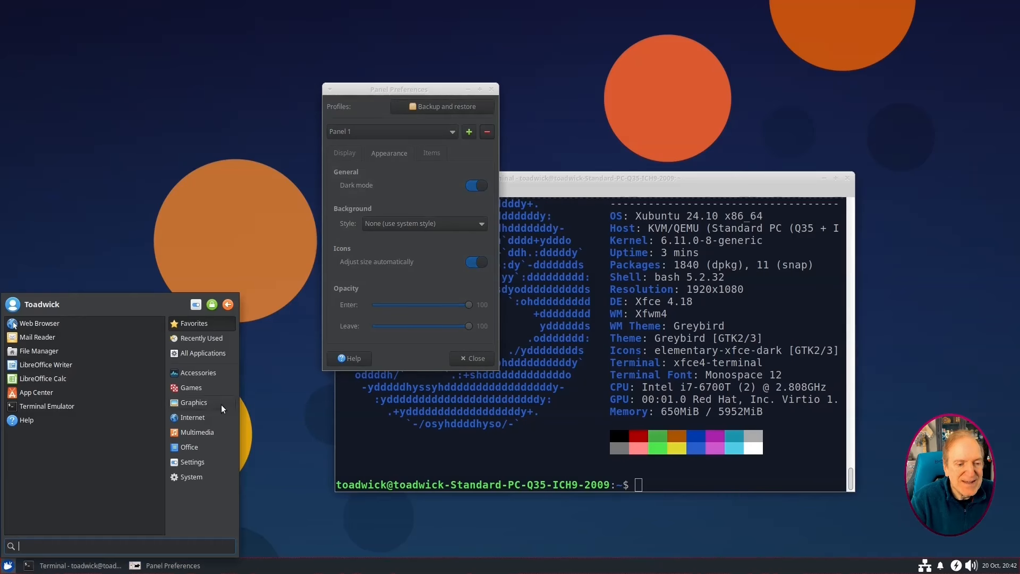
left_click(442, 250)
left_click(432, 153)
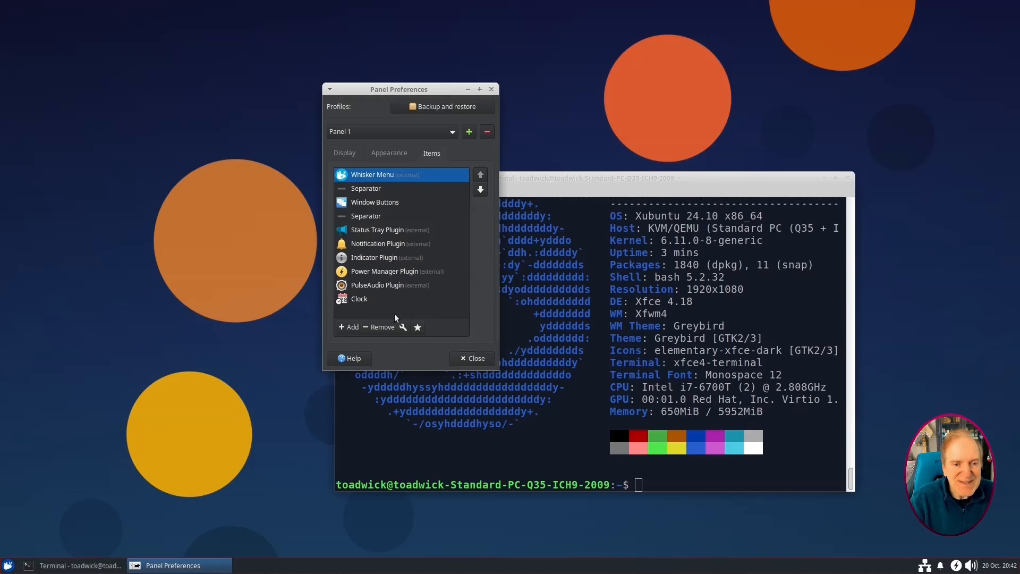
left_click(349, 327)
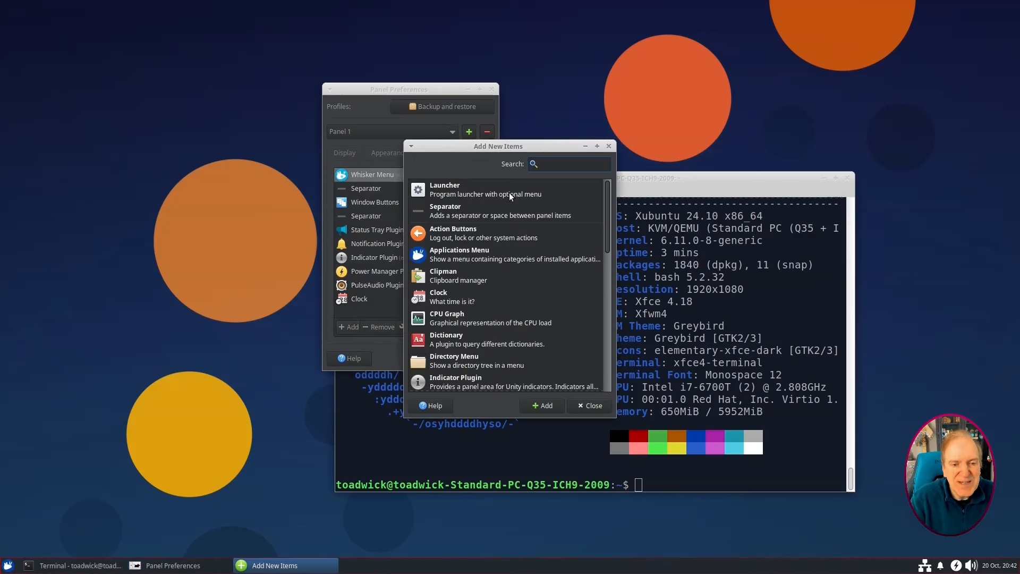
type("show")
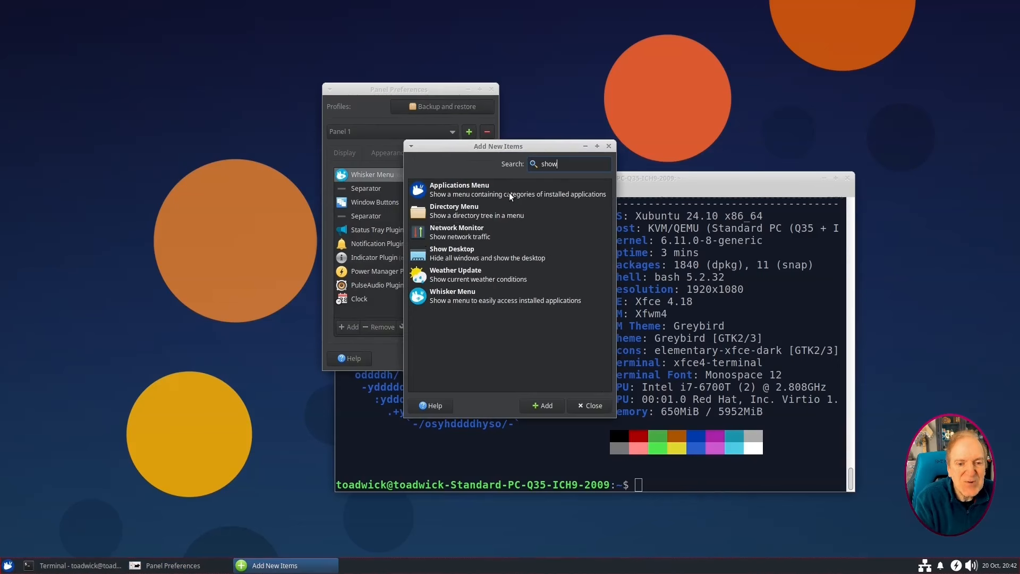
left_click(456, 254)
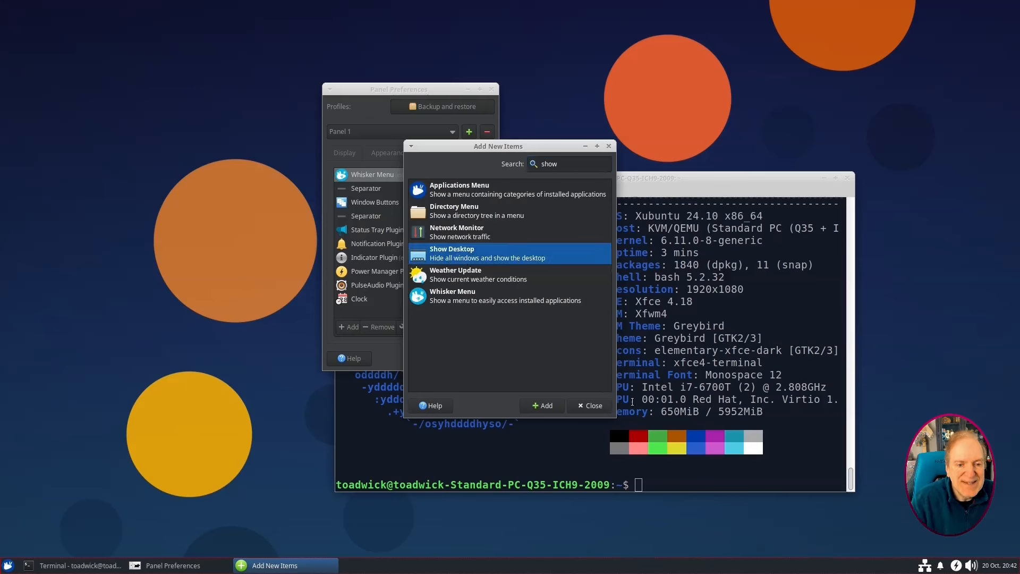
left_click(541, 407)
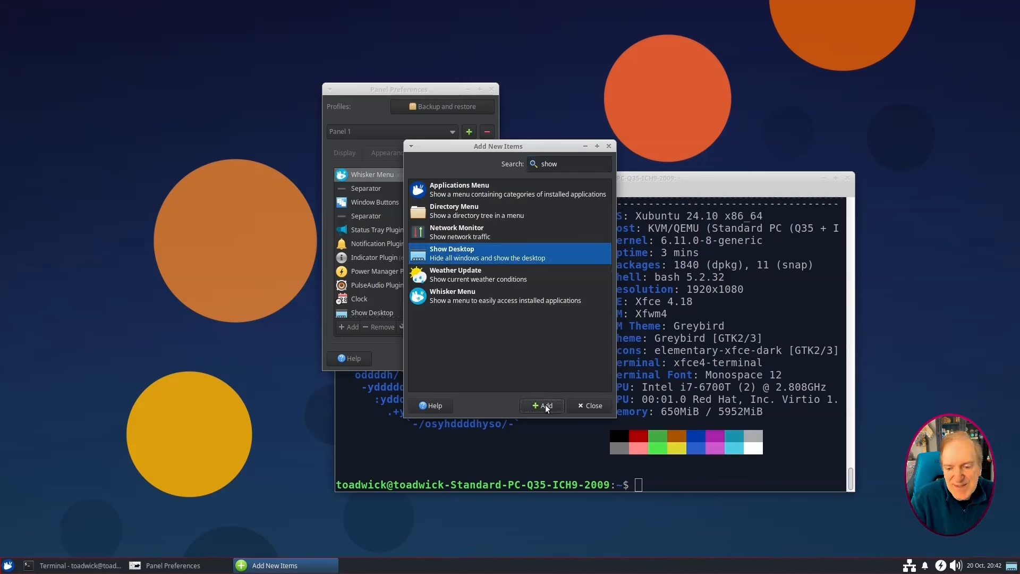
left_click(590, 407)
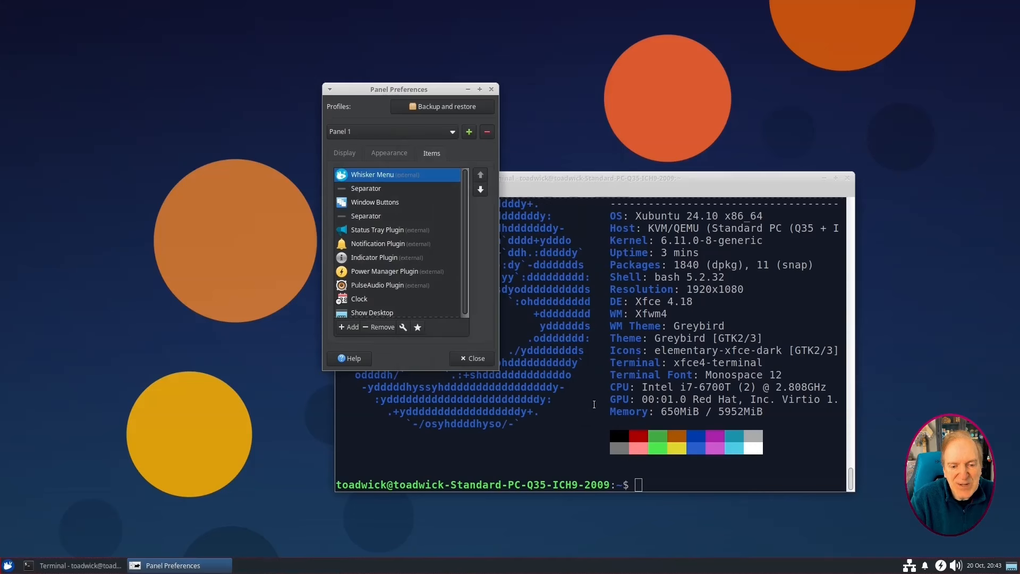
Test the Show Desktop item by hiding and restoring all windows, and close the panel preferences.
left_click(1011, 567)
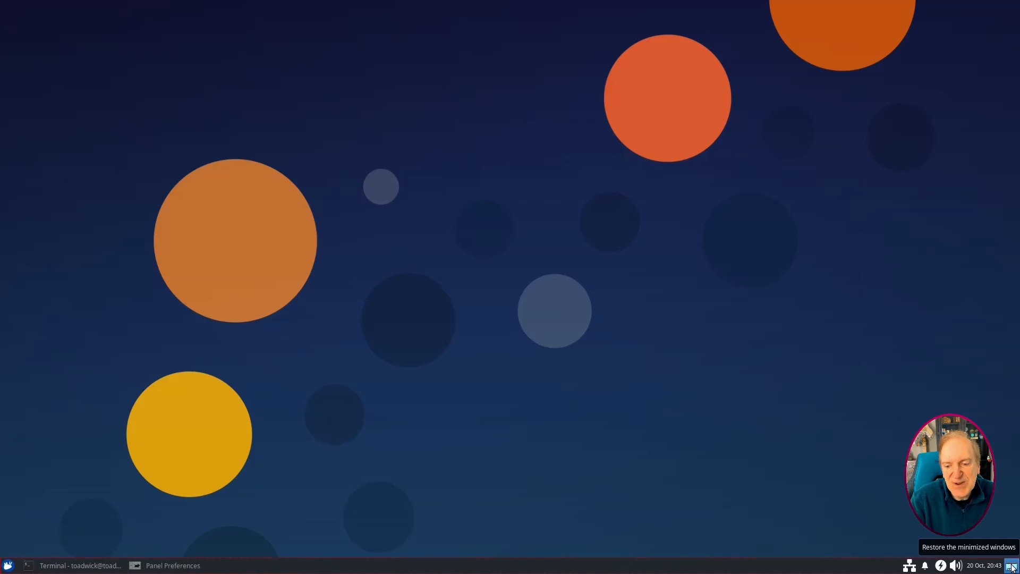
left_click(1011, 567)
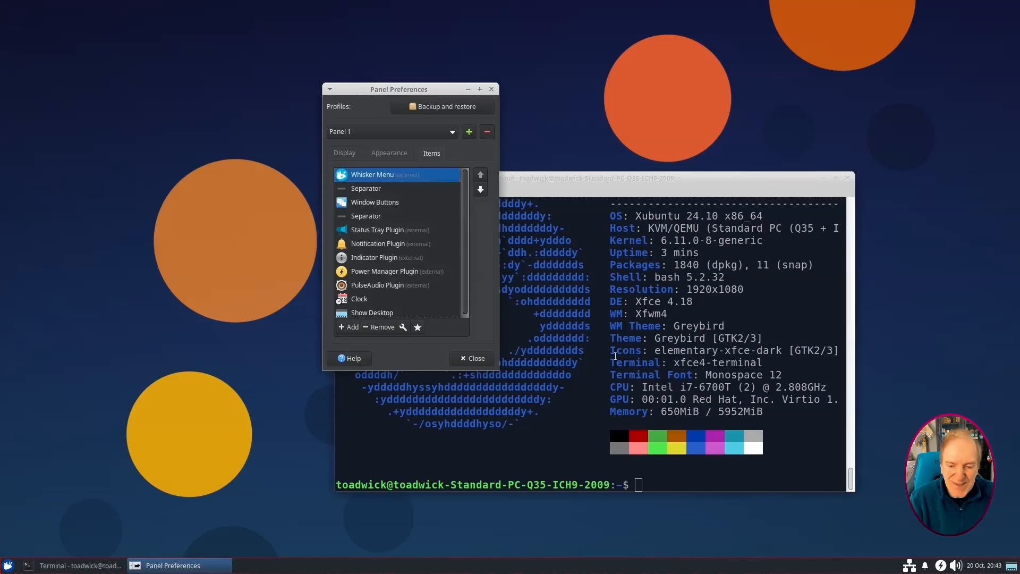
left_click(341, 153)
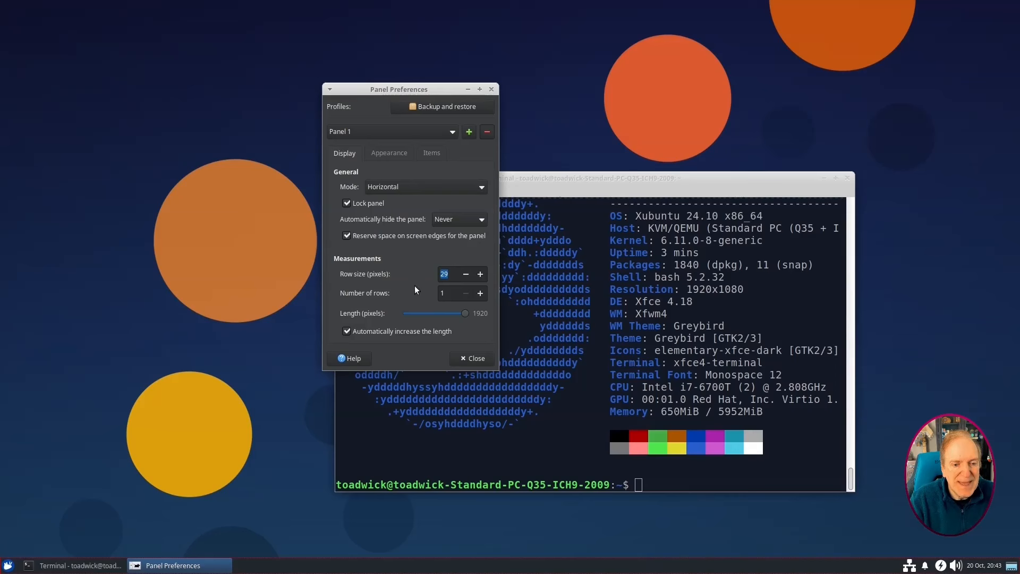
left_click(472, 362)
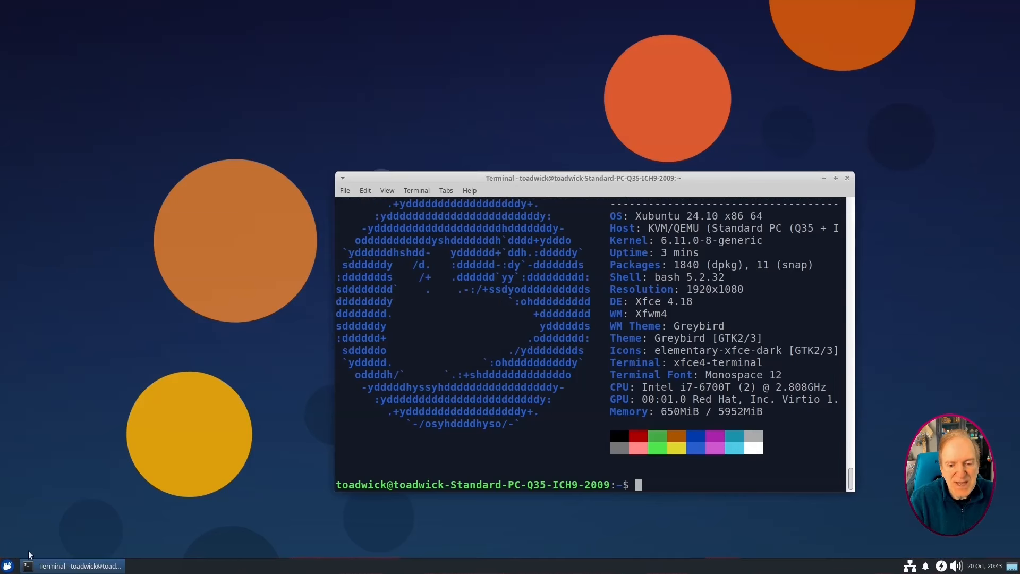
Set the Whisker Menu to show applications as icons with its categories on the left, and check the new layout across several categories.
right_click(8, 565)
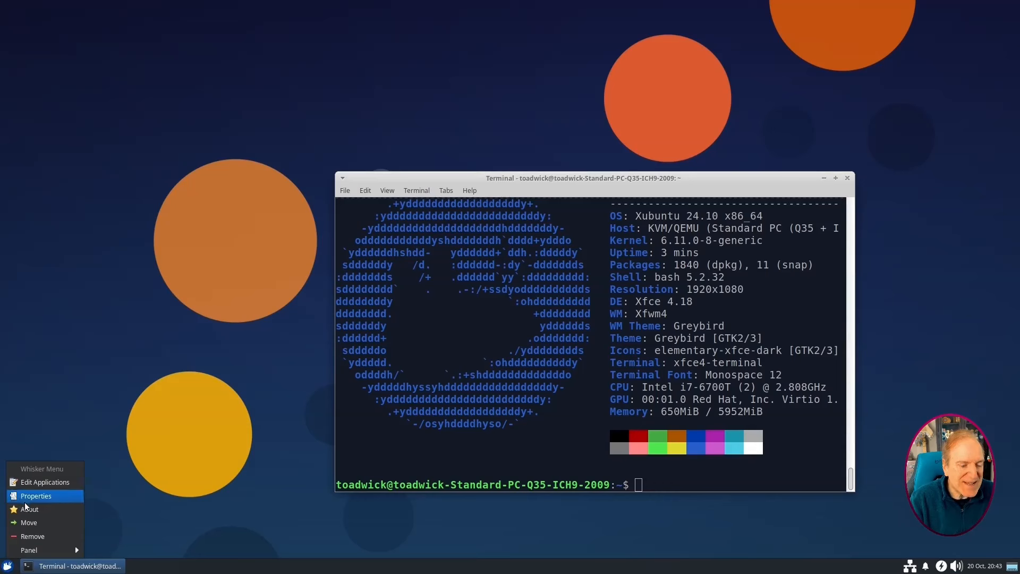
left_click(38, 496)
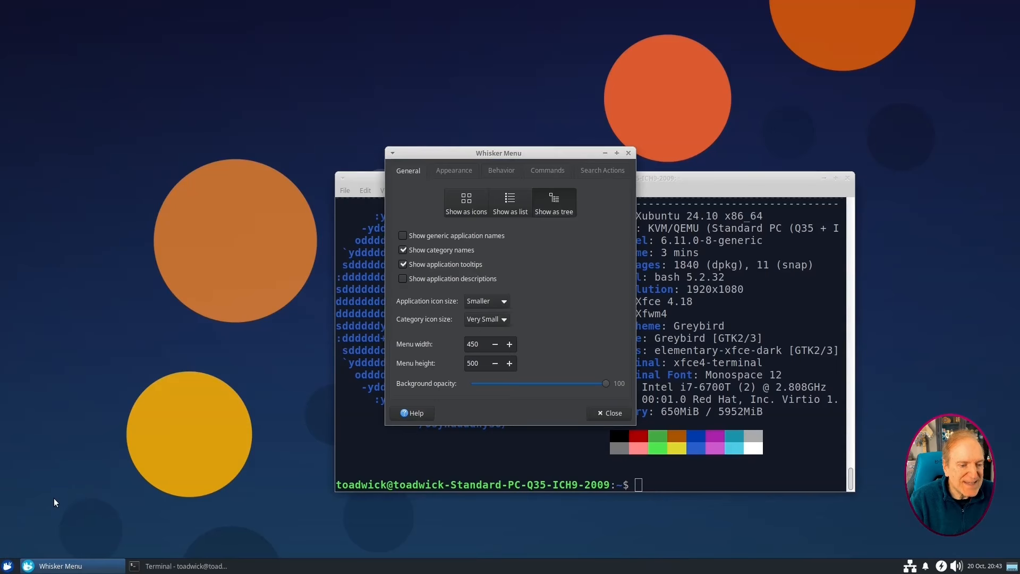
left_click(469, 203)
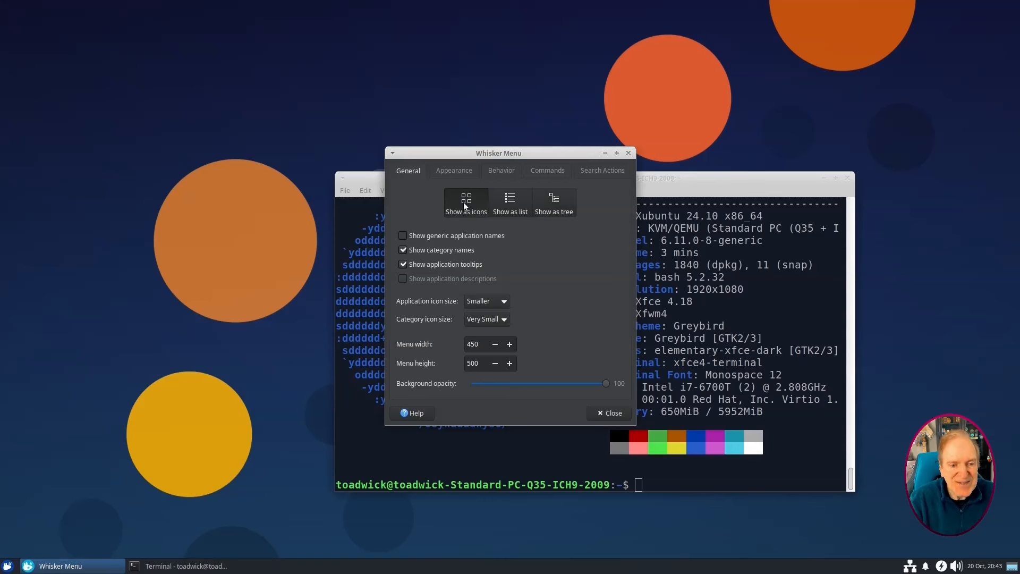
left_click(460, 167)
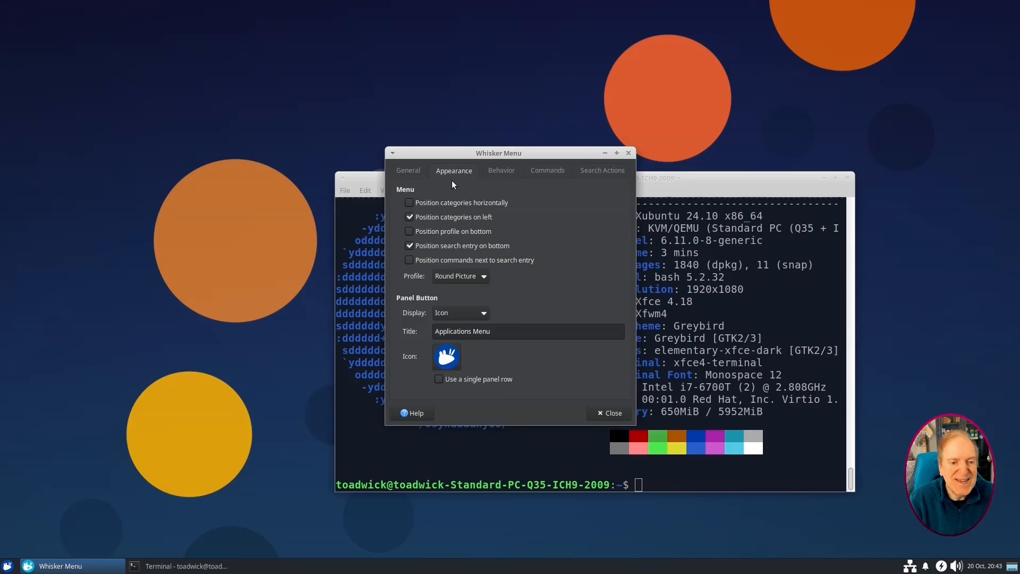
left_click(501, 169)
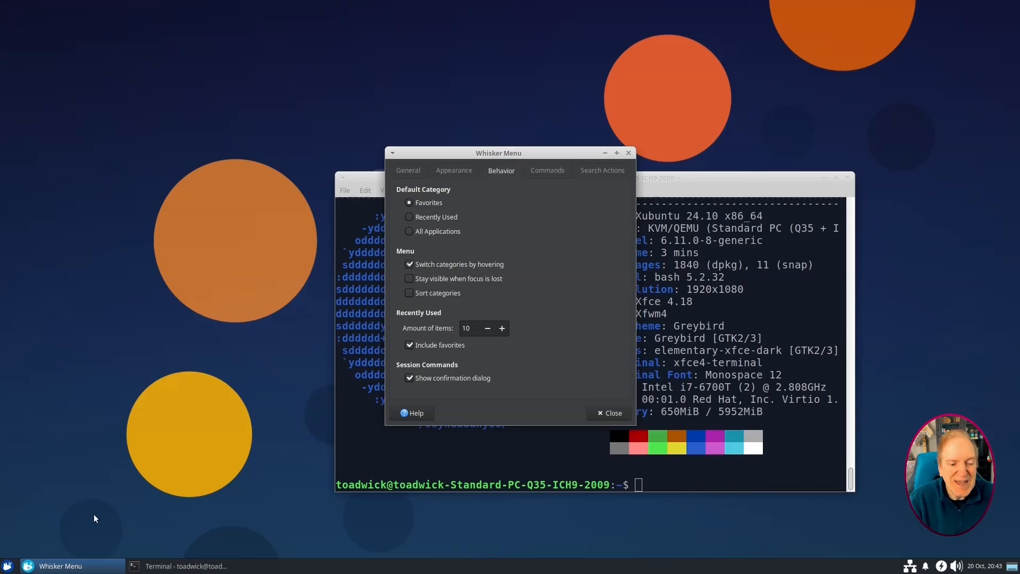
left_click(7, 566)
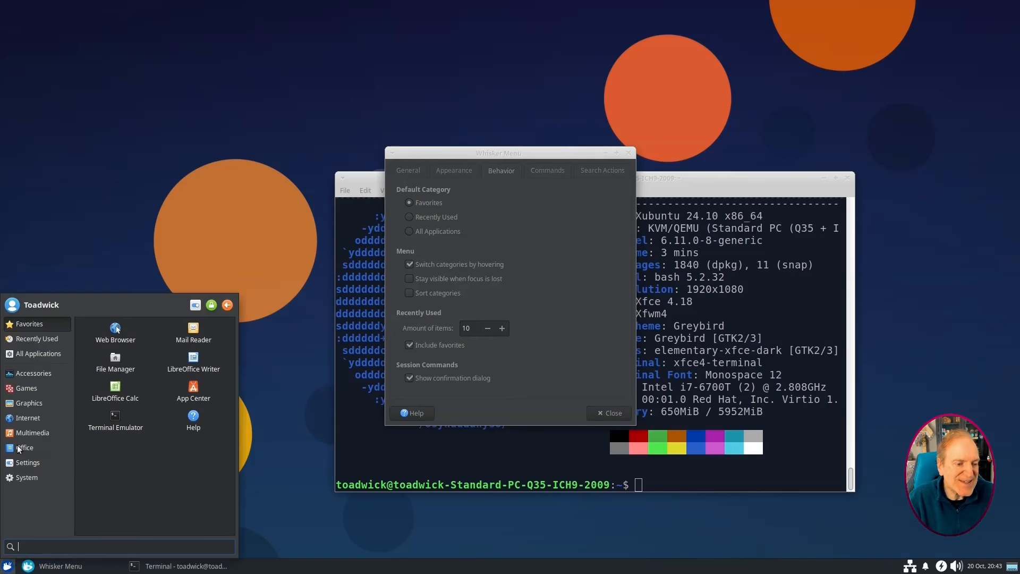
mouse_move(28, 400)
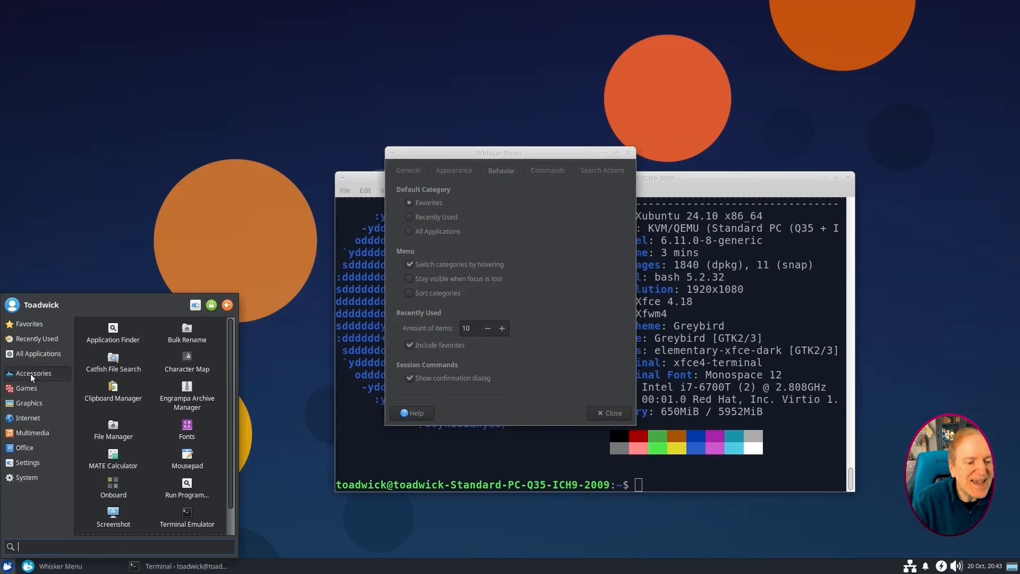
mouse_move(30, 357)
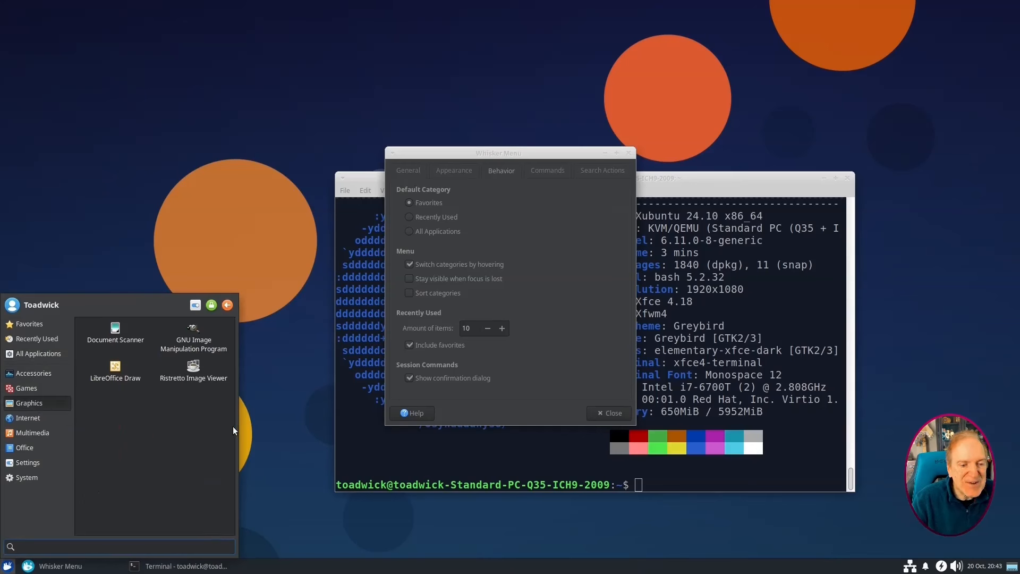
mouse_move(20, 438)
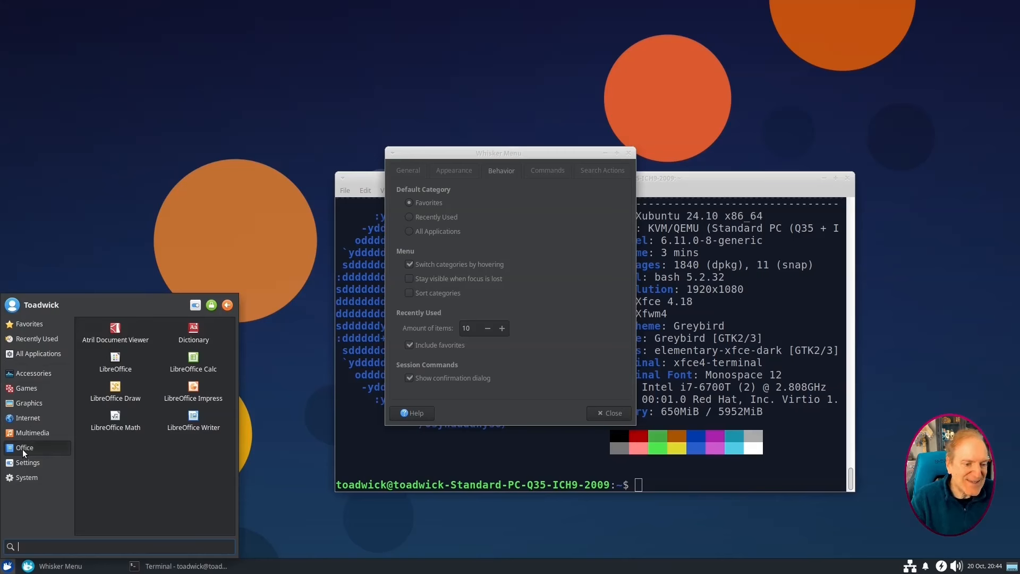
left_click(536, 403)
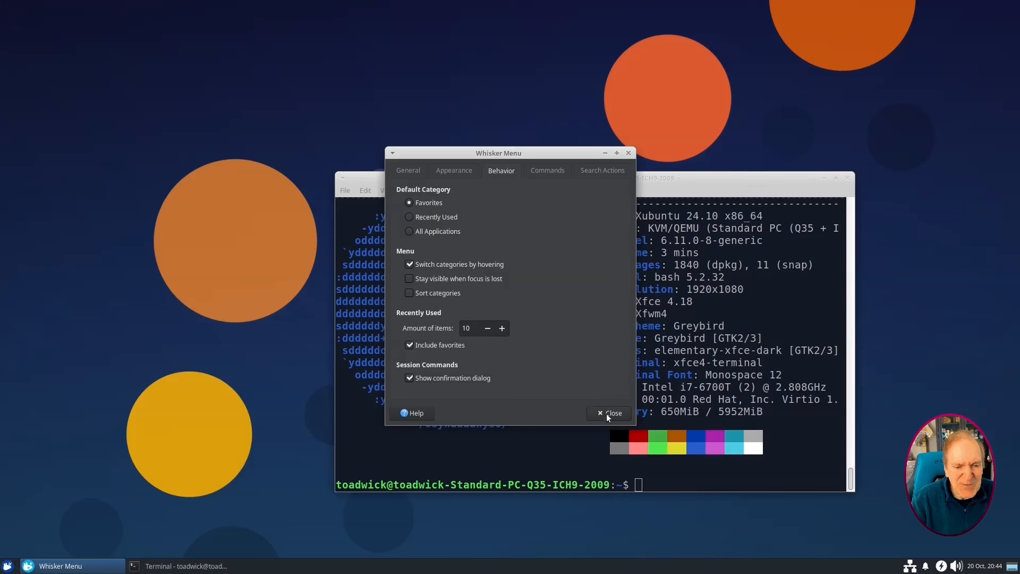
Set the Whisker Menu's application icon size to Small and its category icon size to Smaller.
left_click(408, 171)
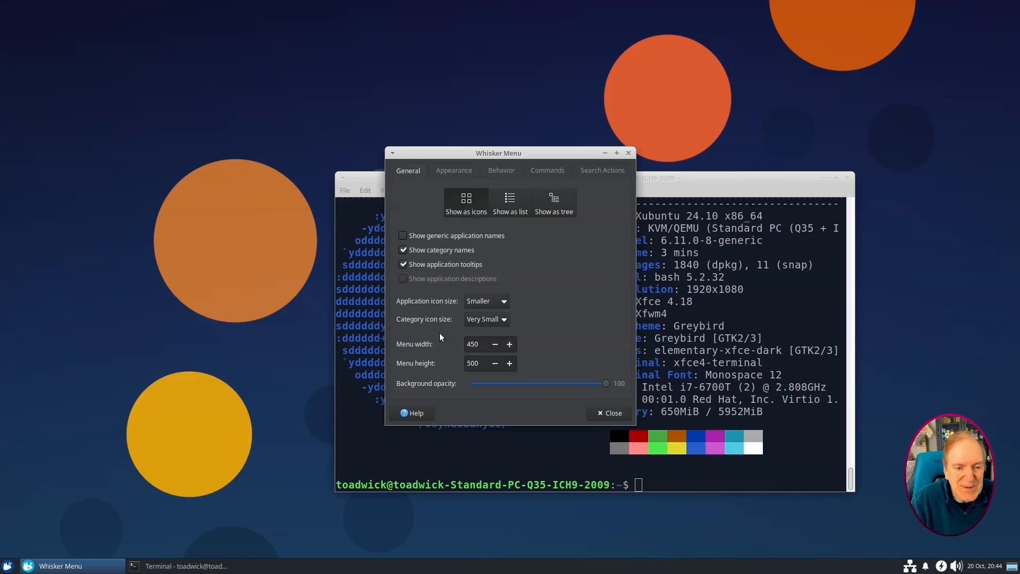
left_click(505, 302)
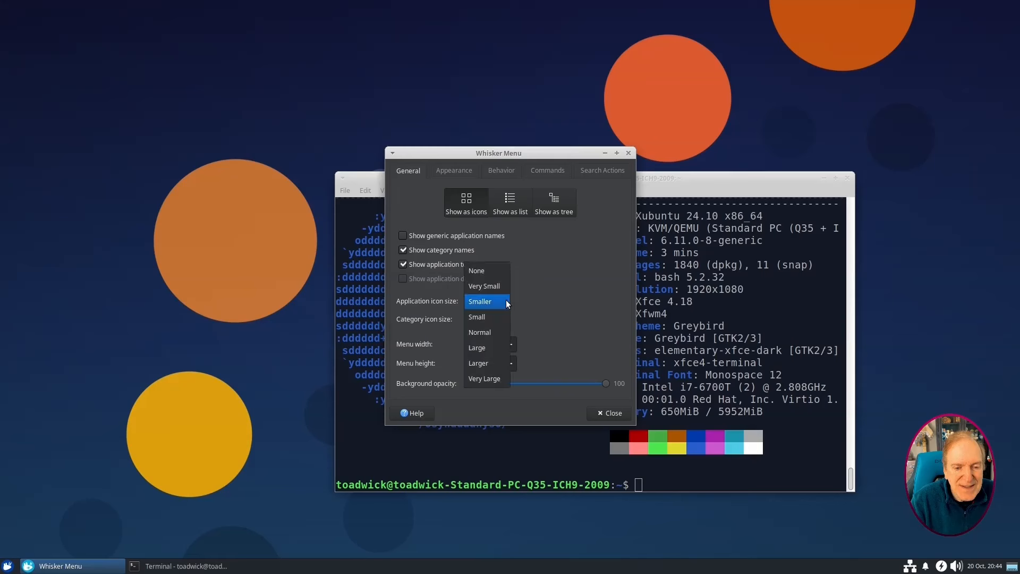
left_click(486, 318)
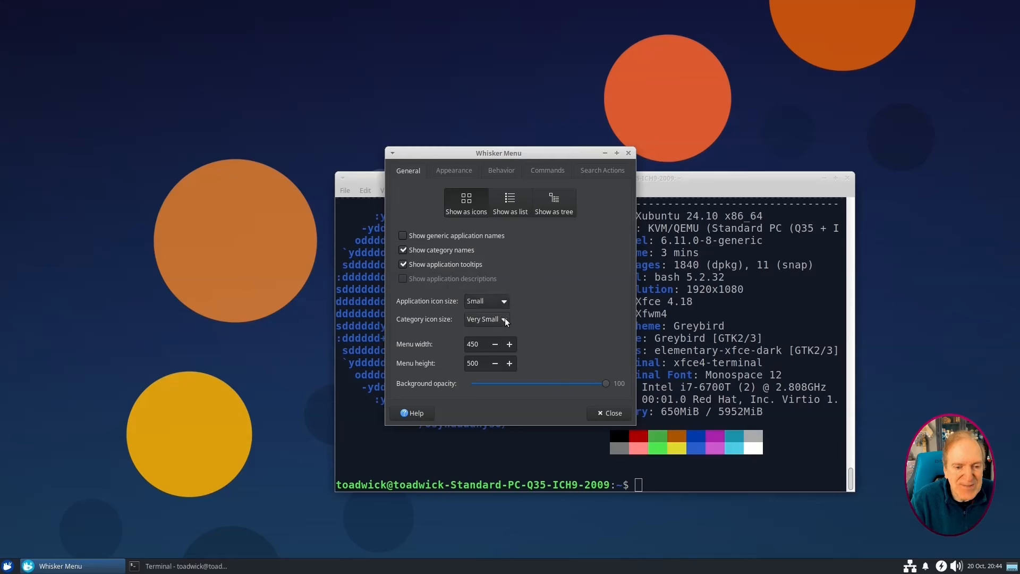
left_click(504, 320)
left_click(488, 335)
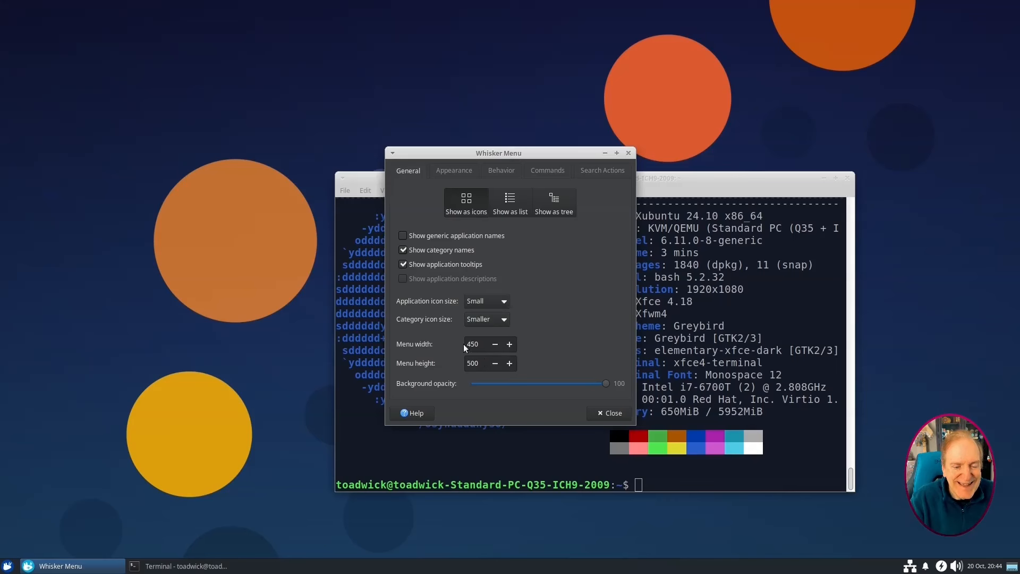
Set the Whisker Menu's width to 600 and height to 650, check the enlarged menu and close its properties.
left_click_drag(481, 344, 455, 344)
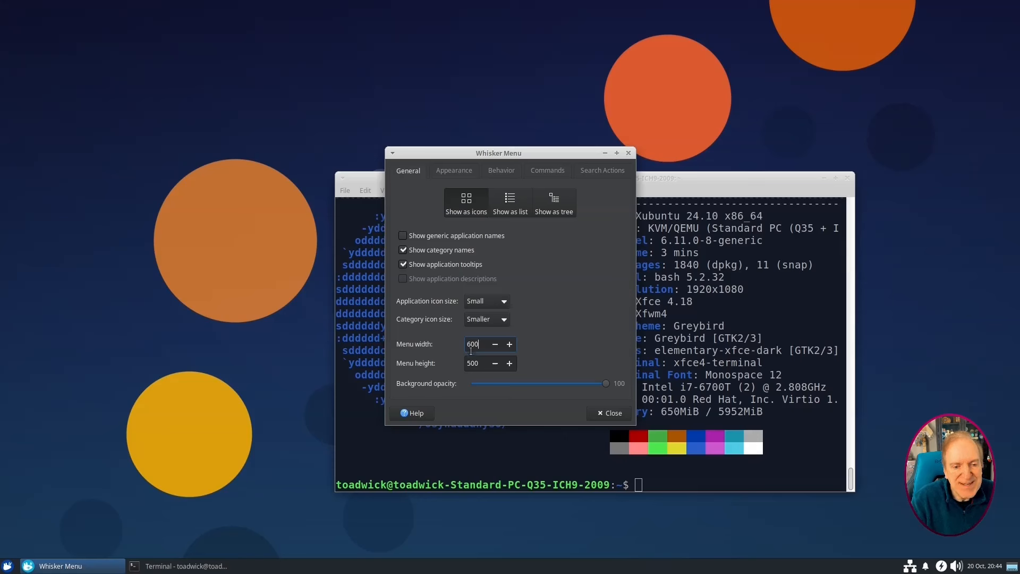
left_click_drag(480, 363, 452, 363)
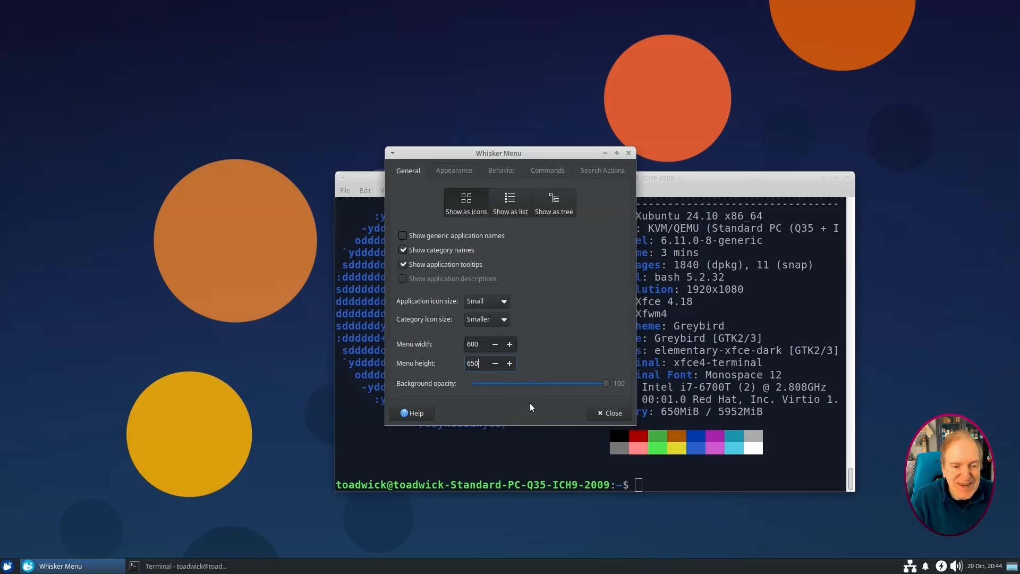
left_click(485, 346)
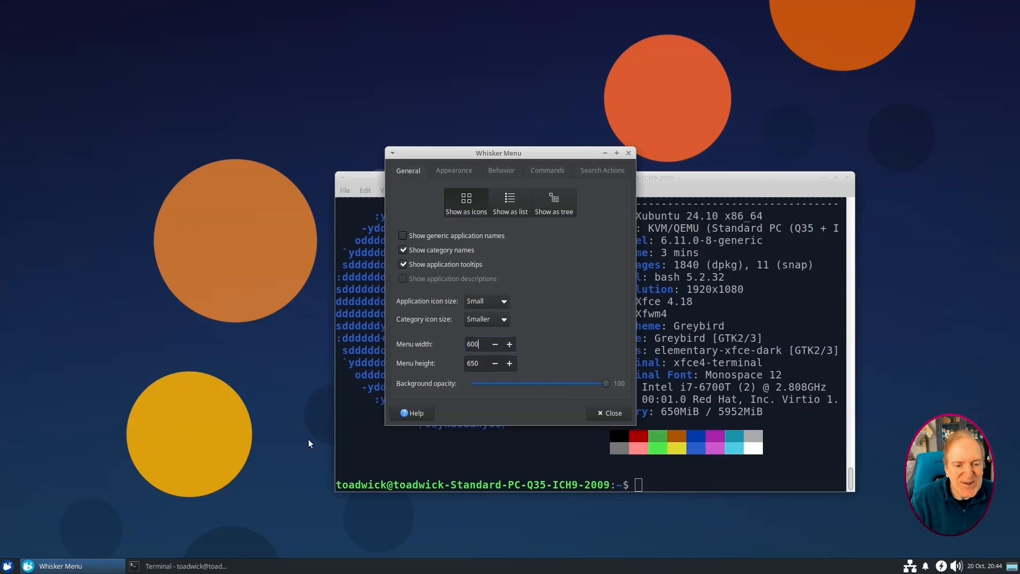
left_click(7, 565)
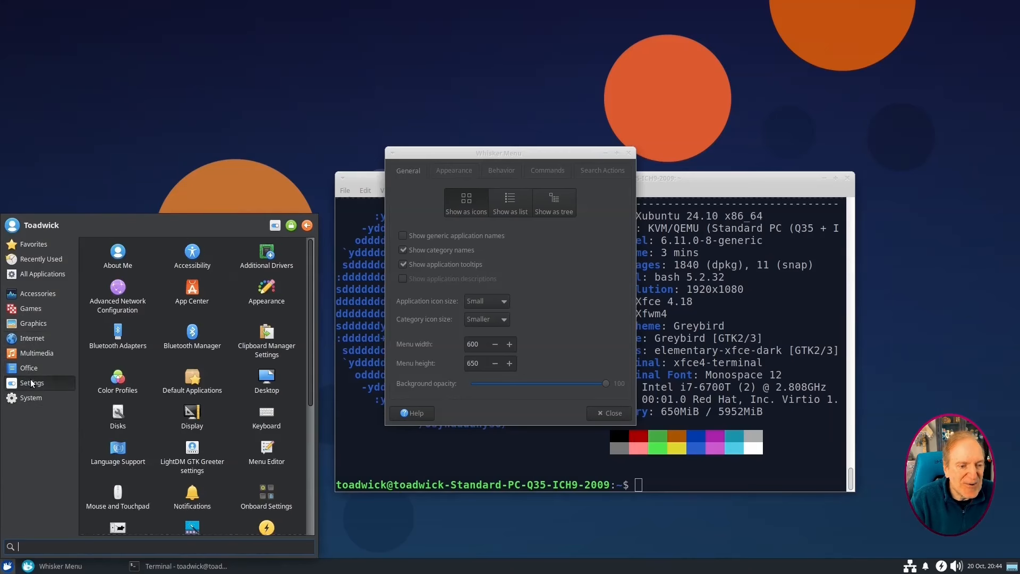
left_click(501, 402)
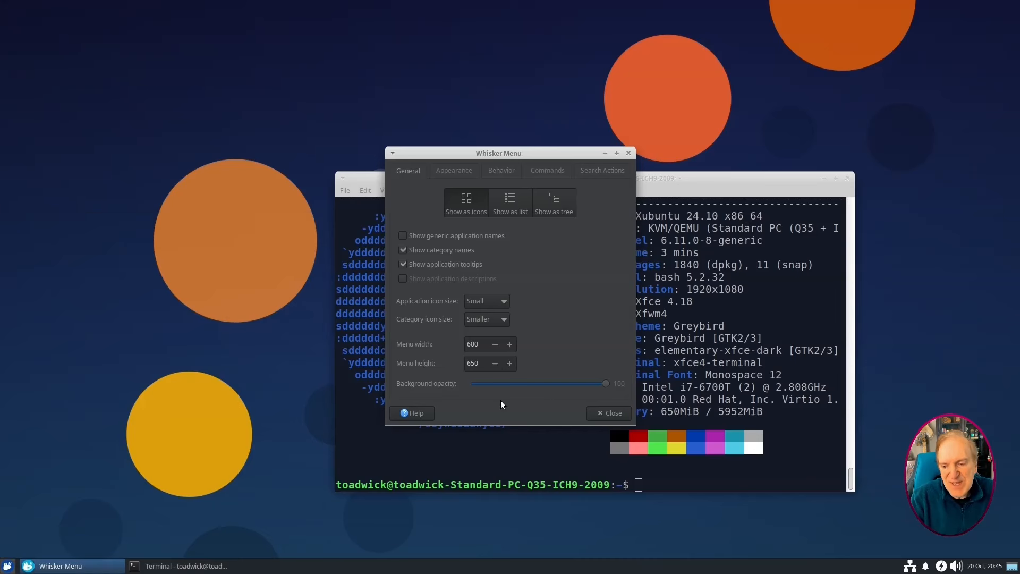
left_click(609, 412)
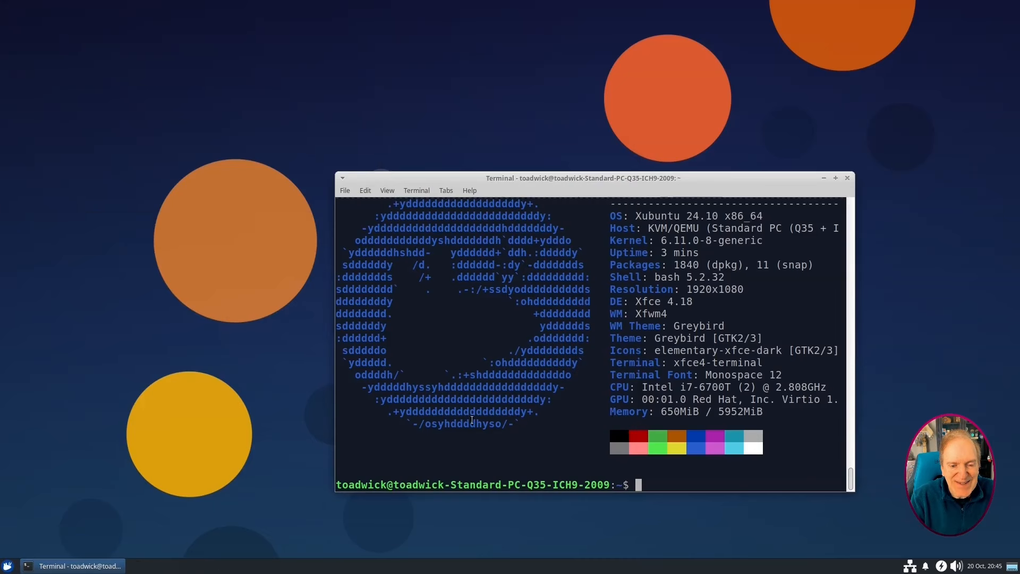
Add the File Manager from the Accessories category of the applications menu to the panel.
left_click(7, 566)
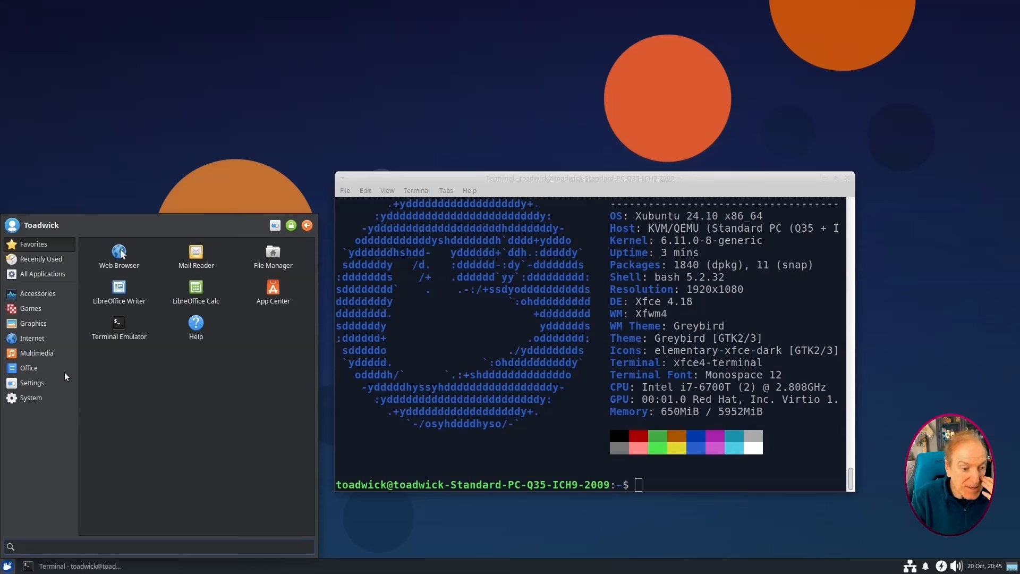
mouse_move(37, 295)
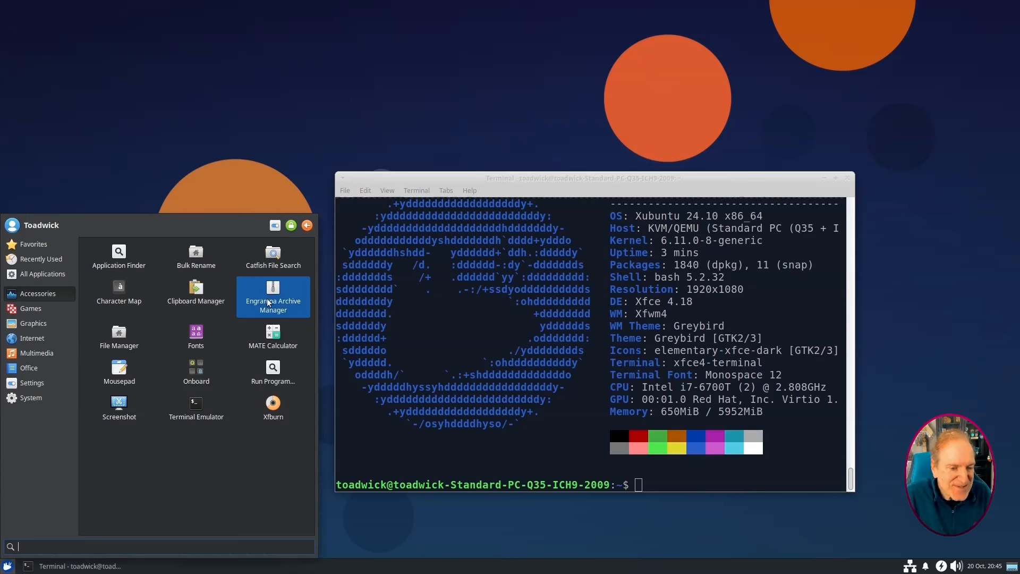
right_click(122, 338)
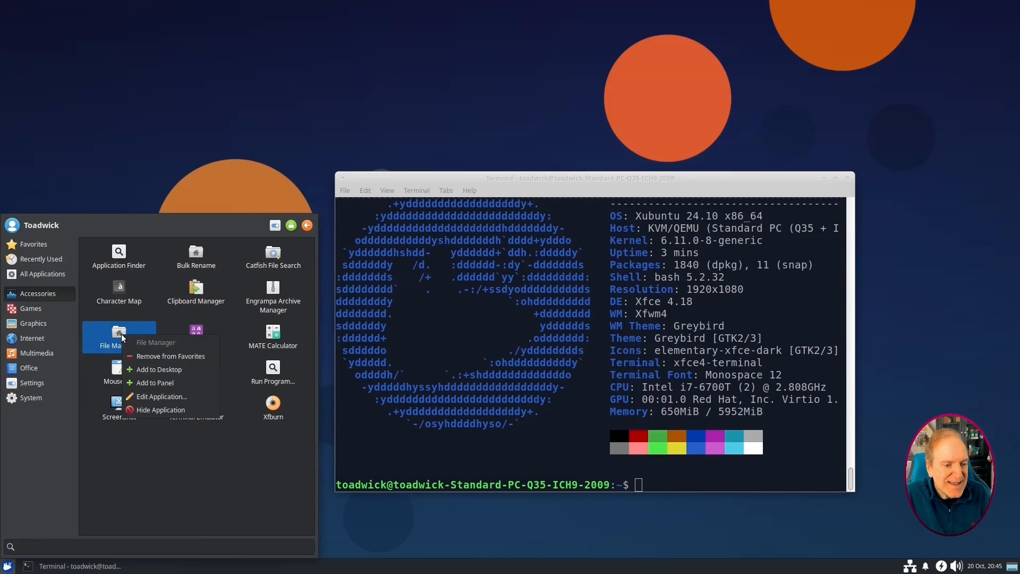
left_click(152, 383)
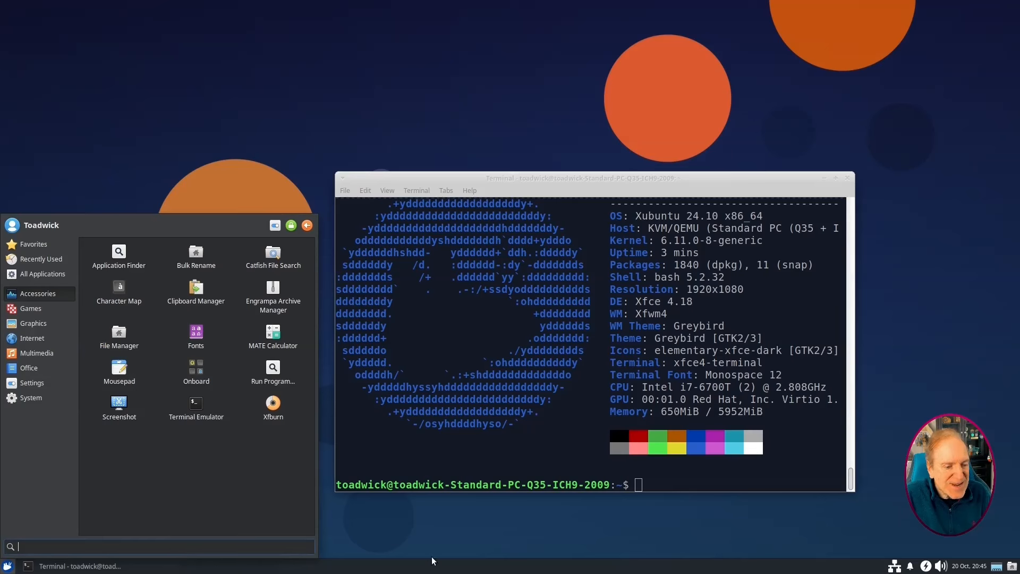
Try to move the File Manager launcher from the panel's end to just after the Whisker Menu button.
right_click(1013, 569)
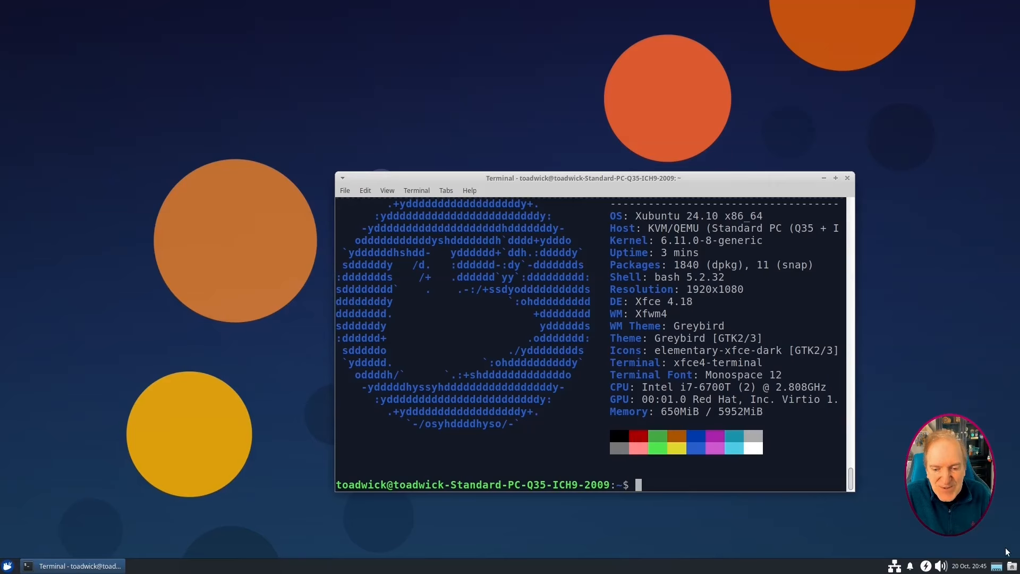
right_click(1013, 569)
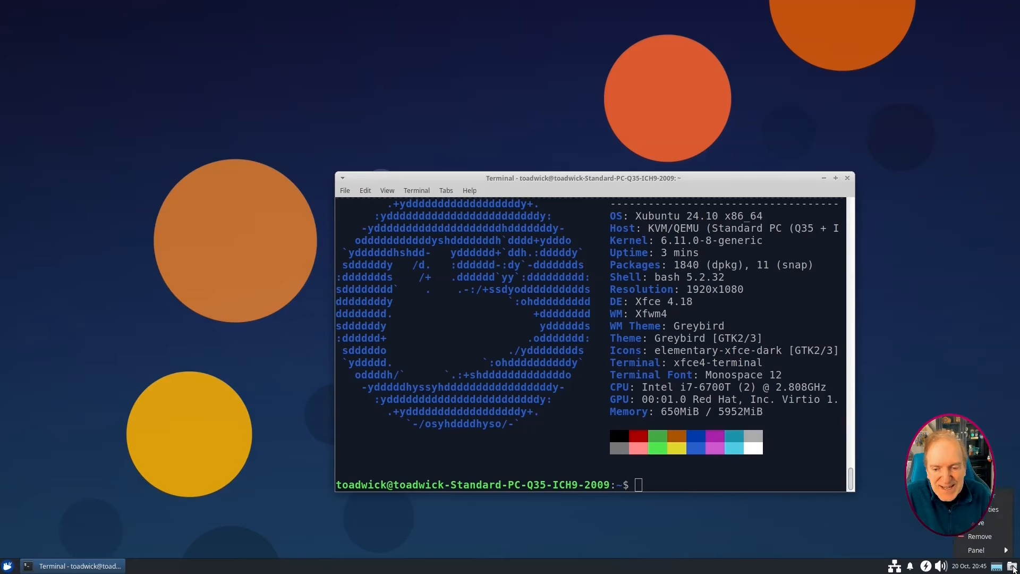
left_click(987, 523)
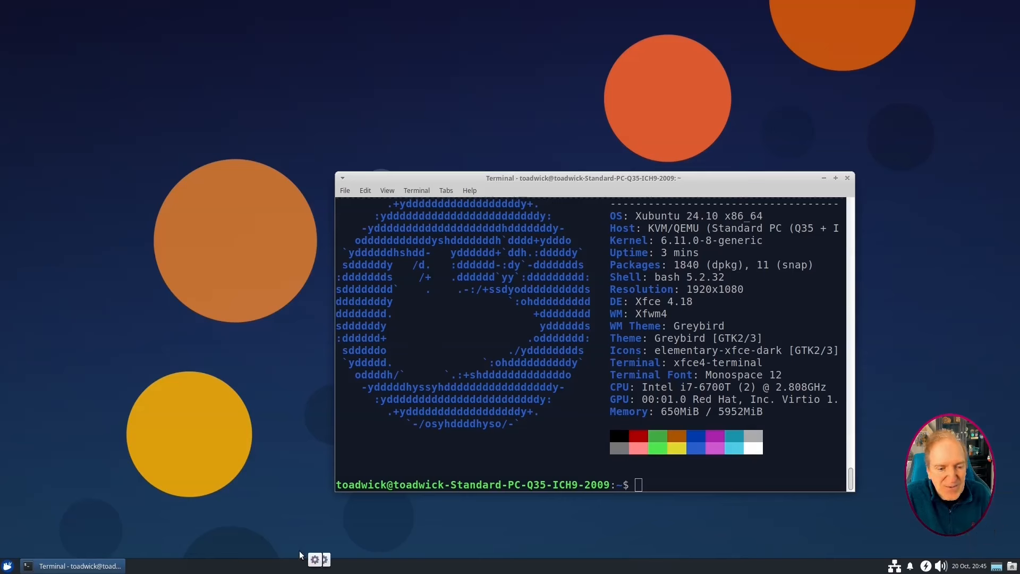
left_click(26, 567)
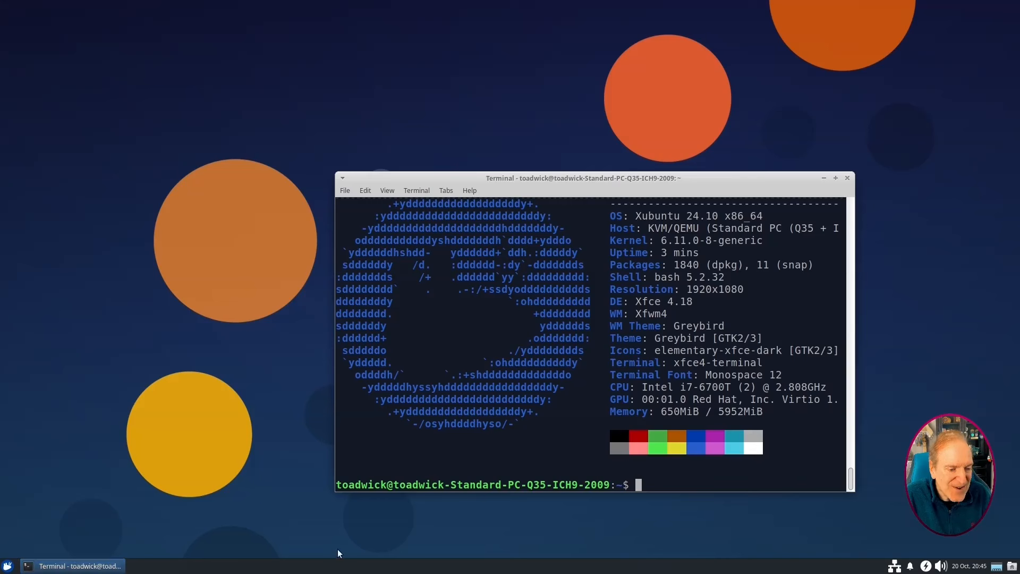
right_click(983, 559)
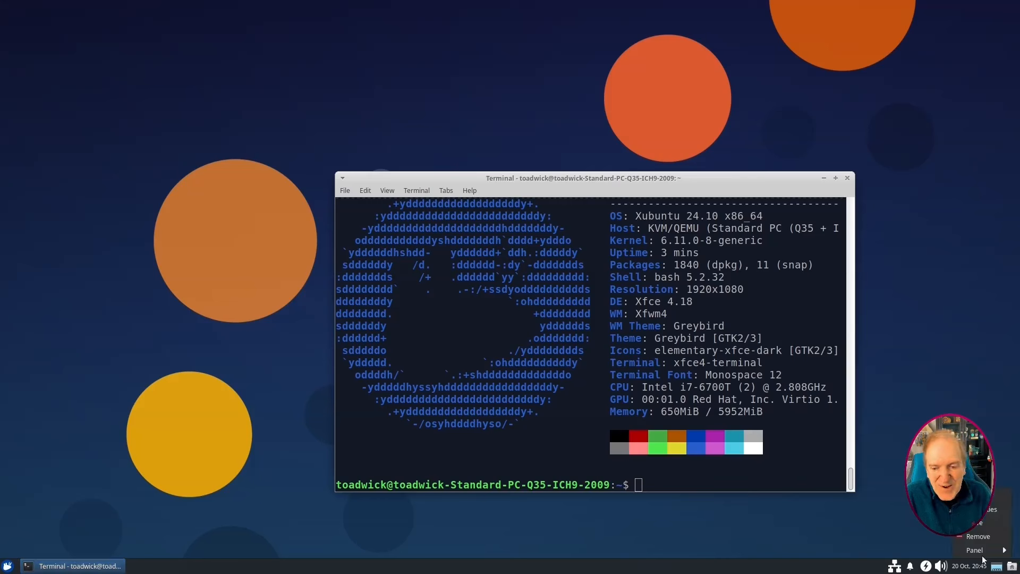
left_click(977, 523)
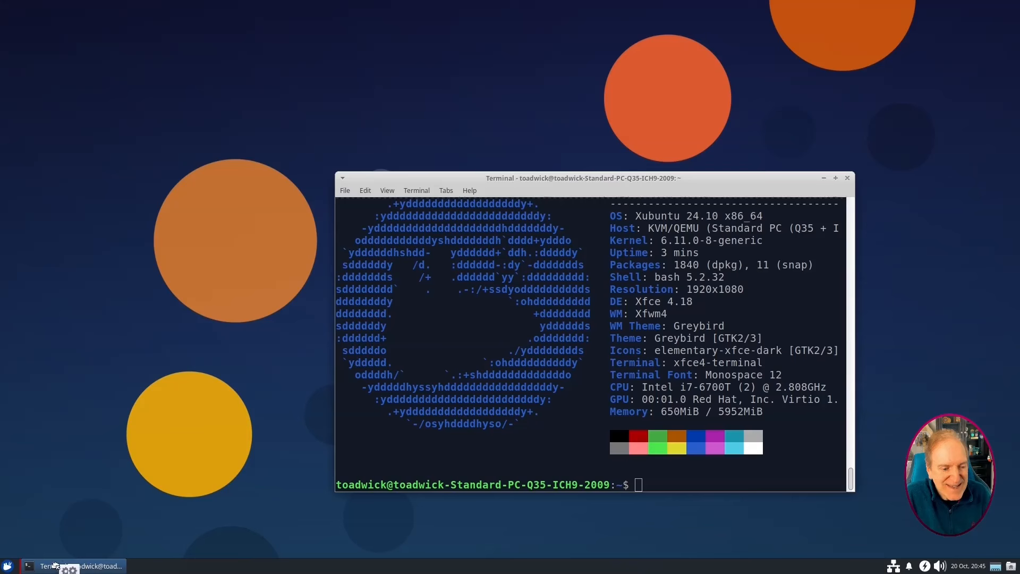
left_click(20, 568)
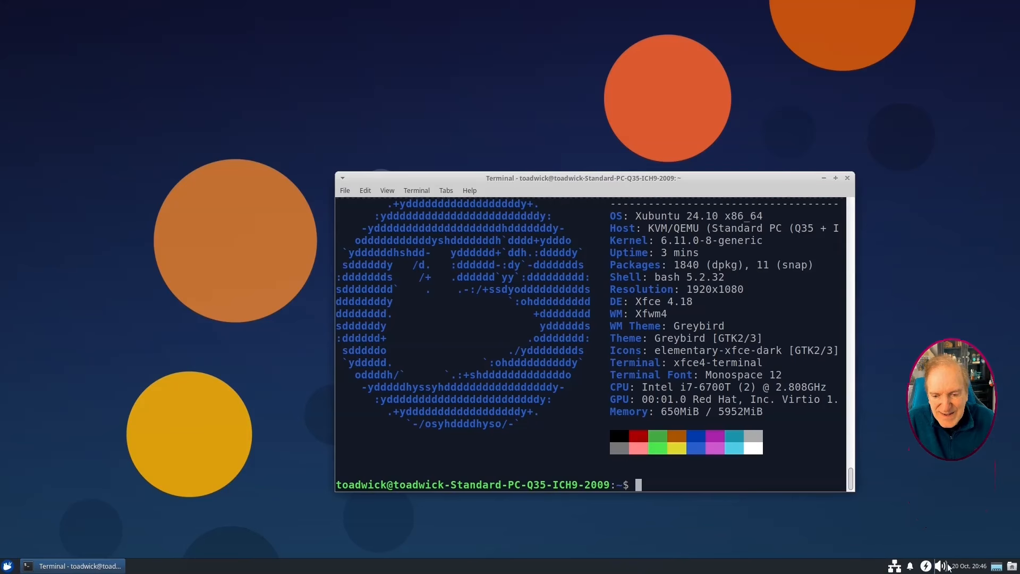
Move the File Manager launcher on the panel to directly after the Whisker Menu button.
right_click(1011, 566)
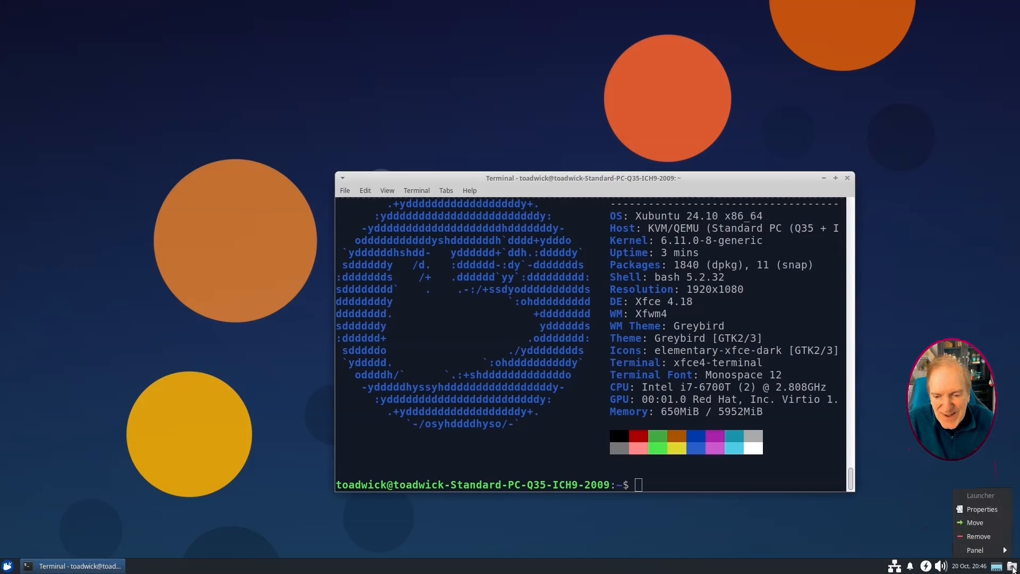
left_click(984, 525)
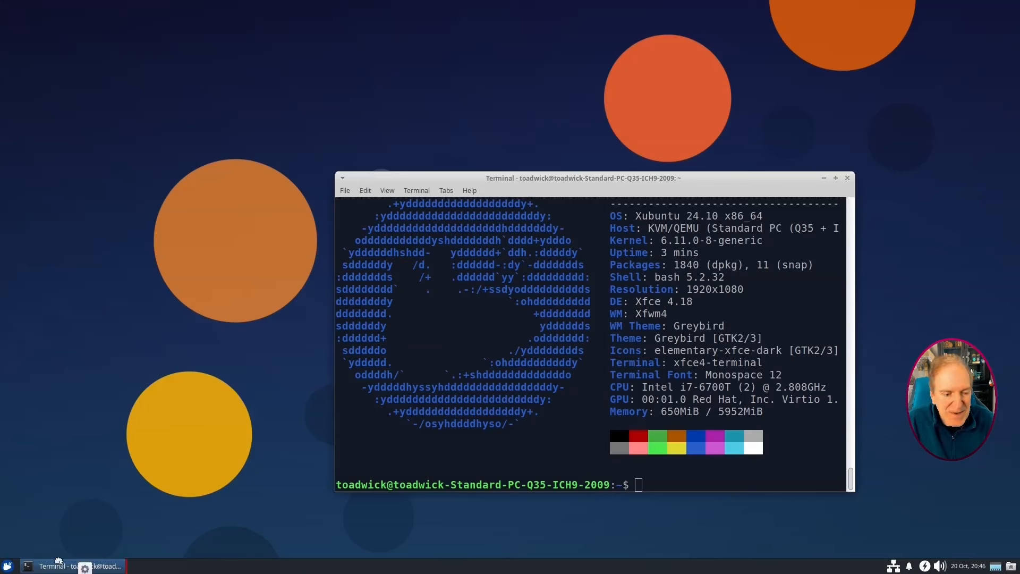
left_click(14, 567)
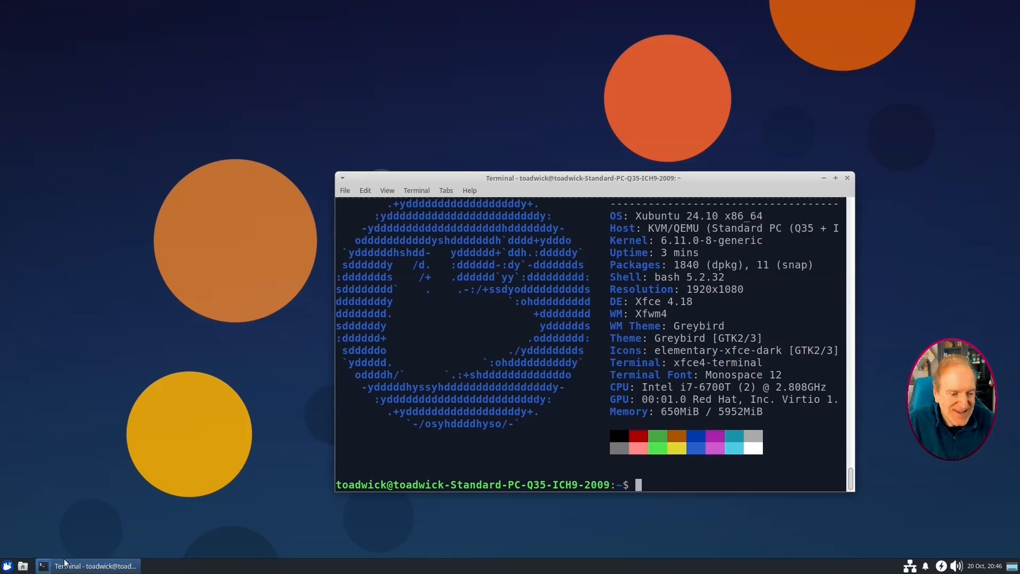
Add the Terminal Emulator from the Whisker Menu's favorites to the panel and move its launcher directly after the File Manager.
right_click(46, 569)
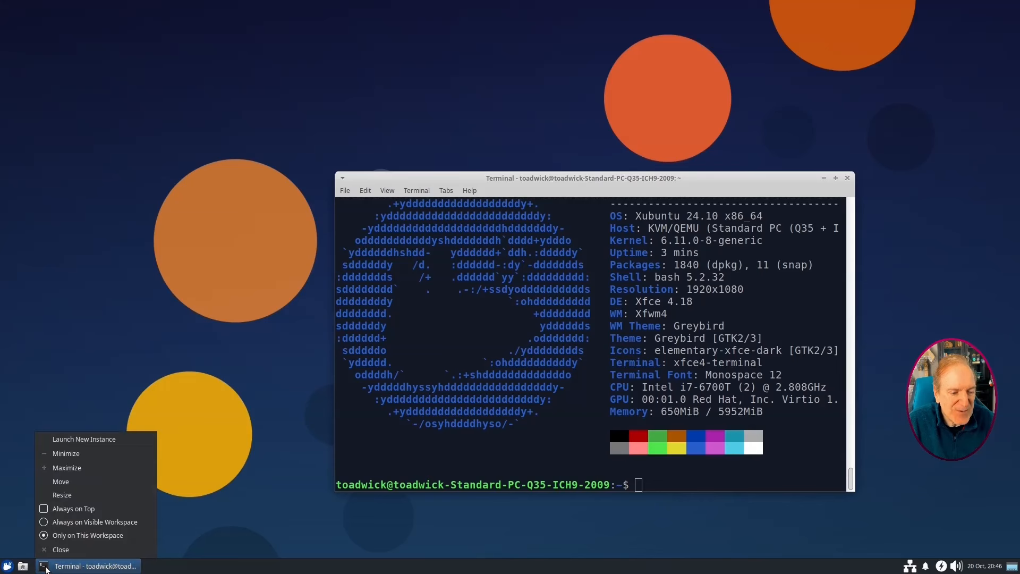
key("Escape")
left_click(8, 566)
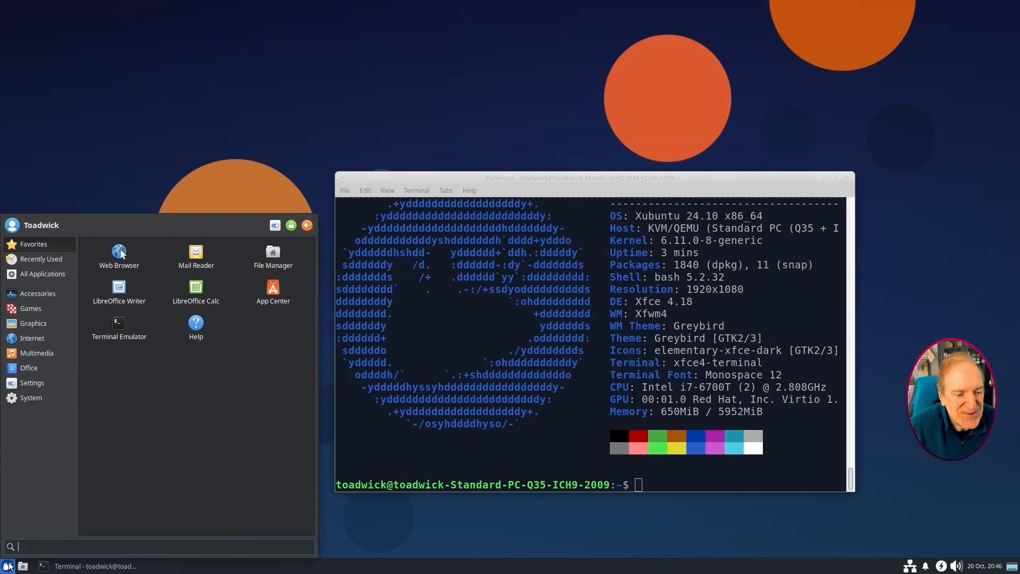
right_click(116, 325)
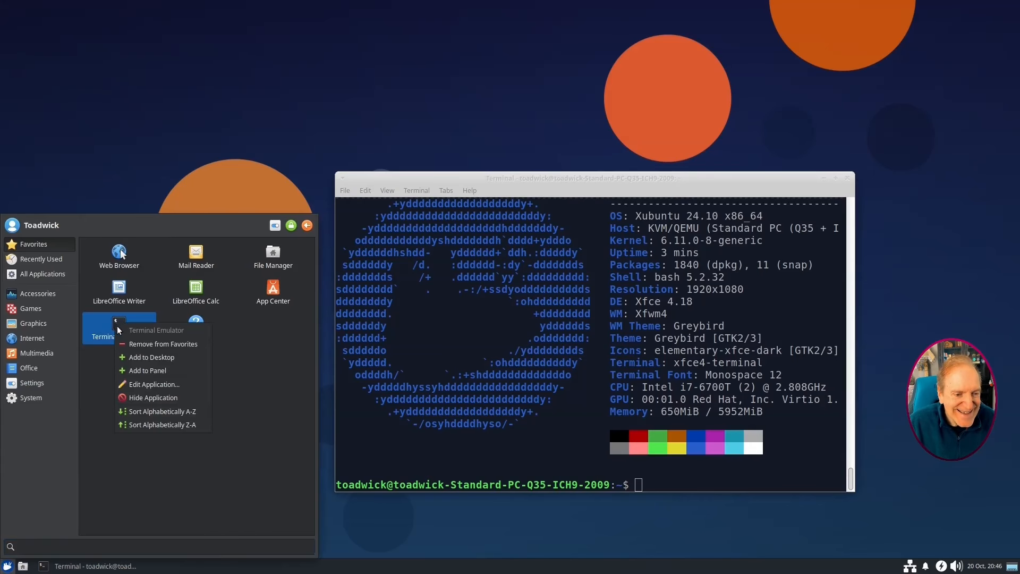
left_click(133, 372)
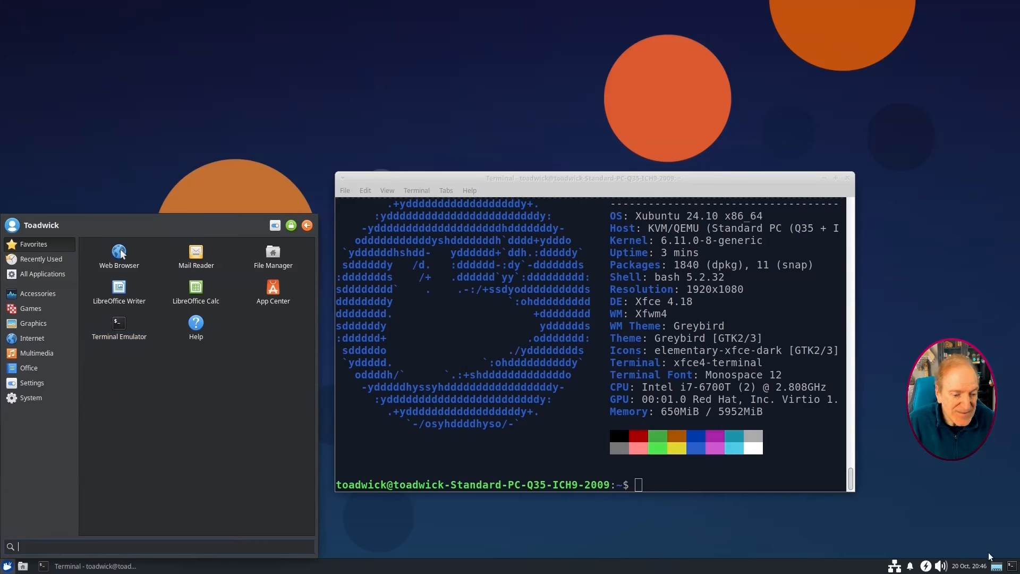
right_click(1012, 567)
left_click(981, 523)
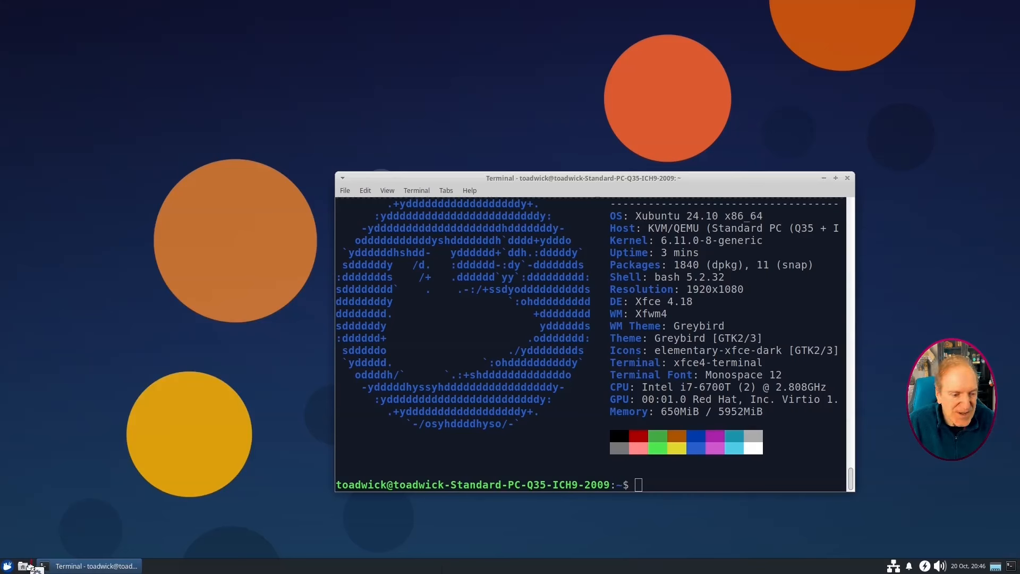
left_click(31, 567)
Add Firefox from the Internet category to the panel and move its launcher directly after the Terminal Emulator.
left_click(8, 567)
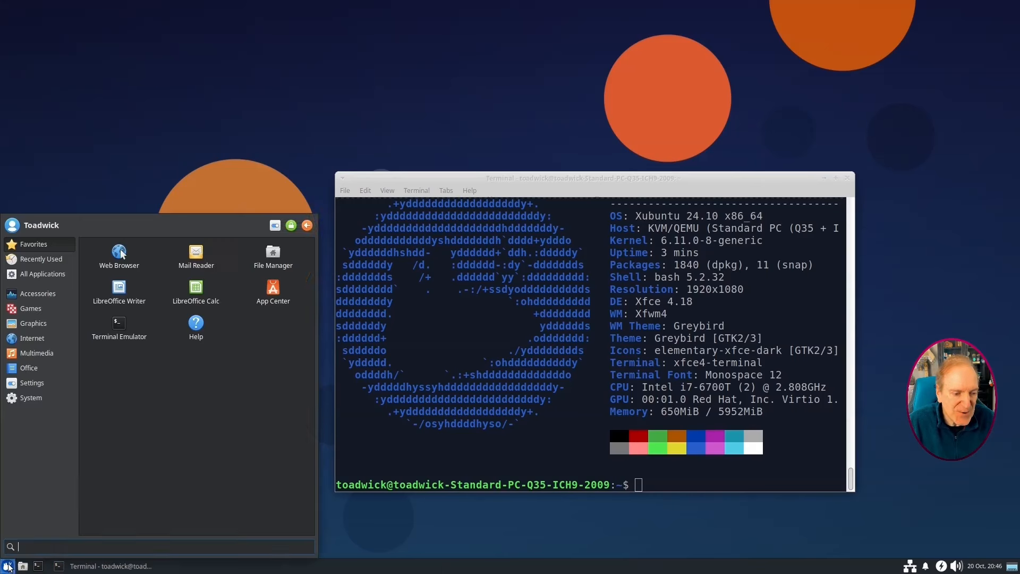
mouse_move(34, 338)
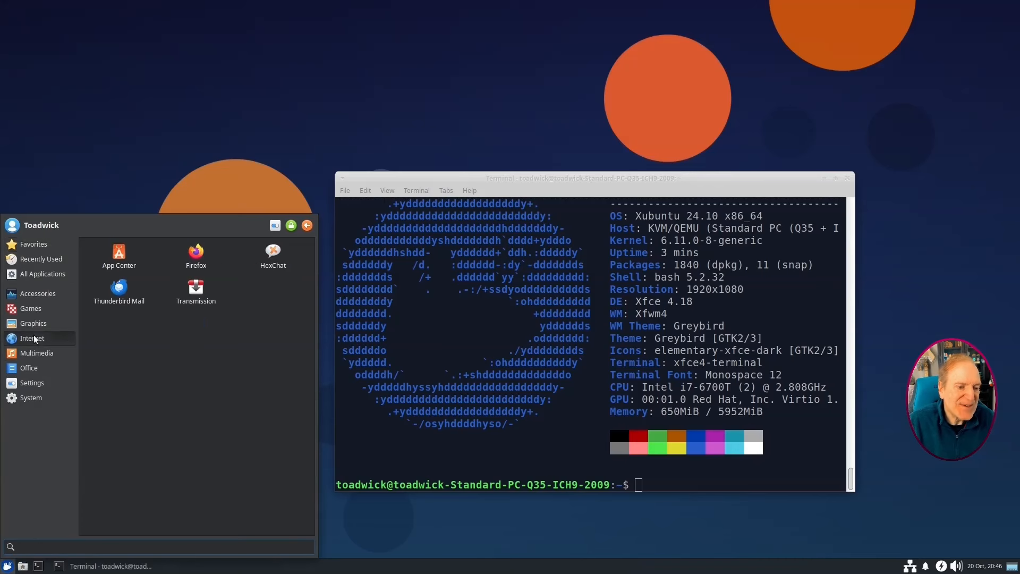
right_click(196, 257)
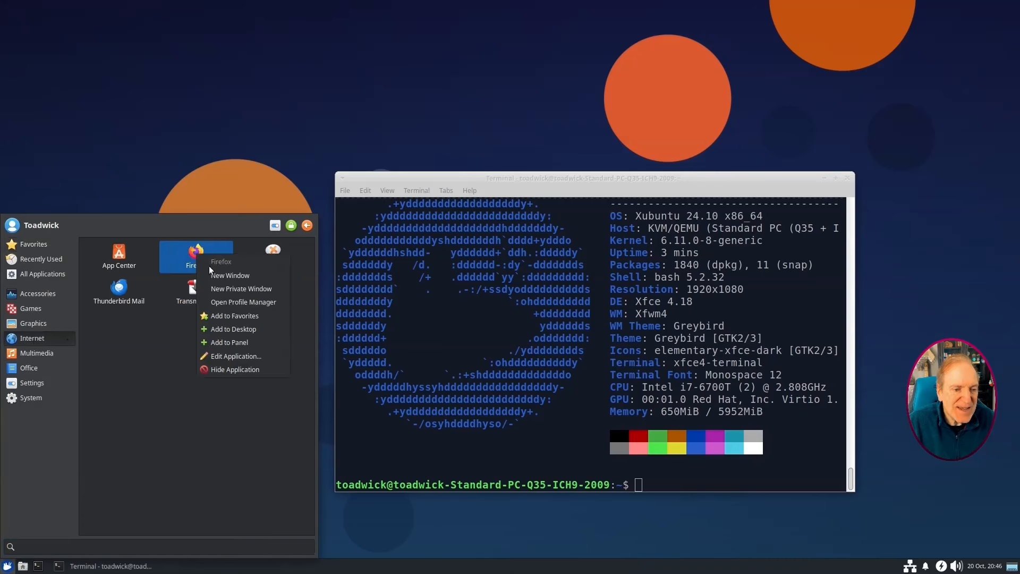
left_click(214, 343)
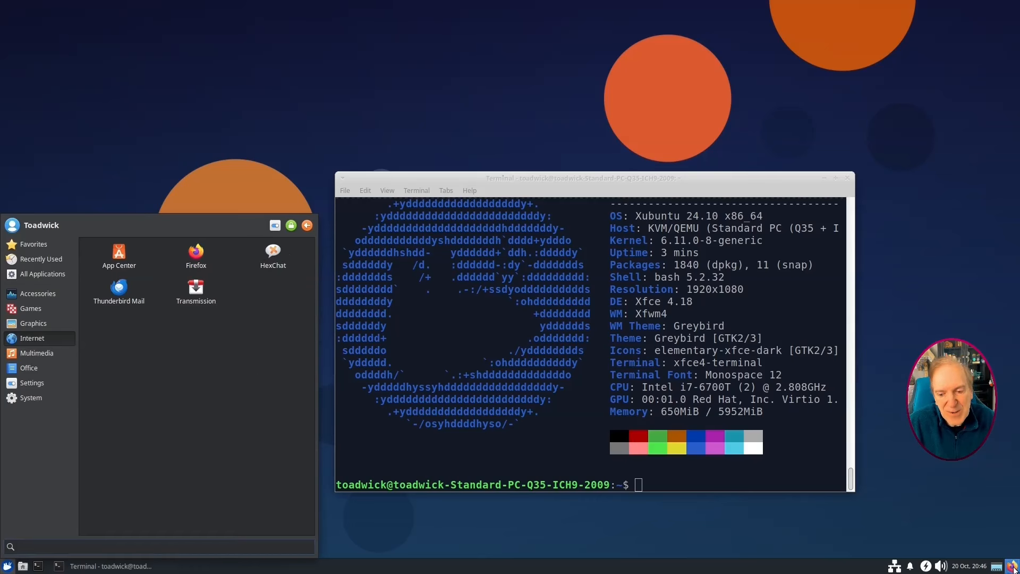
right_click(1010, 564)
left_click(954, 526)
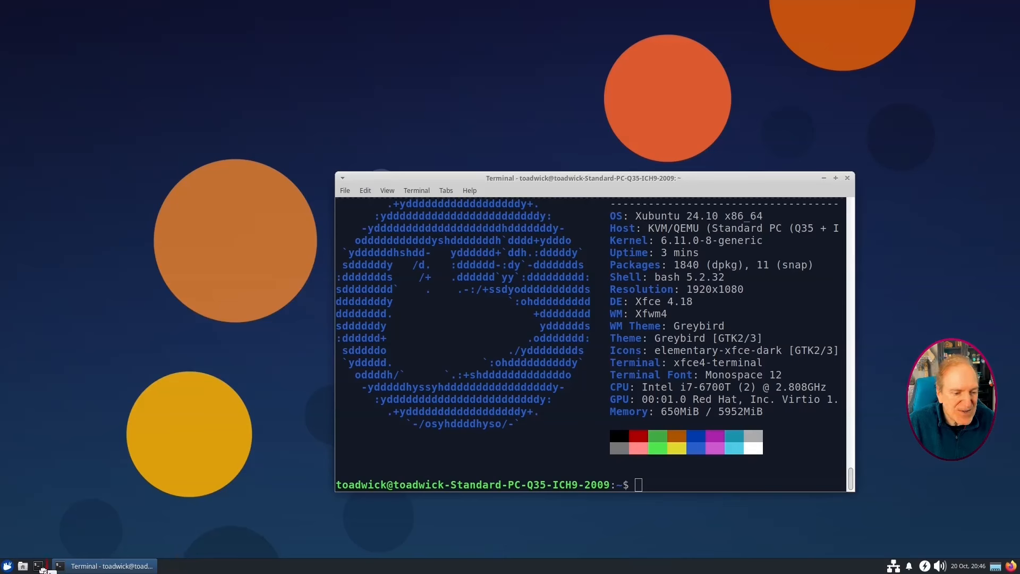
left_click(44, 568)
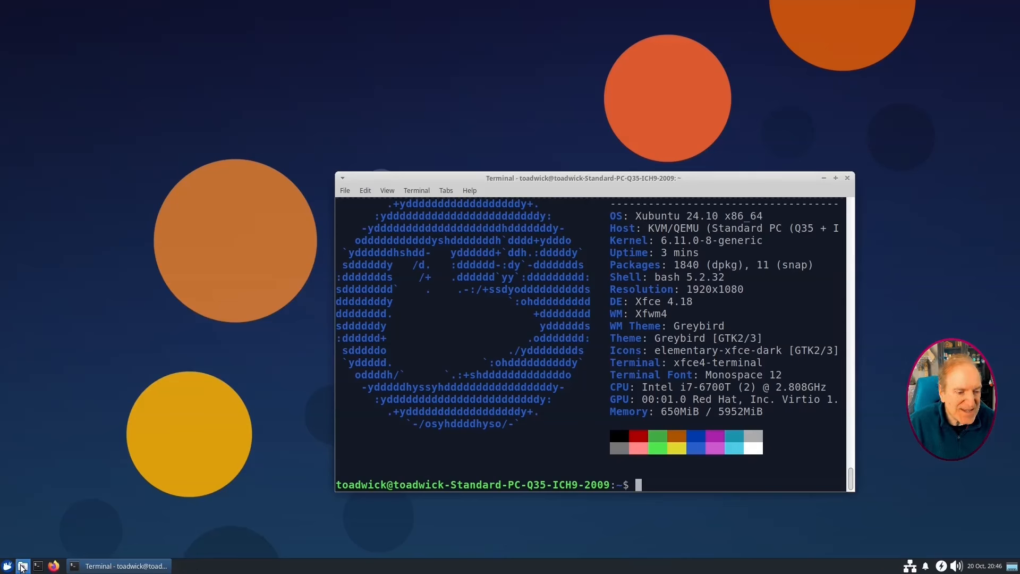
Log back in with the account password, open the File Manager from its panel launcher and move its window slightly up and to the right.
left_click(22, 567)
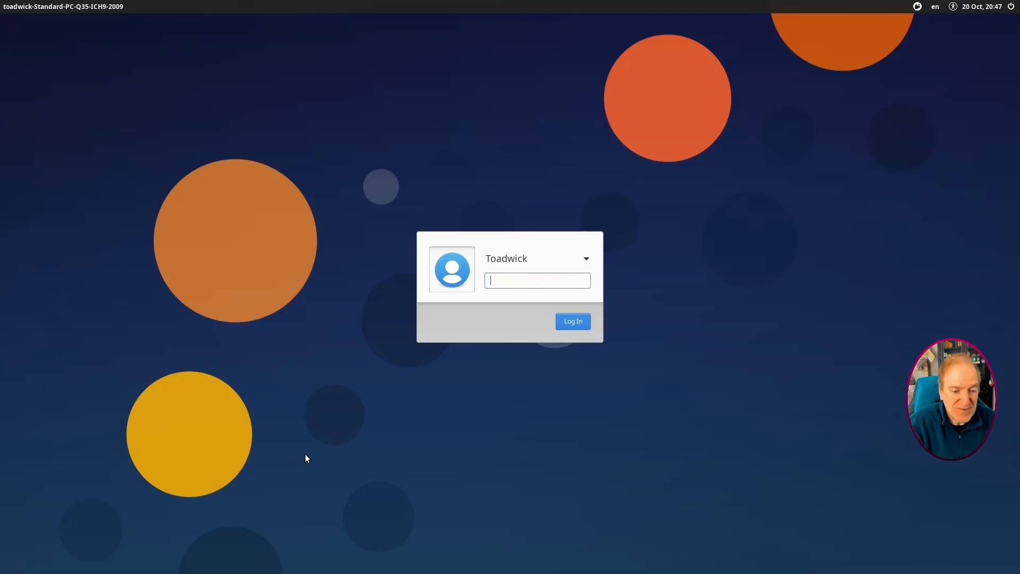
key("Return")
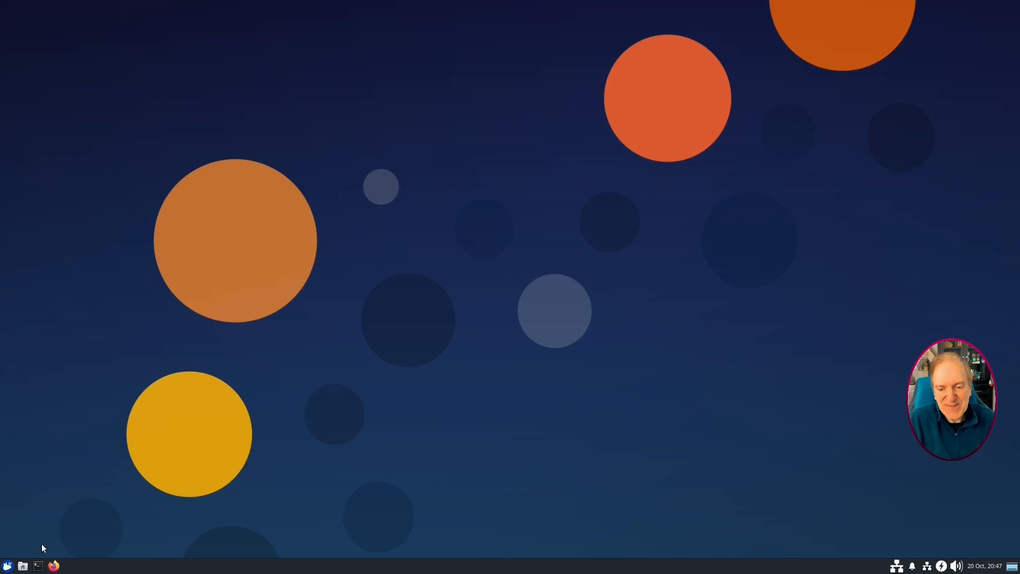
left_click(23, 567)
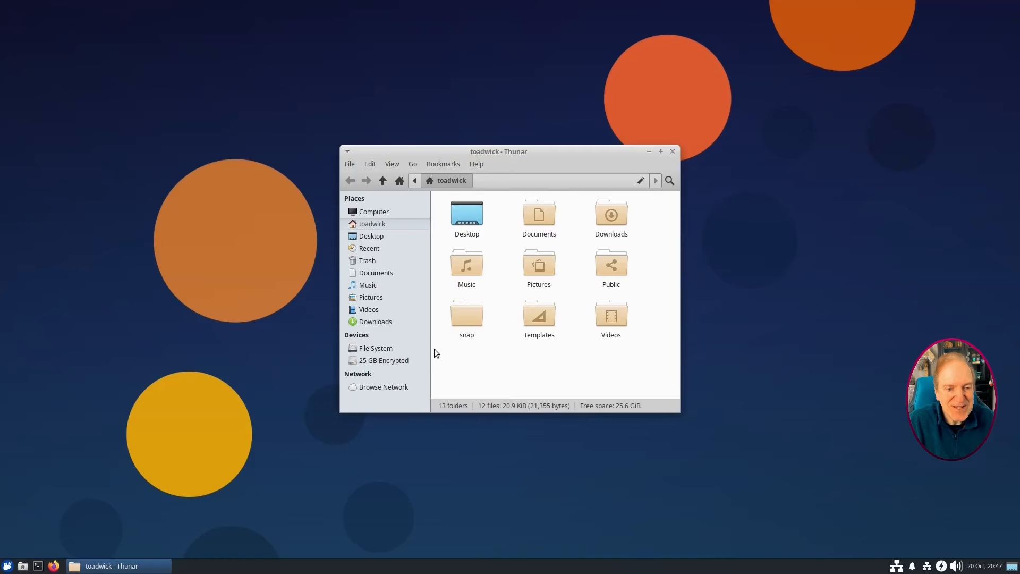
left_click_drag(520, 154, 586, 124)
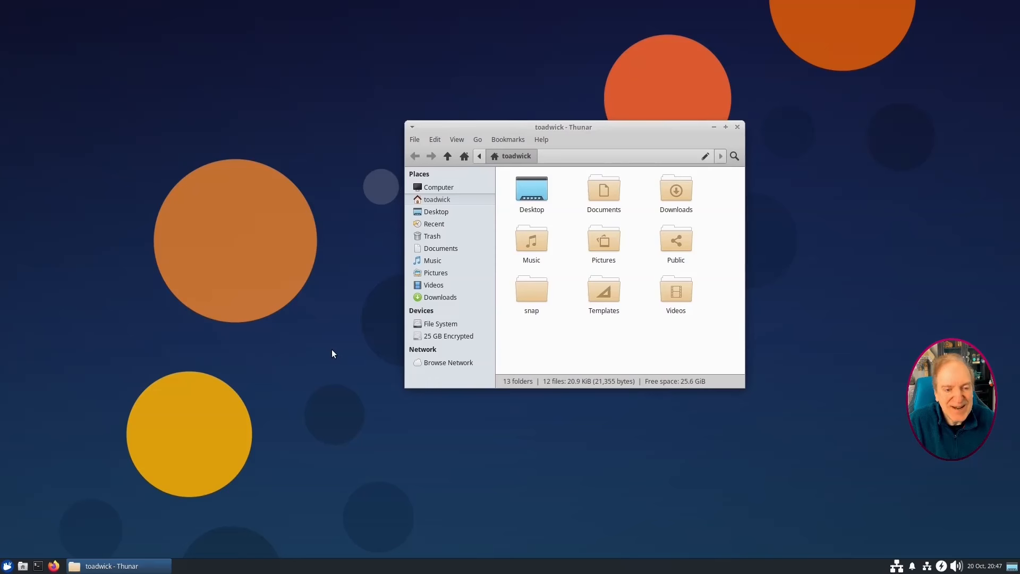
Open the SGT Puzzles Collection from the Games category of the applications menu.
left_click(8, 566)
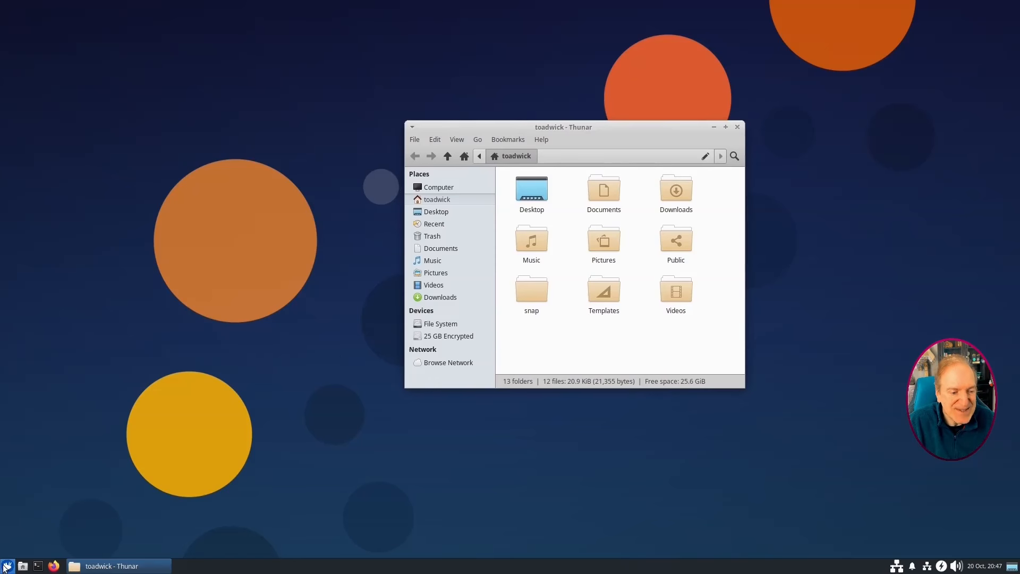
left_click(48, 306)
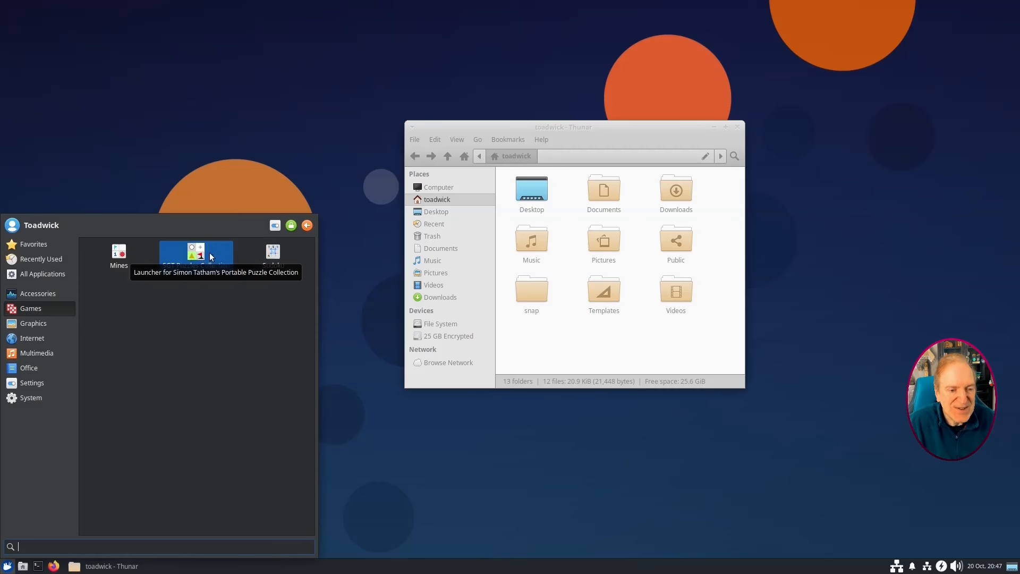
left_click(204, 254)
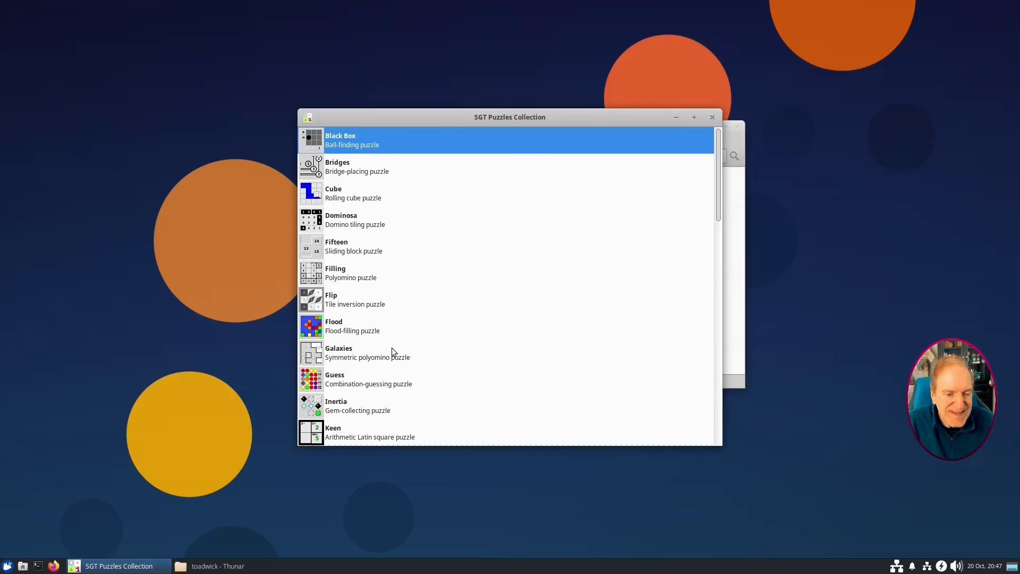
Browse the list of puzzles in the collection and open the Pegs solitaire puzzle.
scroll(391, 348, "down", 3)
scroll(391, 346, "down", 5)
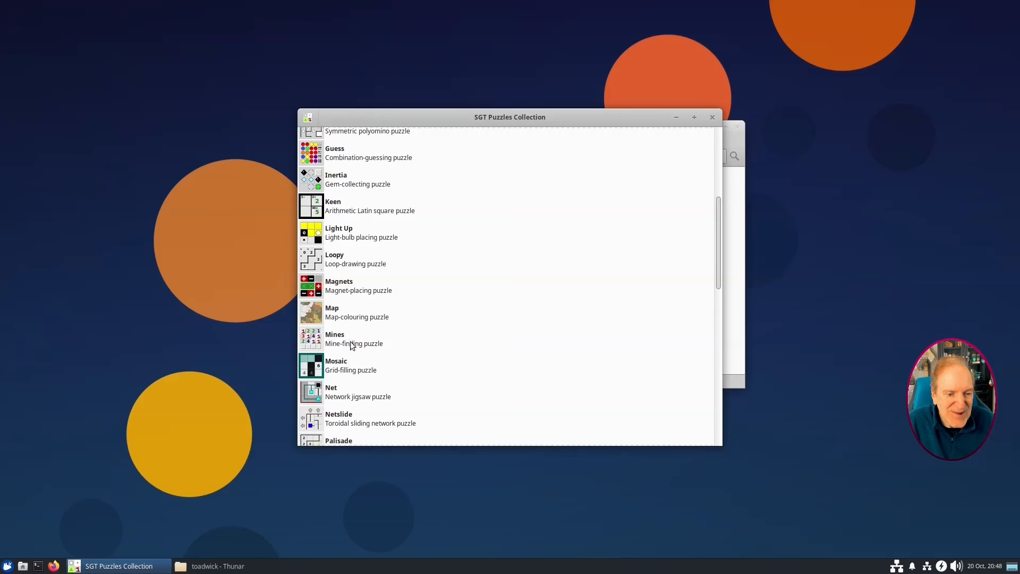
scroll(352, 318, "down", 3)
scroll(374, 337, "down", 4)
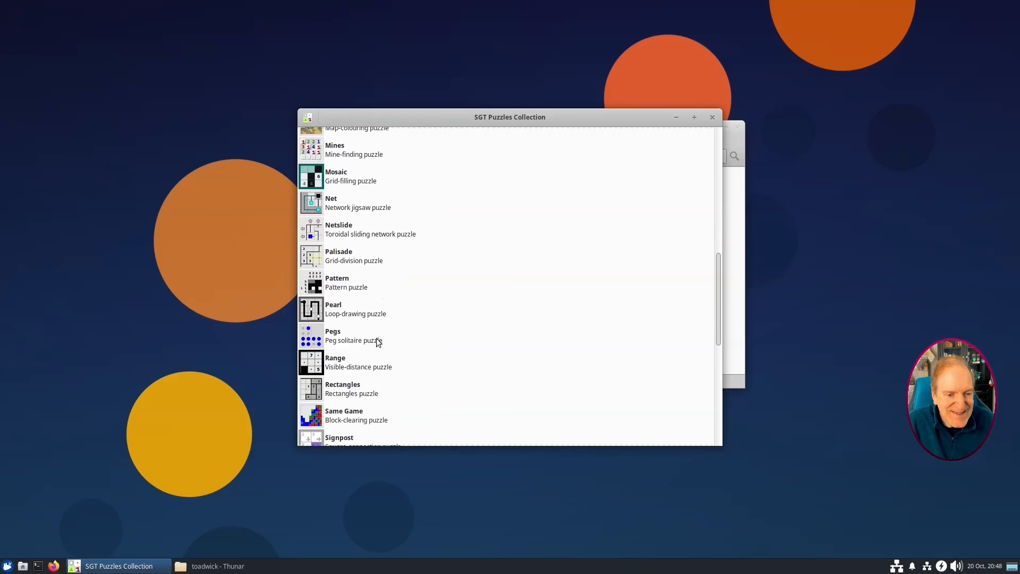
scroll(377, 334, "down", 3)
scroll(375, 333, "down", 2)
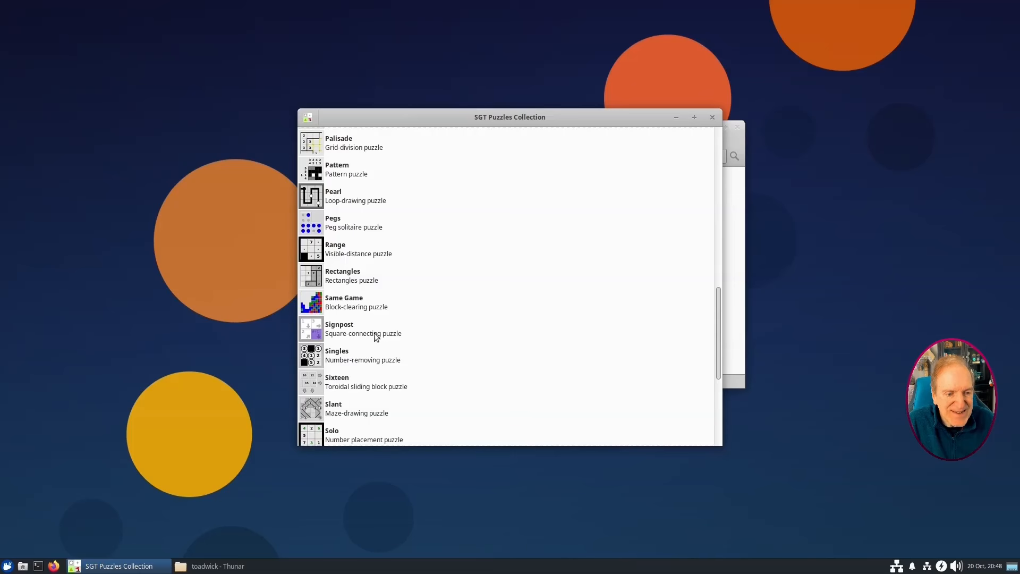
left_click(312, 226)
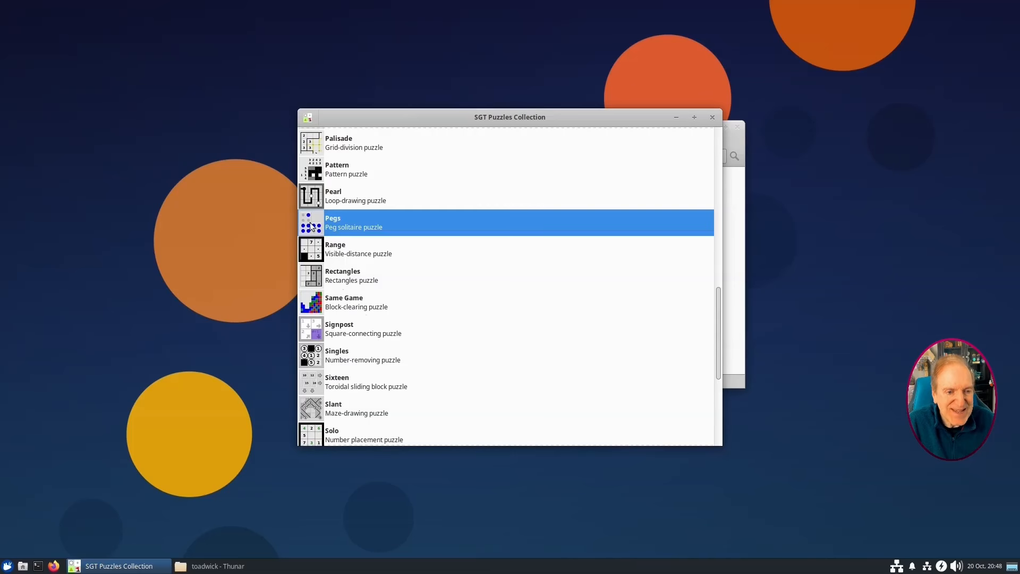
double_click(312, 226)
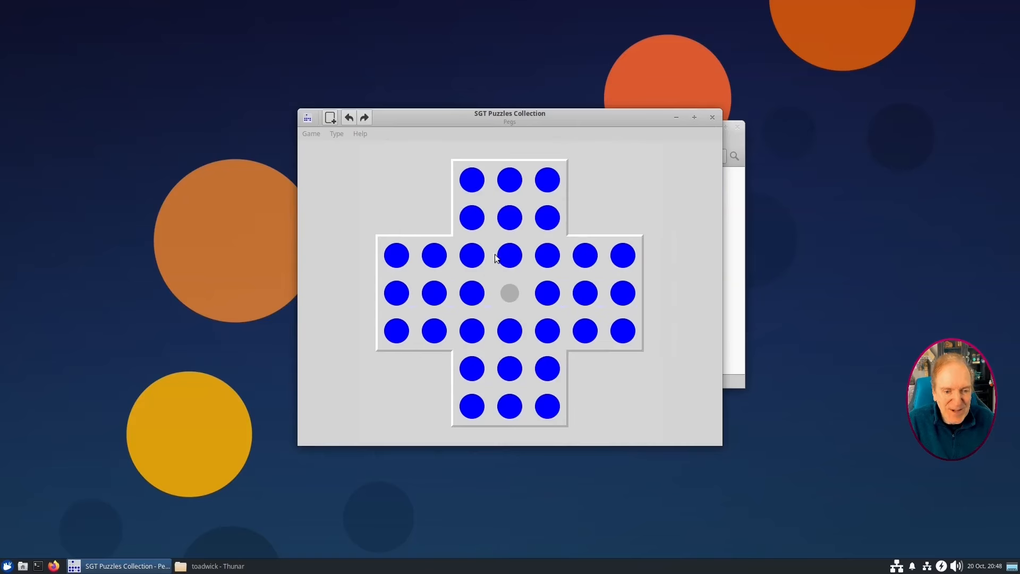
Play a series of peg jumps, starting with one into the center hole and clearing all pegs from the right arm.
left_click_drag(510, 218, 511, 299)
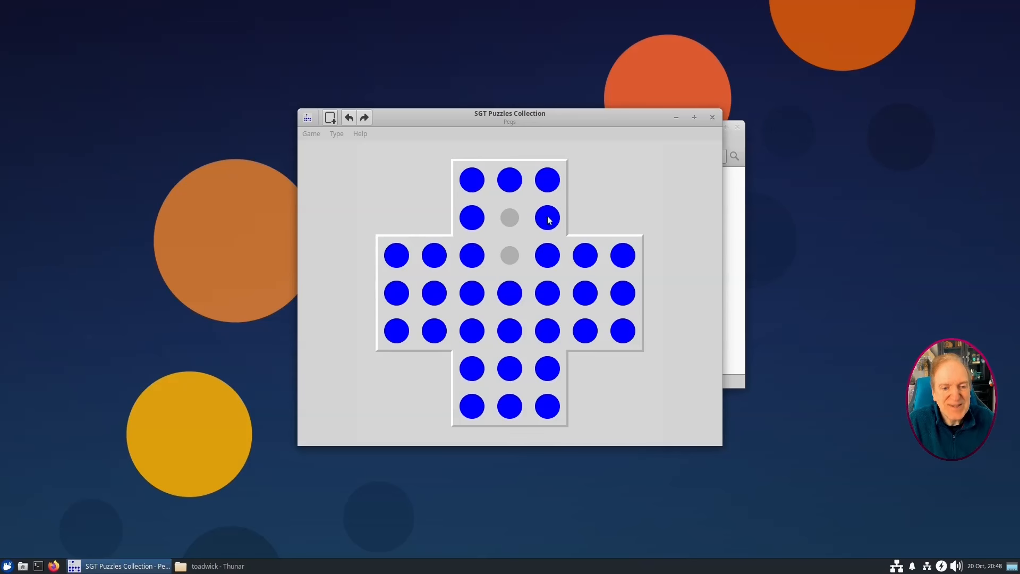
left_click_drag(585, 255, 510, 255)
left_click_drag(585, 330, 585, 255)
left_click_drag(623, 255, 547, 255)
left_click_drag(623, 330, 622, 256)
left_click_drag(509, 255, 586, 256)
left_click_drag(623, 255, 551, 260)
left_click_drag(510, 330, 510, 256)
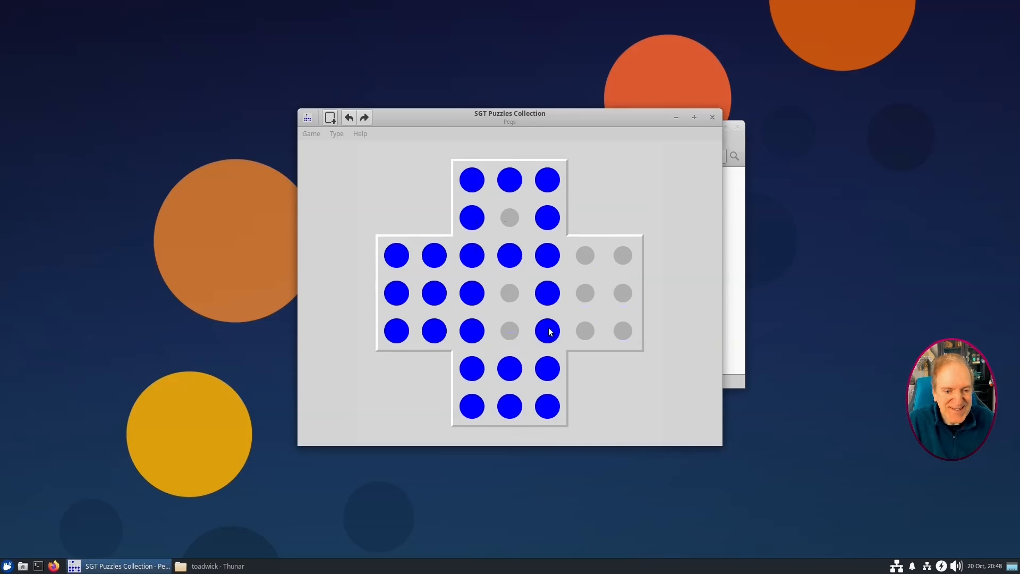
Continue the Pegs game with jumps that clear every peg from the lower arm of the board.
left_click_drag(510, 409, 509, 336)
left_click_drag(434, 292, 509, 293)
mouse_move(472, 368)
left_mouse_down()
mouse_move(472, 294)
mouse_move(513, 371)
mouse_move(472, 369)
left_mouse_up()
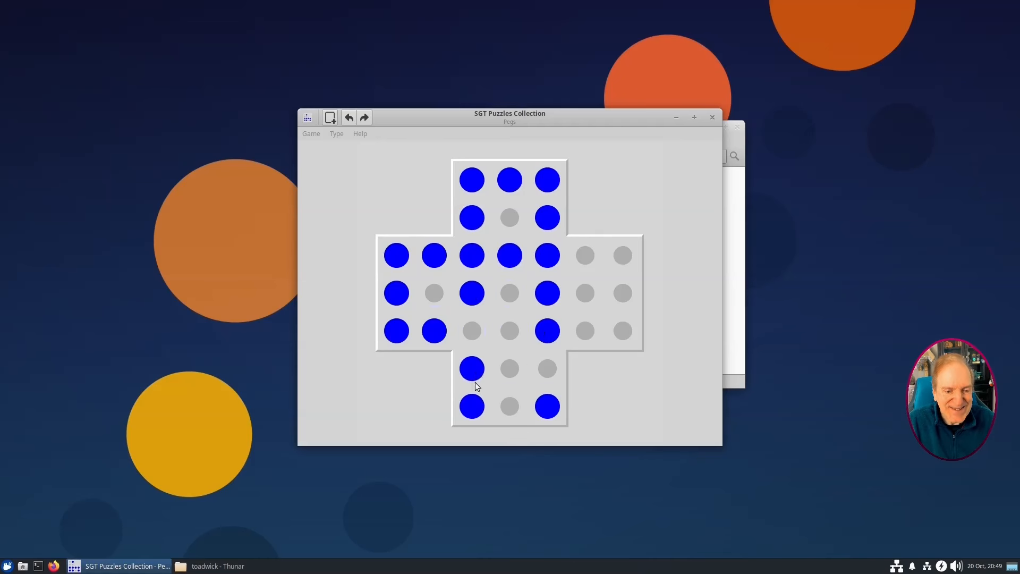
left_click_drag(471, 406, 472, 332)
left_click_drag(547, 292, 547, 368)
left_click_drag(547, 406, 547, 340)
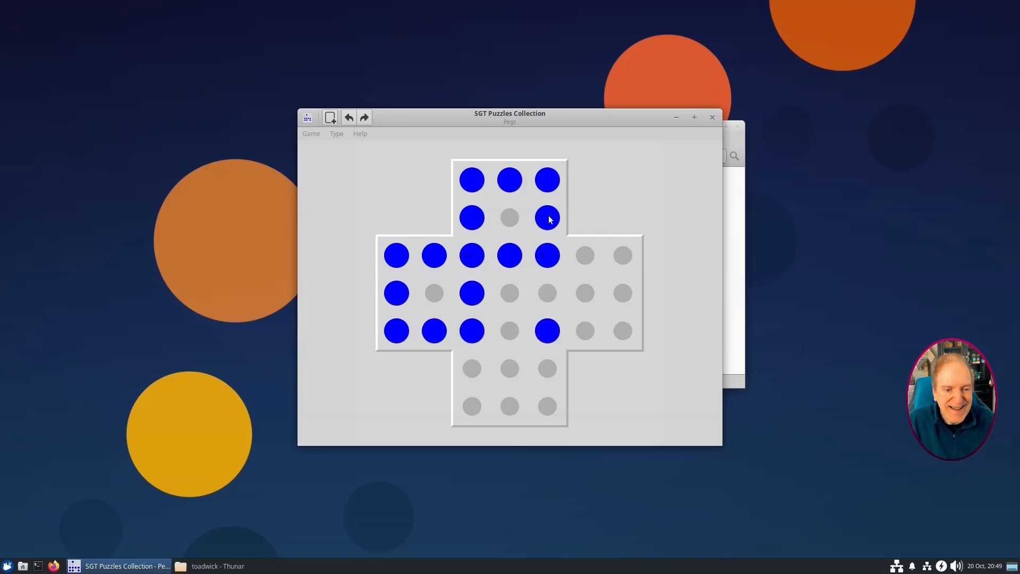
Jump pegs around the left arm and its adjoining column, including the outer column's upper peg over the middle one.
left_click_drag(471, 305, 472, 368)
left_click_drag(396, 330, 472, 330)
left_click_drag(472, 368, 472, 293)
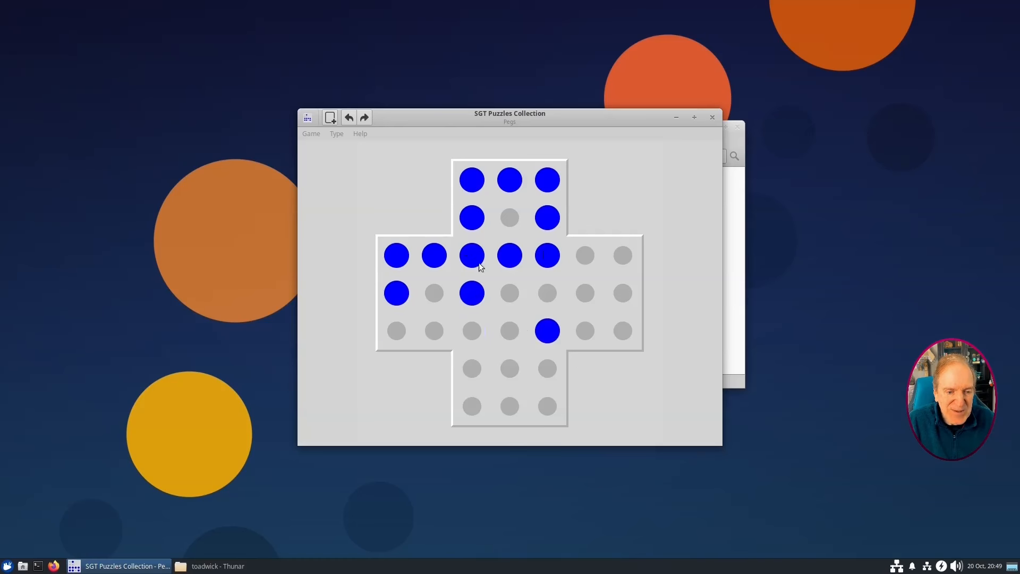
left_click_drag(434, 255, 433, 296)
left_click_drag(397, 255, 399, 336)
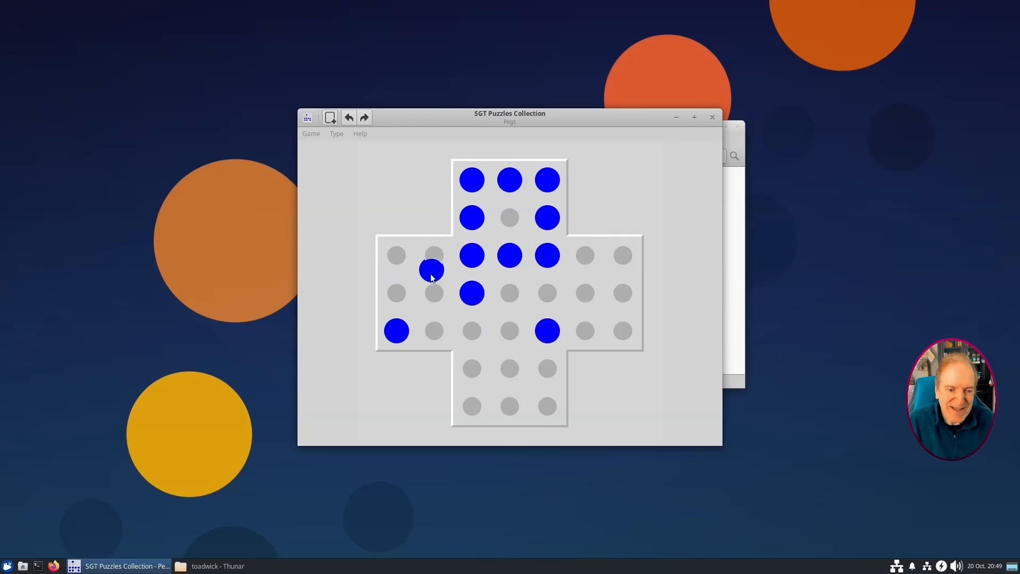
left_click_drag(431, 275, 471, 331)
Make the remaining jumps with the upper-arm and right-side pegs, and close Pegs and the SGT Puzzles Collection.
left_click_drag(471, 180, 472, 255)
left_click_drag(547, 216, 547, 292)
left_click_drag(547, 180, 476, 186)
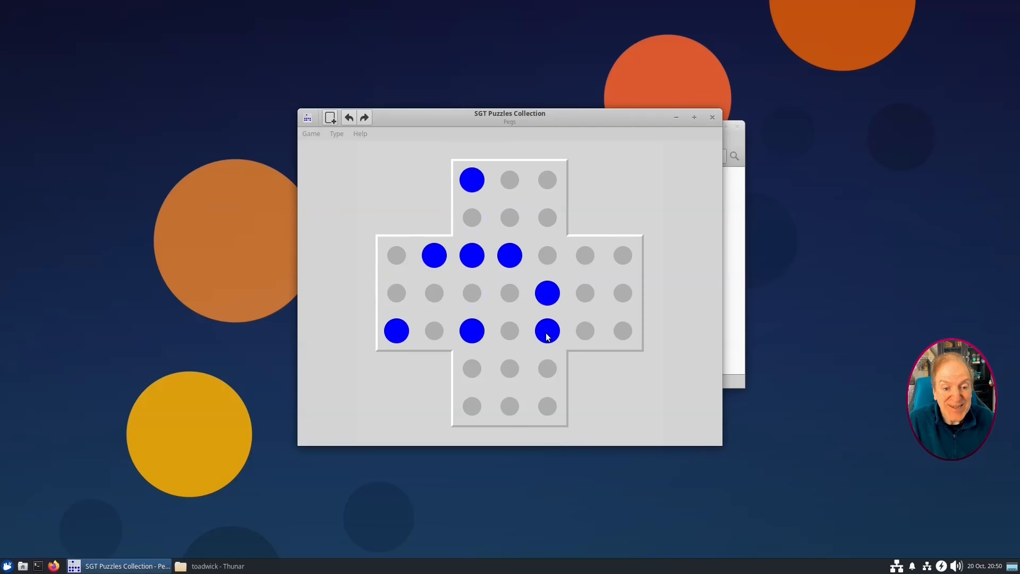
left_click_drag(466, 259, 396, 255)
left_click_drag(547, 330, 471, 256)
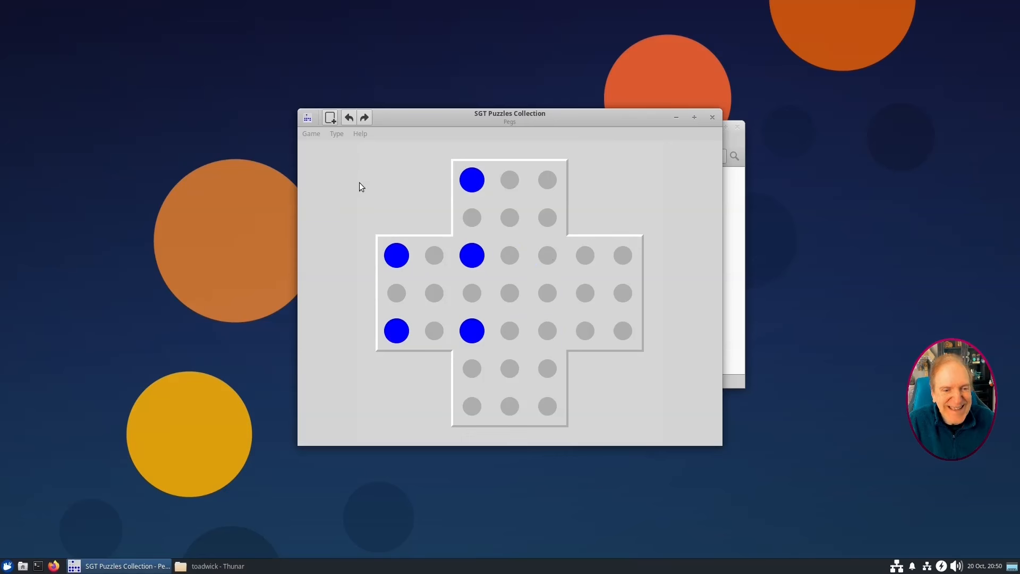
key("q")
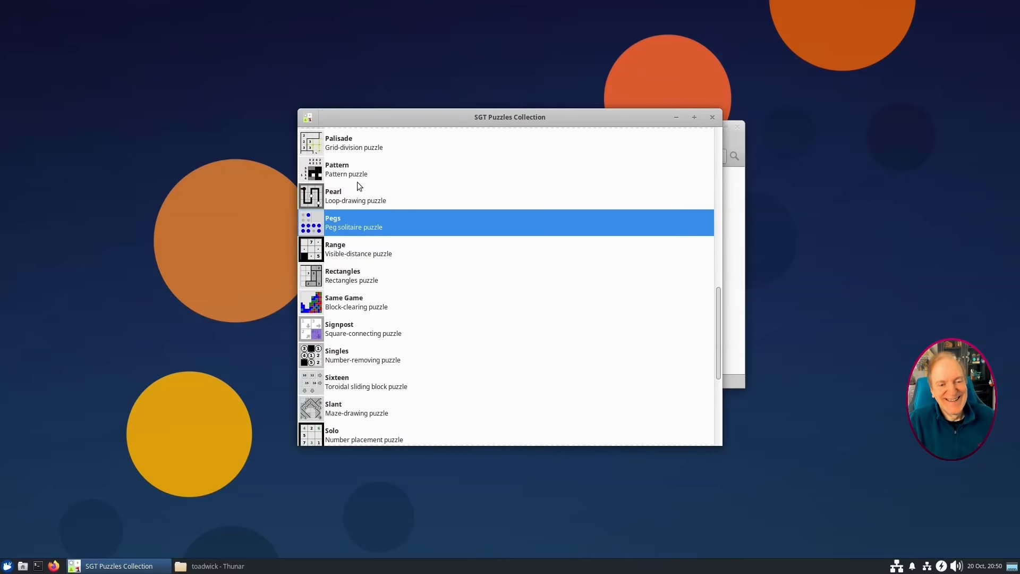
left_click(713, 117)
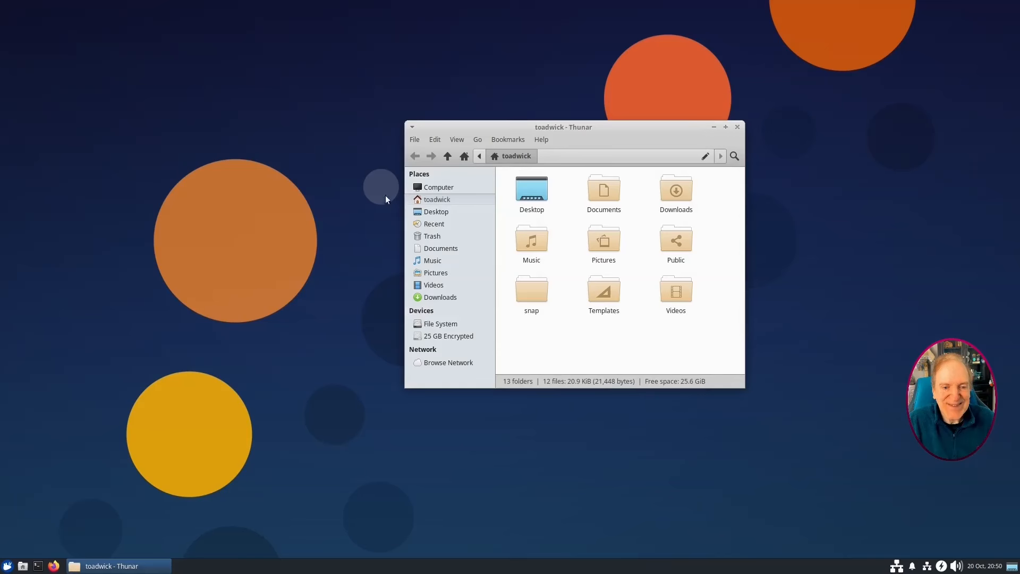
Look through the Graphics, Internet and System categories of the applications menu, open App Center and move its window toward the screen's center.
left_click(8, 566)
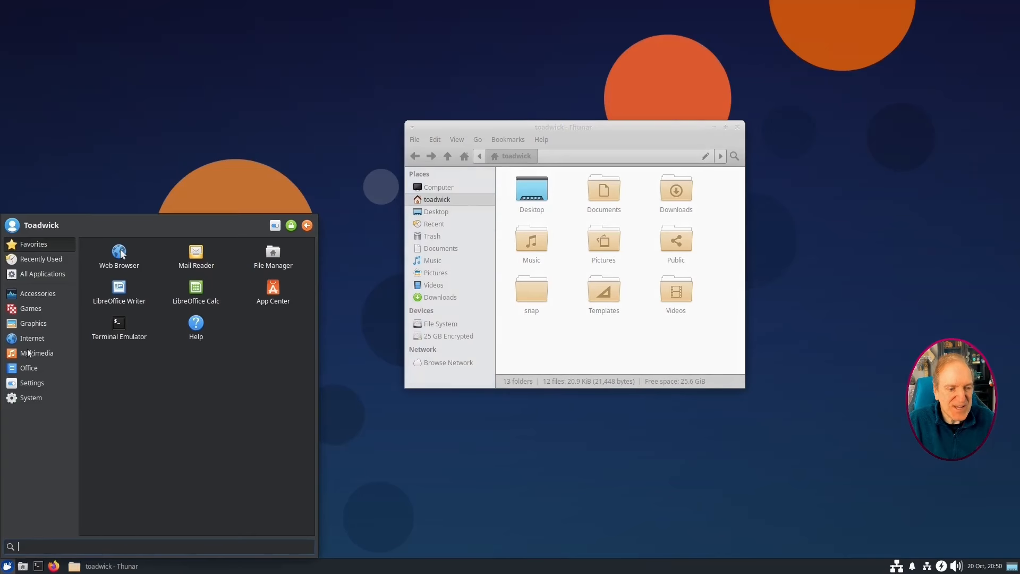
left_click(33, 323)
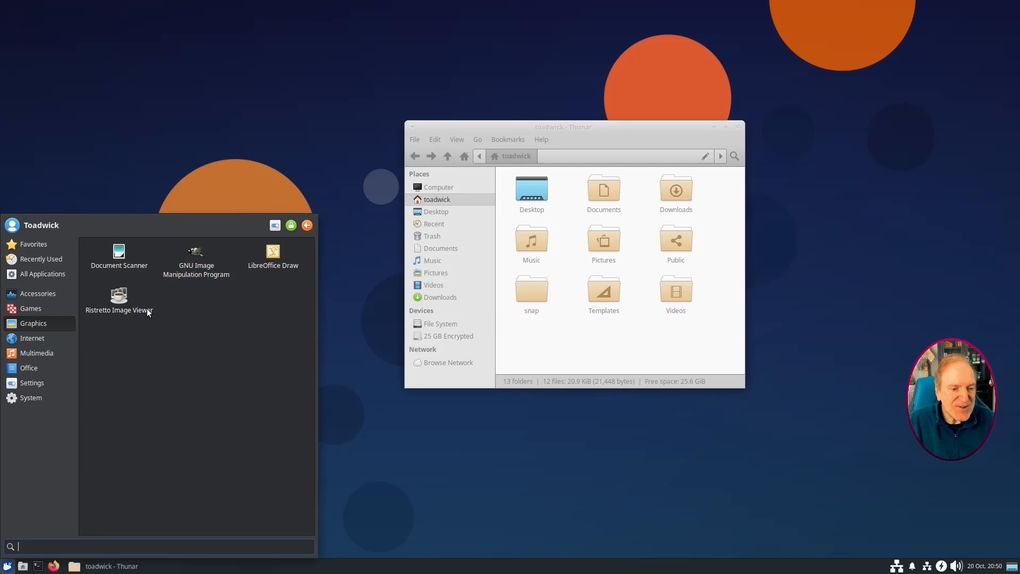
left_click(40, 339)
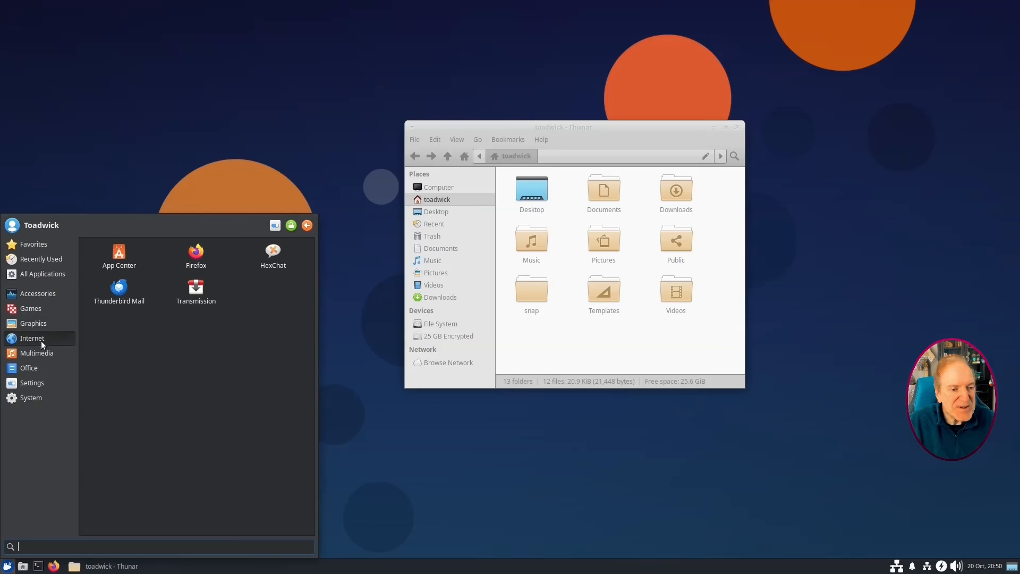
mouse_move(37, 357)
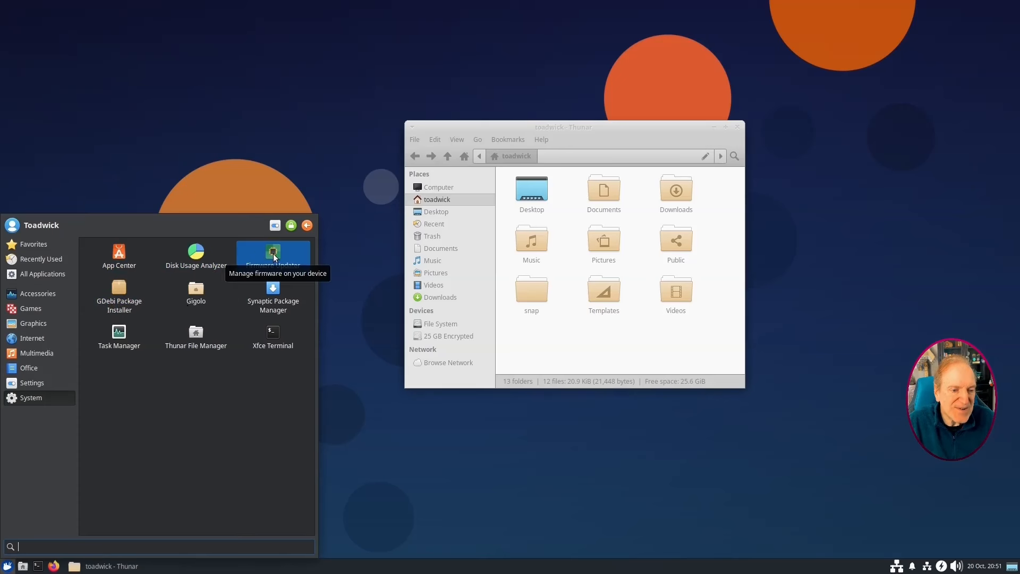
left_click(120, 253)
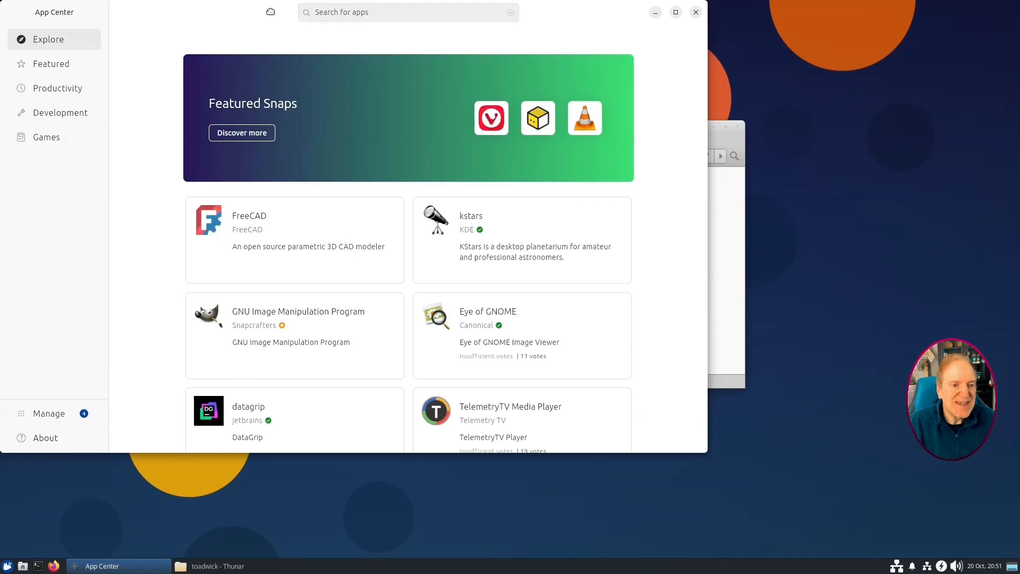
left_click_drag(269, 9, 413, 64)
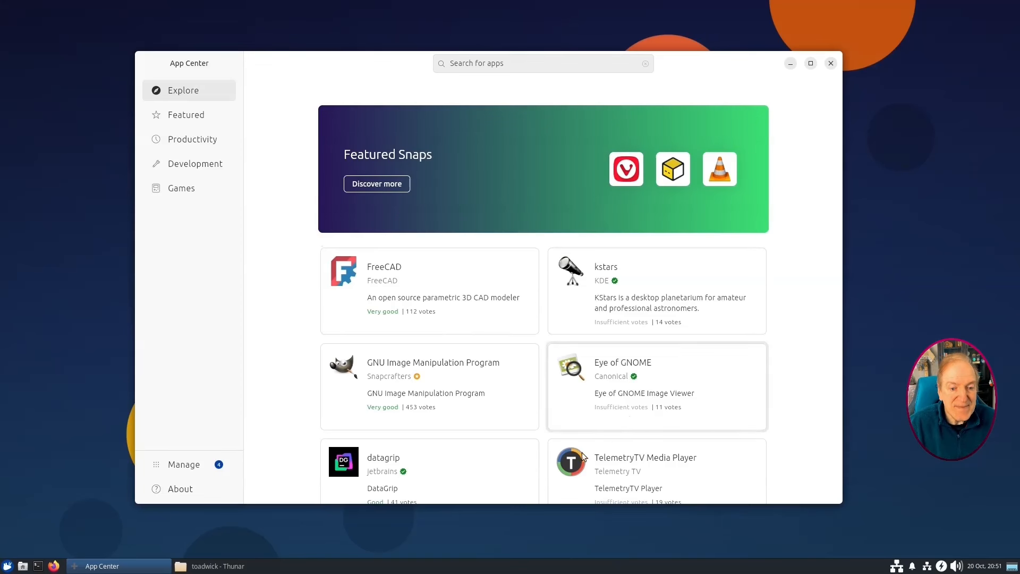
Browse the Explore page and the Productivity category, and install Evince from the latest/stable 45.0 channel.
scroll(528, 416, "down", 4)
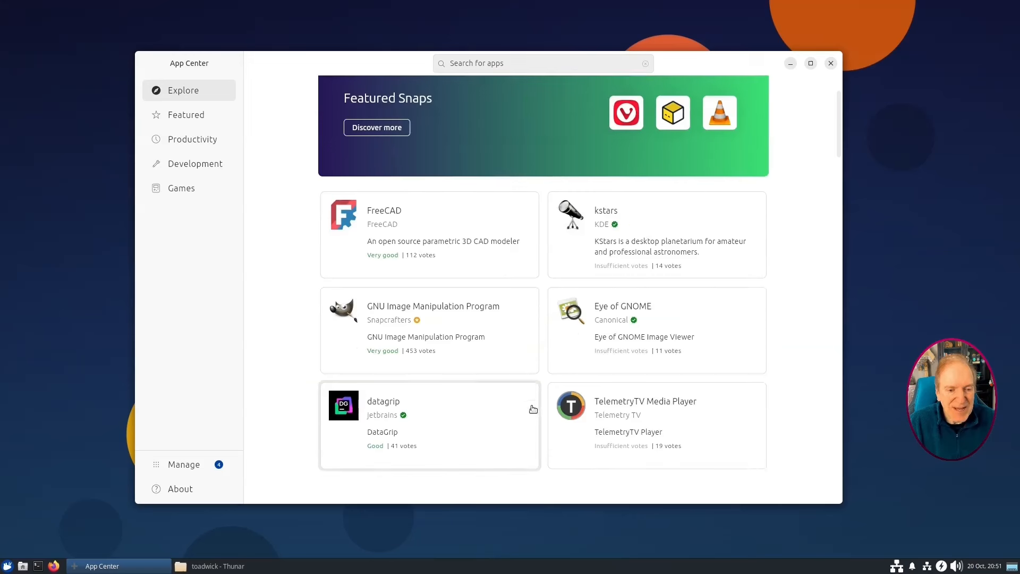
left_click(198, 141)
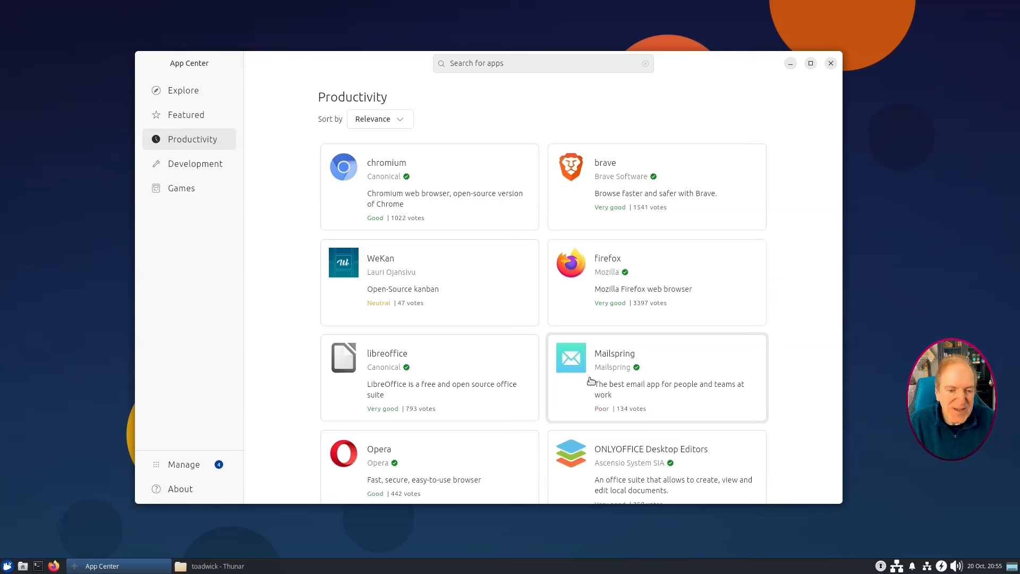
scroll(510, 374, "down", 5)
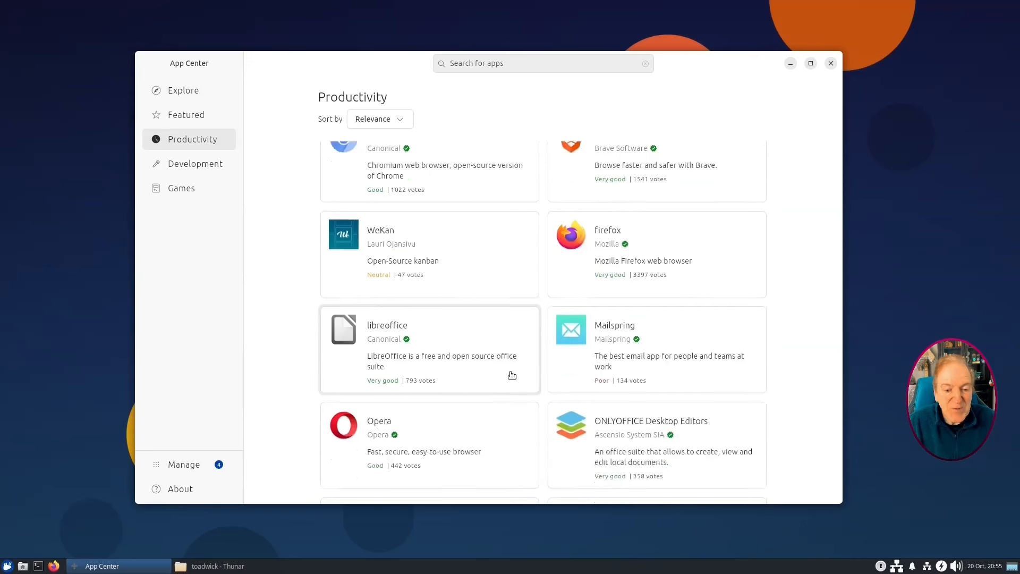
scroll(505, 382, "down", 3)
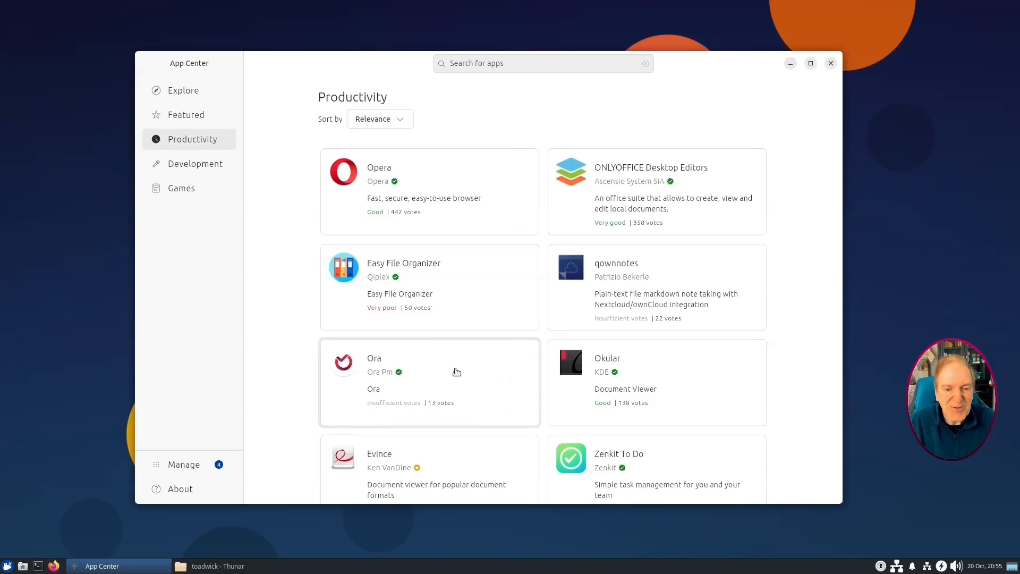
scroll(455, 371, "down", 3)
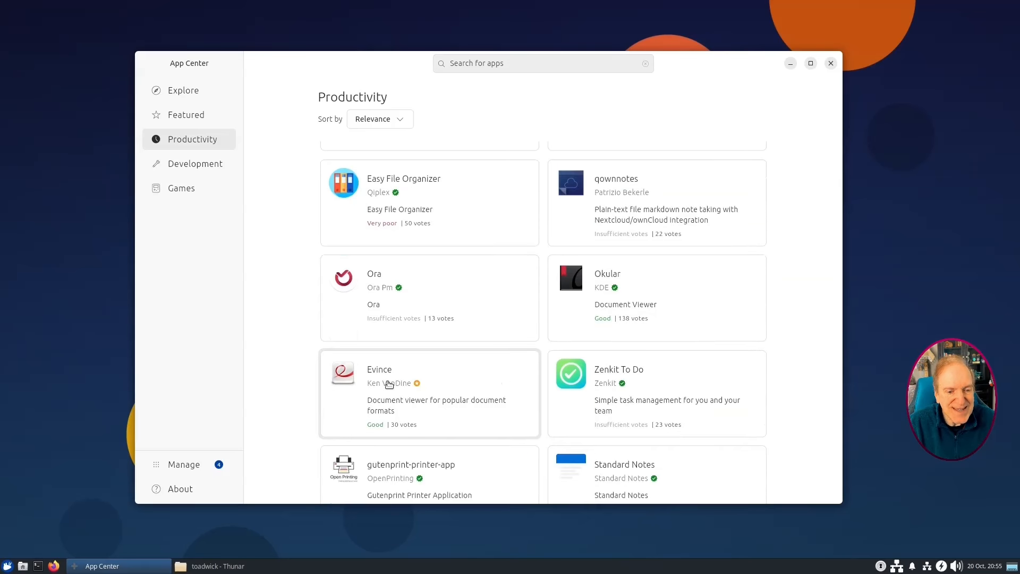
left_click(372, 383)
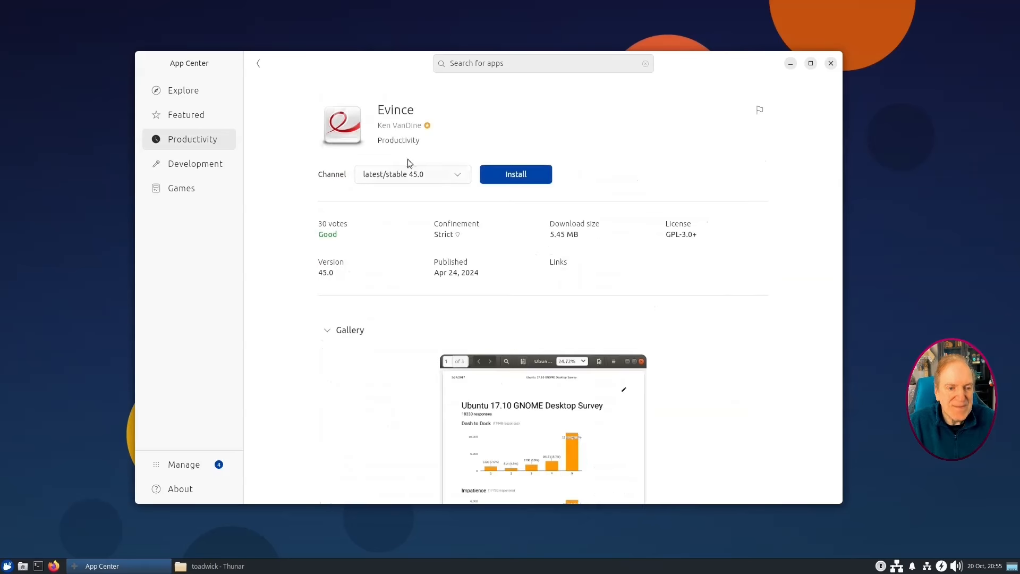
left_click(520, 175)
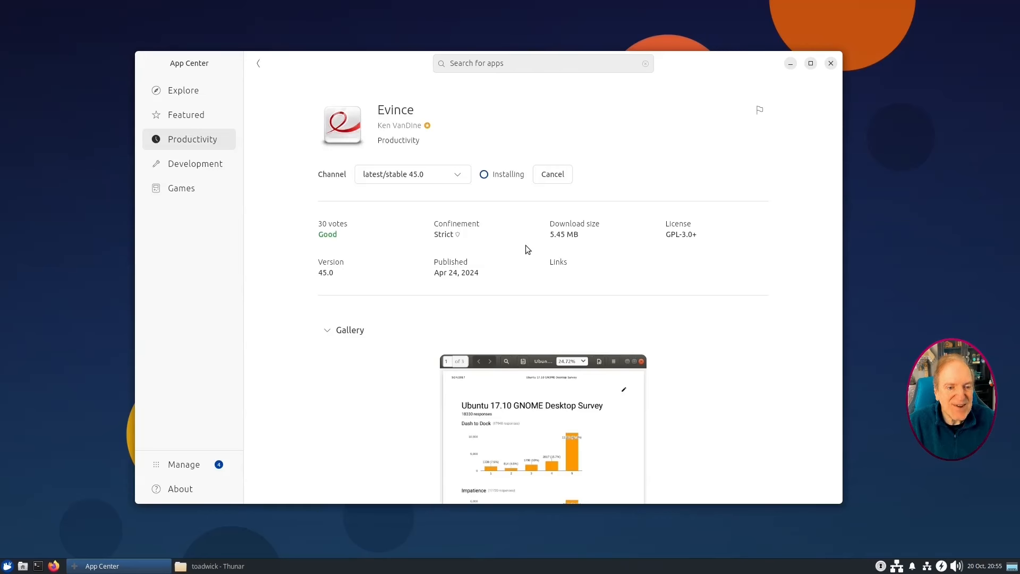
Check Evince's available release channels, and launch the installed Document Viewer briefly before closing it.
left_click(460, 179)
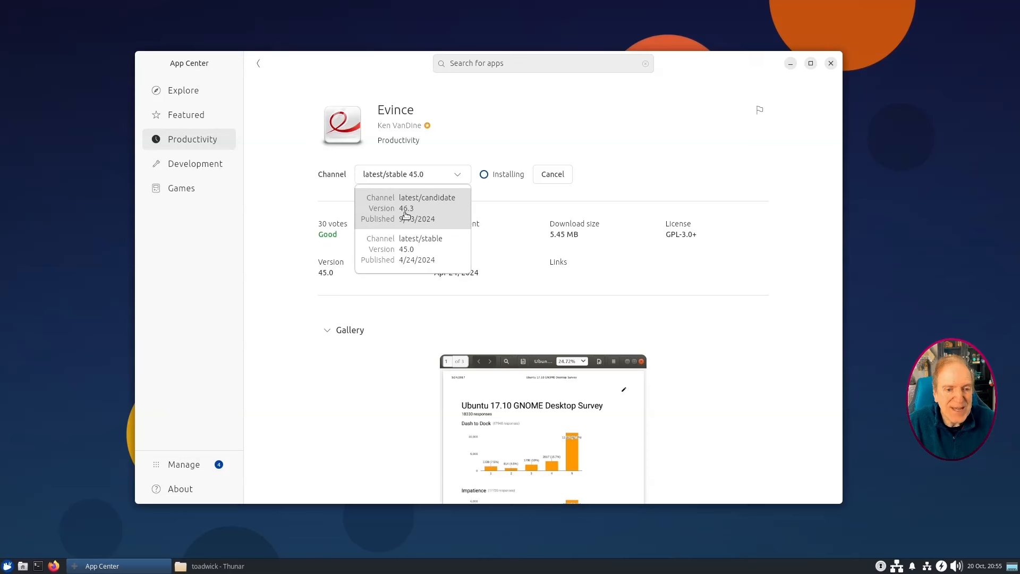
left_click(337, 206)
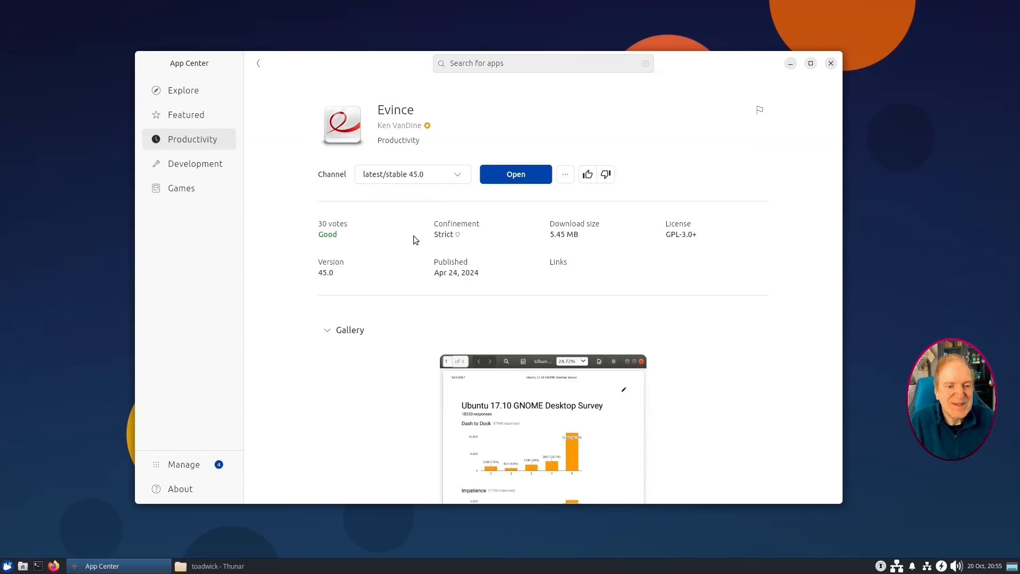
left_click(514, 176)
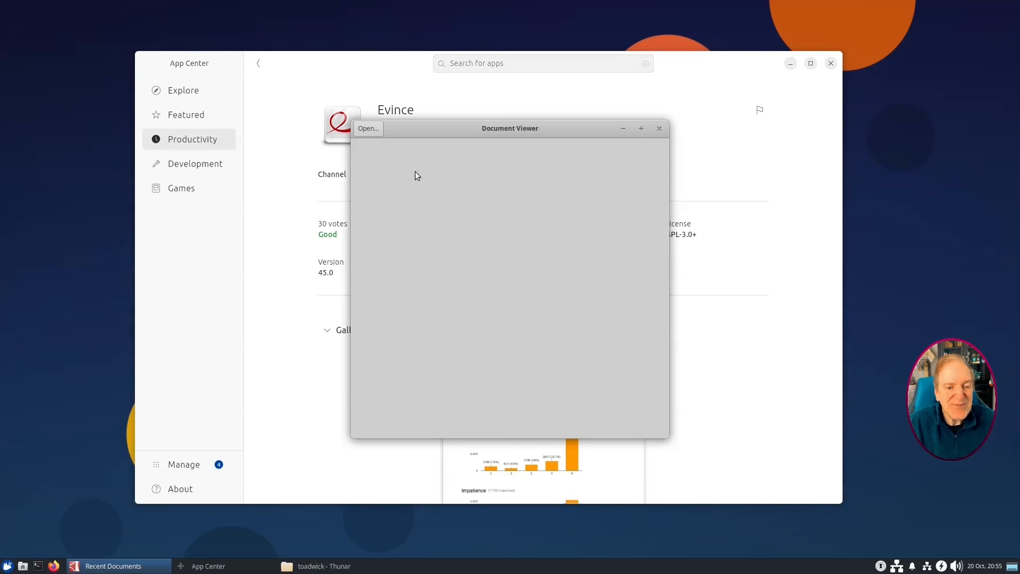
left_click(659, 129)
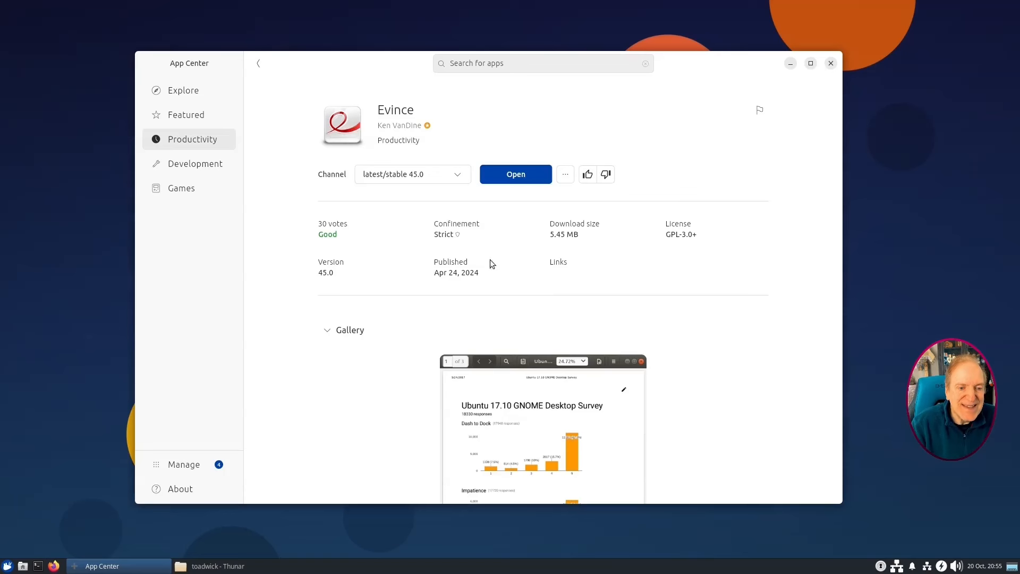
Browse the apps in the Development and Games categories and return to the Explore page.
left_click(194, 168)
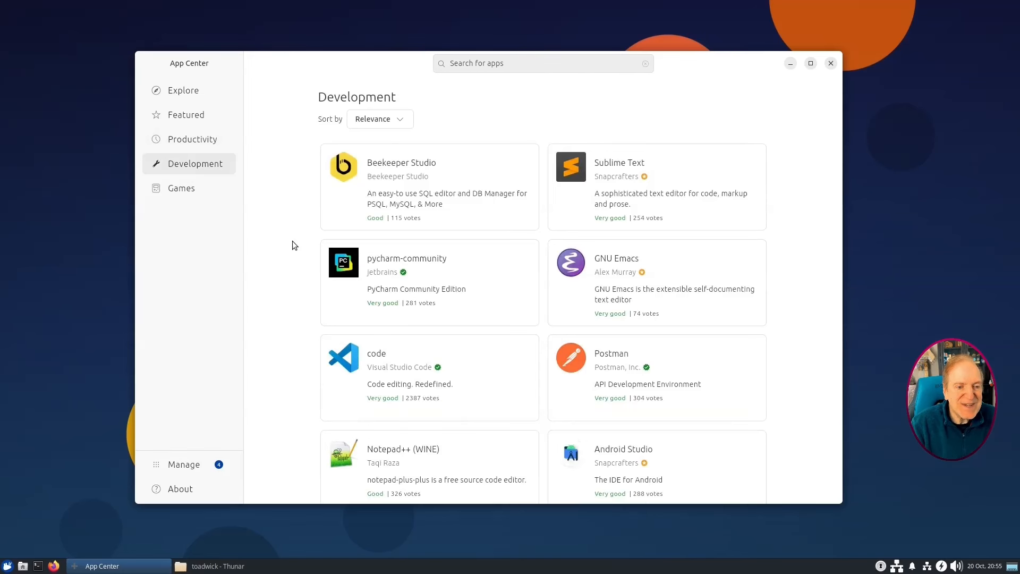
scroll(292, 243, "down", 3)
scroll(291, 235, "down", 8)
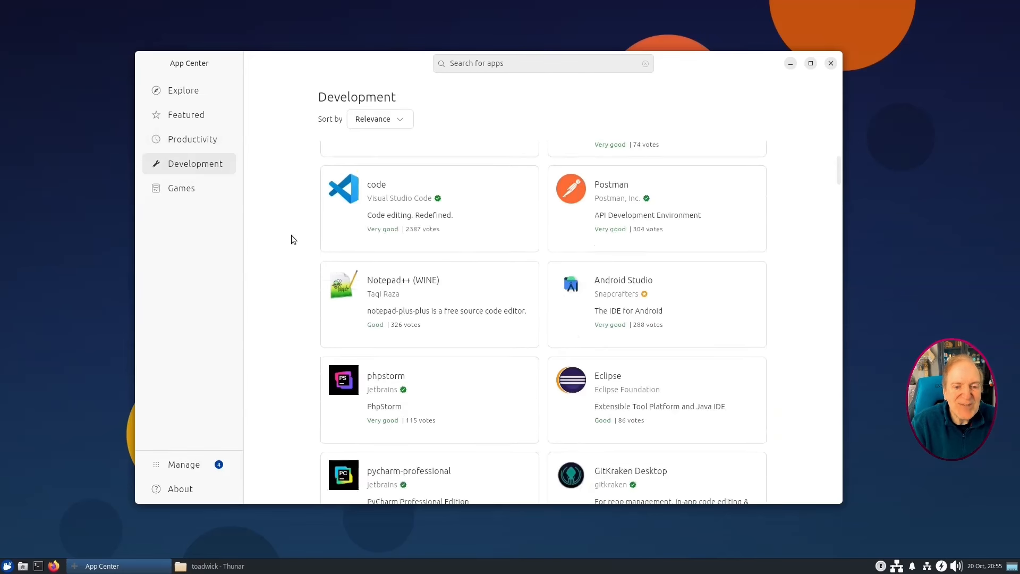
scroll(291, 233, "down", 2)
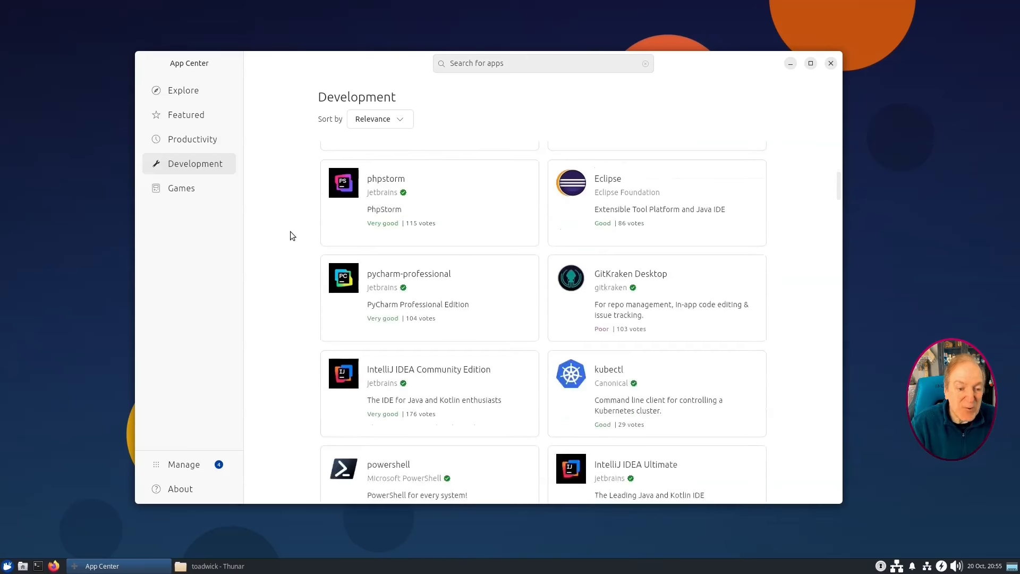
left_click(183, 196)
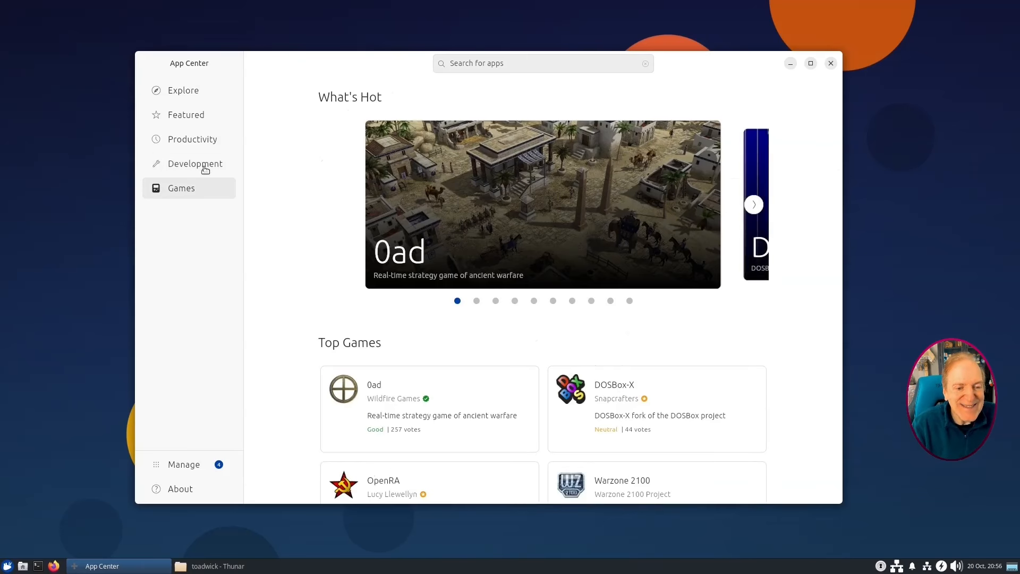
left_click(183, 91)
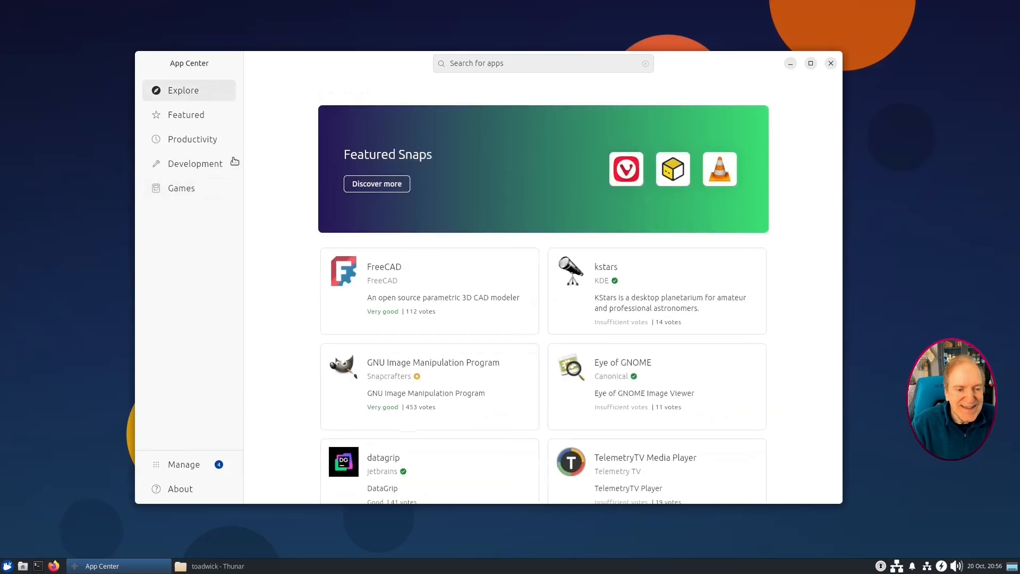
Search for "inkscape", check the package type filter options and open the details page of the Inkscape snap.
left_click(470, 65)
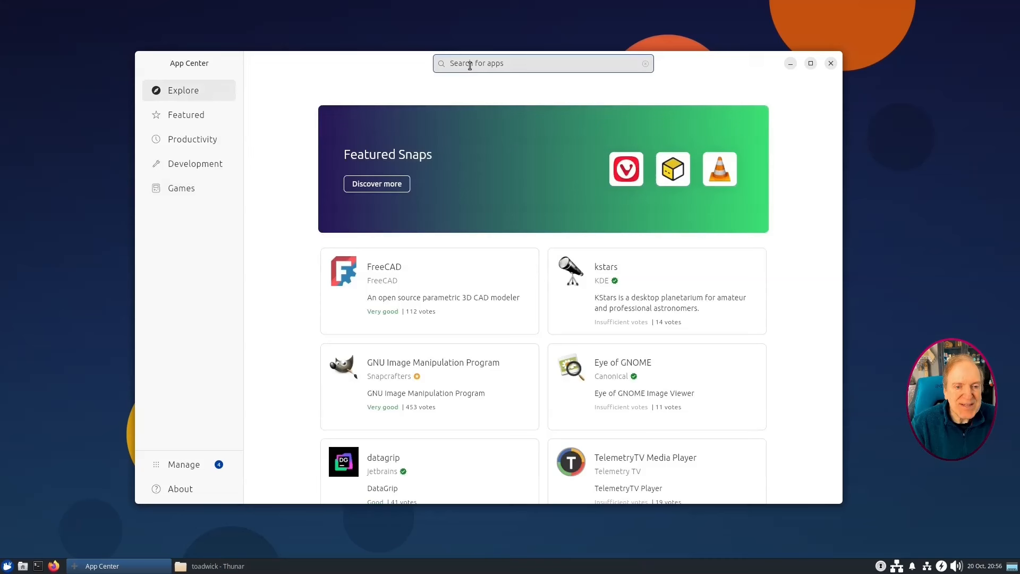
type("Inksc")
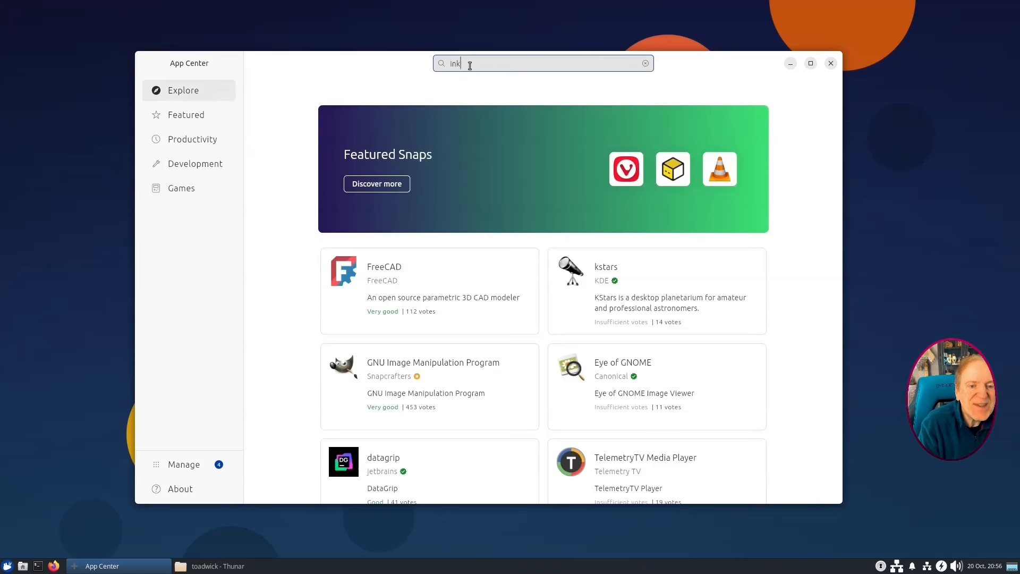
type("ape")
key("Return")
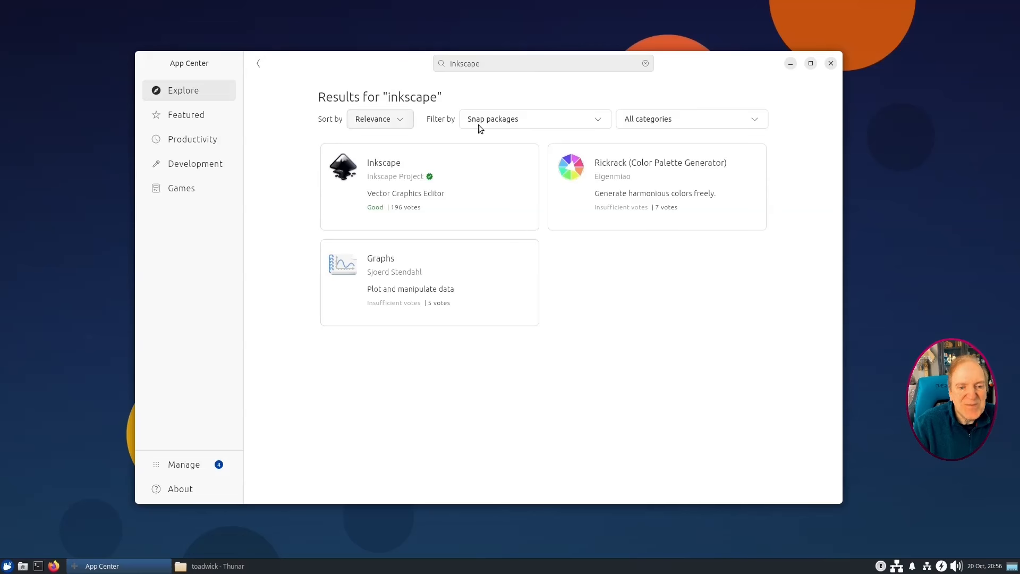
left_click(599, 123)
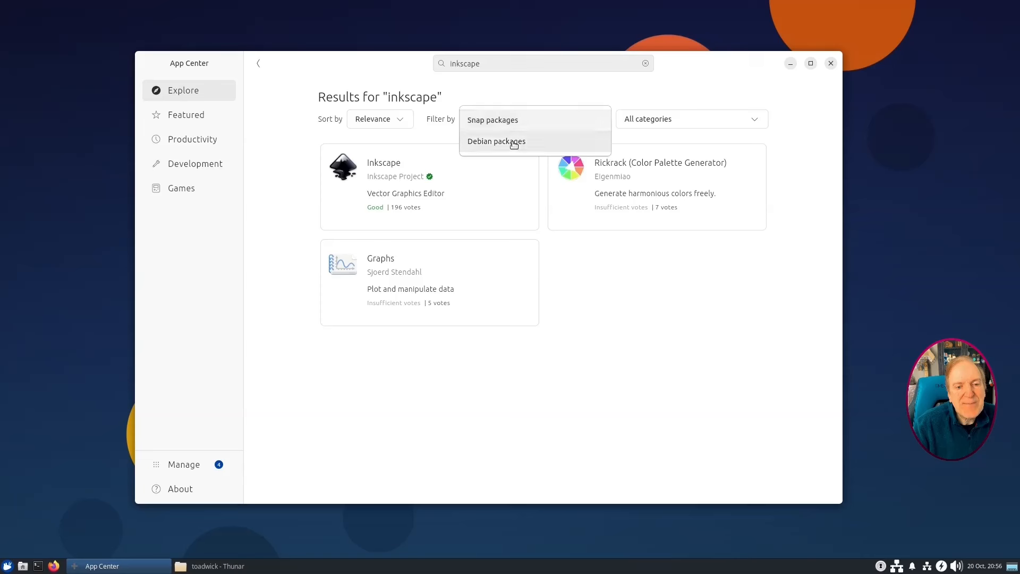
left_click(282, 207)
left_click(391, 170)
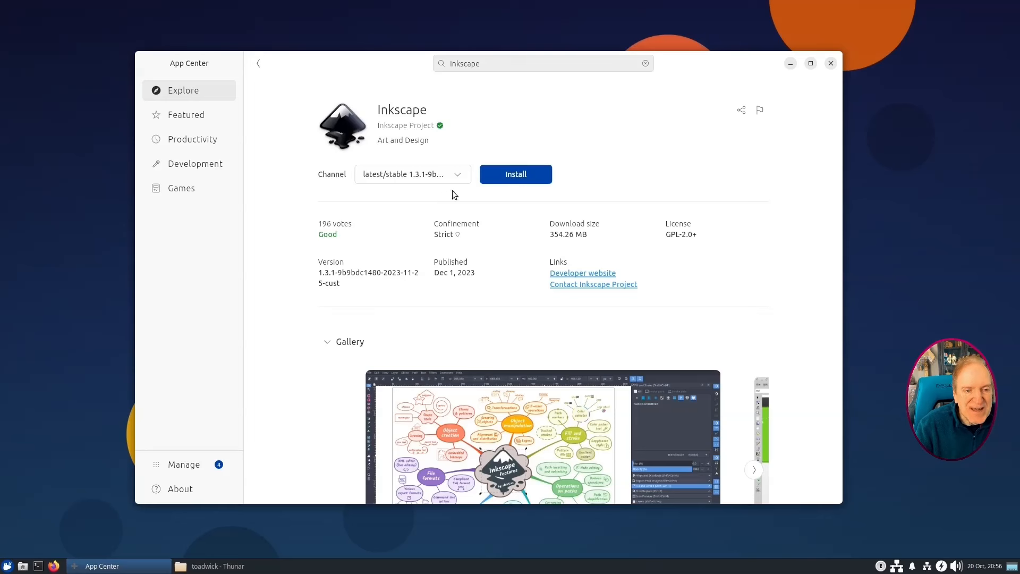
Review Inkscape's release channels, select the latest/candidate 1.3.2 channel and install the snap.
left_click(460, 178)
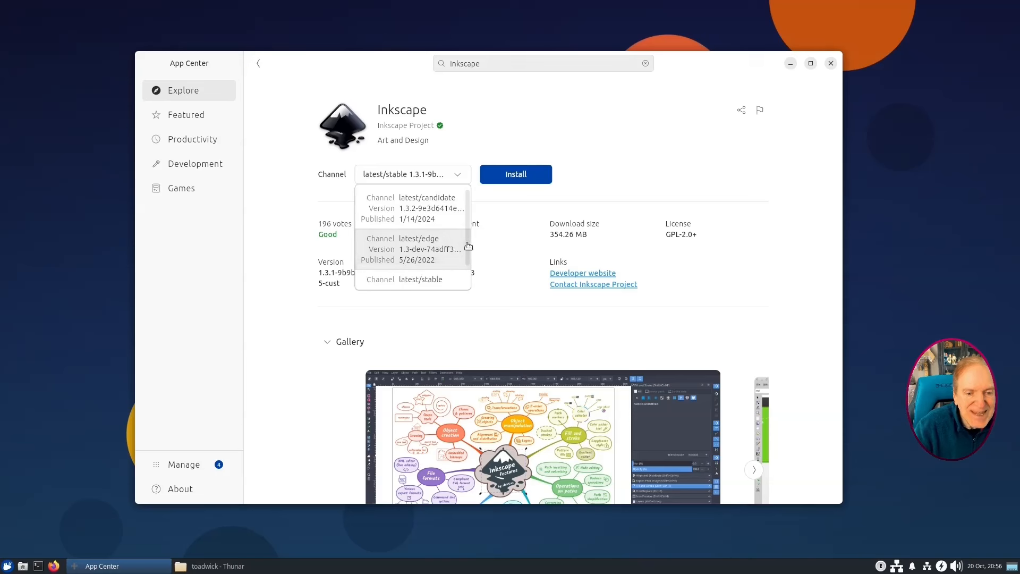
scroll(467, 246, "down", 2)
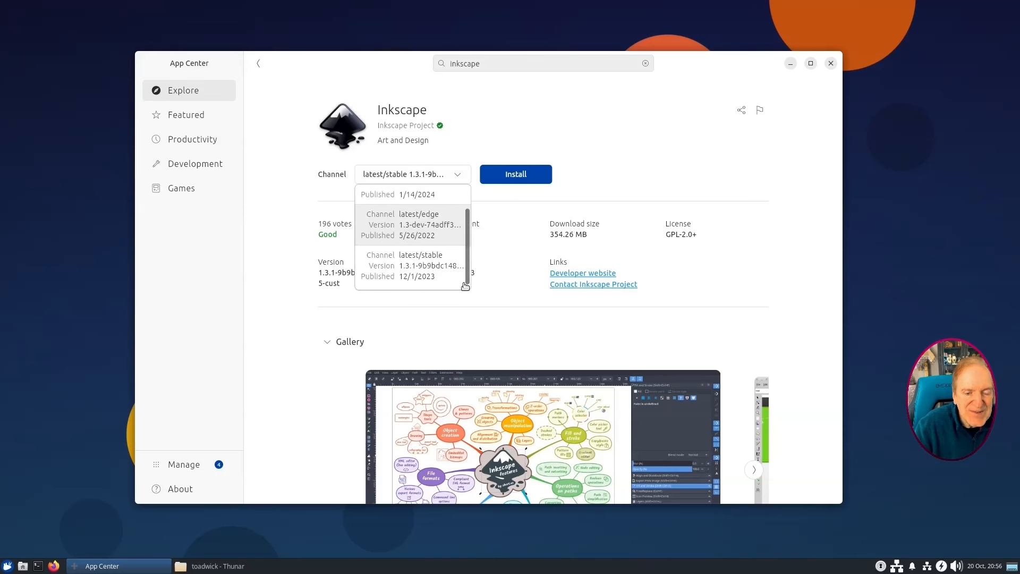
scroll(426, 272, "up", 2)
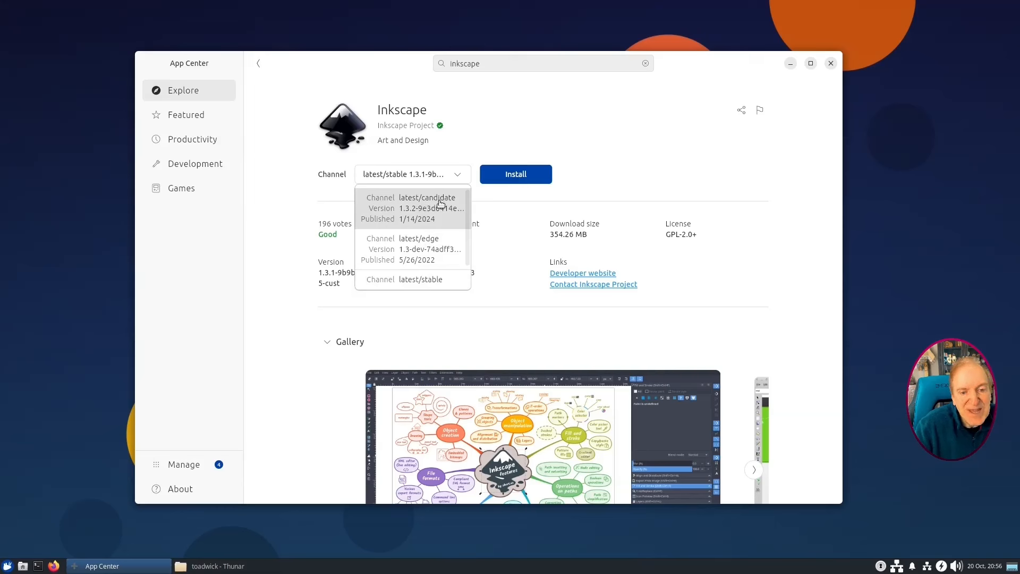
left_click(440, 203)
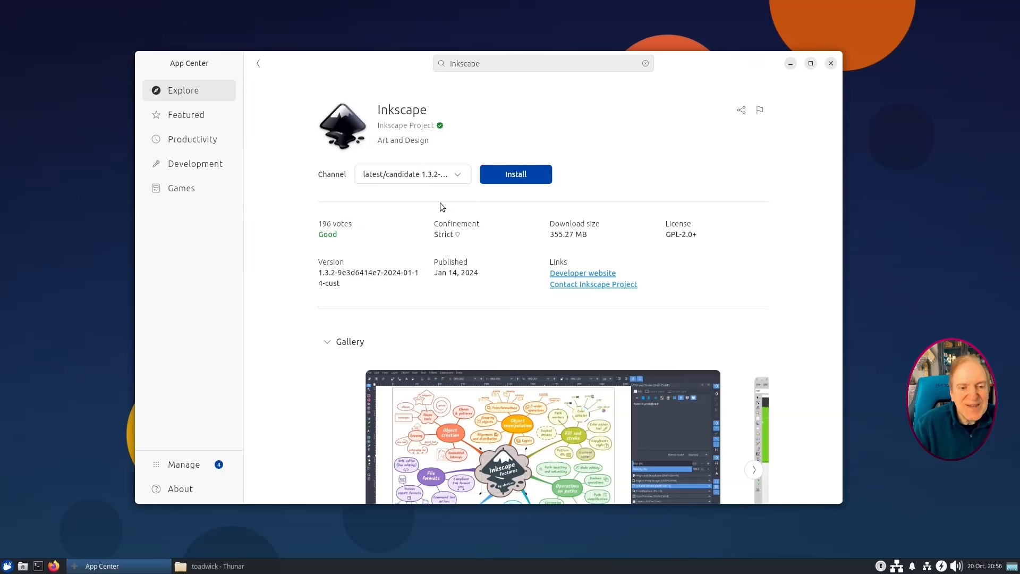
left_click(508, 179)
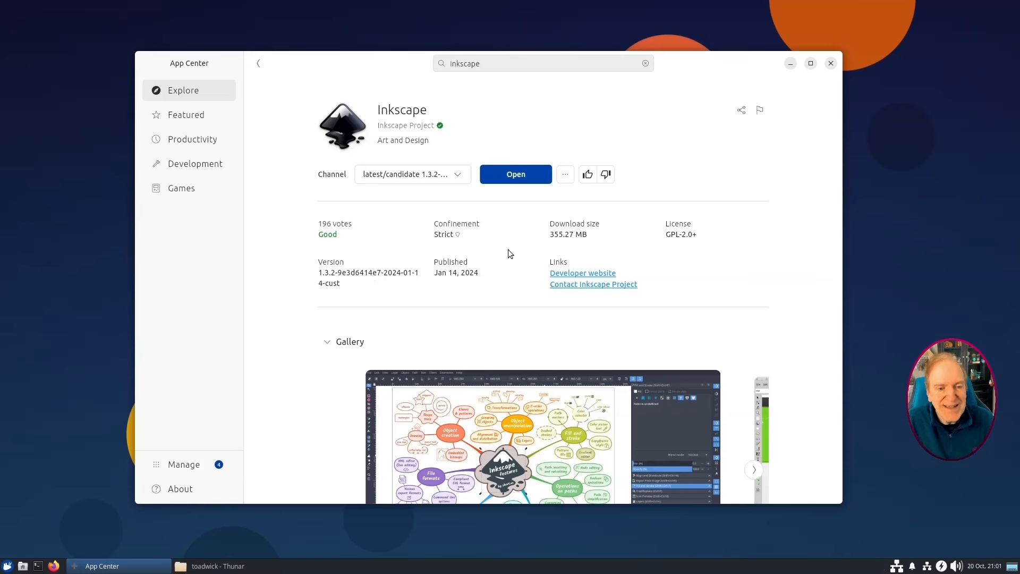
Check that Inkscape is listed in the Graphics category of the applications menu, and return to App Center.
left_click(8, 566)
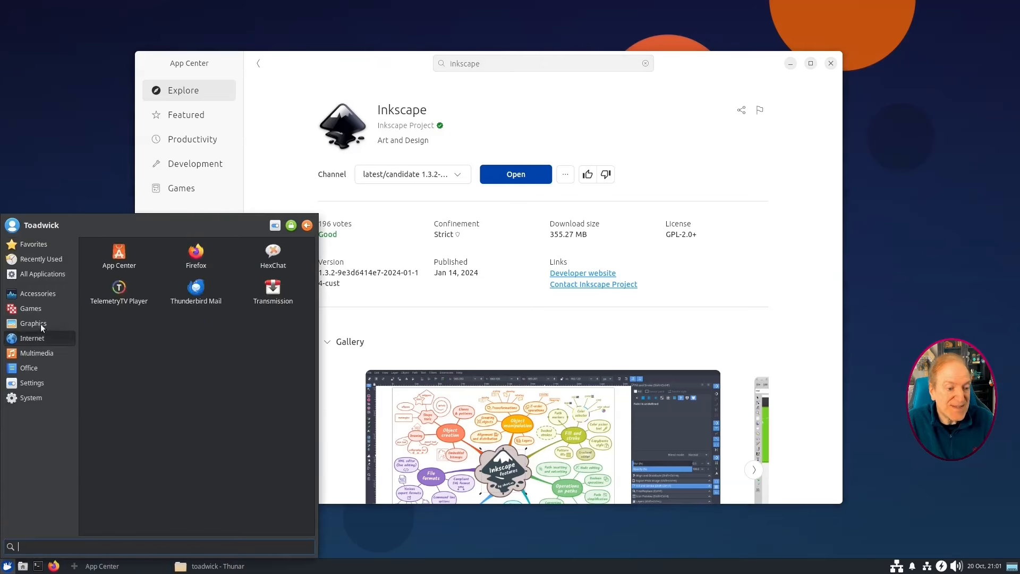
mouse_move(41, 325)
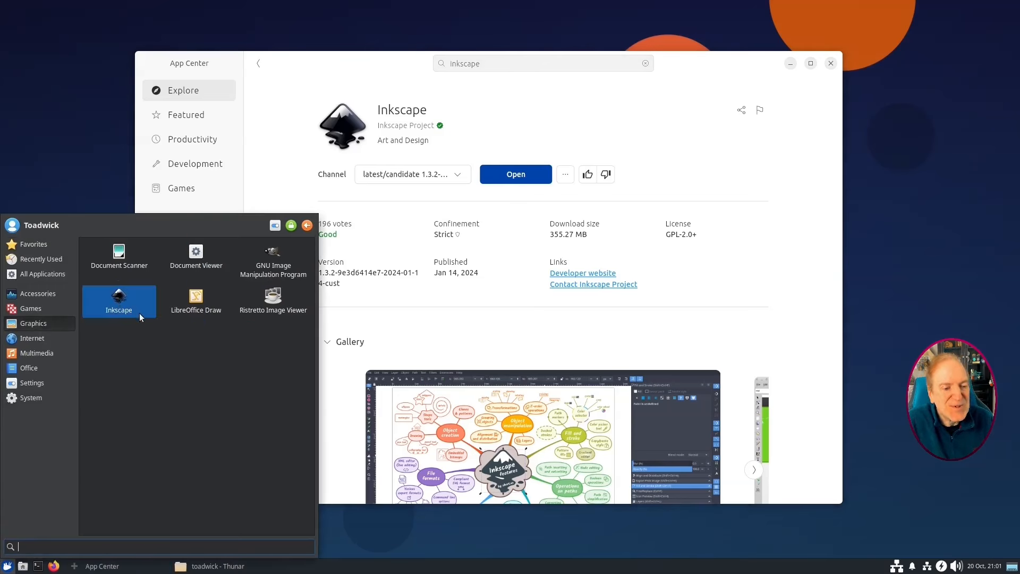
left_click(287, 156)
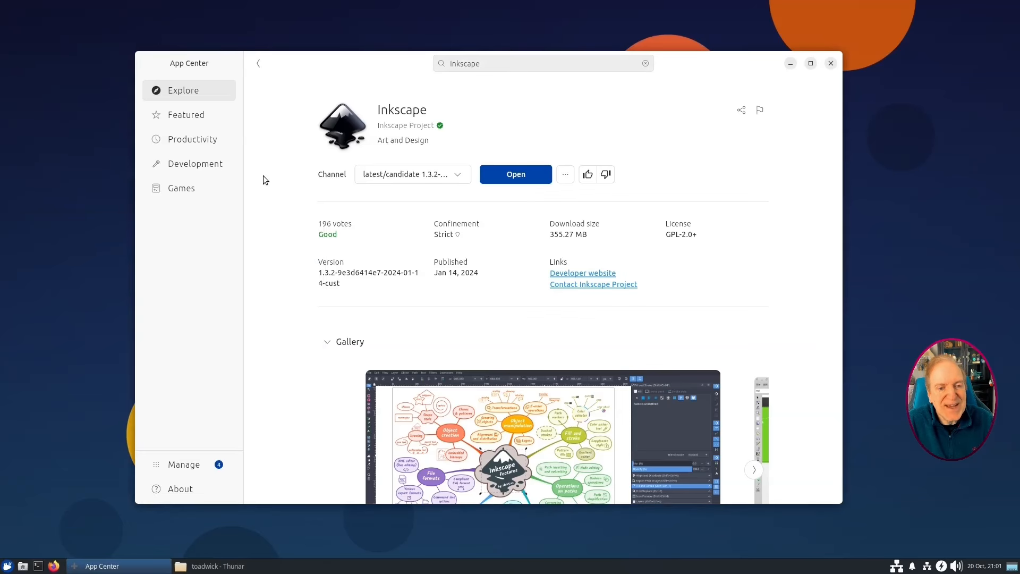
Update all installed snaps, authenticating with the account password, and close App Center.
left_click(179, 464)
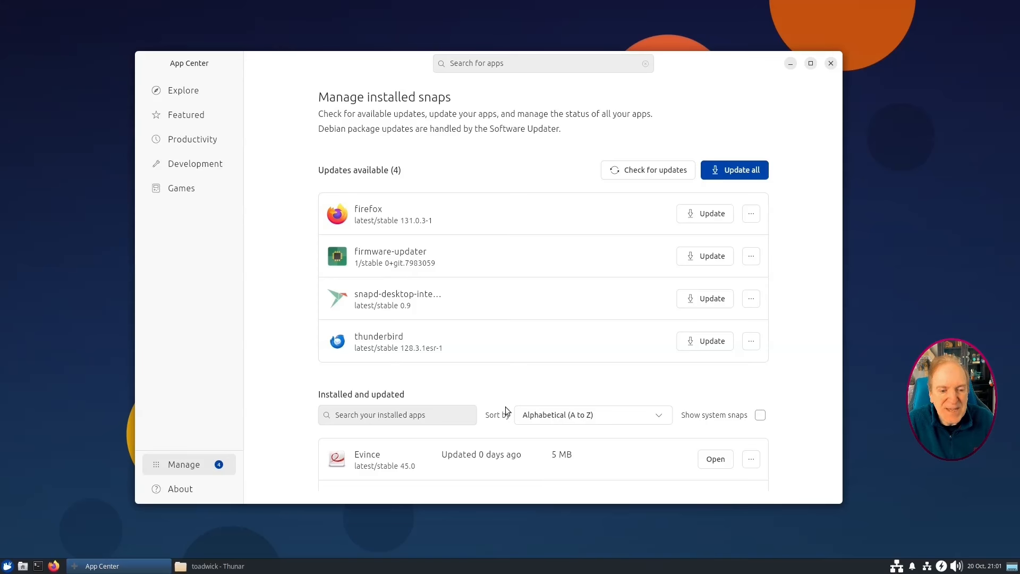
left_click(738, 170)
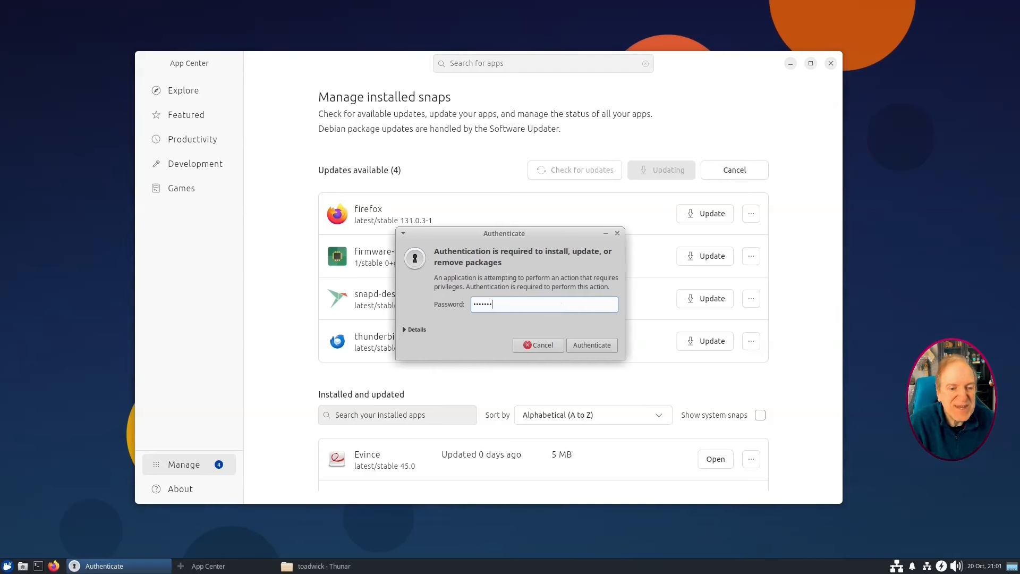
key("Return")
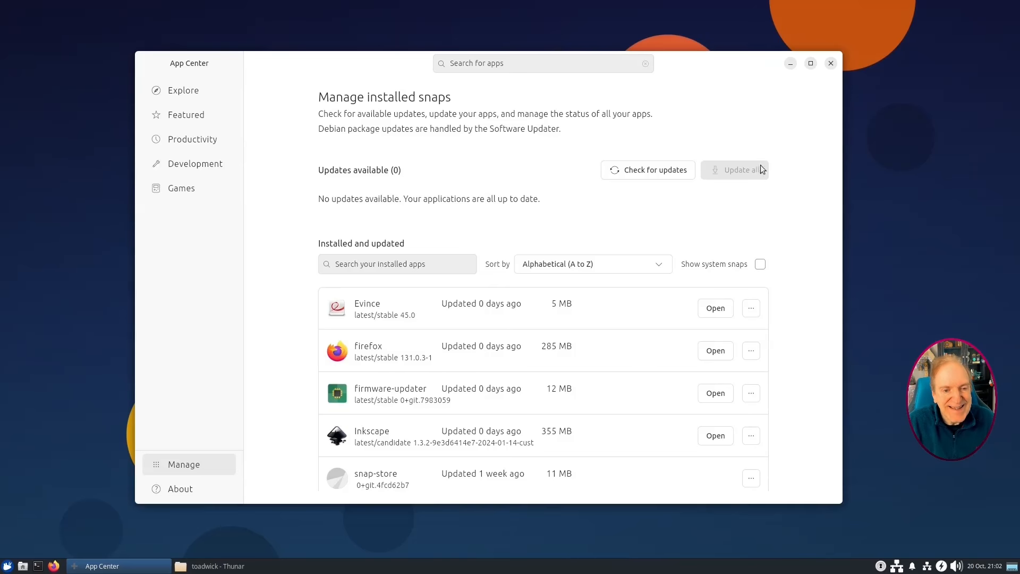
left_click(830, 64)
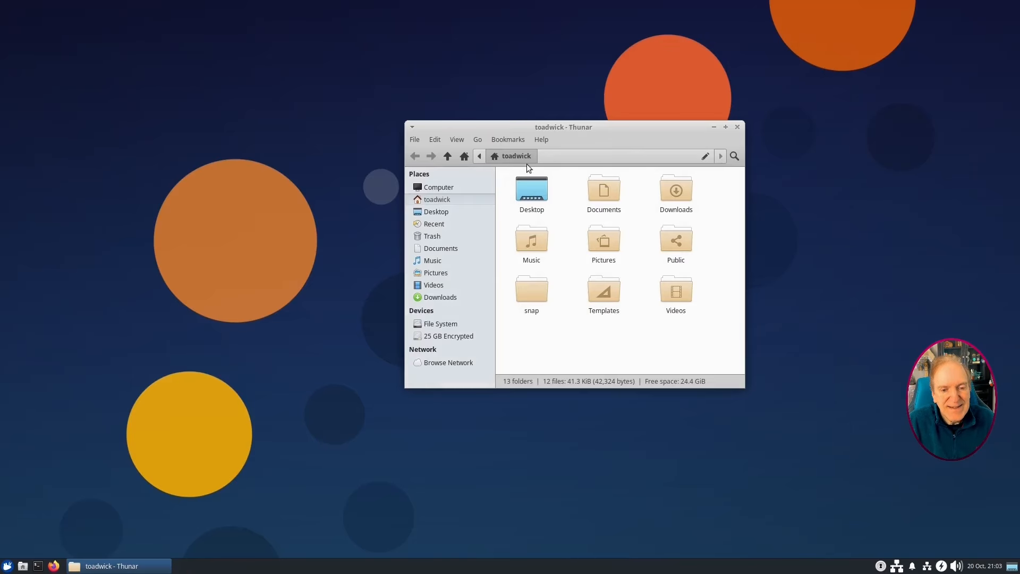
Open the Settings manager, enlarge its window and arrange it beside the Thunar file manager window.
left_click(8, 566)
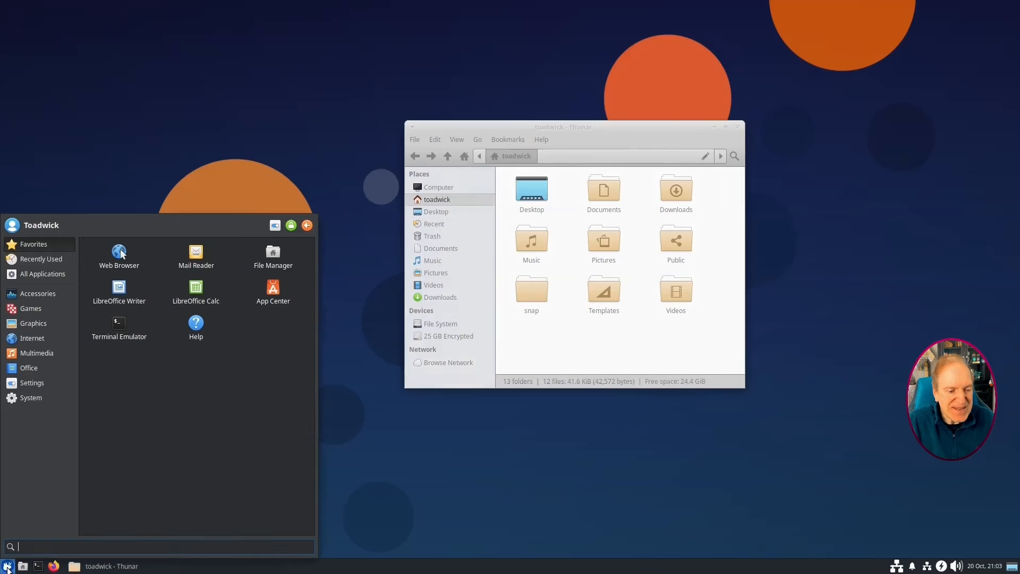
left_click(275, 225)
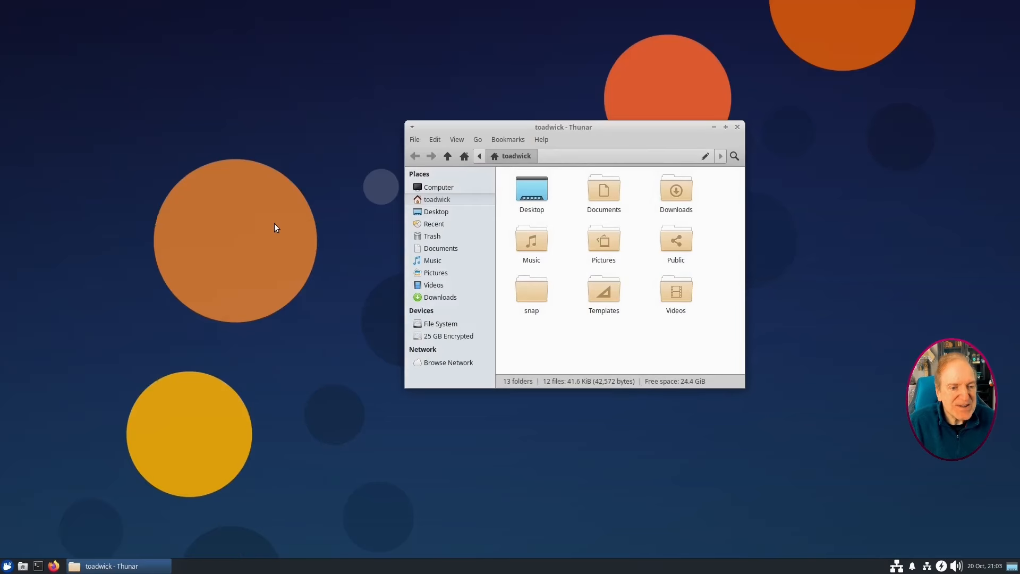
left_click_drag(439, 152, 181, 59)
left_click_drag(465, 128, 597, 131)
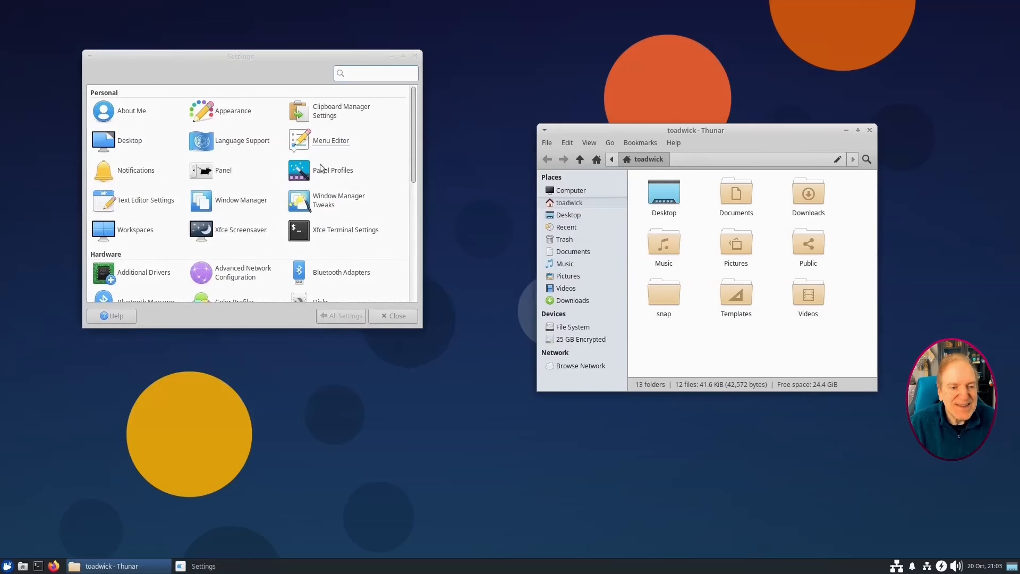
left_click_drag(417, 324, 543, 429)
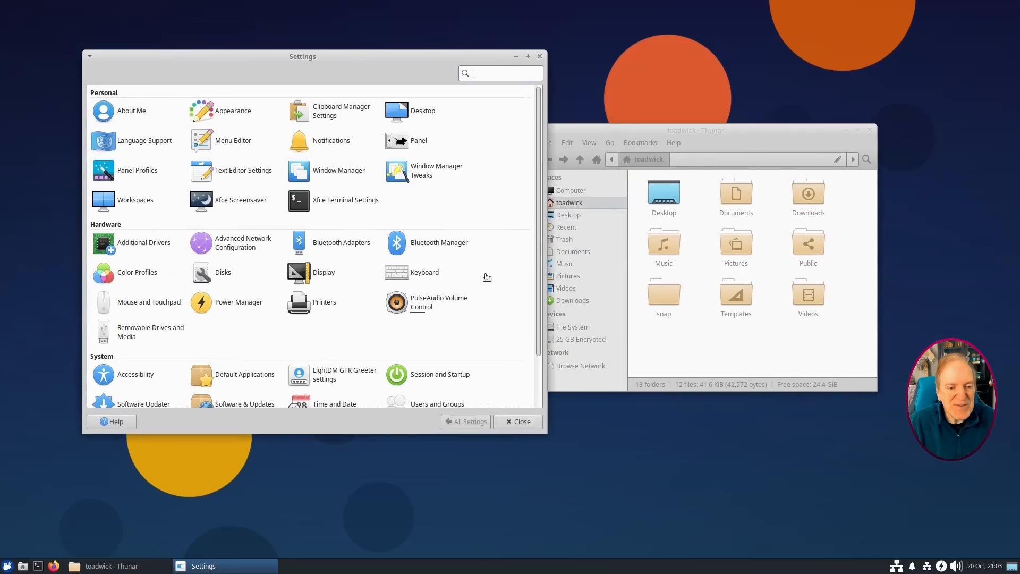
left_click_drag(575, 133, 589, 133)
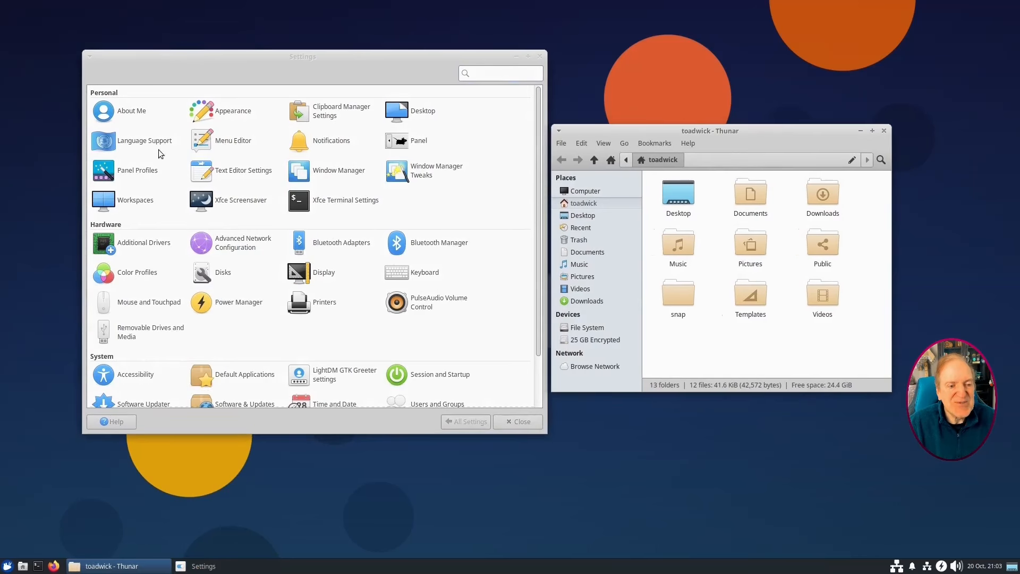
View the About Me profile details and the profile picture options, and cancel without changing anything.
left_click(136, 116)
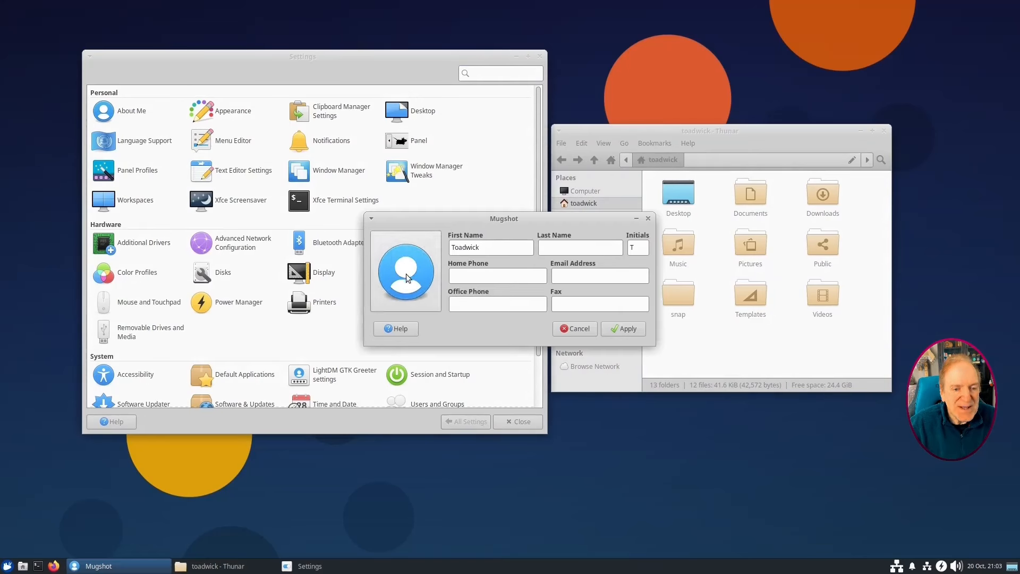
left_click(407, 277)
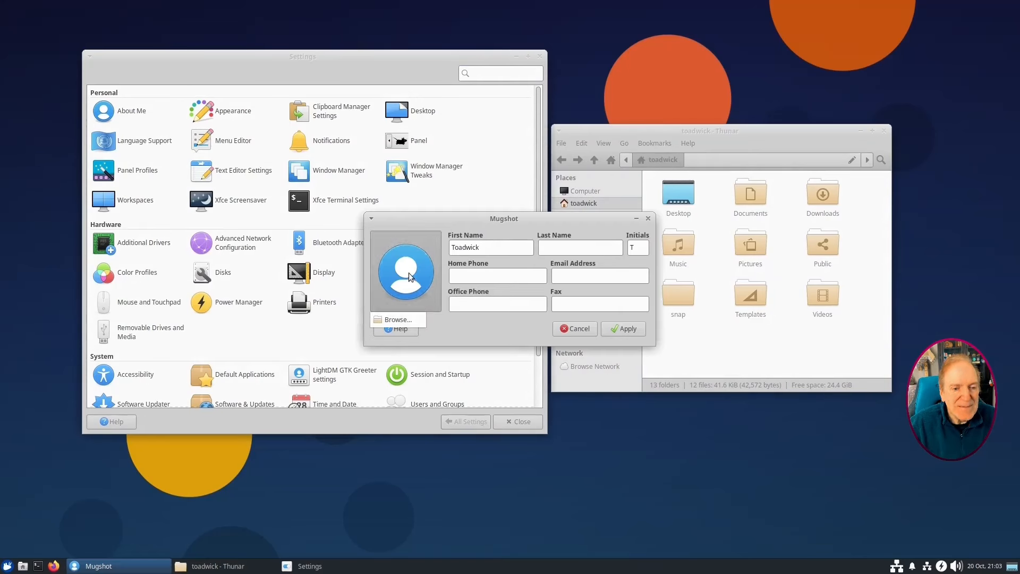
left_click(479, 332)
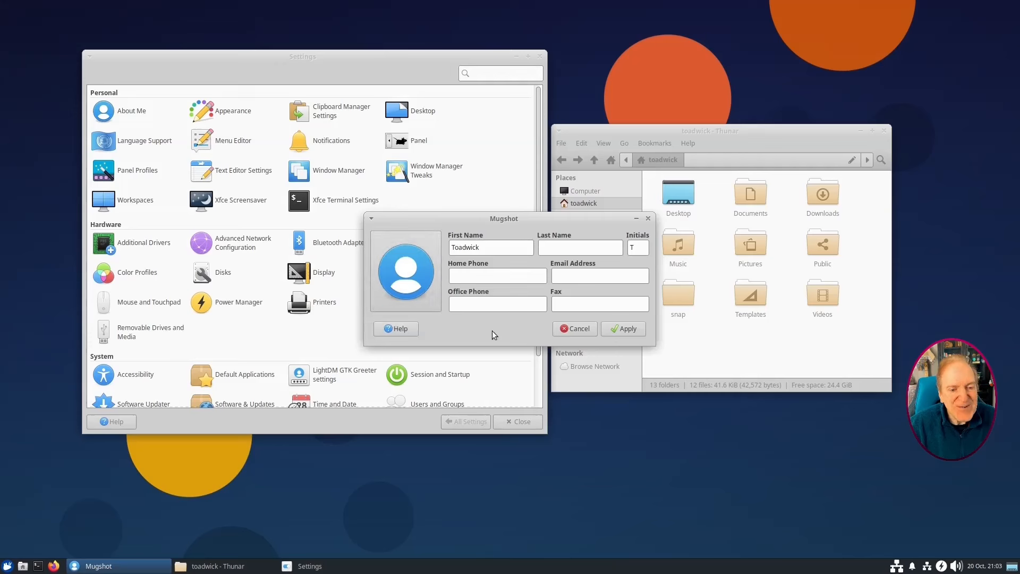
left_click(578, 335)
Change the desktop appearance style to Greybird-dark.
left_click(229, 112)
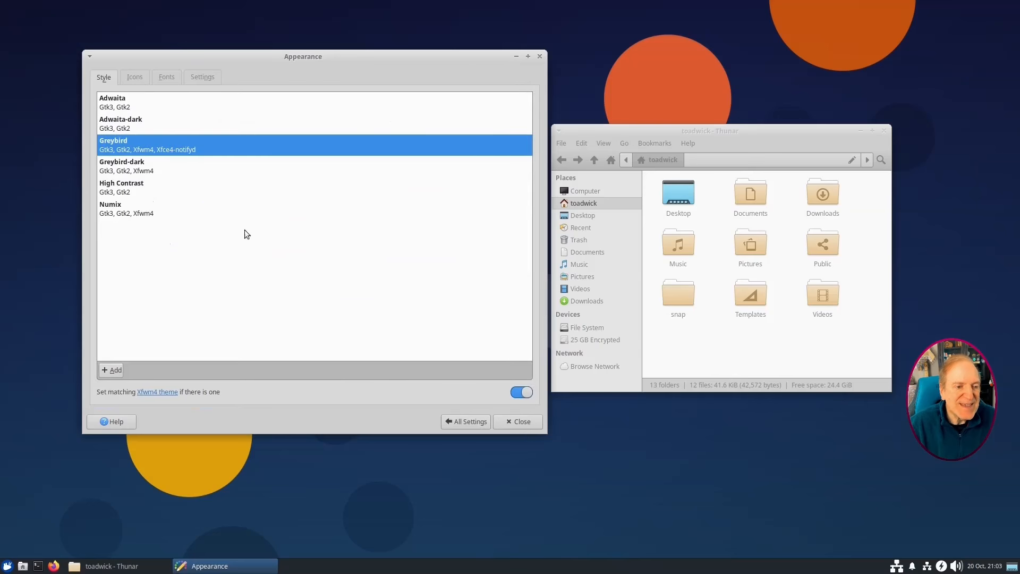
left_click(131, 173)
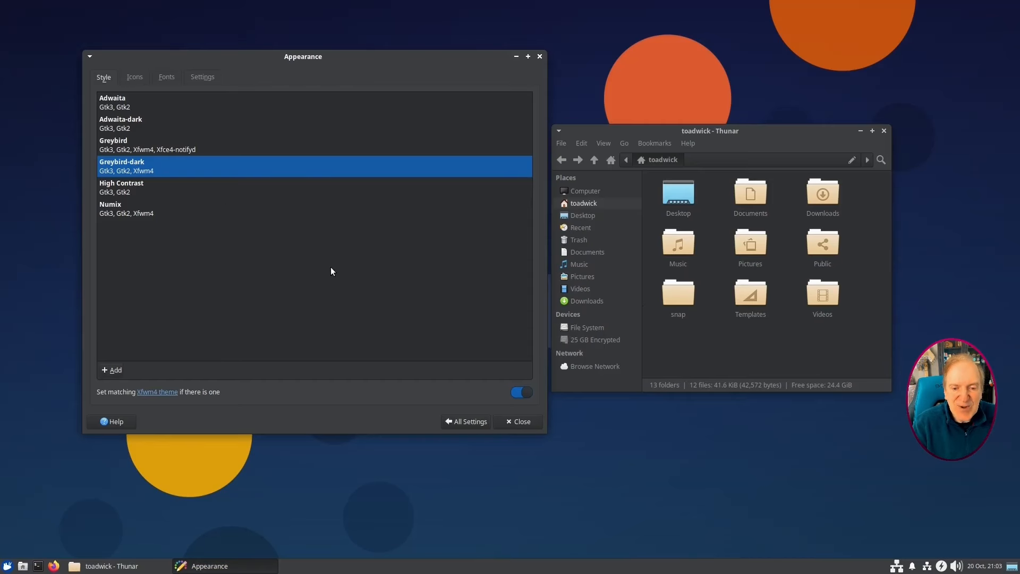
Try the elementary Xfce darkest and Humanity-Dark icon themes, restore elementary Xfce dark and return to the style list.
left_click(133, 78)
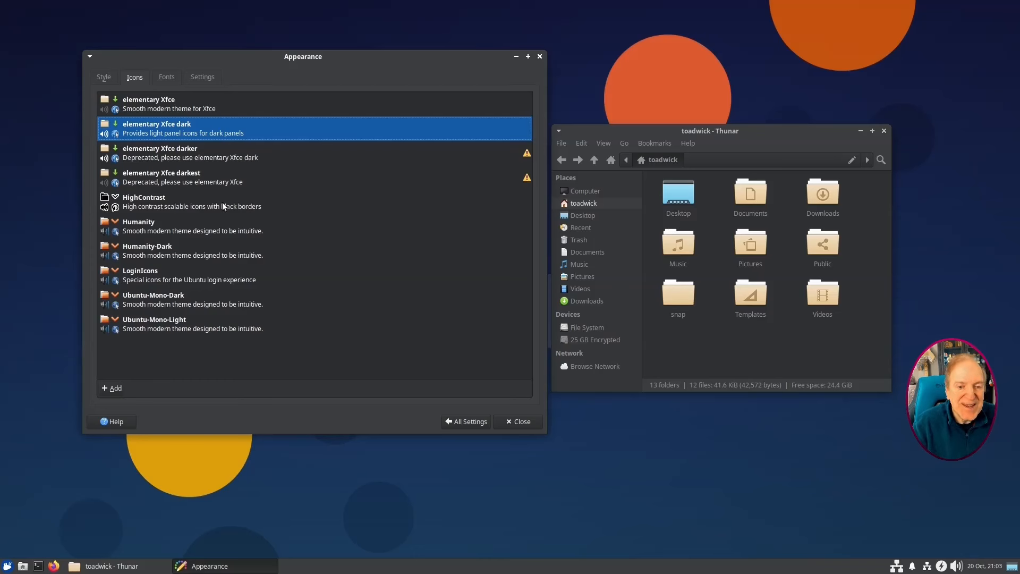
left_click(181, 178)
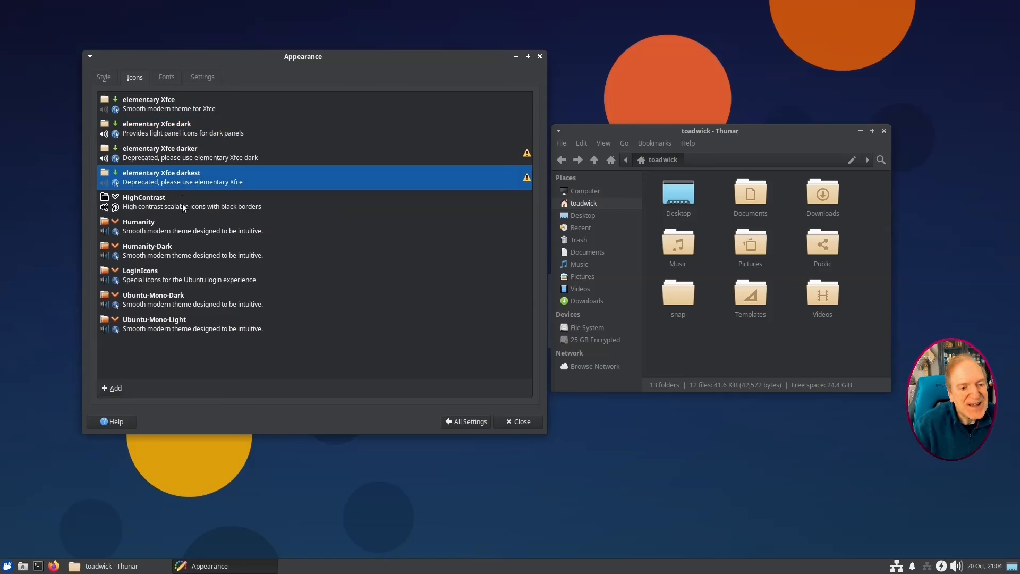
left_click(161, 246)
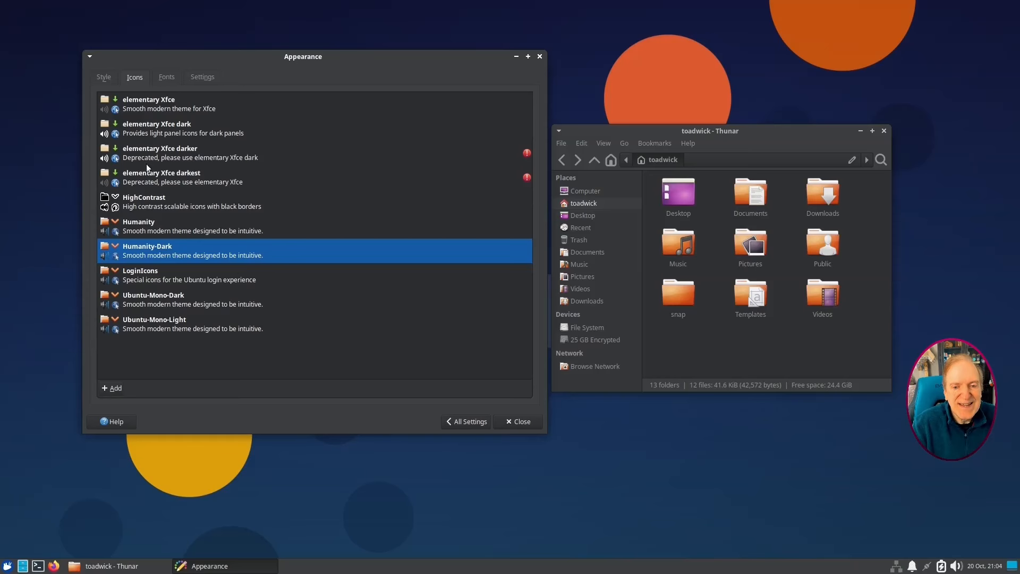
left_click(152, 131)
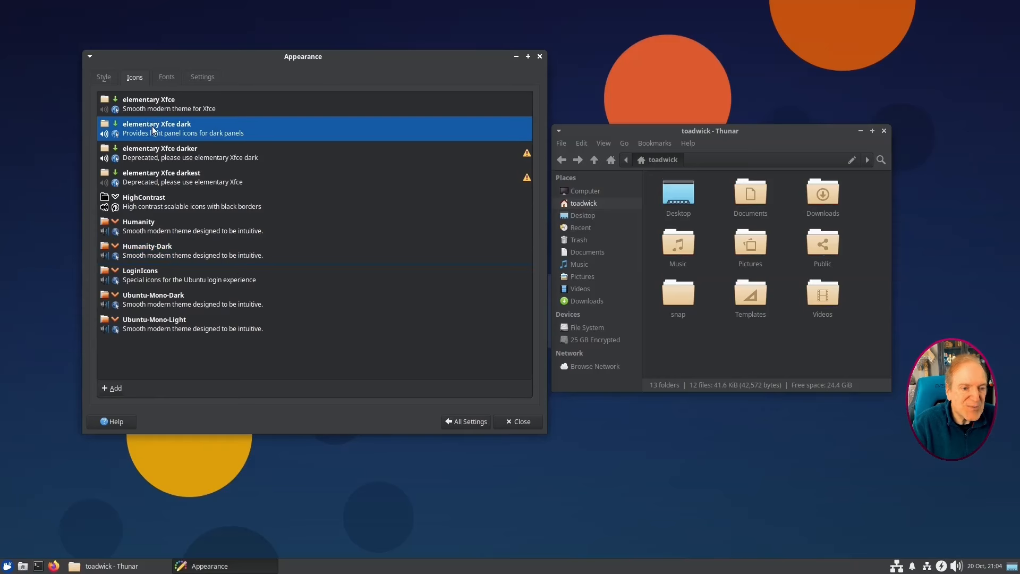
left_click(104, 77)
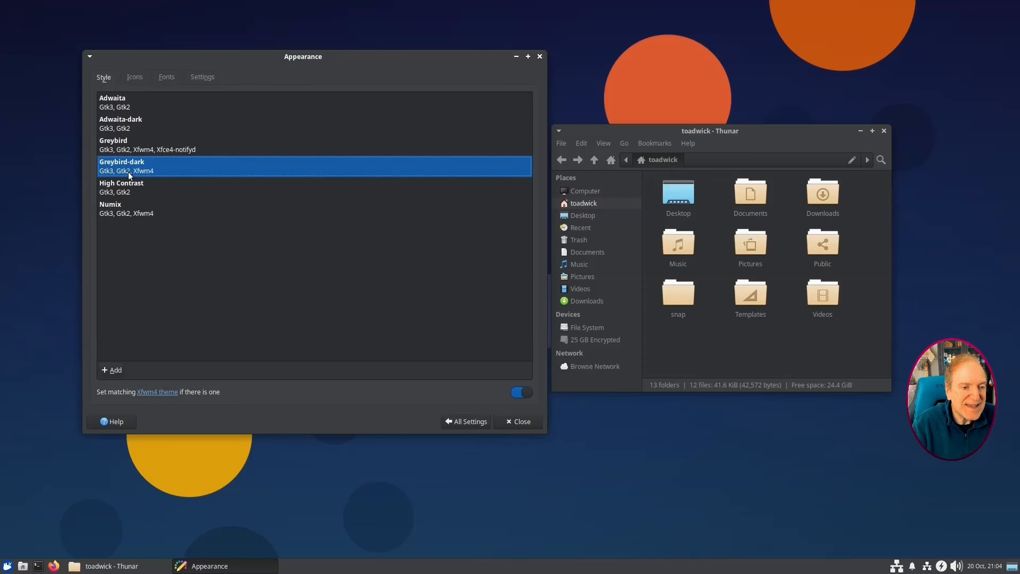
Disable images on buttons in the Appearance settings, and look at the images in Thunar's File and Edit menus.
left_click(204, 78)
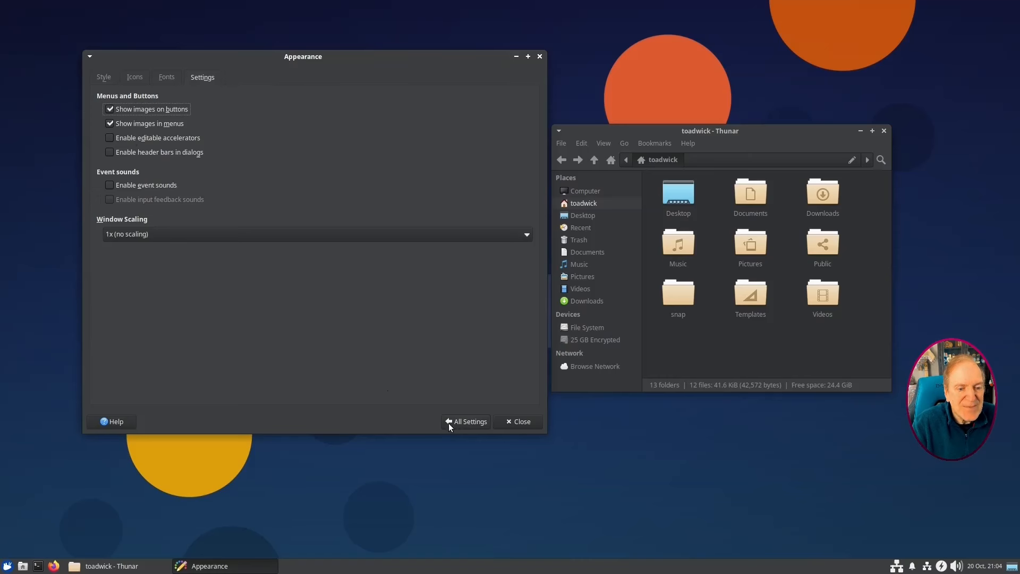
left_click(111, 108)
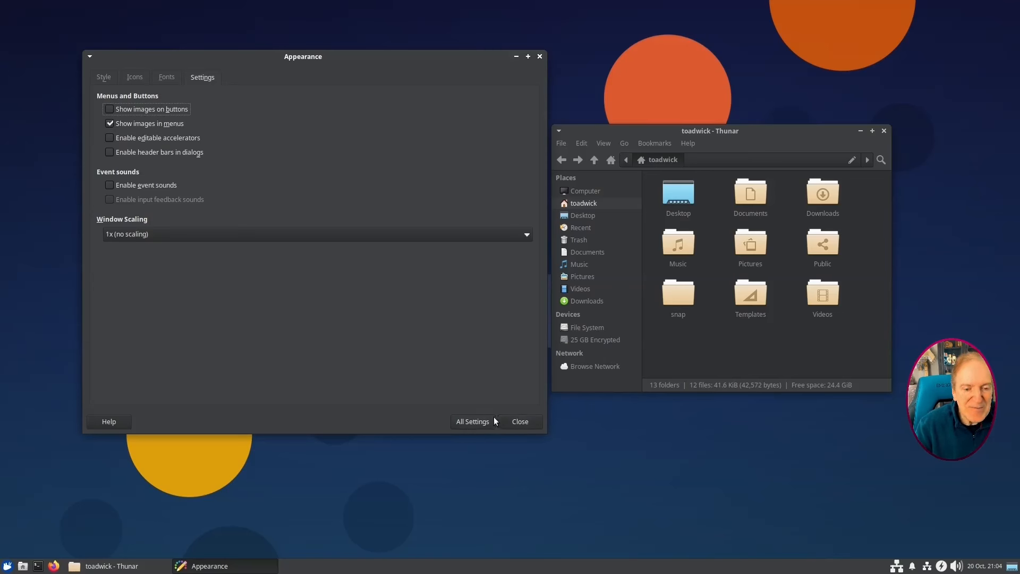
left_click(562, 142)
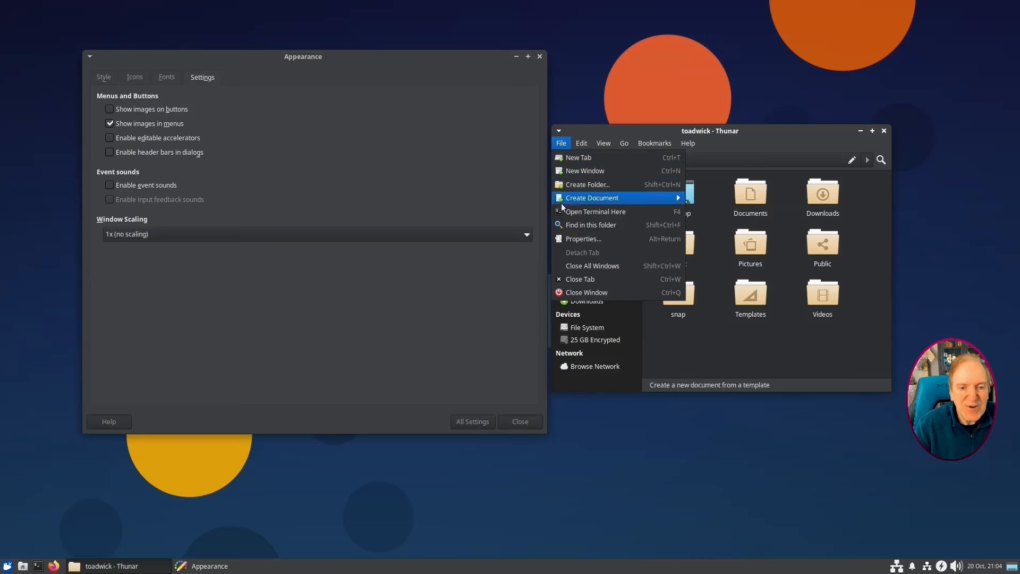
mouse_move(583, 148)
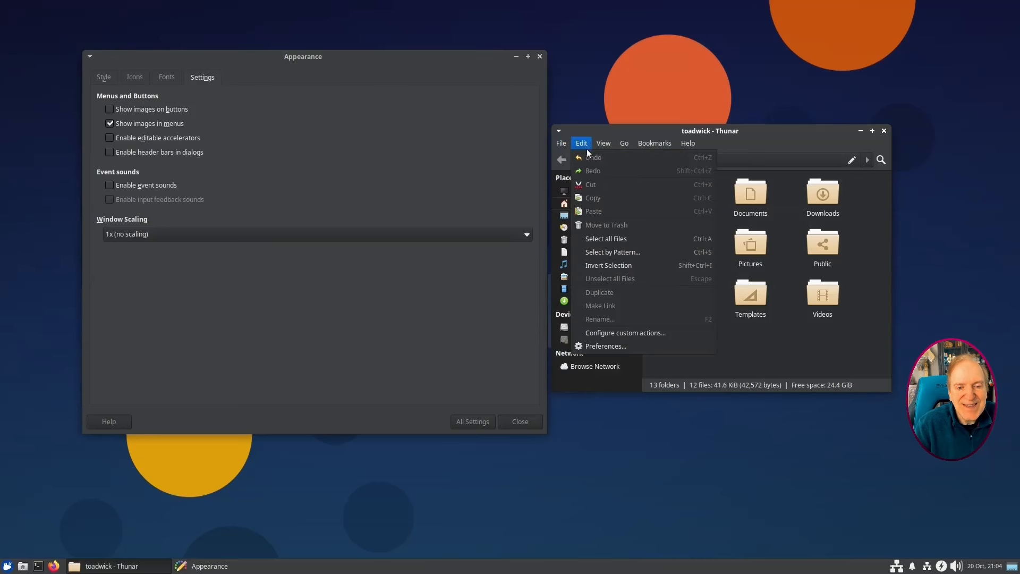
Disable images in menus, and check Thunar's menus for the effect of the change.
left_click(109, 124)
left_click(110, 123)
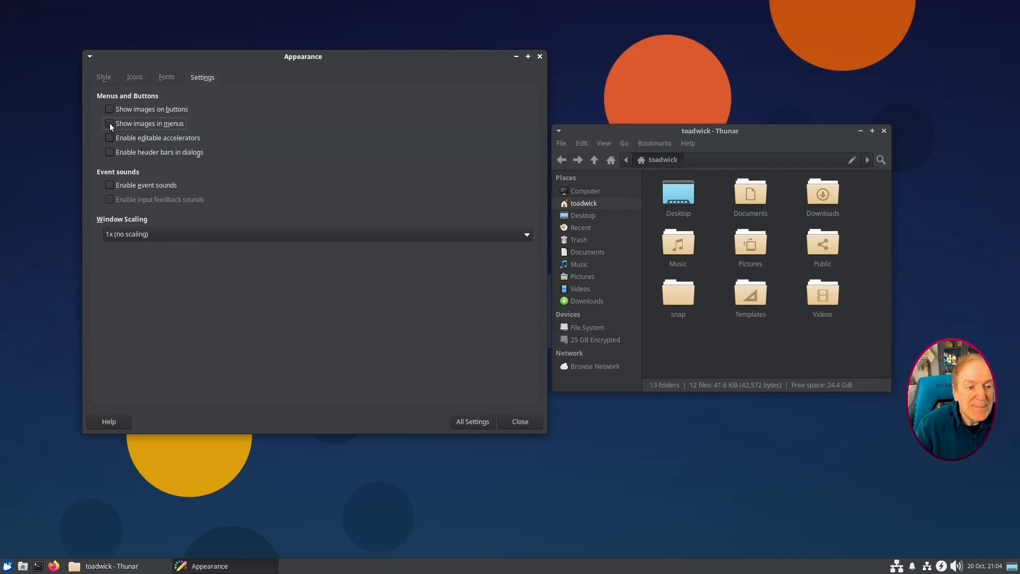
left_click(561, 144)
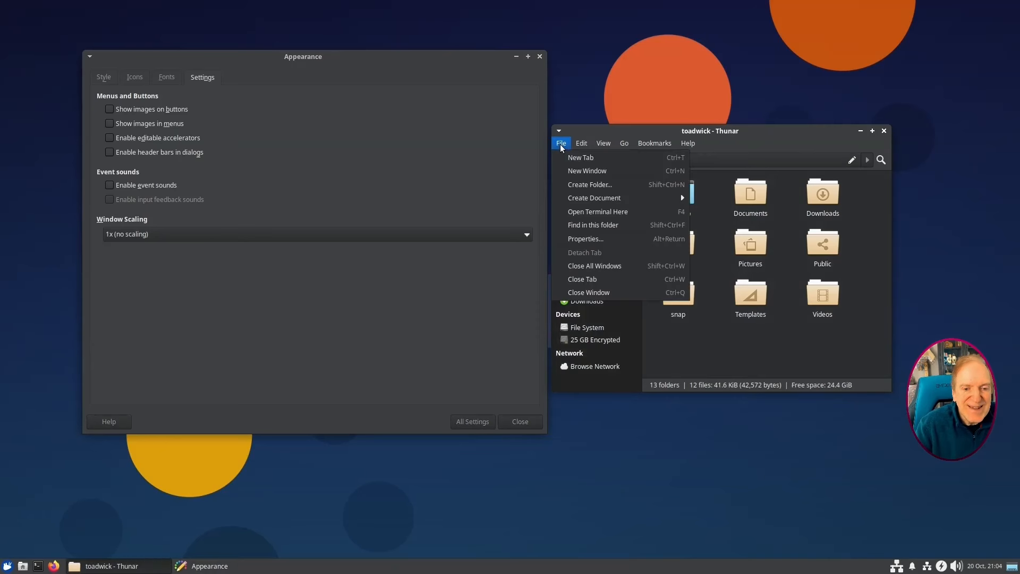
mouse_move(583, 144)
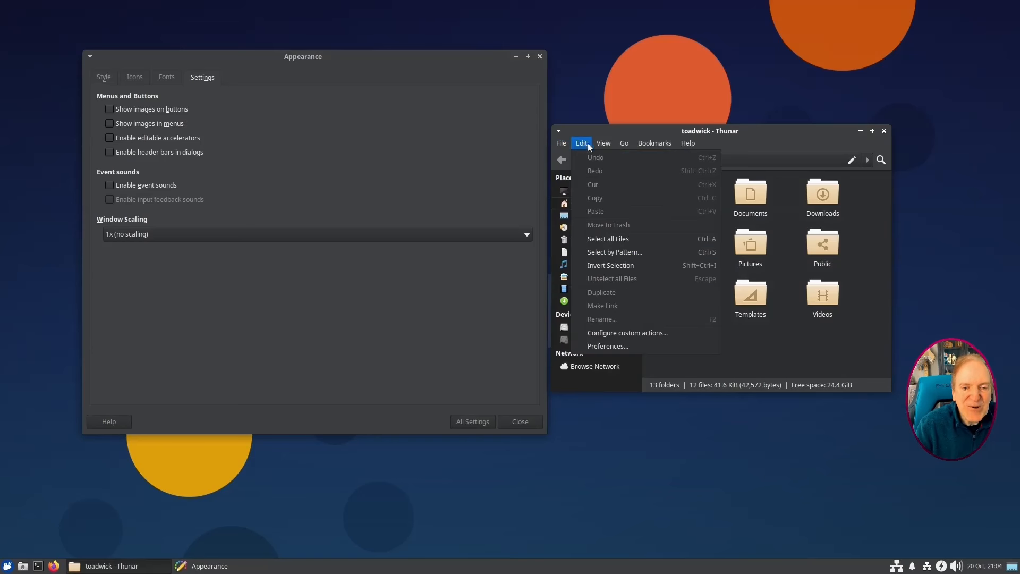
mouse_move(645, 144)
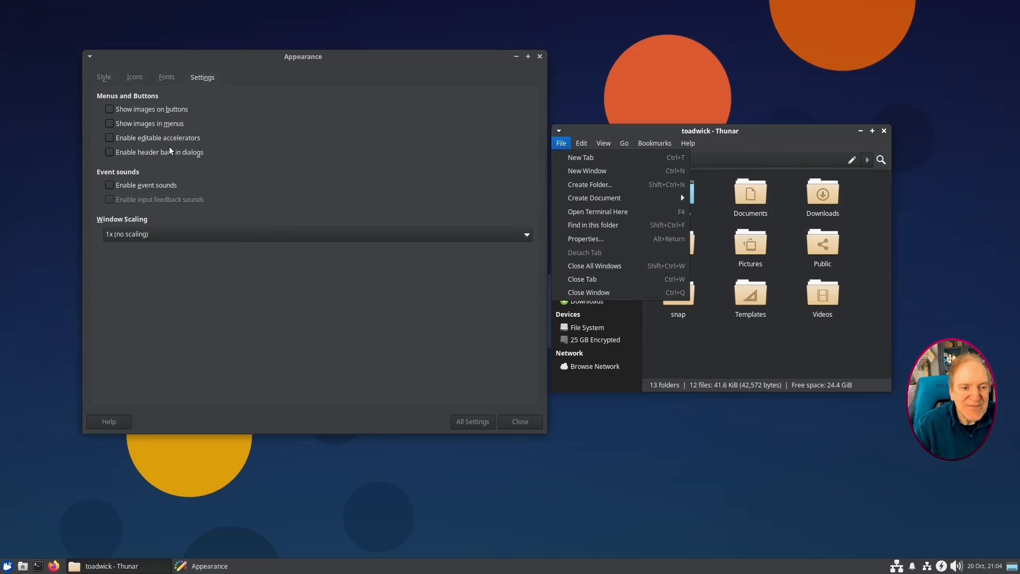
Enable images in menus and on buttons again, and check Thunar's menus for the effect of the change.
left_click(109, 123)
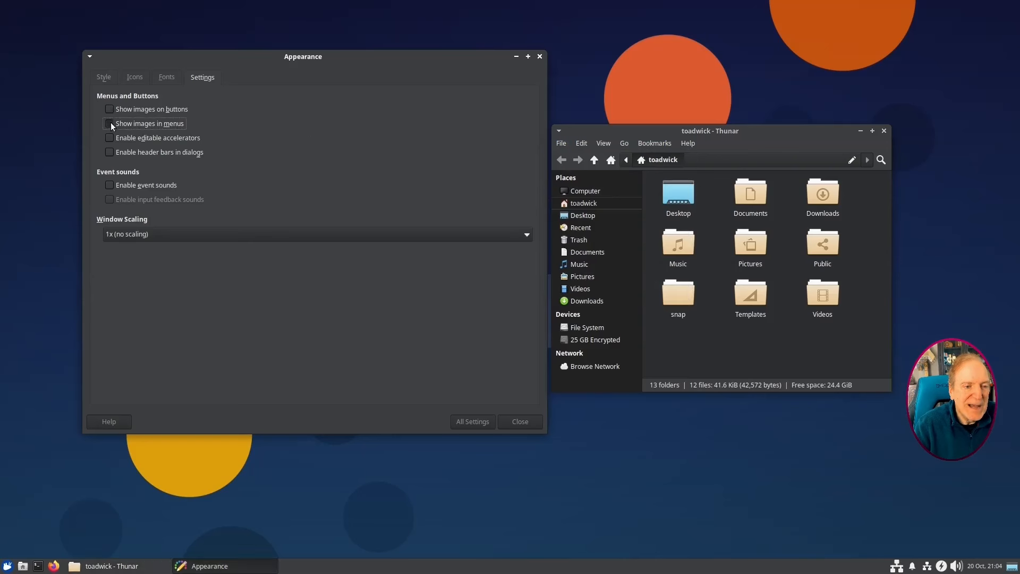
left_click(111, 122)
left_click(113, 108)
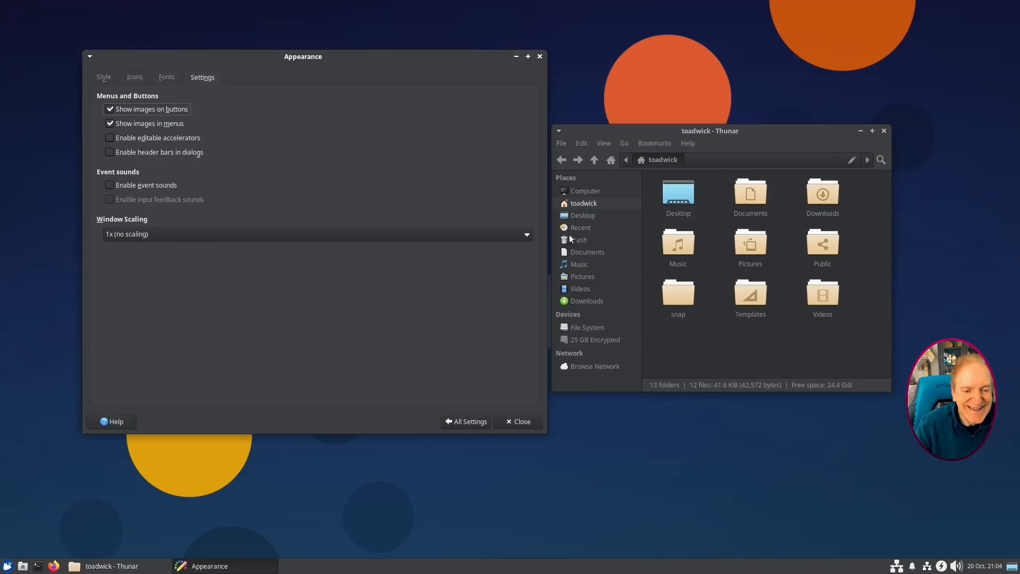
left_click(582, 145)
mouse_move(624, 144)
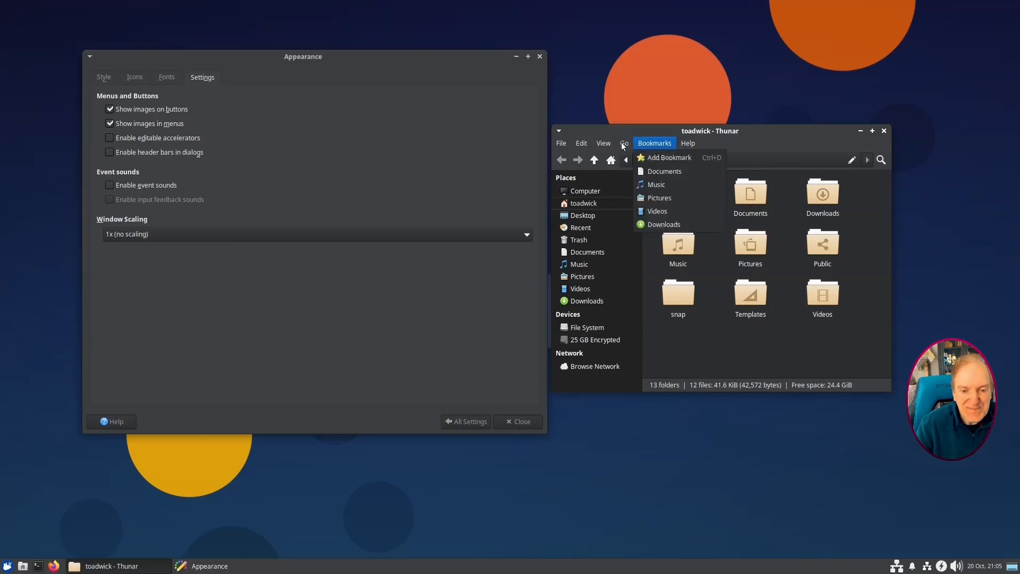
left_click(432, 155)
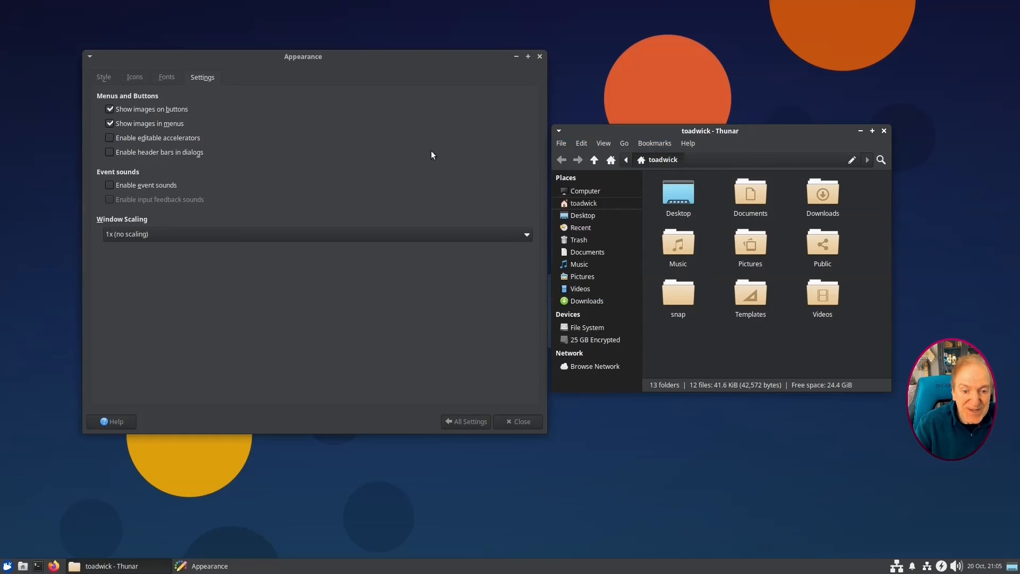
Try enabling event sounds in the Appearance settings and turn them back off.
left_click(180, 167)
left_click(115, 185)
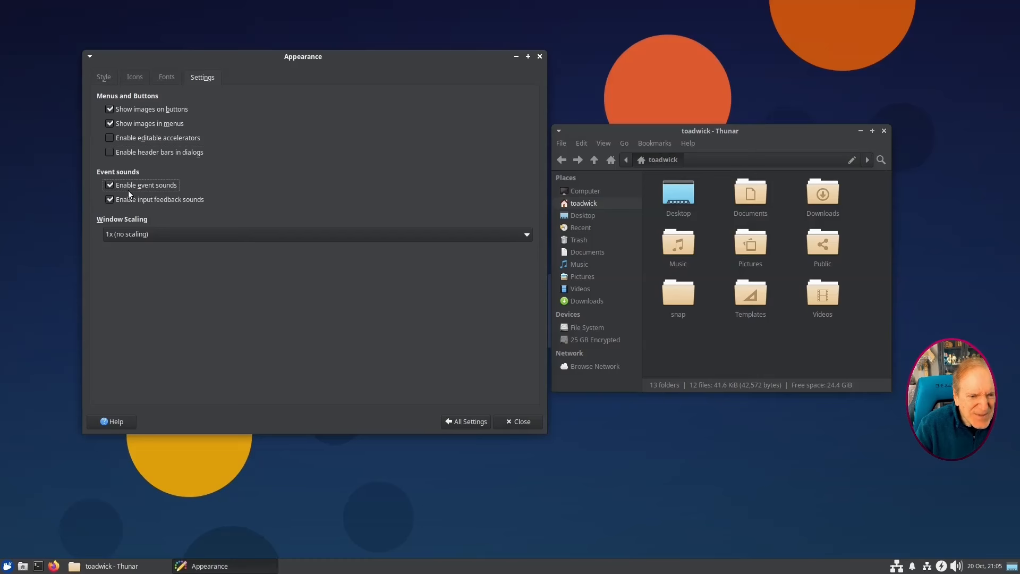
left_click(112, 185)
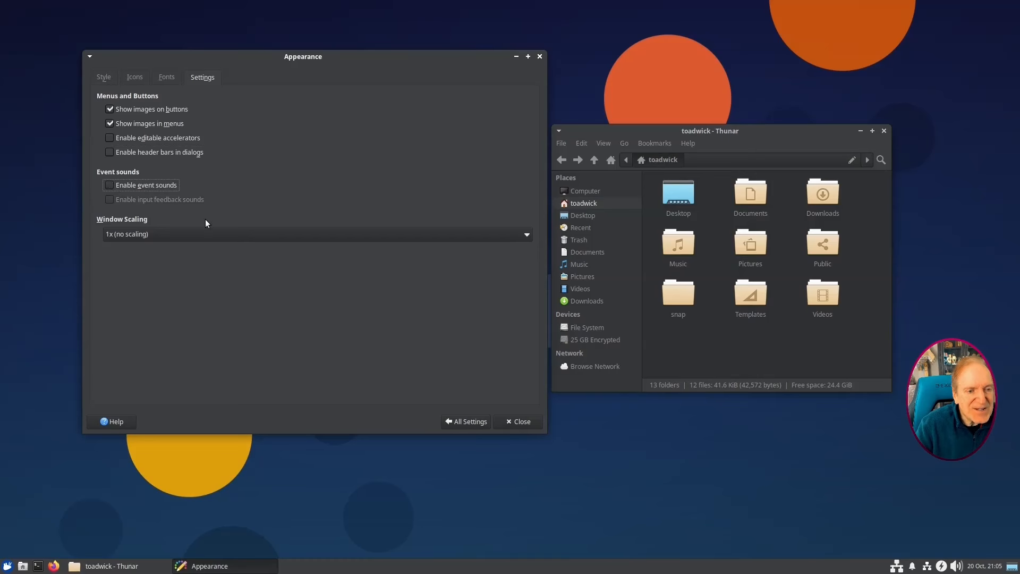
Open the Desktop settings from the settings overview, and log back in to the session with the account password.
left_click(476, 421)
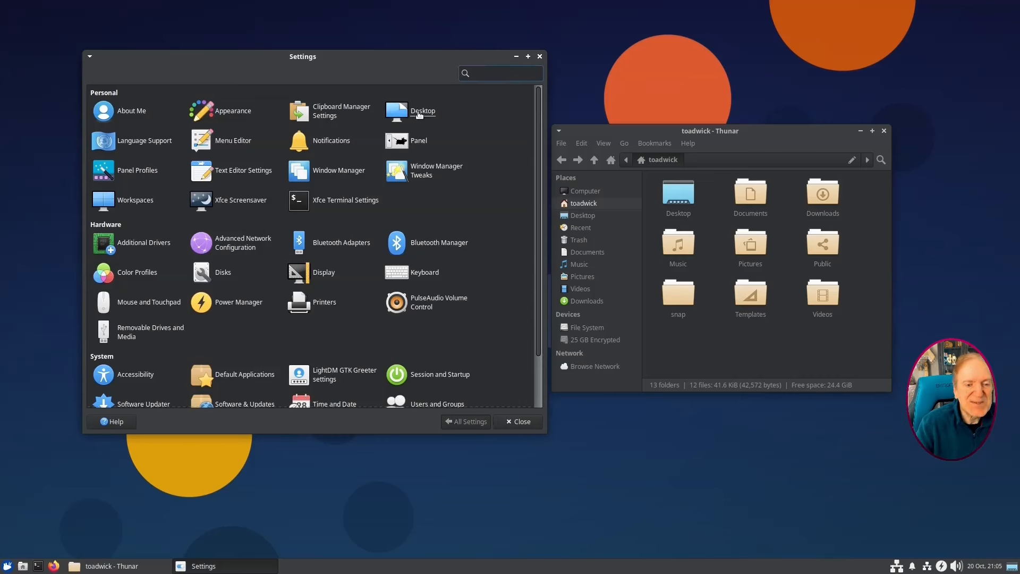
left_click(417, 112)
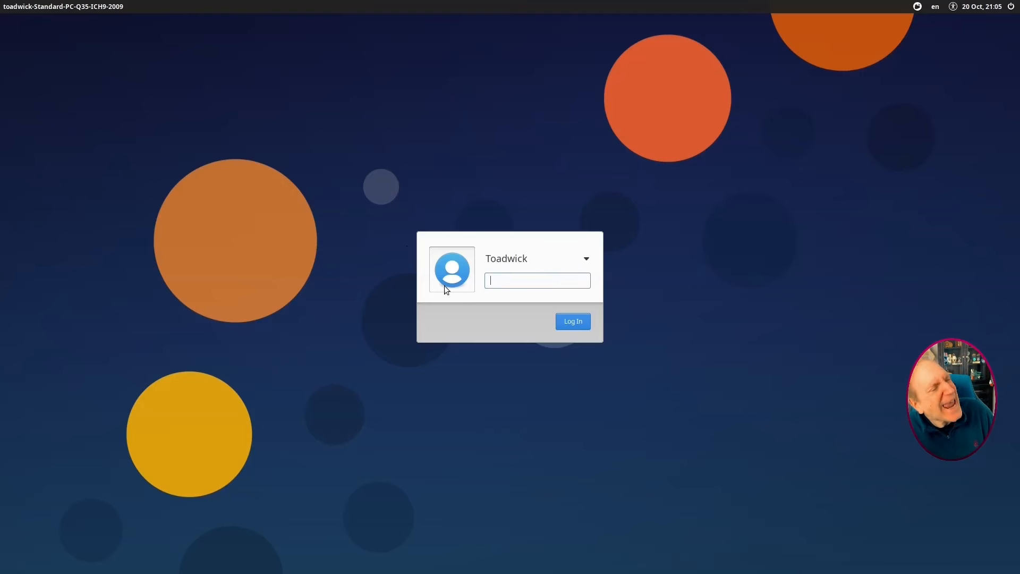
type("•••••")
key("Return")
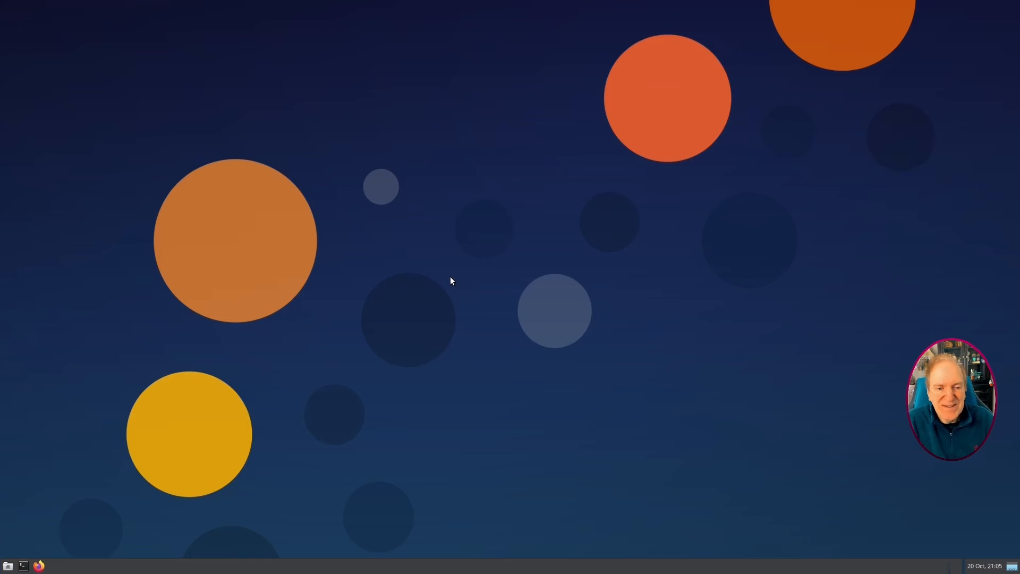
Open the Desktop settings from the desktop's context menu, and open the Settings manager as well.
right_click(447, 169)
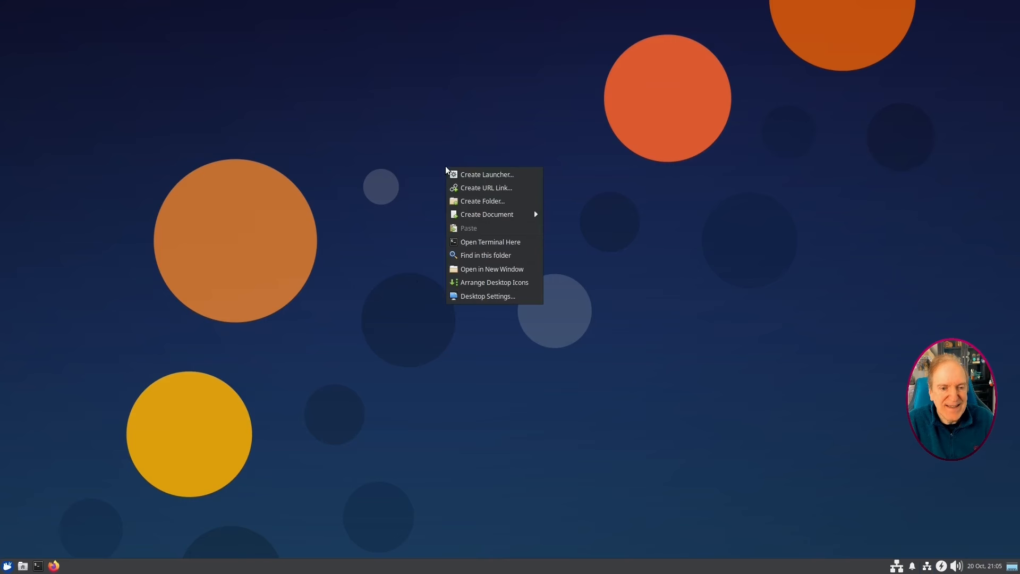
left_click(489, 300)
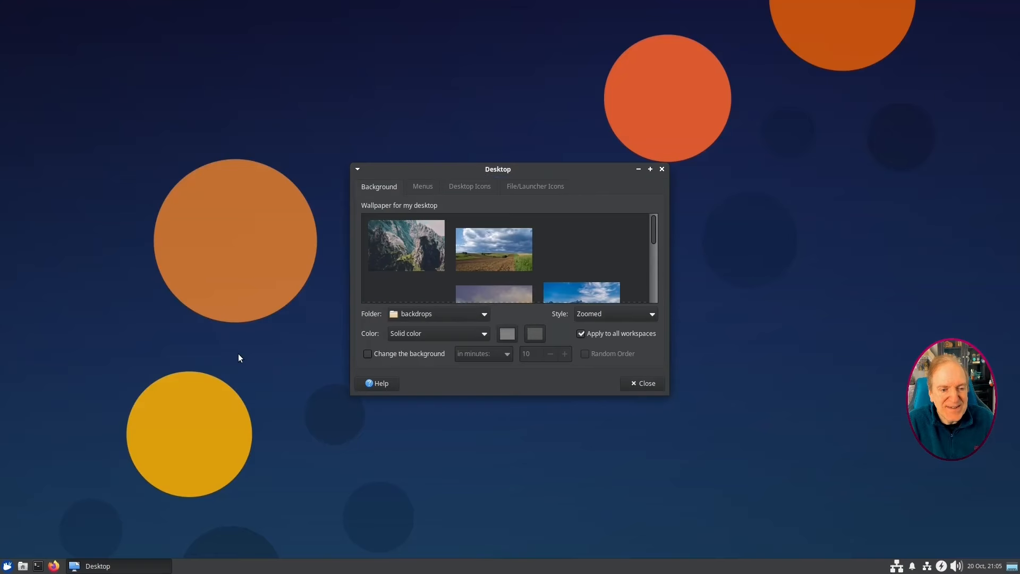
left_click(7, 566)
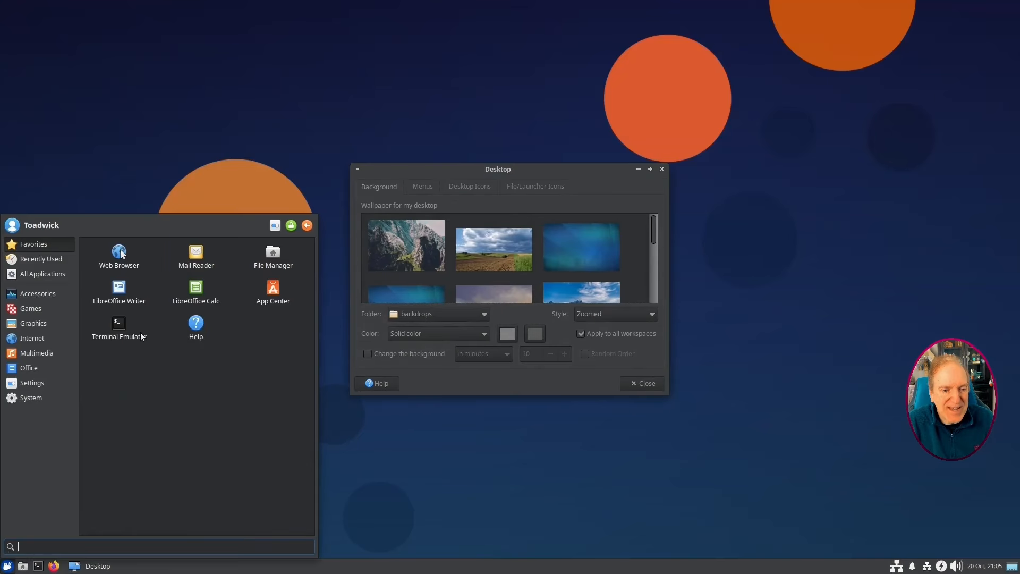
left_click(273, 225)
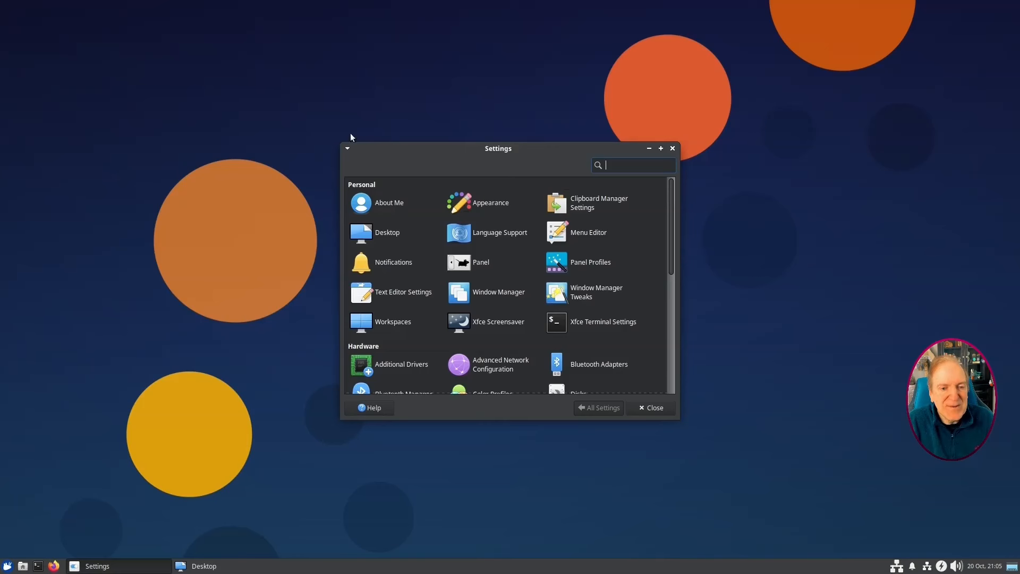
Move and enlarge the Settings window, and replace the standalone Desktop window with the Desktop page inside Settings.
left_click_drag(406, 147, 139, 67)
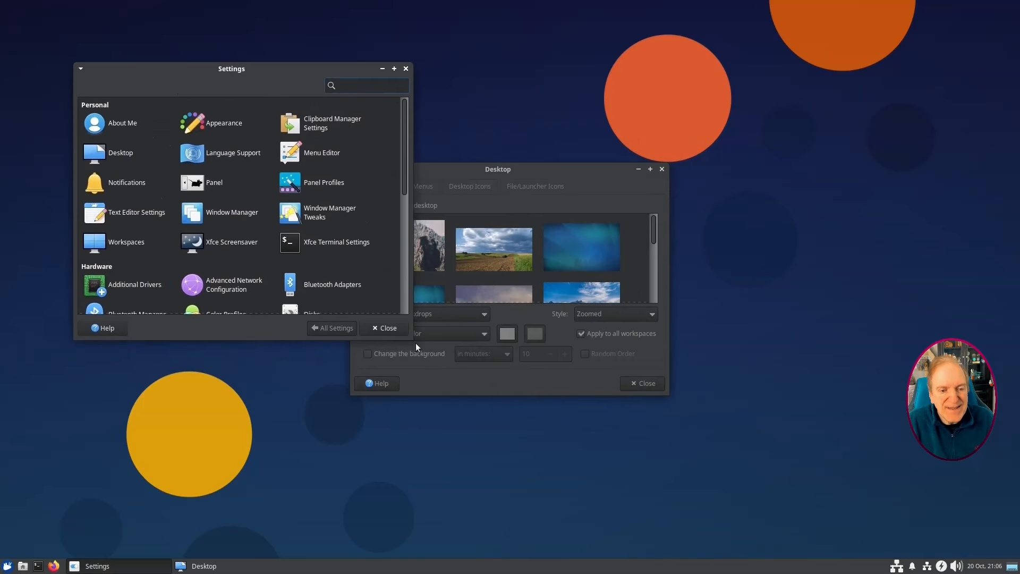
left_click_drag(415, 343, 546, 451)
left_click(582, 167)
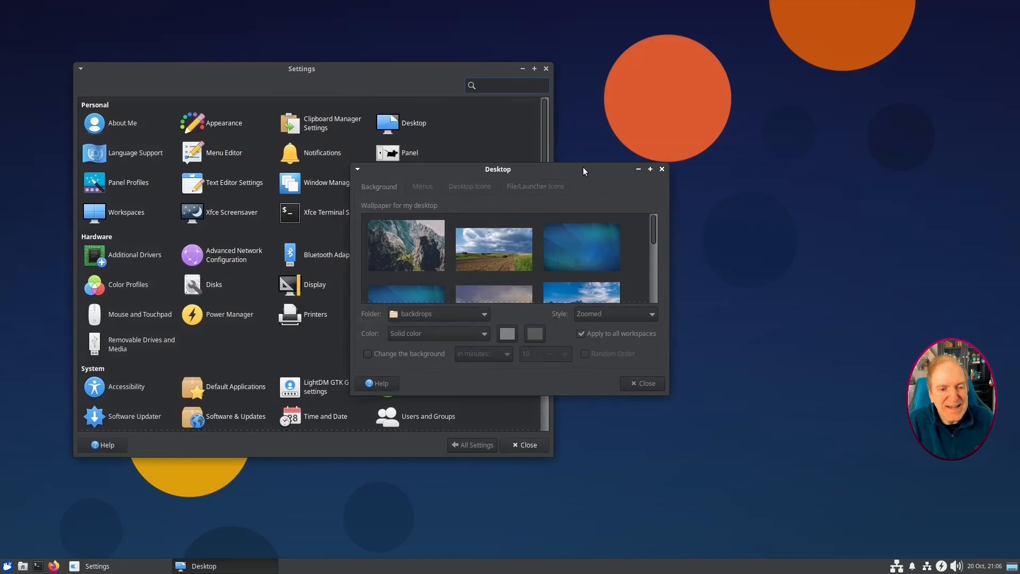
left_click_drag(582, 167, 712, 175)
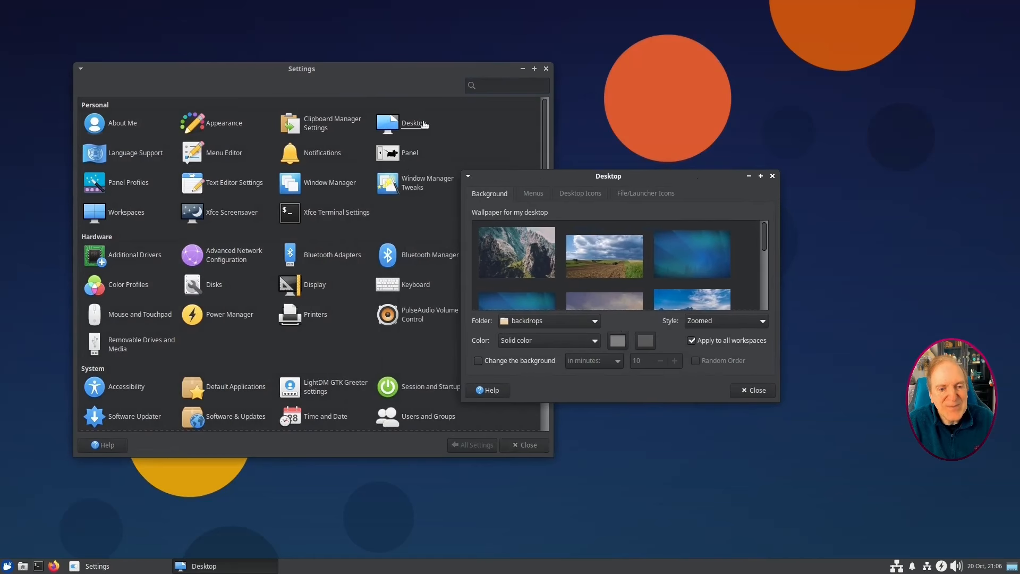
left_click(754, 390)
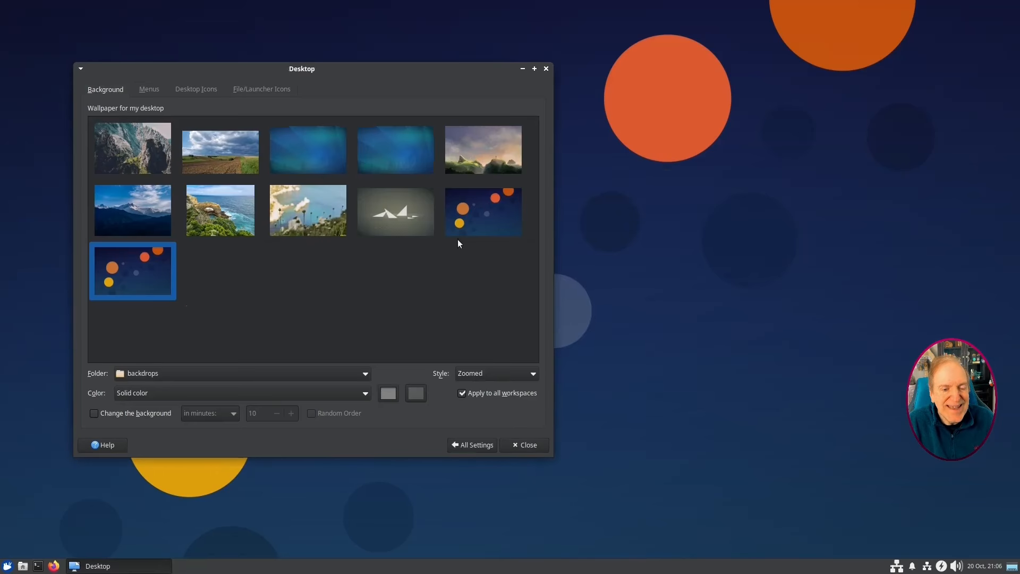
Try the coastal wallpaper with seed heads, and set the painted landscape with a figure on a hill as the background.
left_click_drag(365, 73, 446, 59)
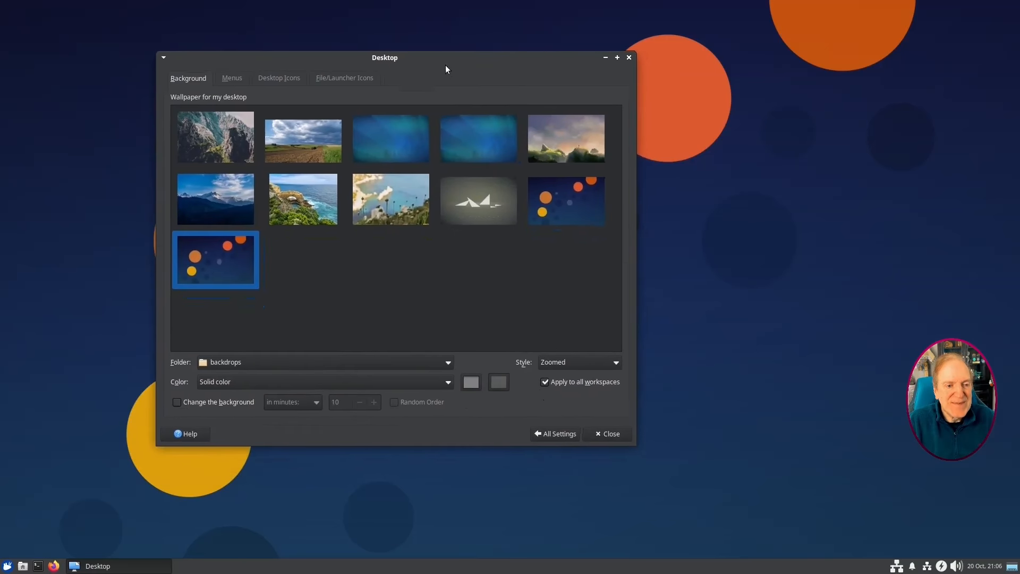
left_click(388, 205)
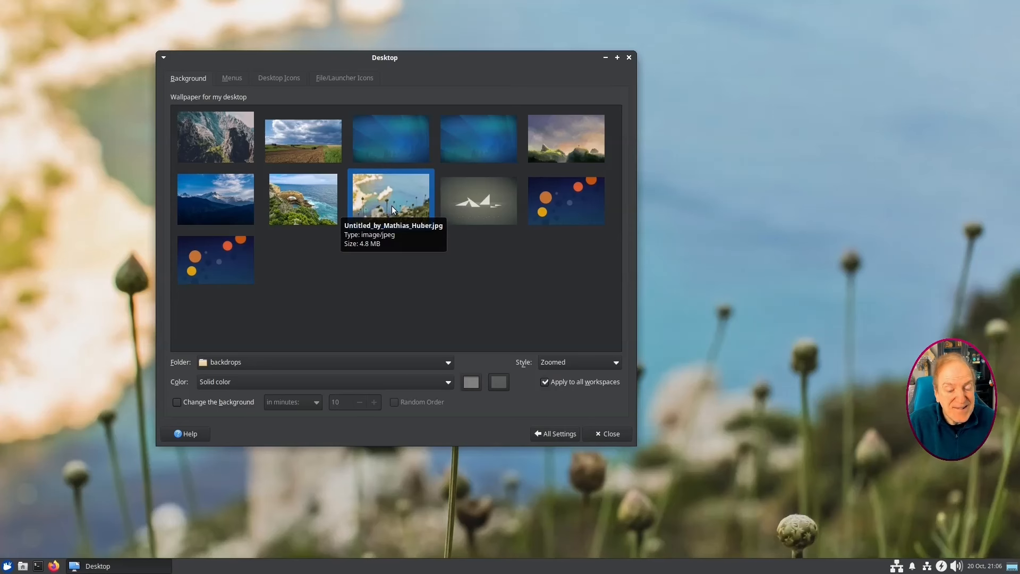
left_click(555, 145)
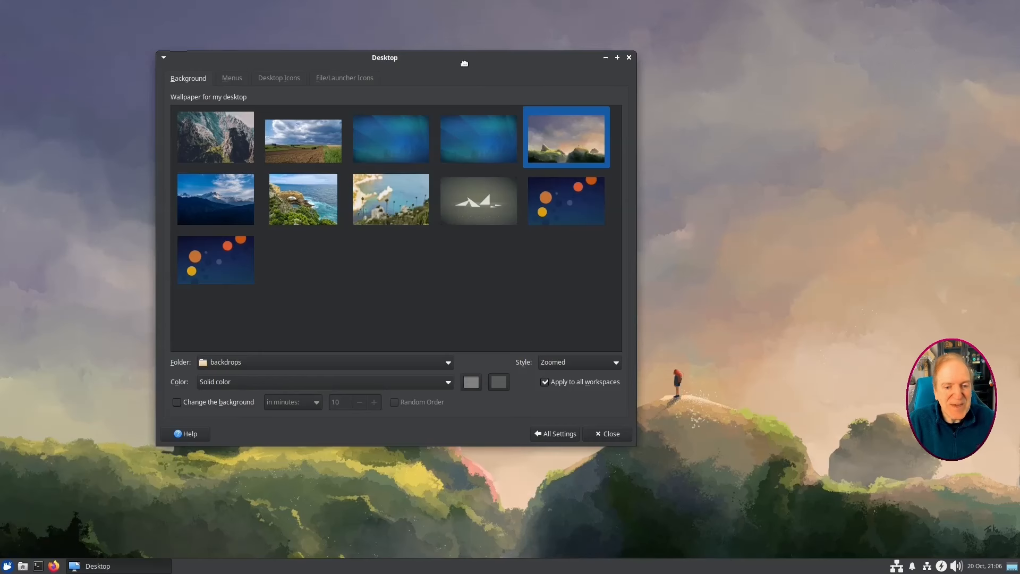
mouse_move(479, 69)
left_mouse_down()
mouse_move(407, 73)
mouse_move(362, 102)
mouse_move(476, 241)
mouse_move(709, 164)
mouse_move(589, 87)
mouse_move(493, 62)
left_mouse_up()
Include the applications menu in the desktop's context menu, comparing that menu before and after the change.
left_click(273, 87)
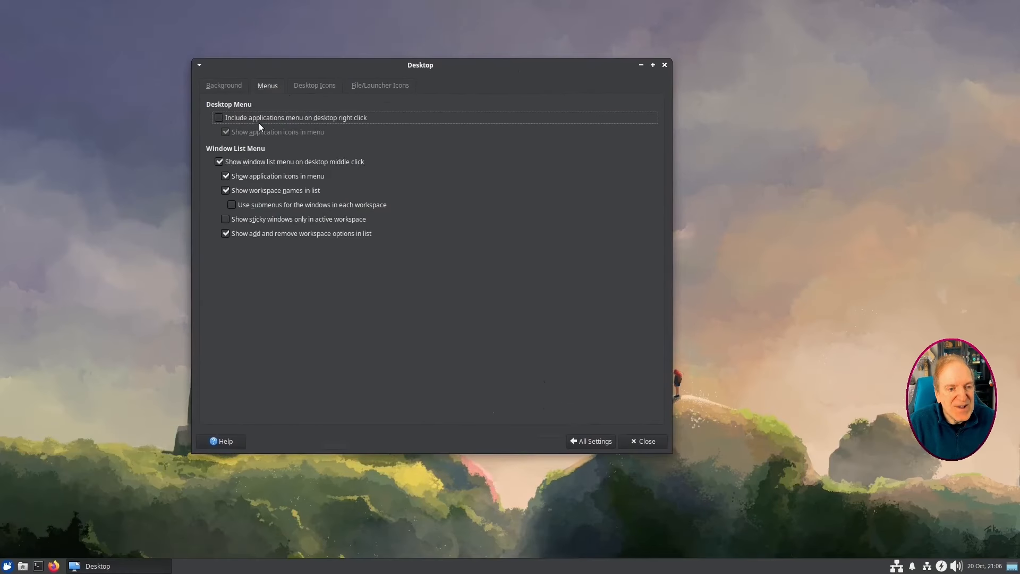
right_click(124, 97)
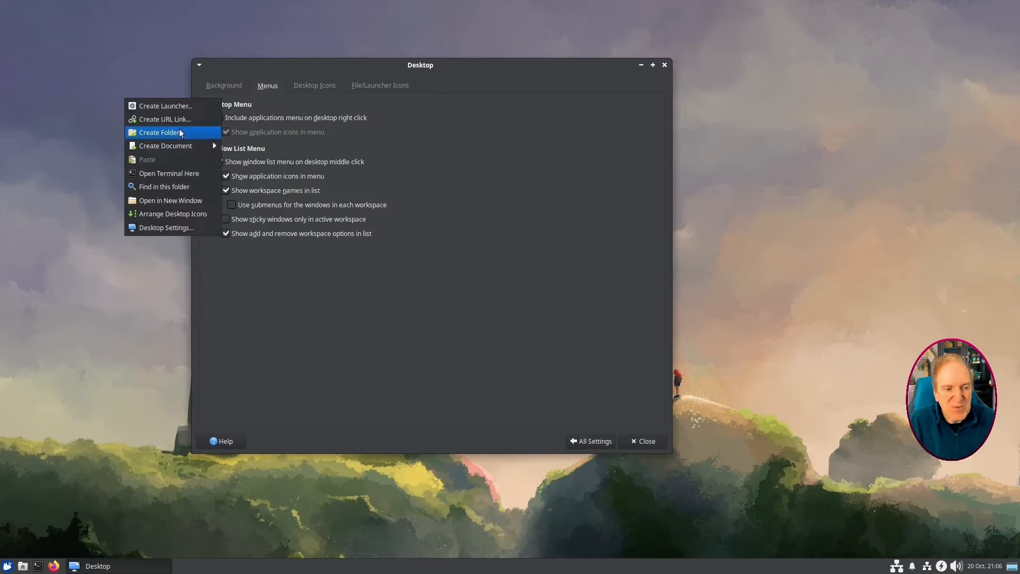
left_click(413, 125)
left_click(218, 117)
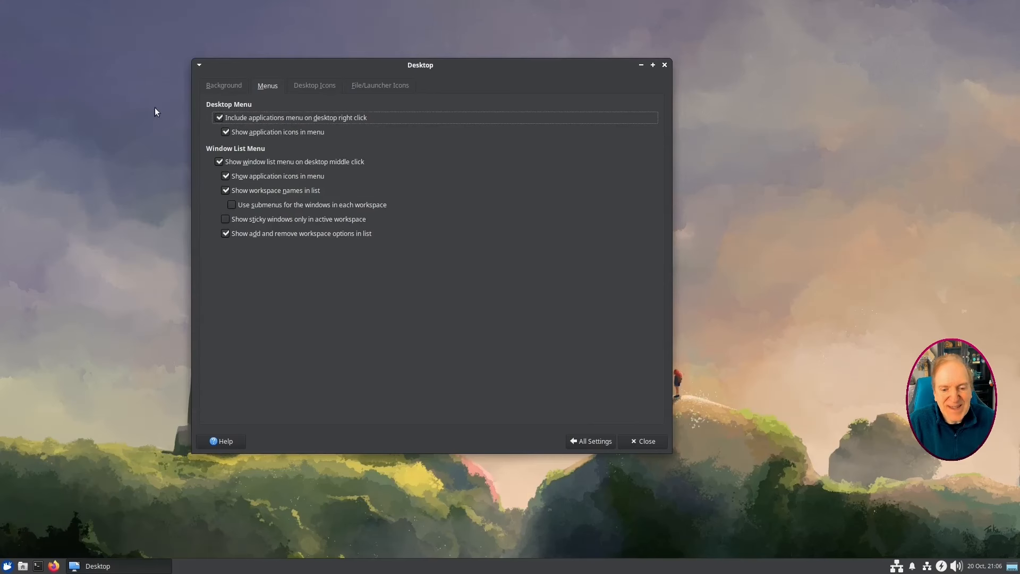
right_click(97, 91)
mouse_move(123, 235)
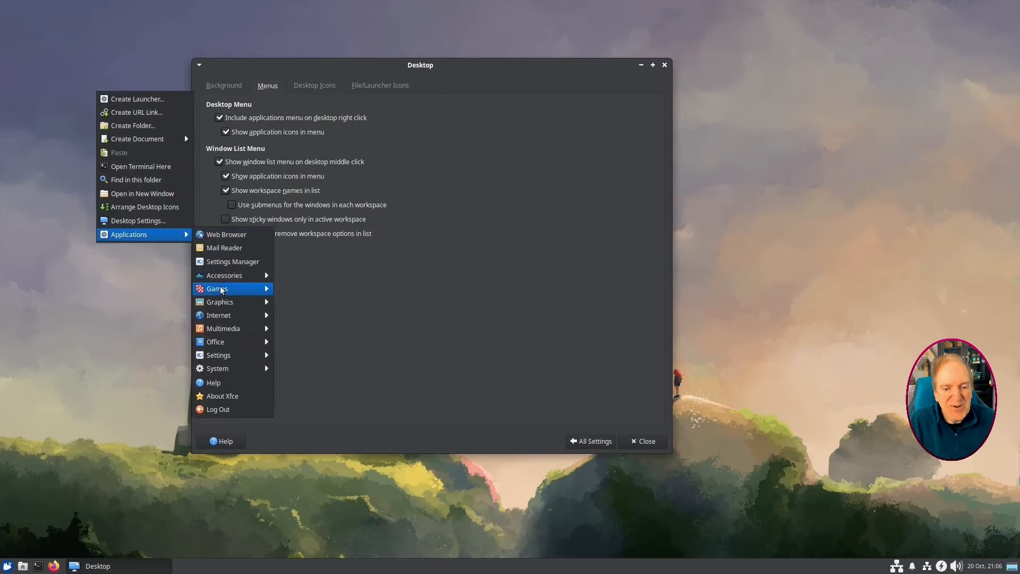
mouse_move(227, 319)
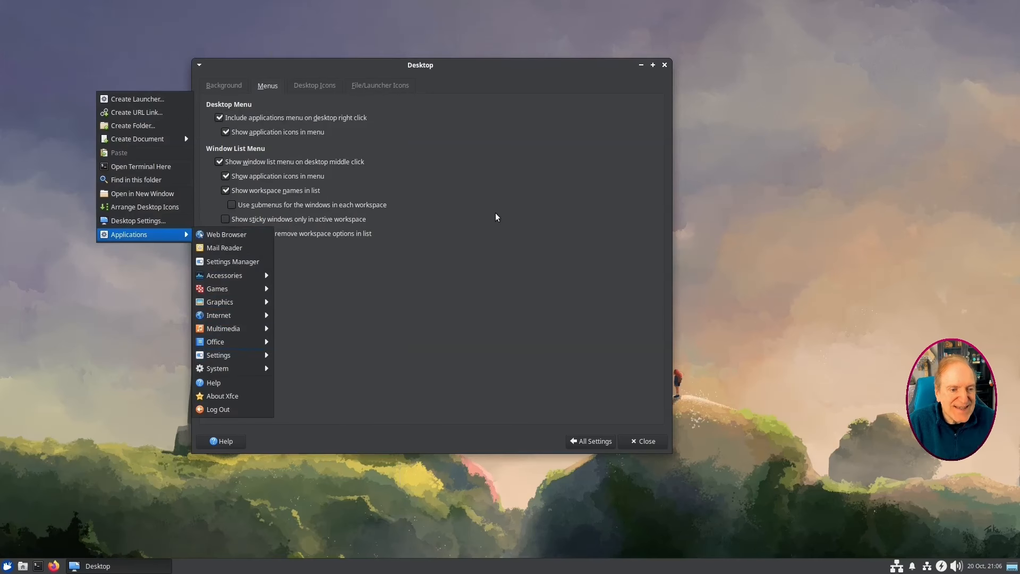
left_click(481, 213)
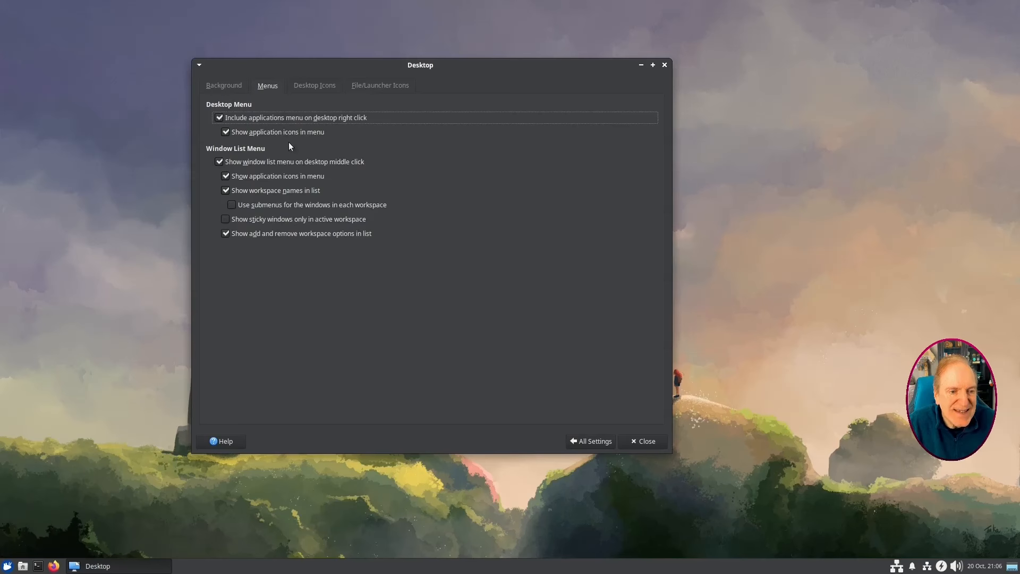
Go over the Desktop Icons options, trying the primary display setting, and open the File/Launcher Icons options.
left_click(315, 86)
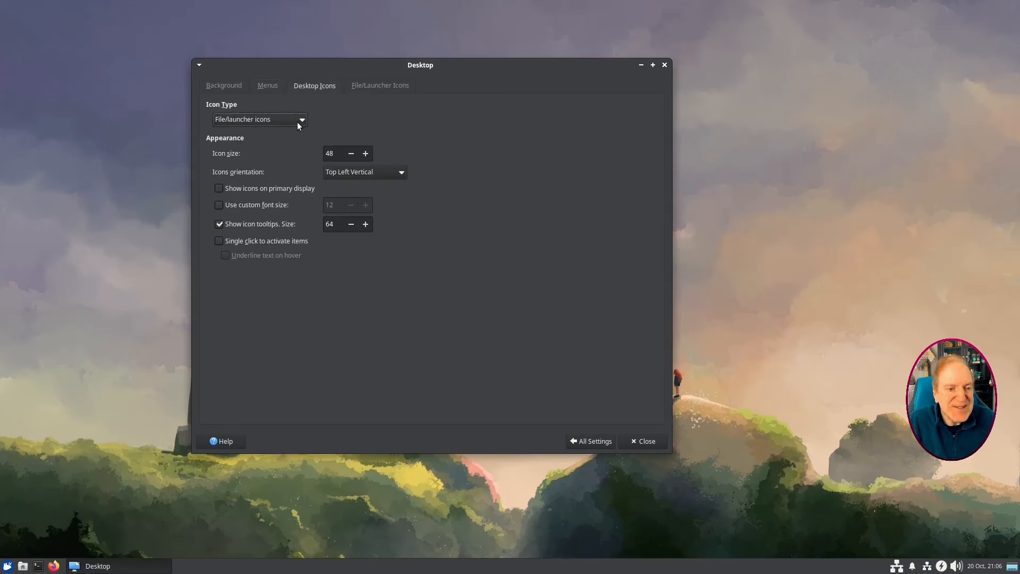
left_click(221, 188)
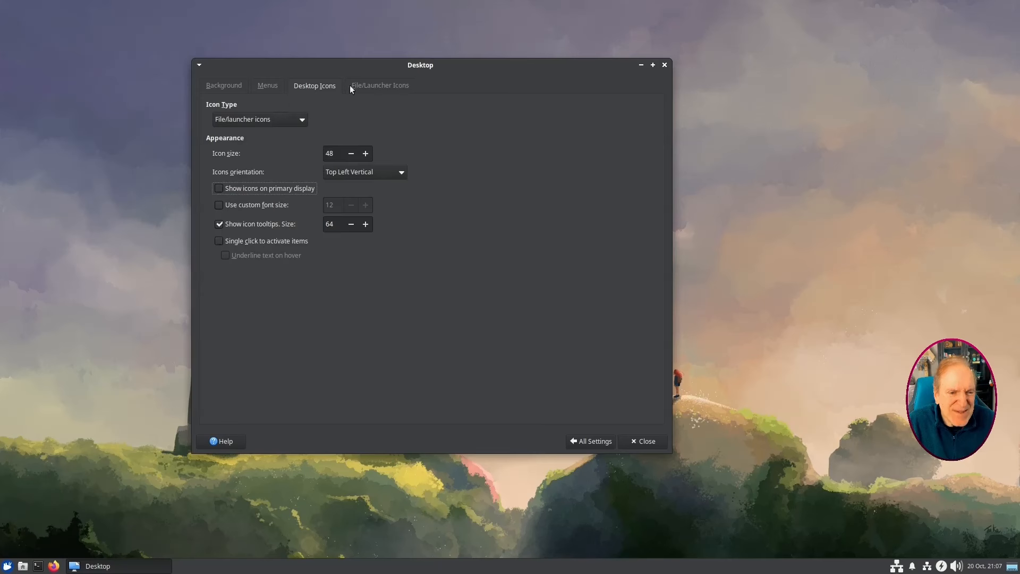
left_click(380, 85)
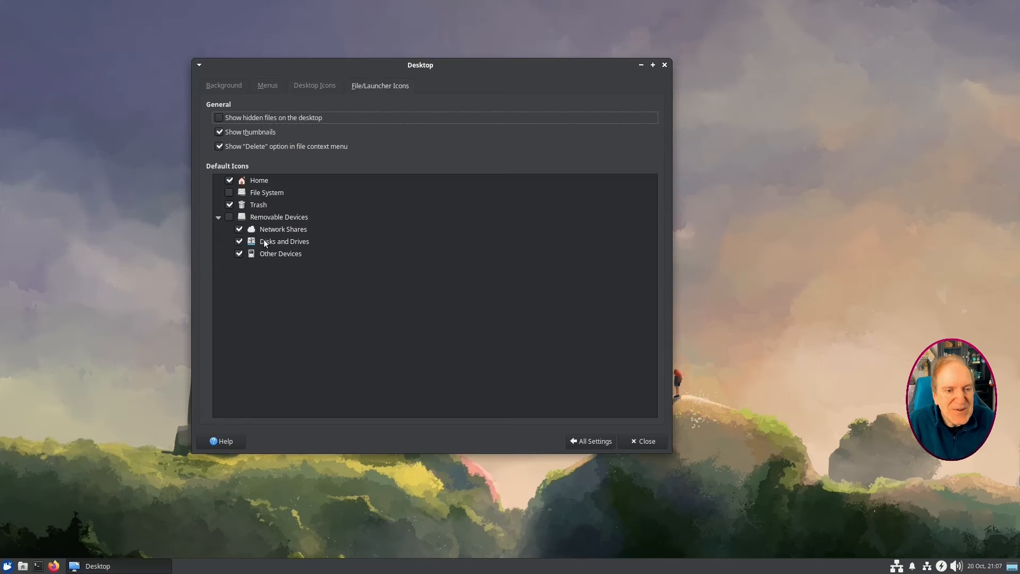
Try switching the Home, File System and Removable Devices default icons, leaving only Home and Trash enabled at the top level.
left_click(229, 181)
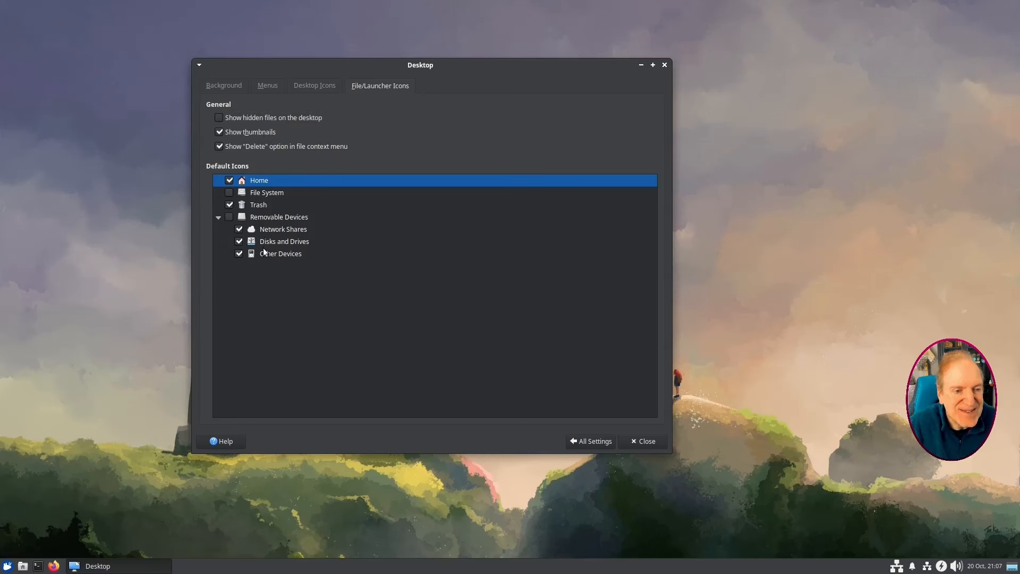
left_click(230, 192)
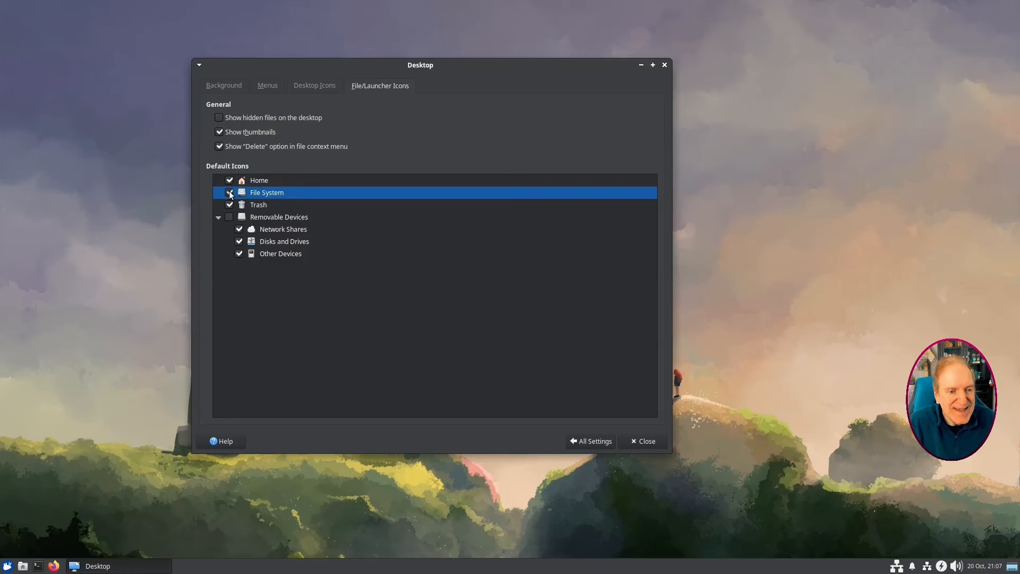
left_click(230, 192)
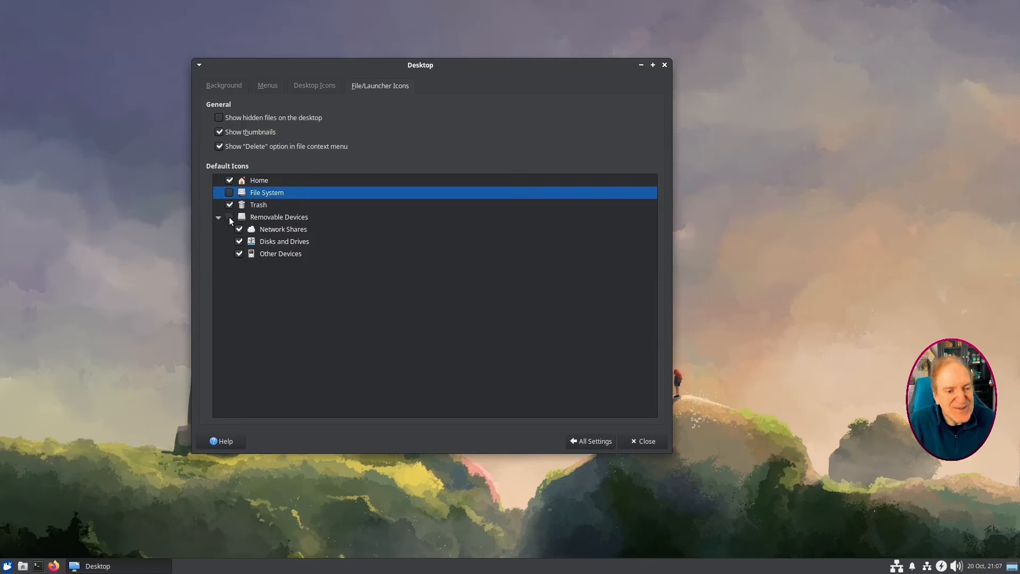
left_click(229, 217)
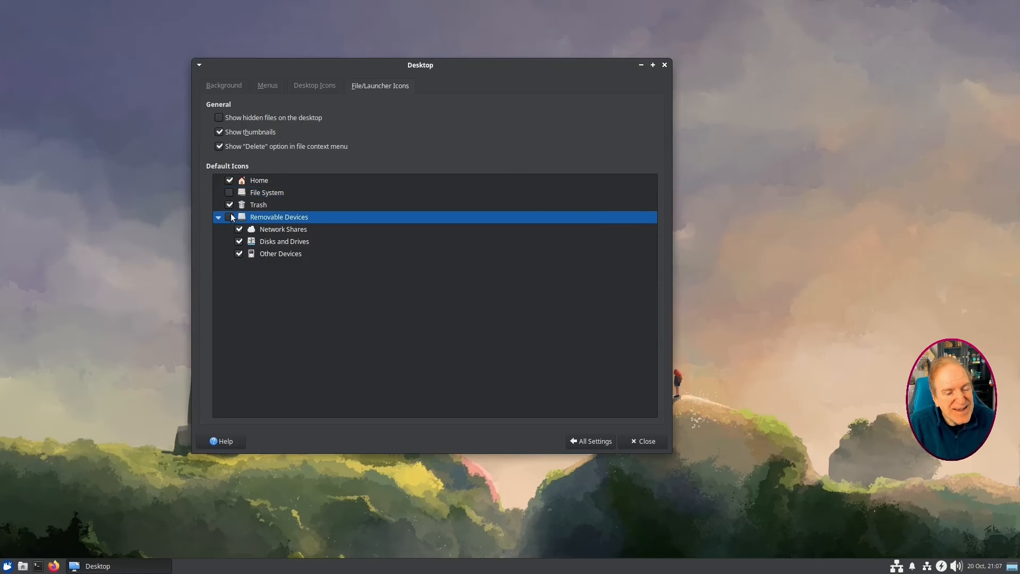
left_click_drag(322, 71, 287, 80)
left_click(194, 200)
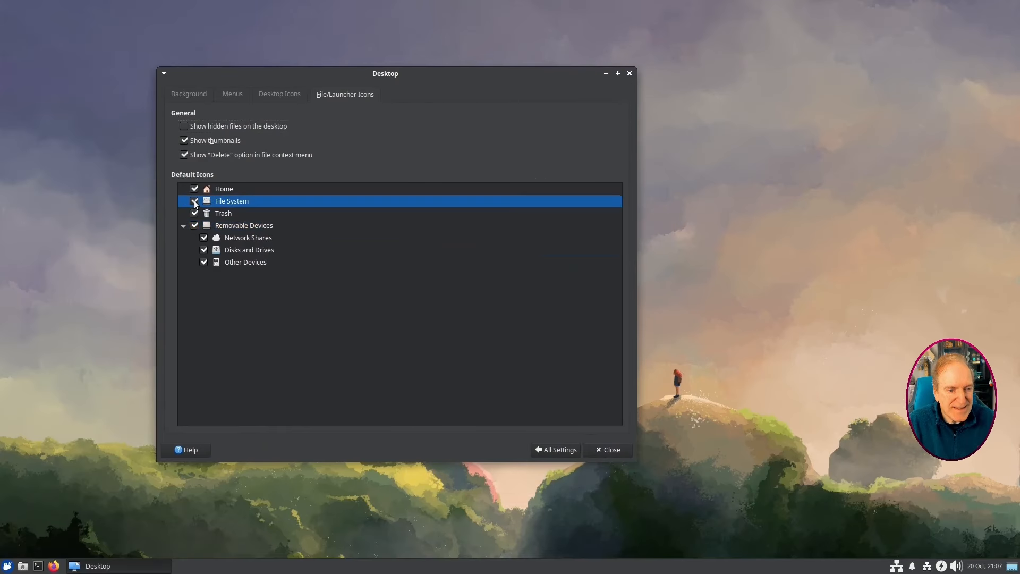
left_click(195, 190)
left_click(193, 200)
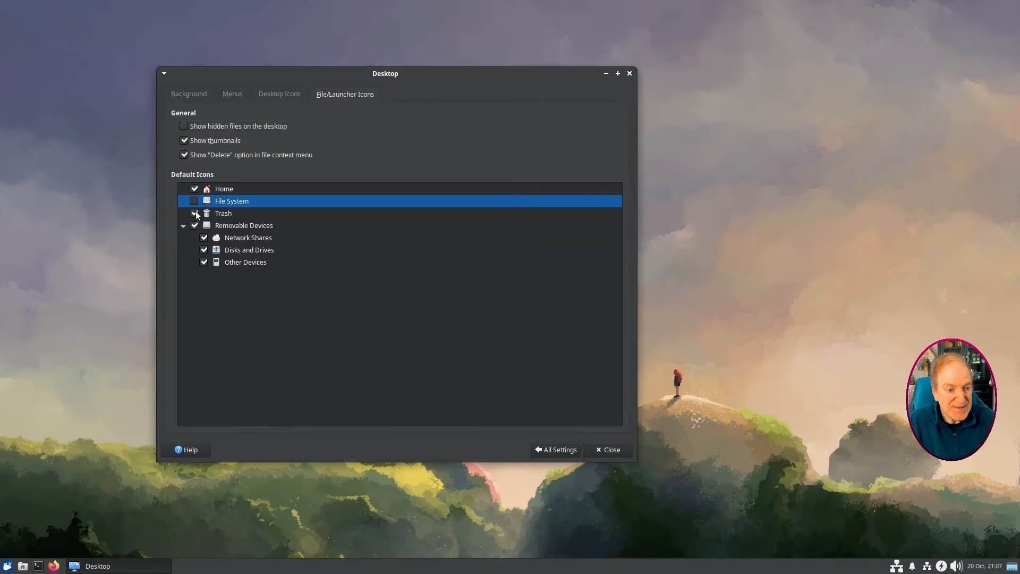
left_click(196, 226)
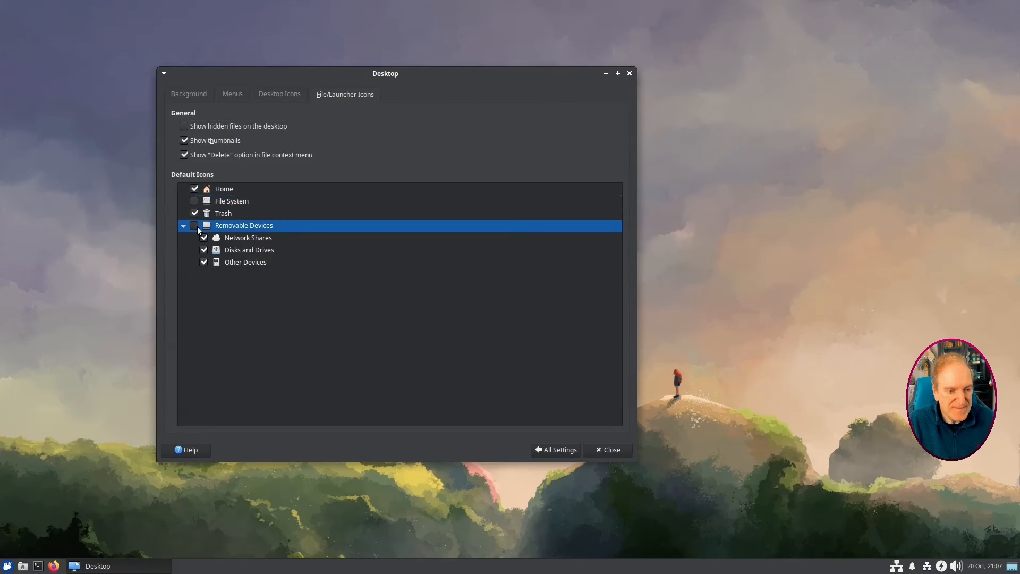
Refresh the desktop to load its icons, and remove Trash from the default desktop icons.
left_click(119, 187)
key("F5")
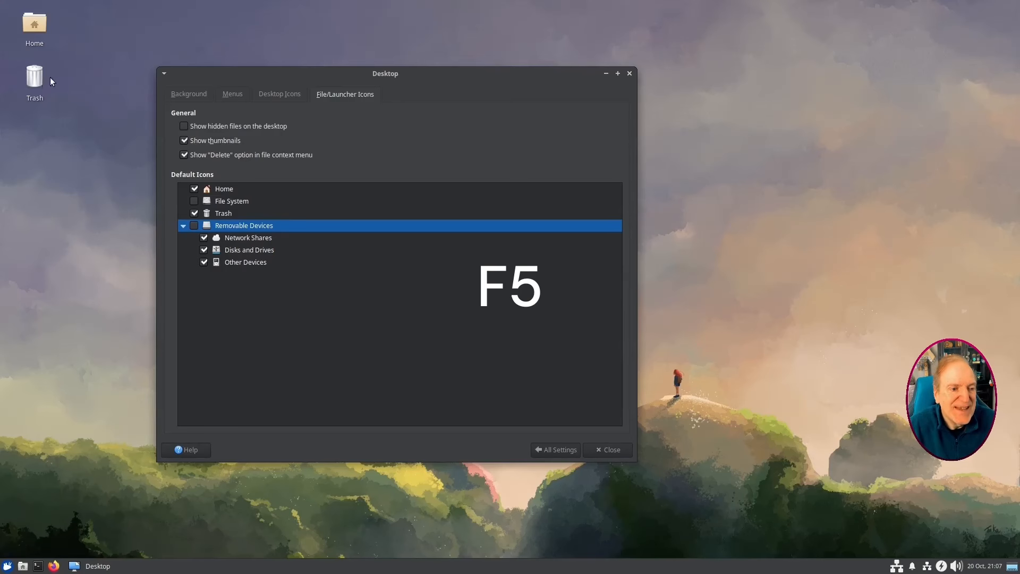
left_click(195, 213)
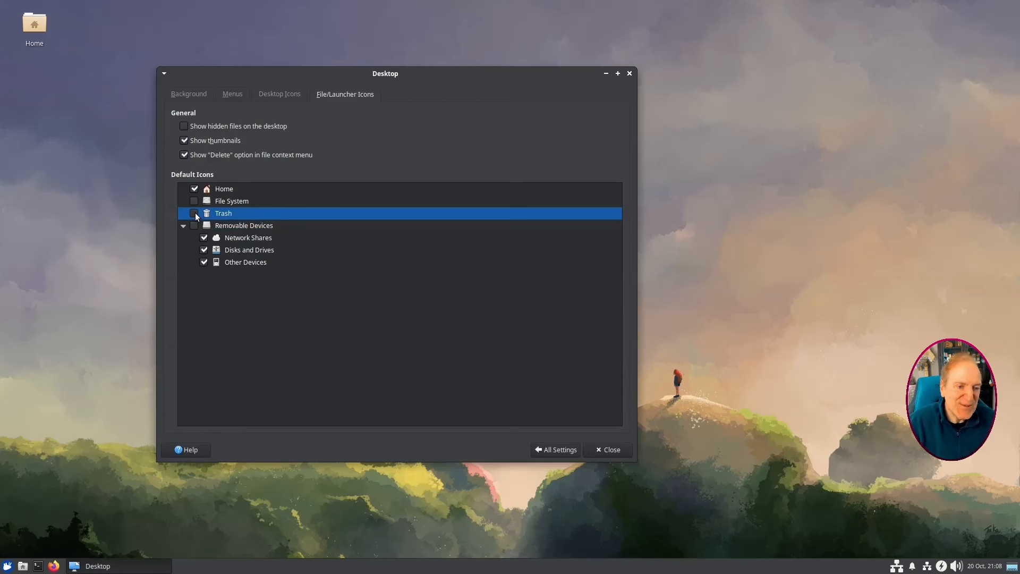
Enable the Trash and File System default icons on the desktop, keeping the Home icon enabled.
left_click(195, 213)
left_click(195, 190)
left_click(194, 189)
left_click(194, 202)
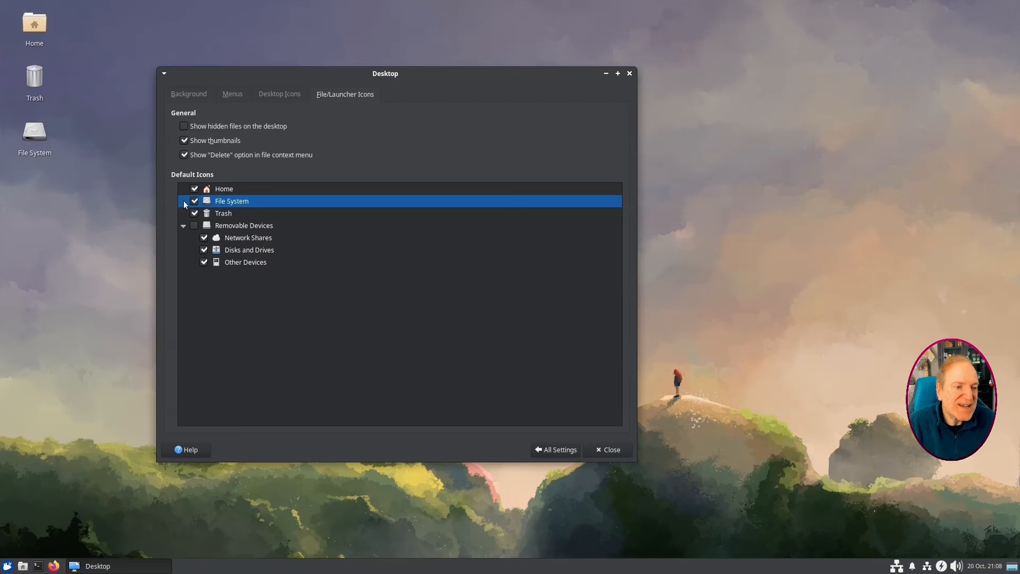
Open File System from its desktop icon to view the root folders, and close the file manager window.
left_click(35, 134)
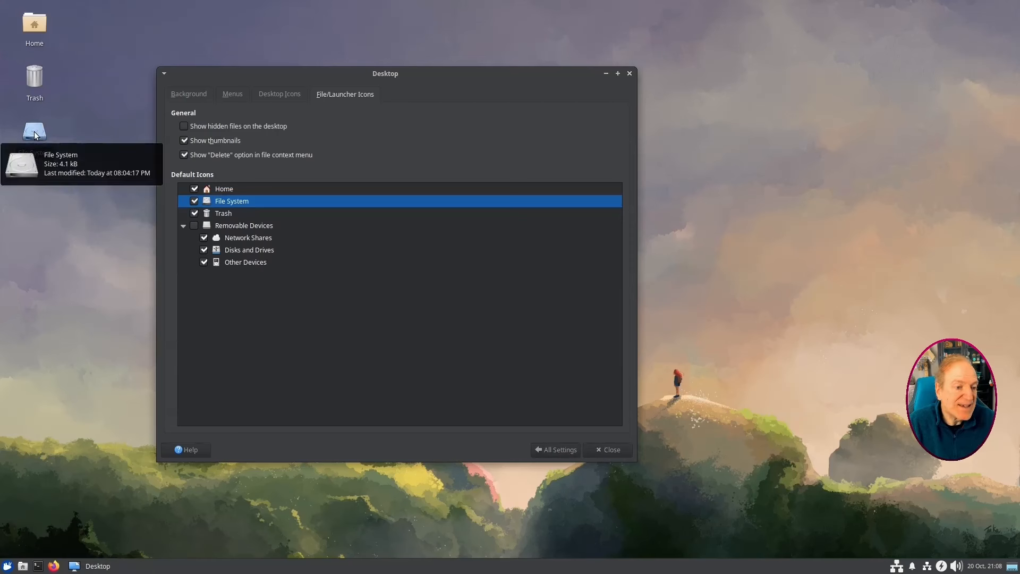
double_click(35, 133)
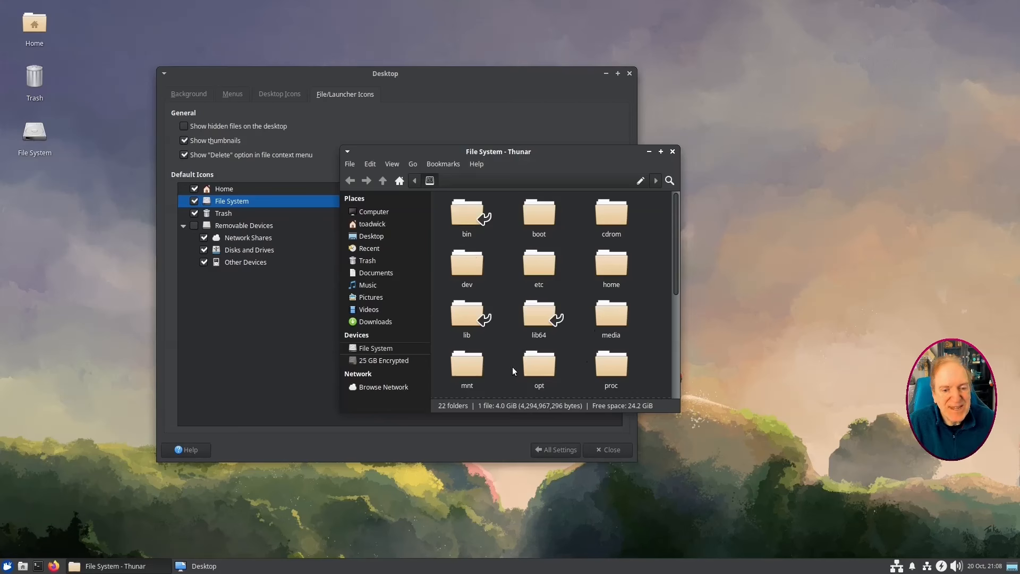
left_click(672, 151)
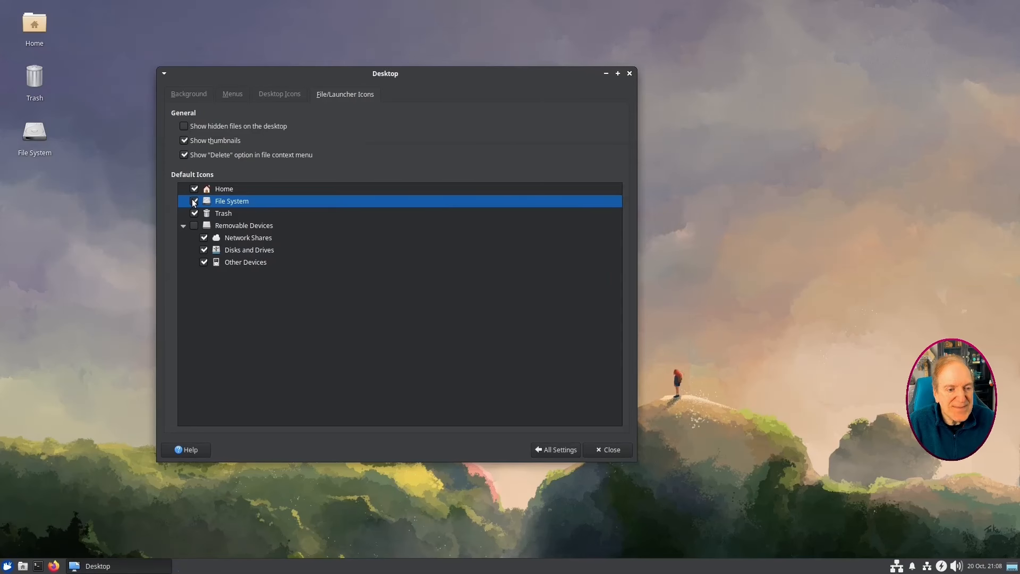
Try showing hidden files on the desktop and turn the option off again.
left_click(185, 127)
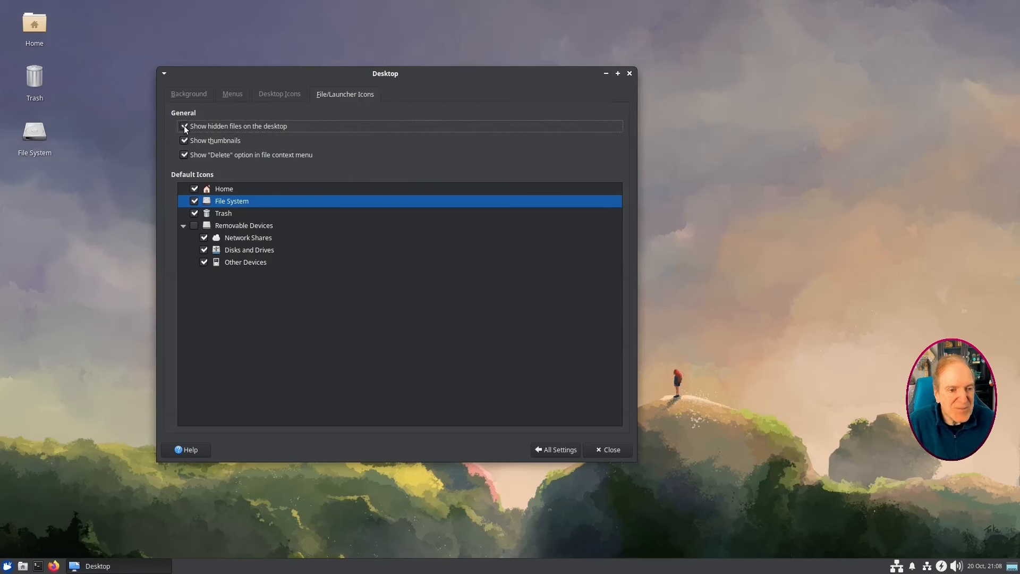
left_click(184, 126)
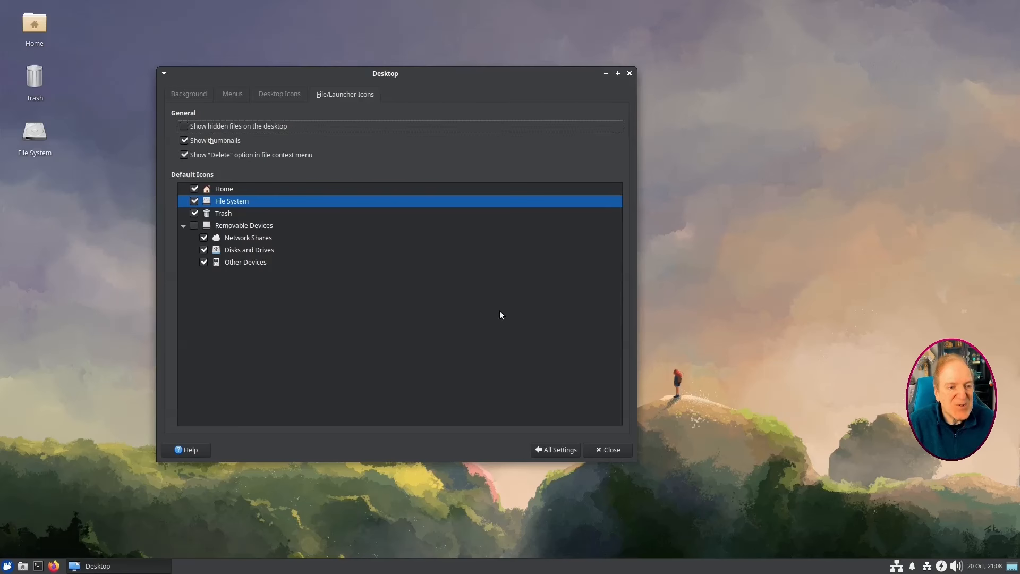
In the Window Manager settings, preview themes such as Daloa, Default-hdpi, Kokodi, Moheli and Numix, and apply the Default theme.
left_click(555, 451)
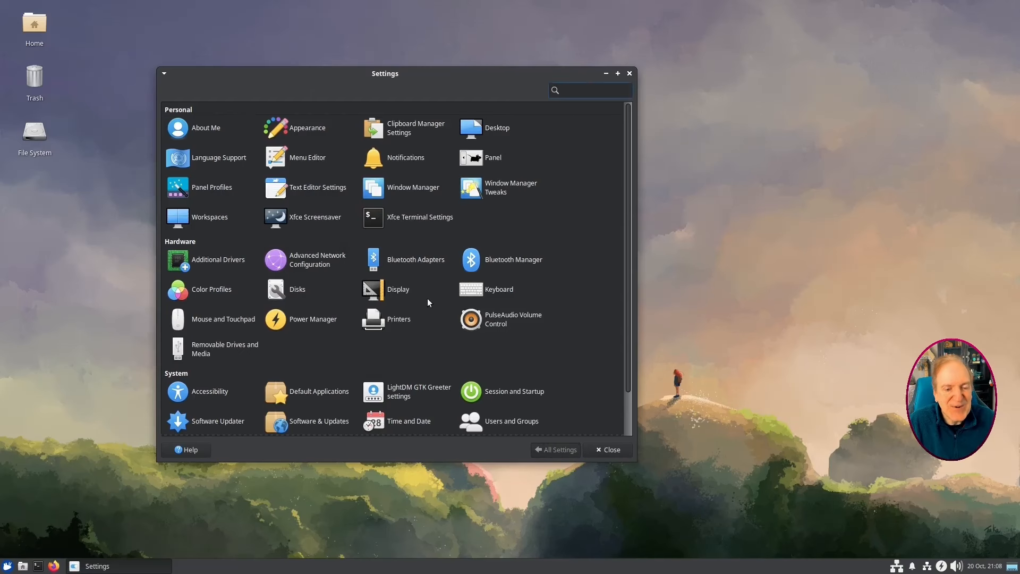
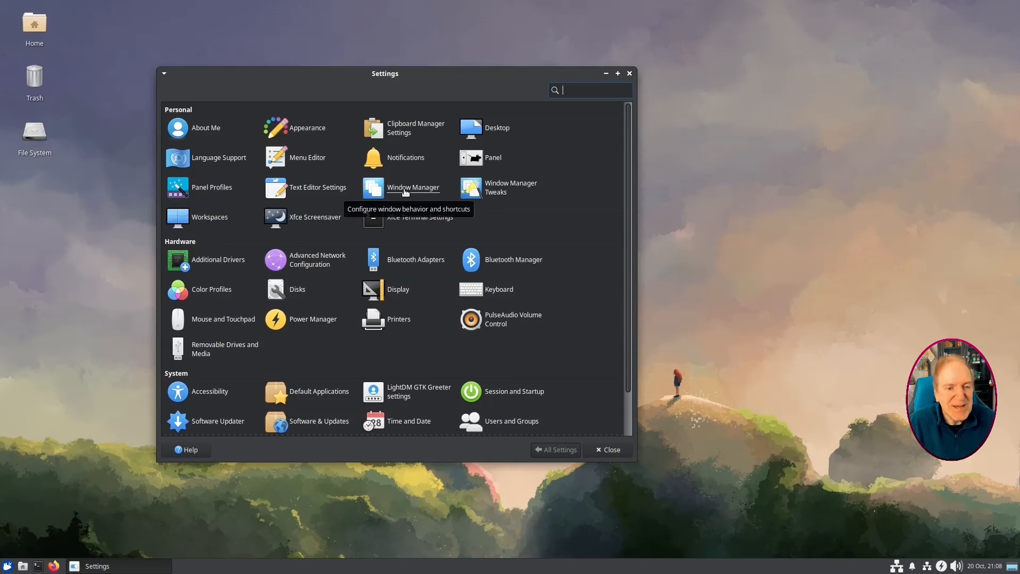
left_click(405, 190)
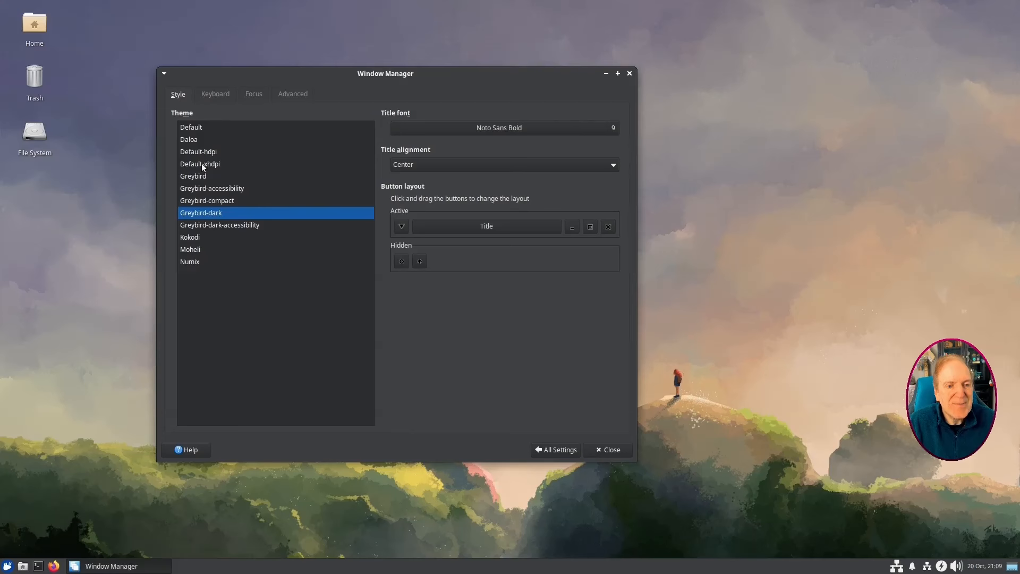
left_click(191, 141)
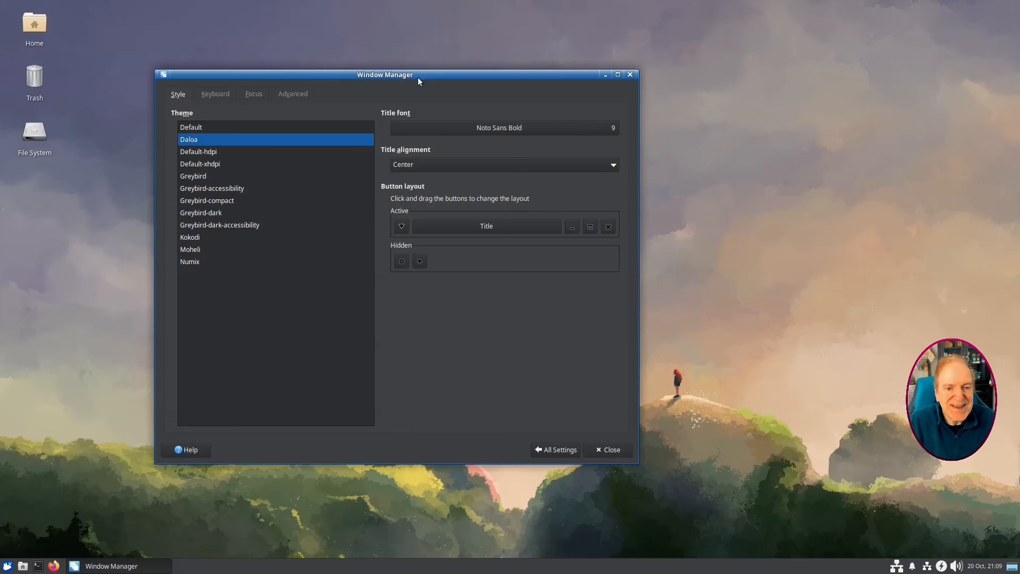
left_click(196, 153)
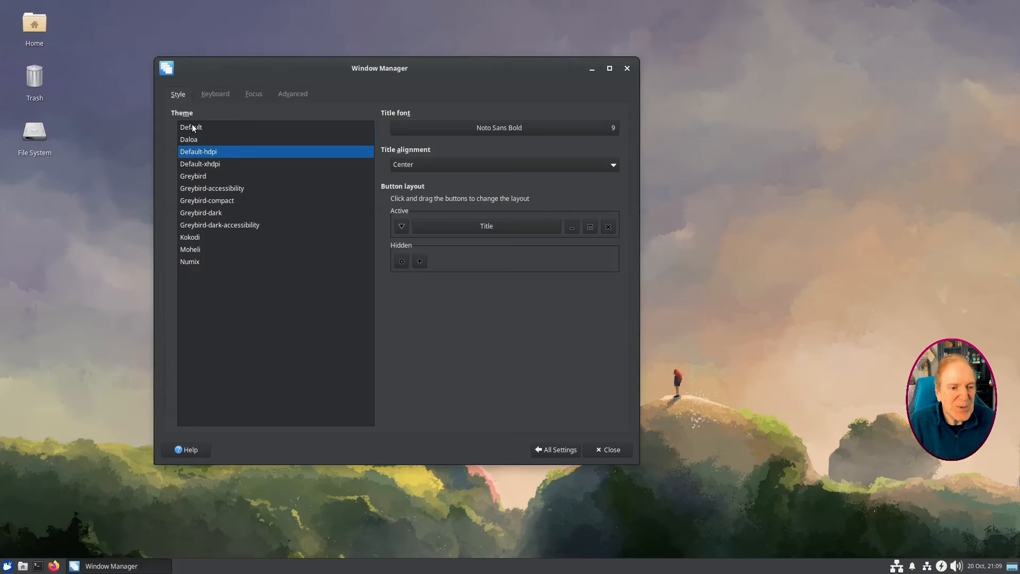
left_click(192, 127)
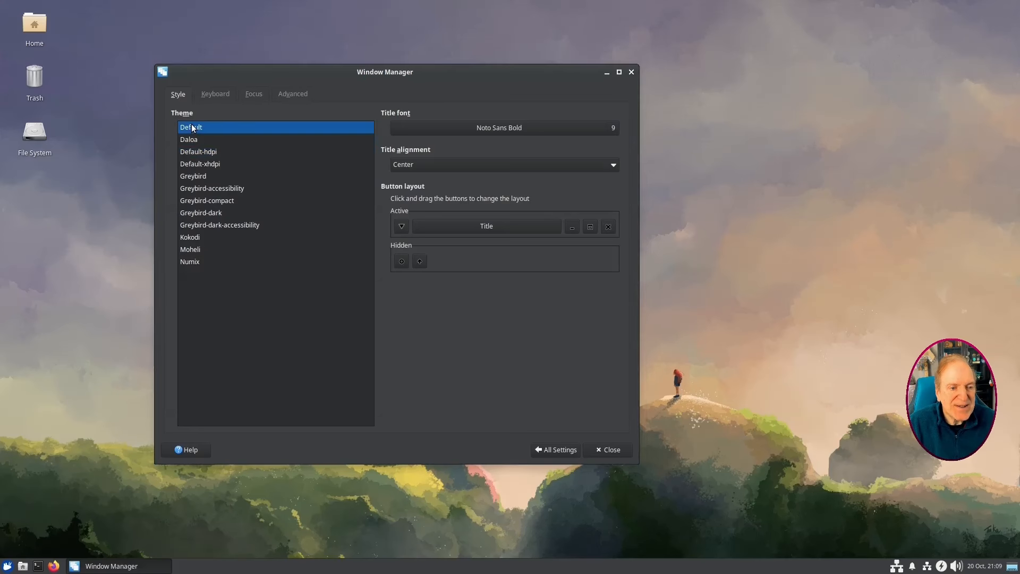
left_click(205, 202)
left_click(209, 214)
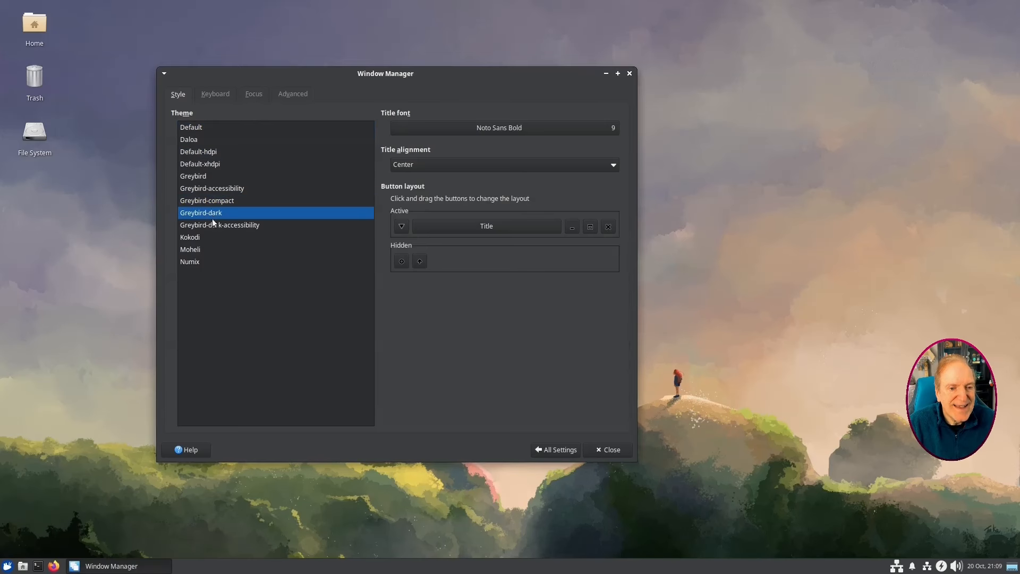
left_click(212, 225)
left_click(196, 240)
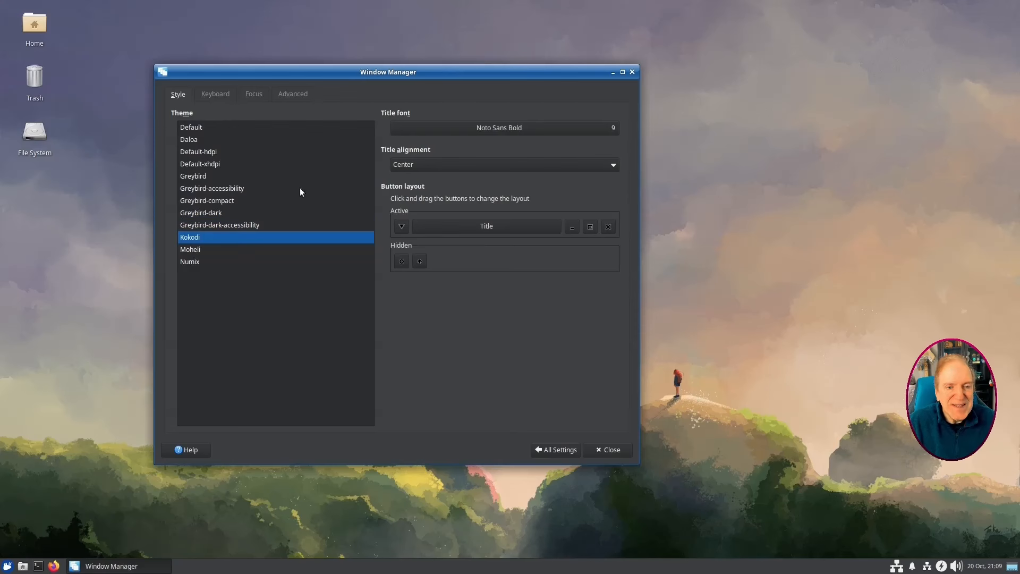
left_click(193, 250)
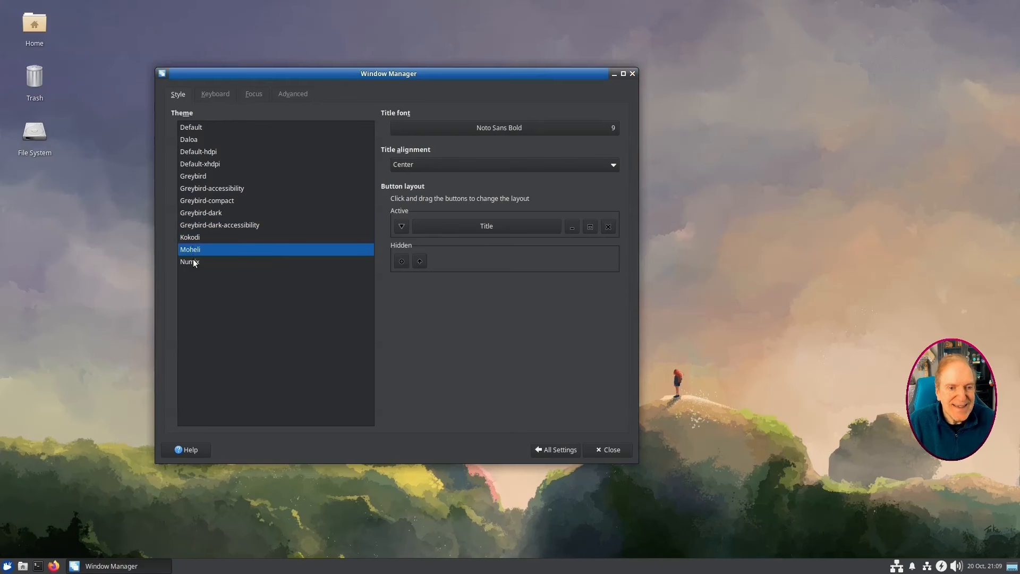
left_click(194, 262)
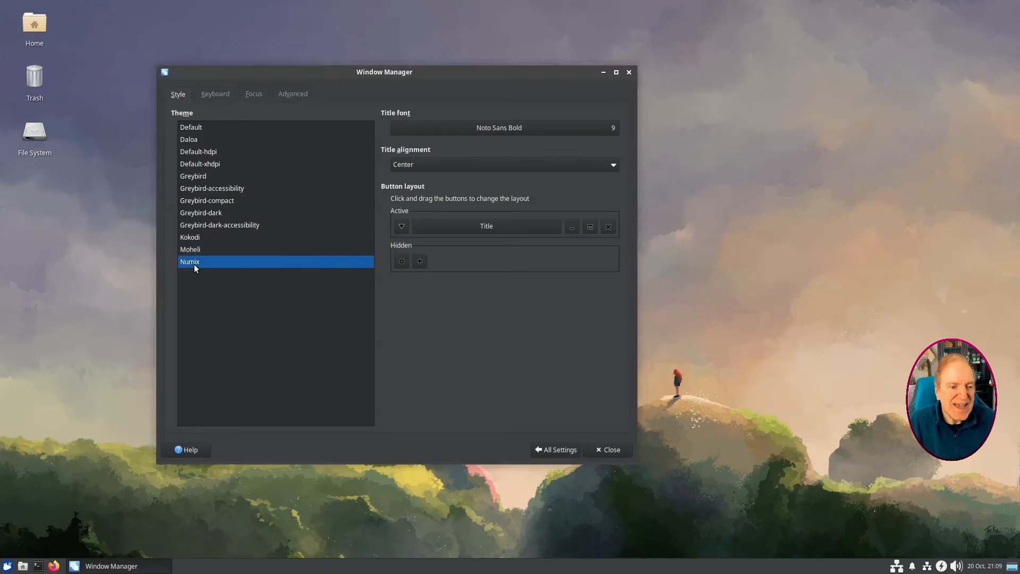
left_click(193, 126)
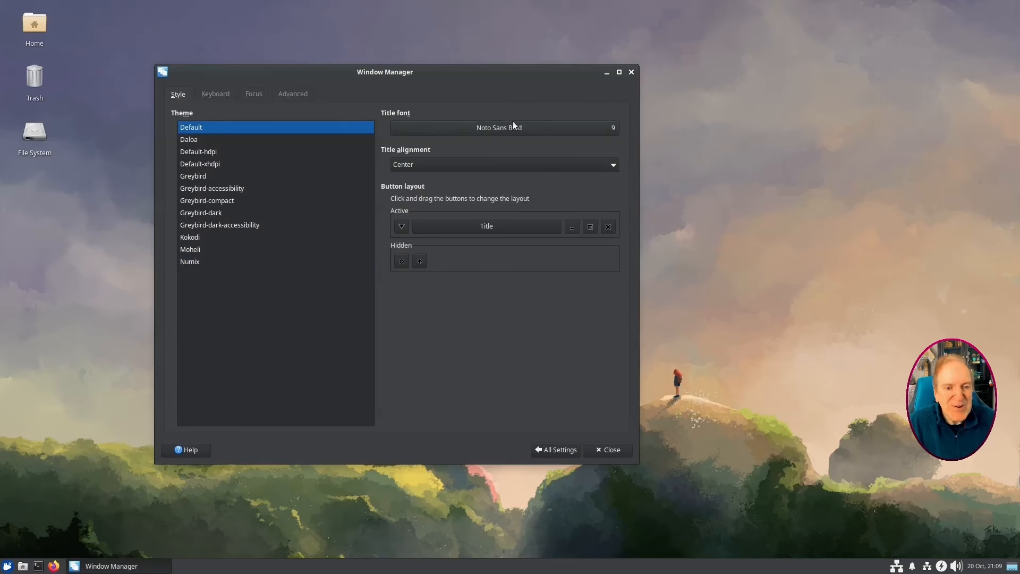
Change the window title font to Noto Sans Italic.
left_click(570, 130)
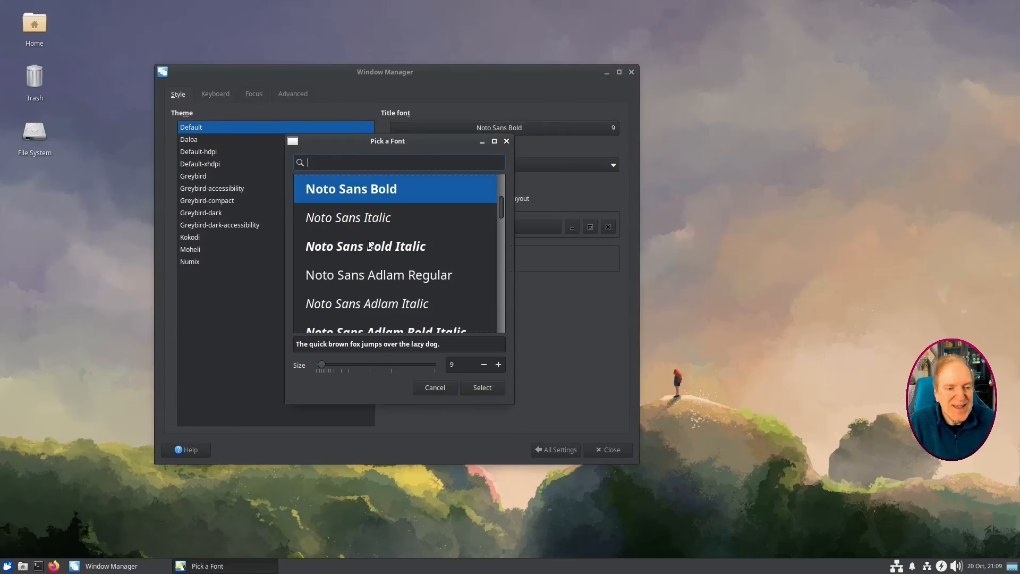
left_click(360, 221)
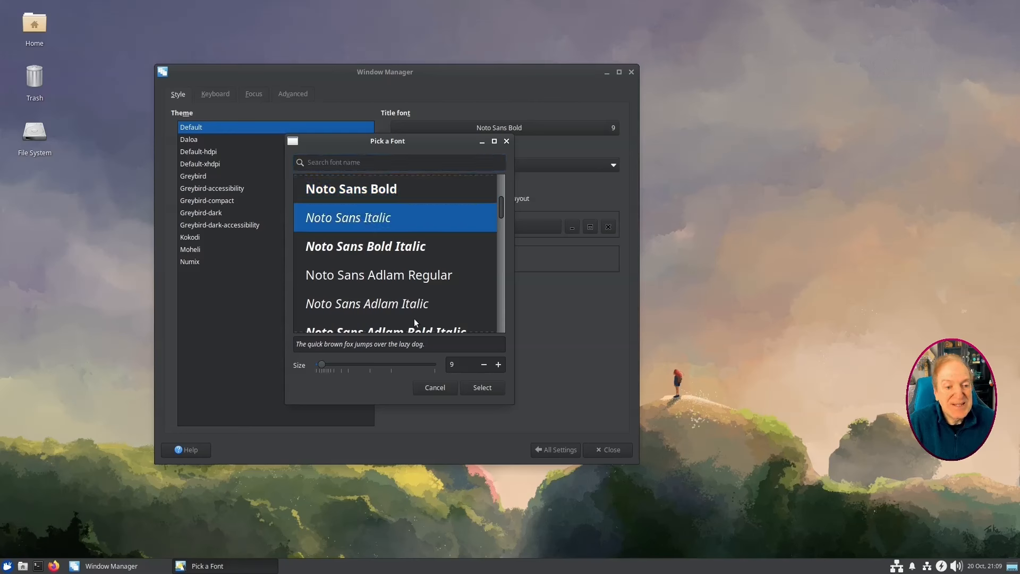
left_click(486, 387)
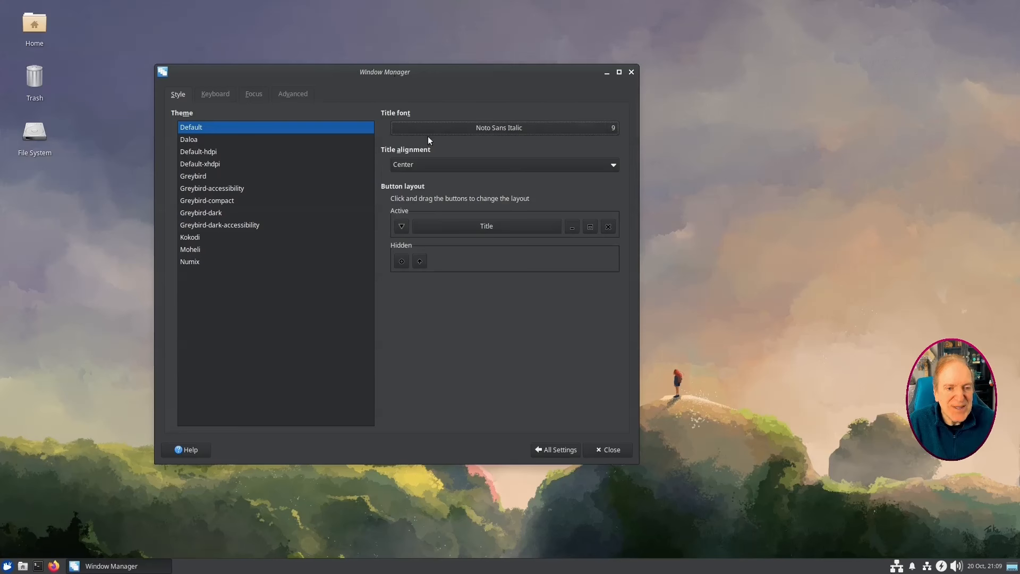
Try aligning window titles to the left and set the title alignment back to Center.
left_click(465, 165)
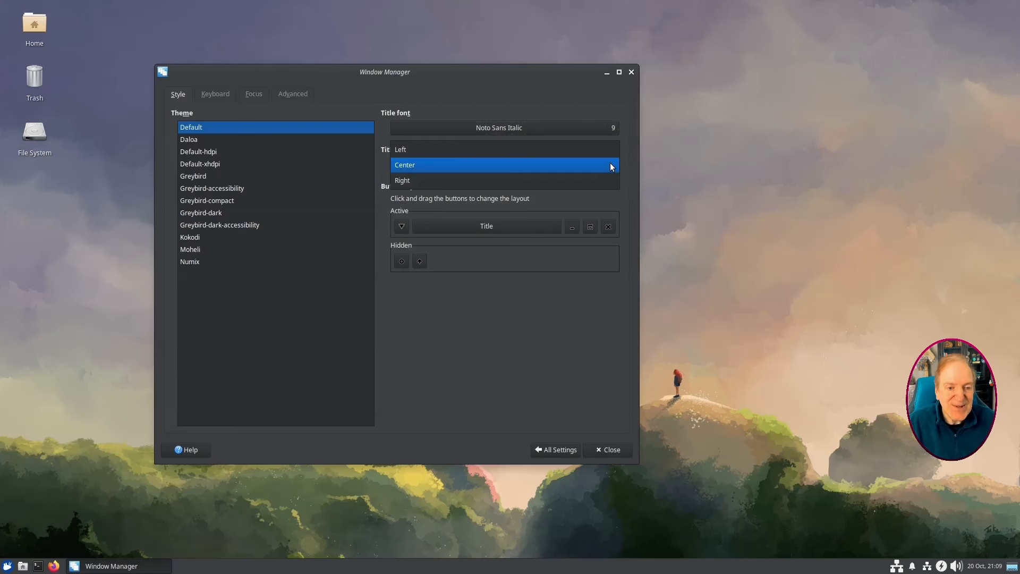
left_click(461, 149)
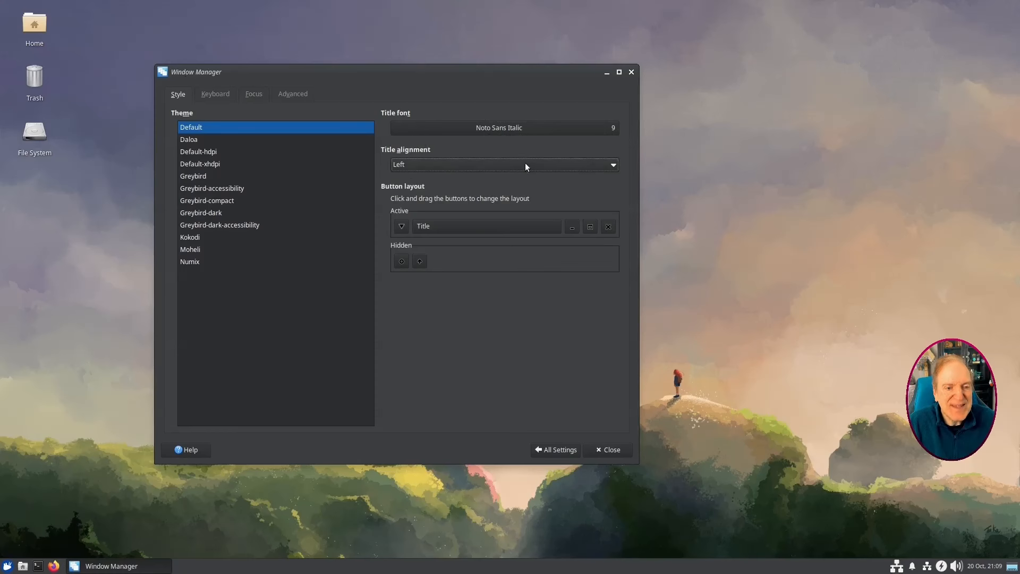
left_click(611, 166)
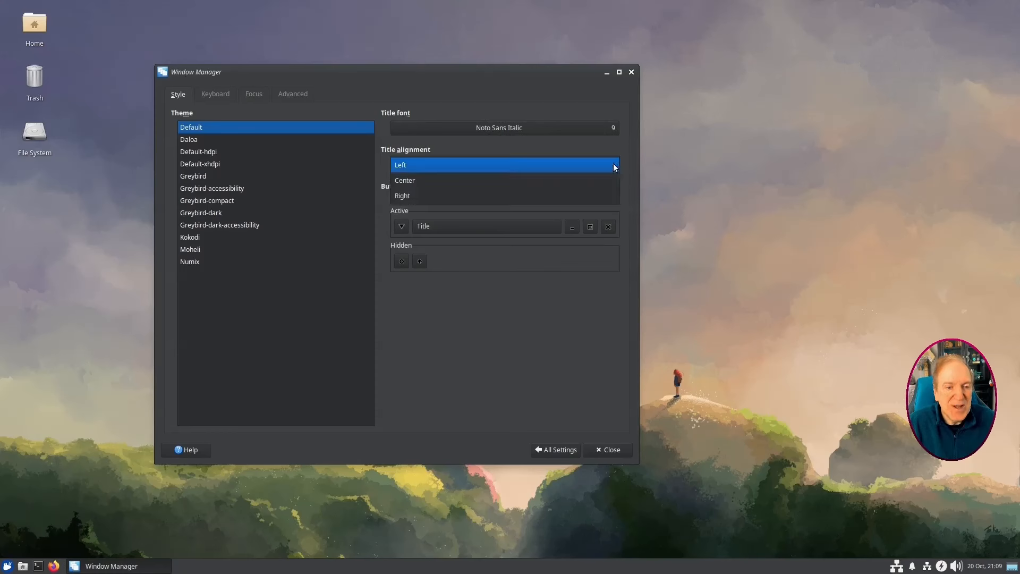
left_click(458, 181)
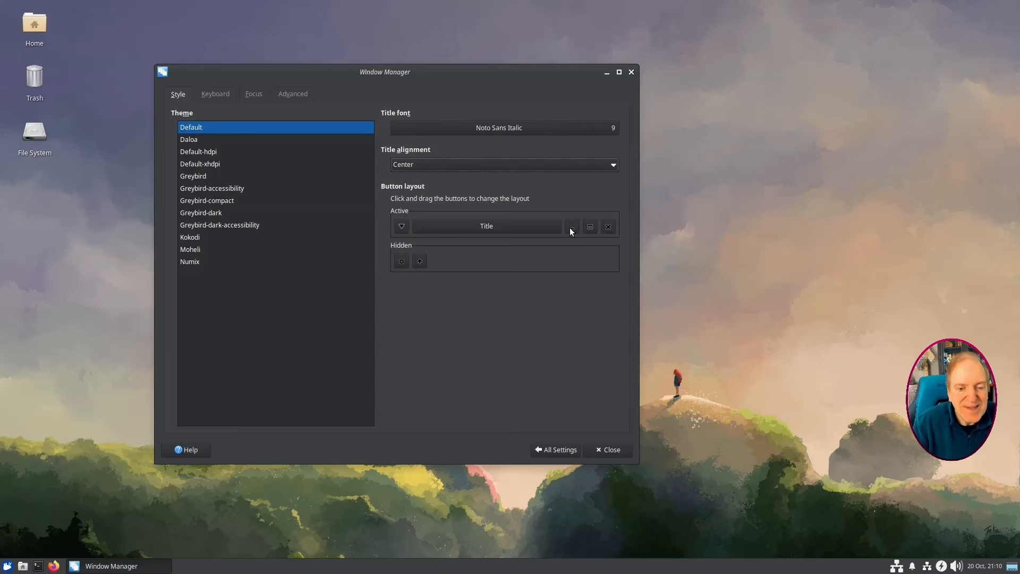
Rearrange the title-bar layout so minimize, maximize and close sit before the title and the window menu sits after it.
left_click_drag(570, 227, 398, 227)
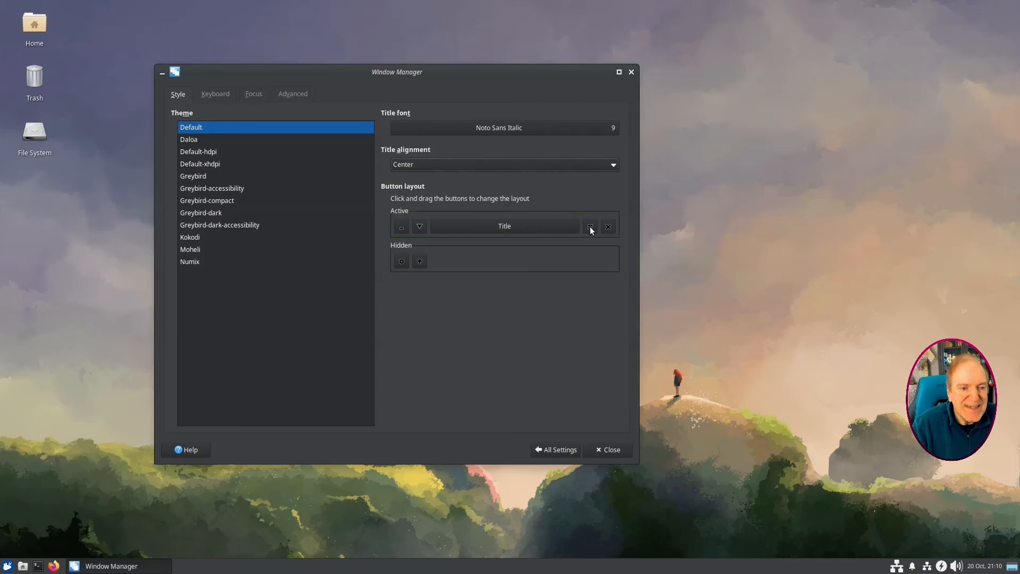
left_click_drag(590, 227, 417, 226)
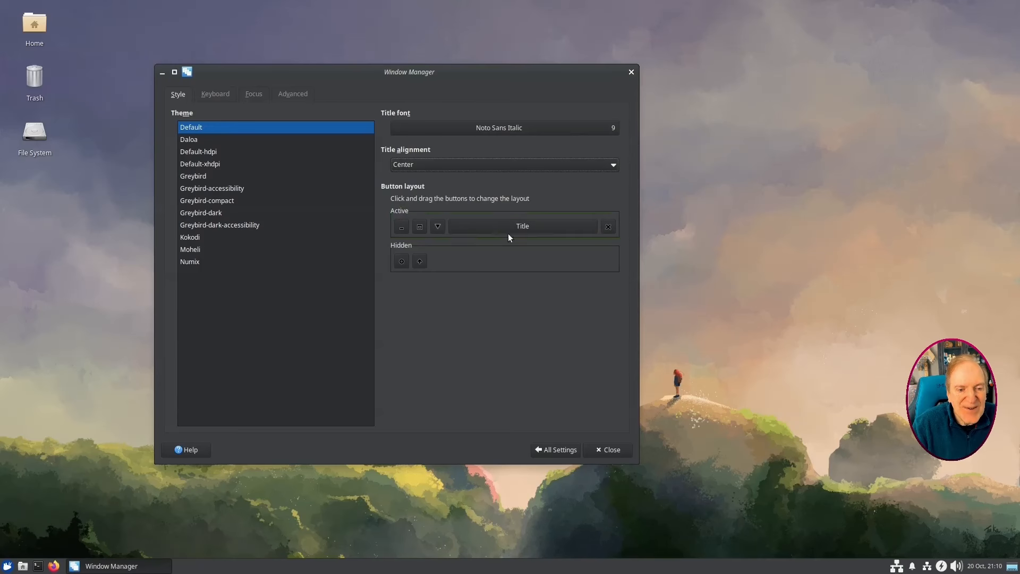
mouse_move(611, 227)
left_mouse_down()
mouse_move(431, 227)
mouse_move(609, 228)
left_mouse_up()
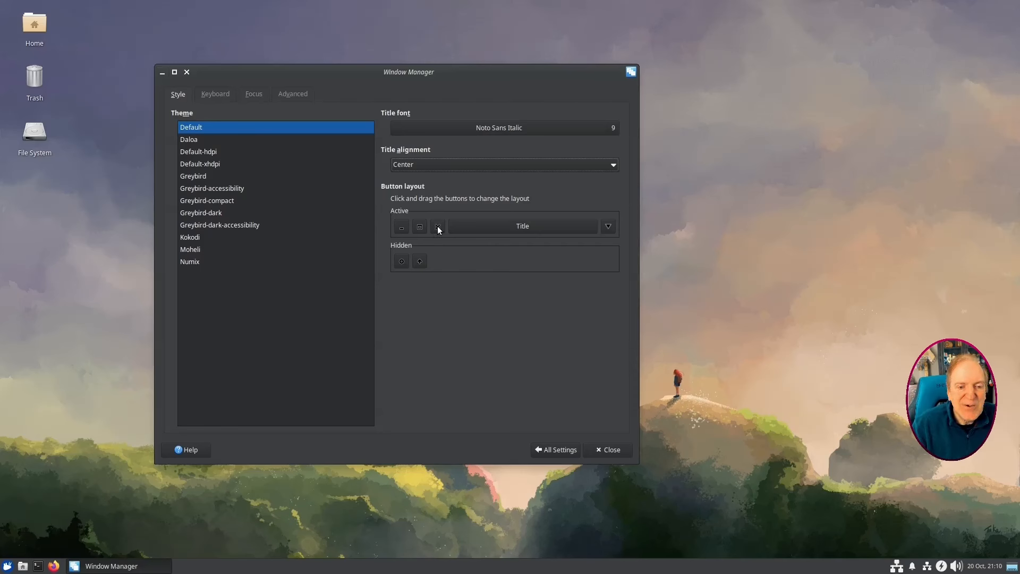
Restore the title-bar layout to window menu, title, minimize, maximize and close, in that order.
left_click_drag(438, 228, 608, 226)
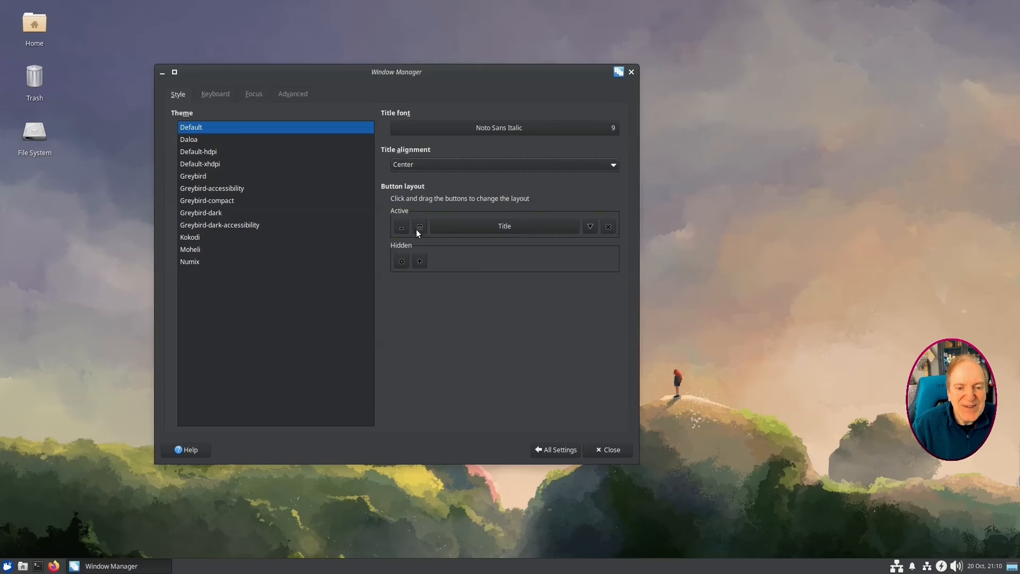
mouse_move(402, 226)
left_mouse_down()
mouse_move(615, 228)
mouse_move(601, 228)
left_mouse_up()
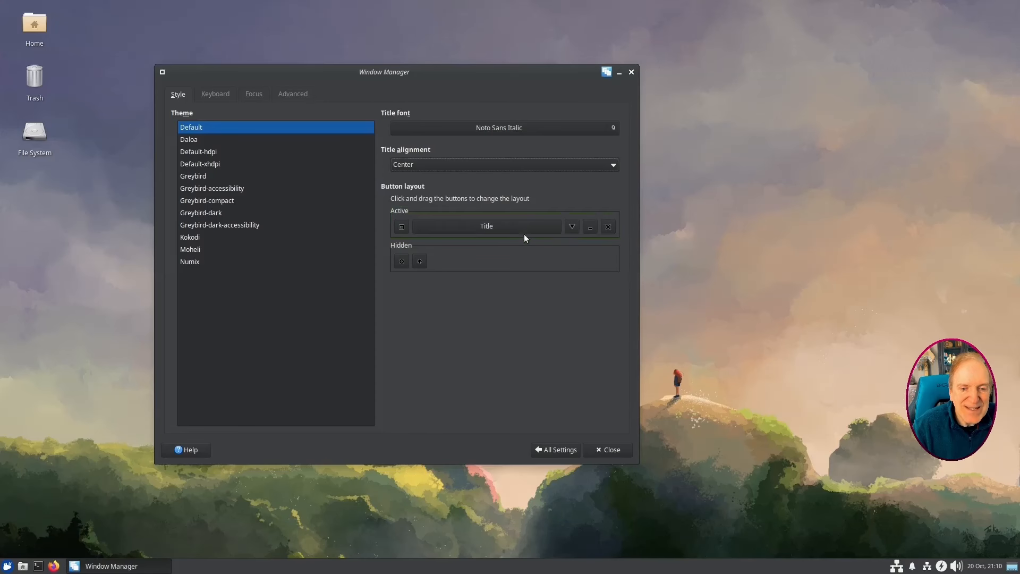
mouse_move(400, 227)
left_mouse_down()
mouse_move(576, 227)
mouse_move(404, 229)
left_mouse_up()
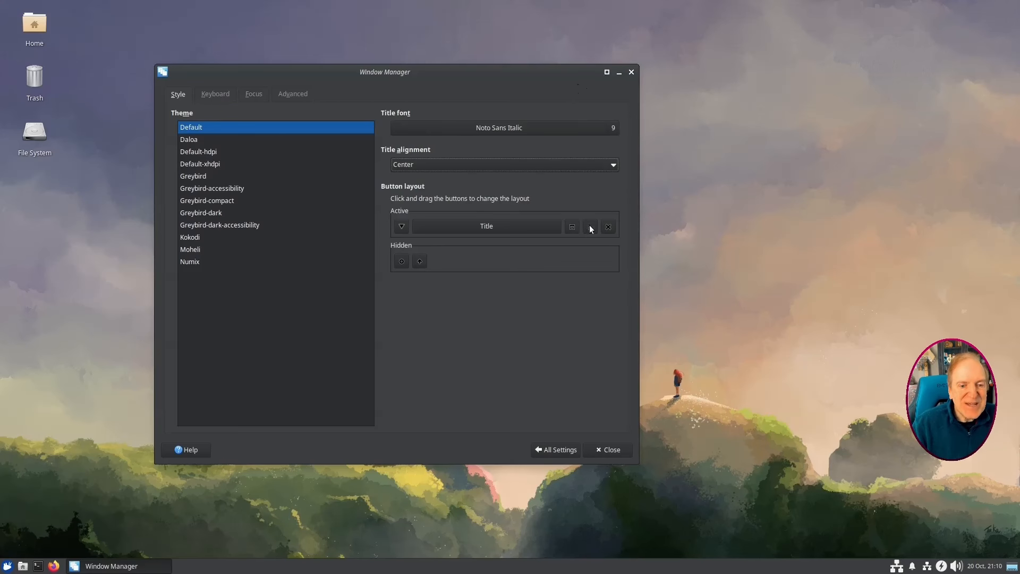
left_click_drag(589, 225, 571, 225)
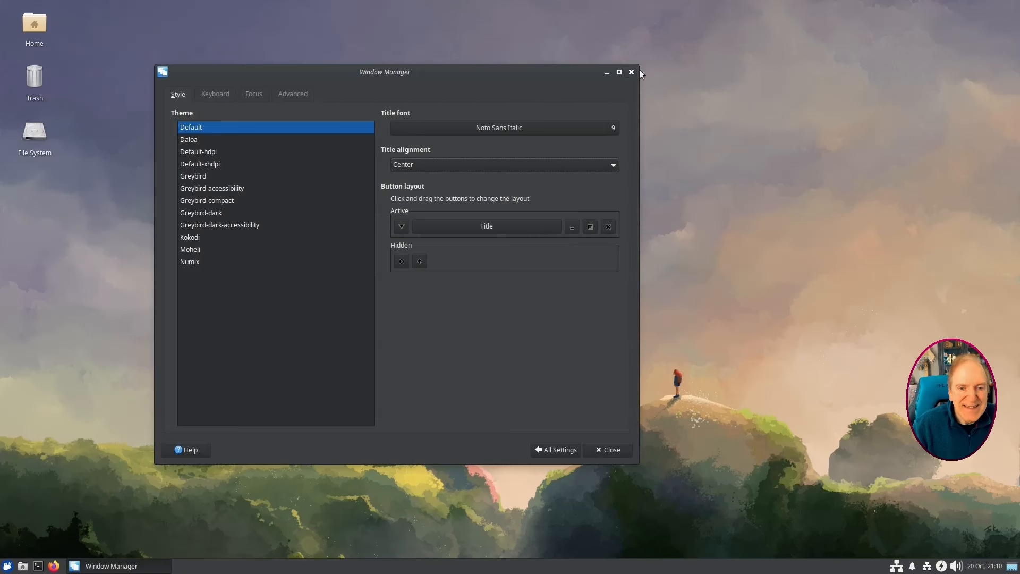
Set the window manager's keyboard shortcut for the Close window action to Super+Q.
left_click(215, 94)
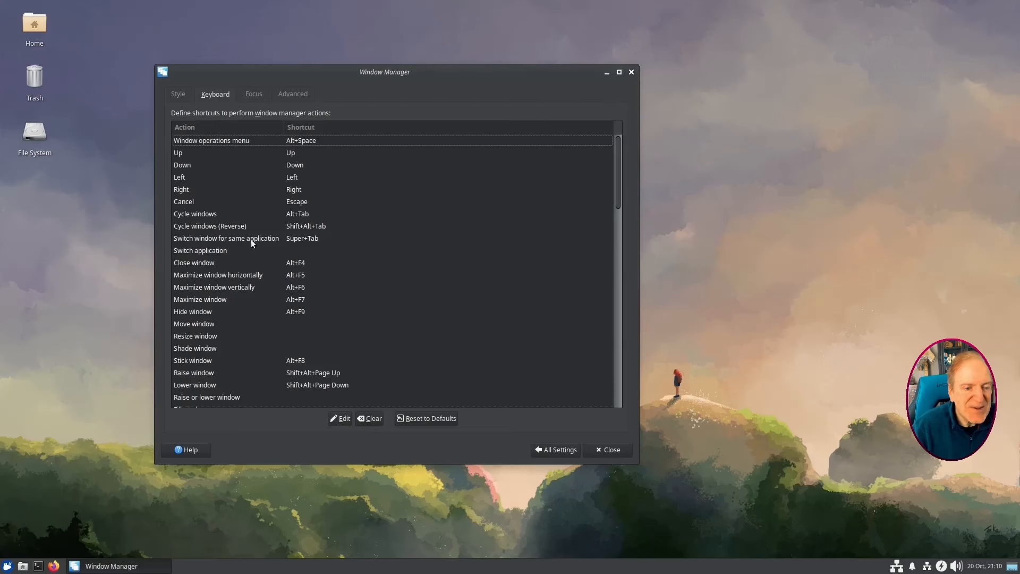
left_click(301, 266)
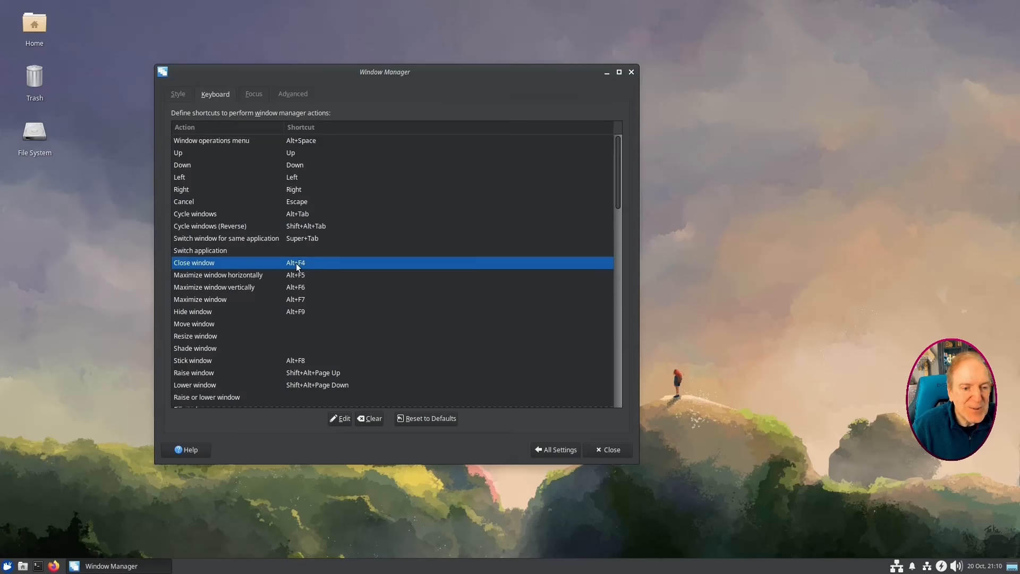
left_click(340, 418)
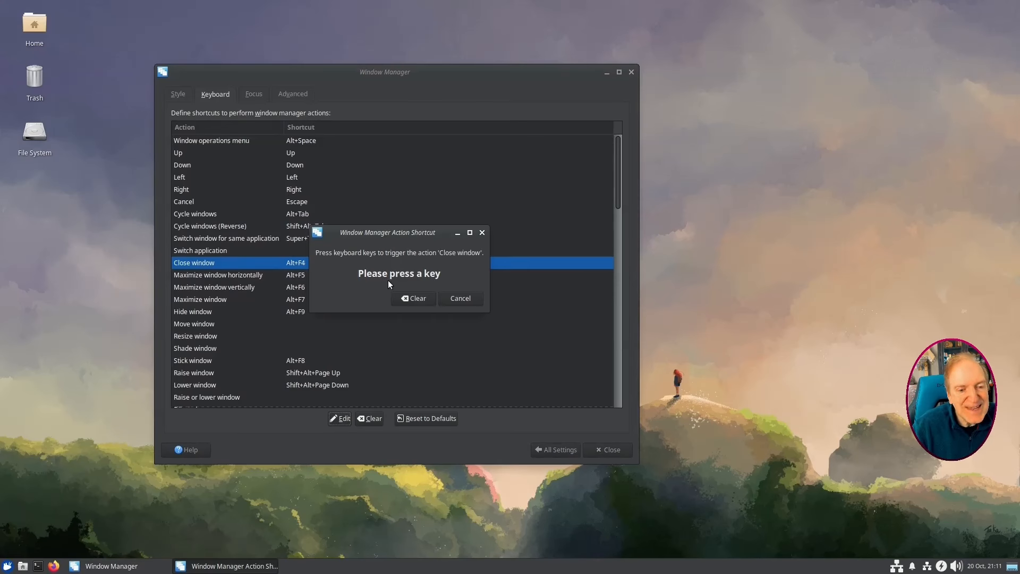
key("super+q")
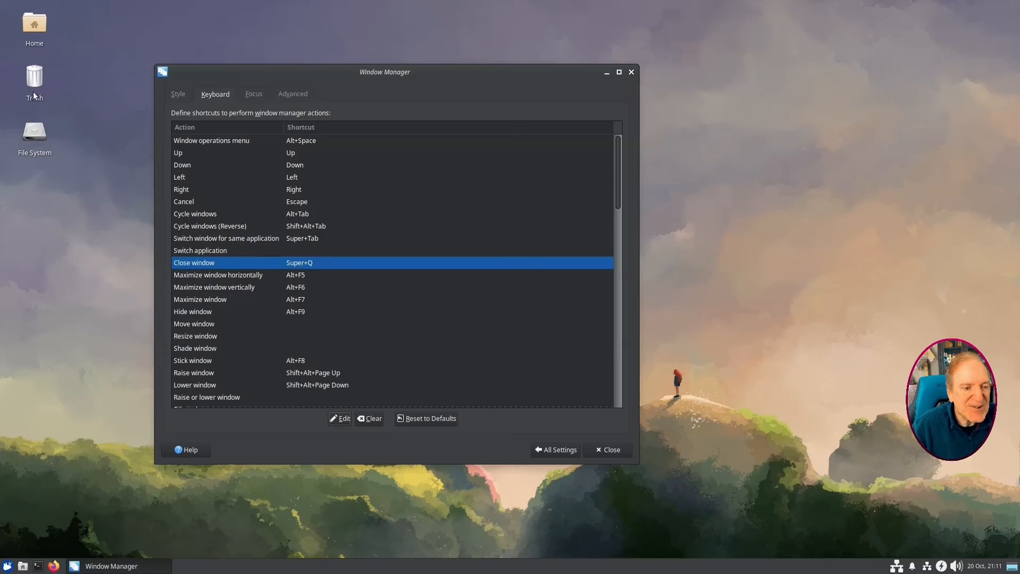
Test the new close-window shortcut by opening the Home folder and closing its window with Super+Q.
double_click(30, 25)
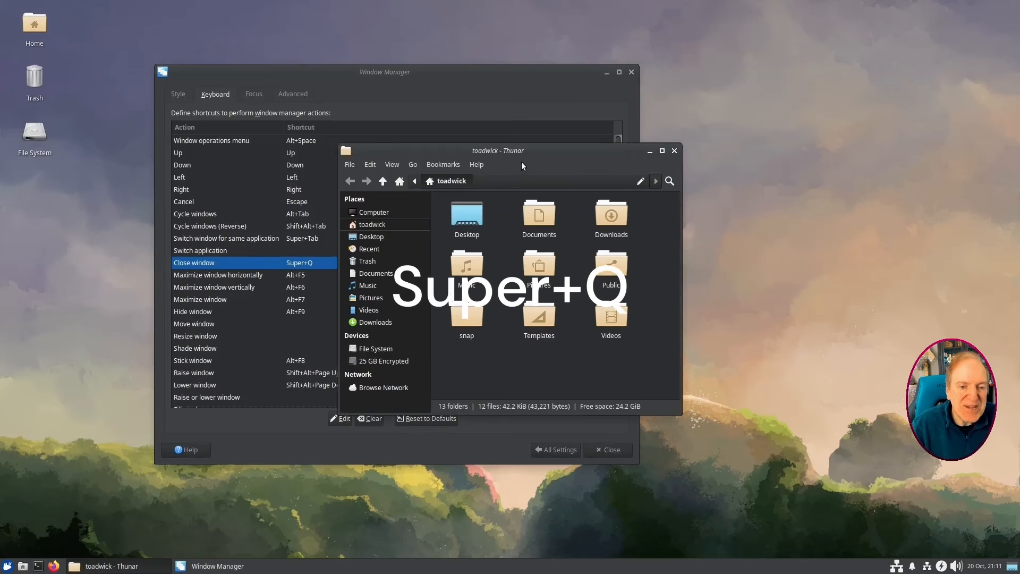
key("super+q")
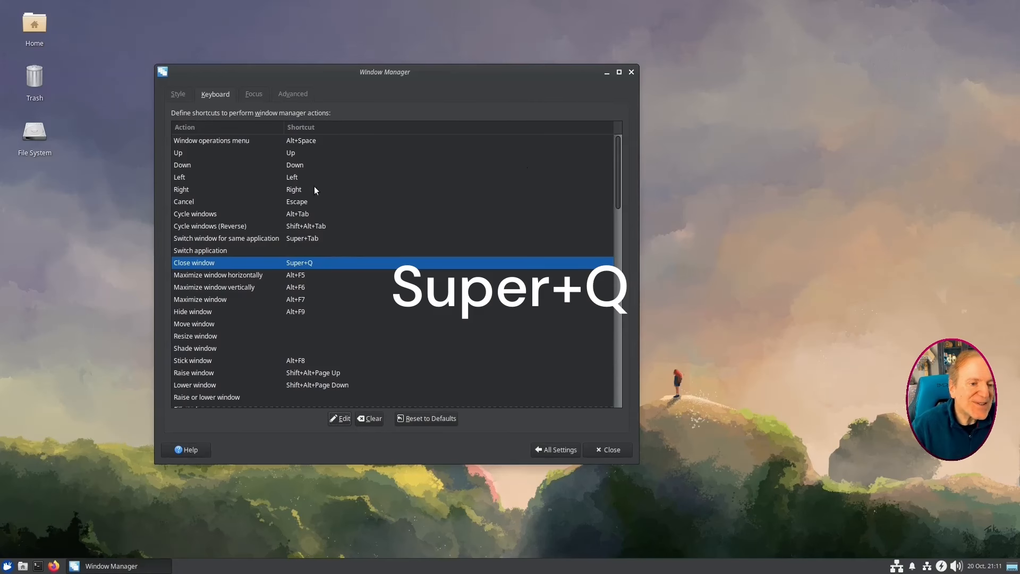
Review the window manager's focus and advanced settings, then return to its style settings.
left_click(254, 94)
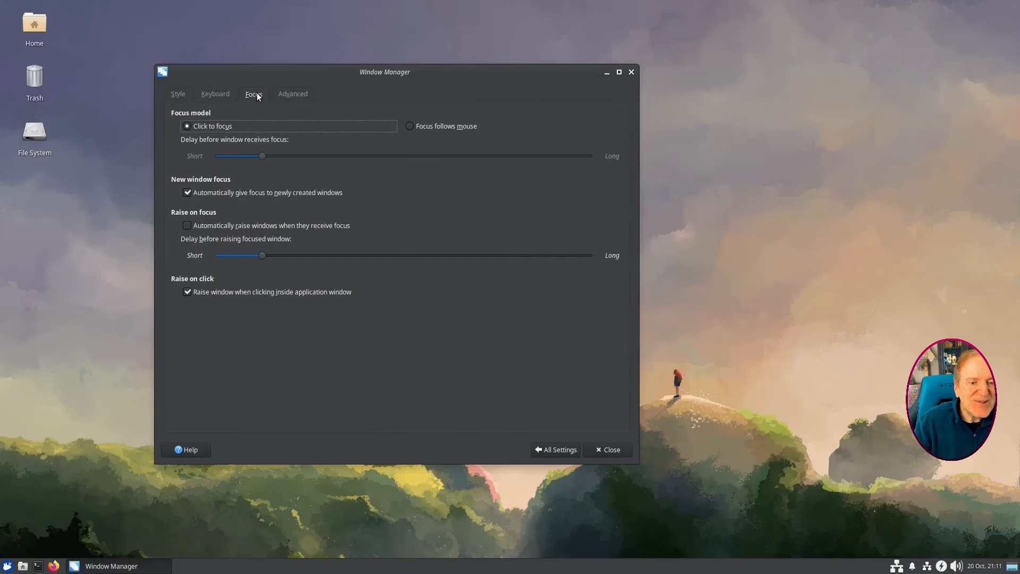
left_click(293, 95)
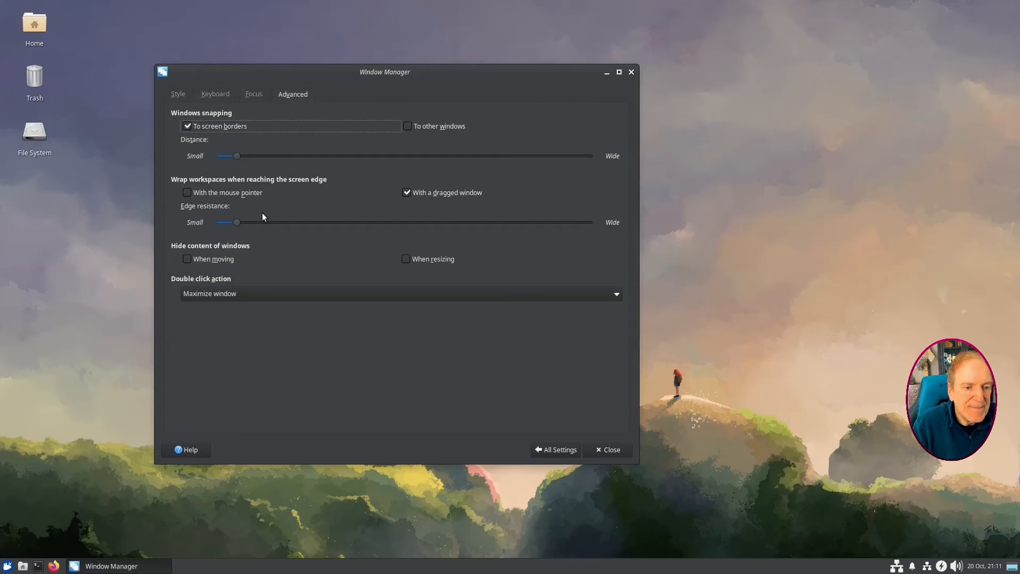
left_click(178, 93)
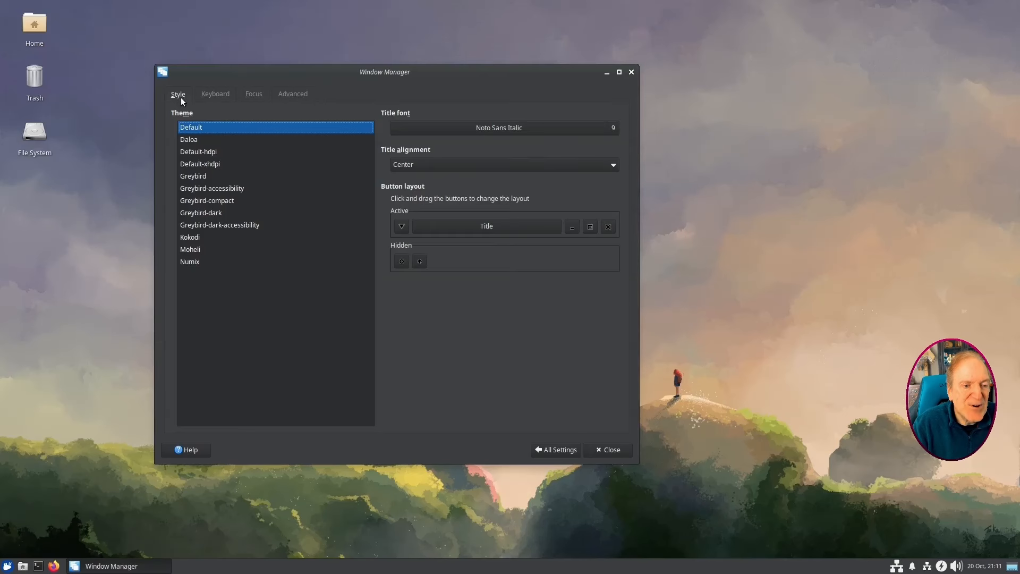
Open Window Manager Tweaks and look through its workspaces, placement and compositor settings, ending on placement.
left_click(562, 450)
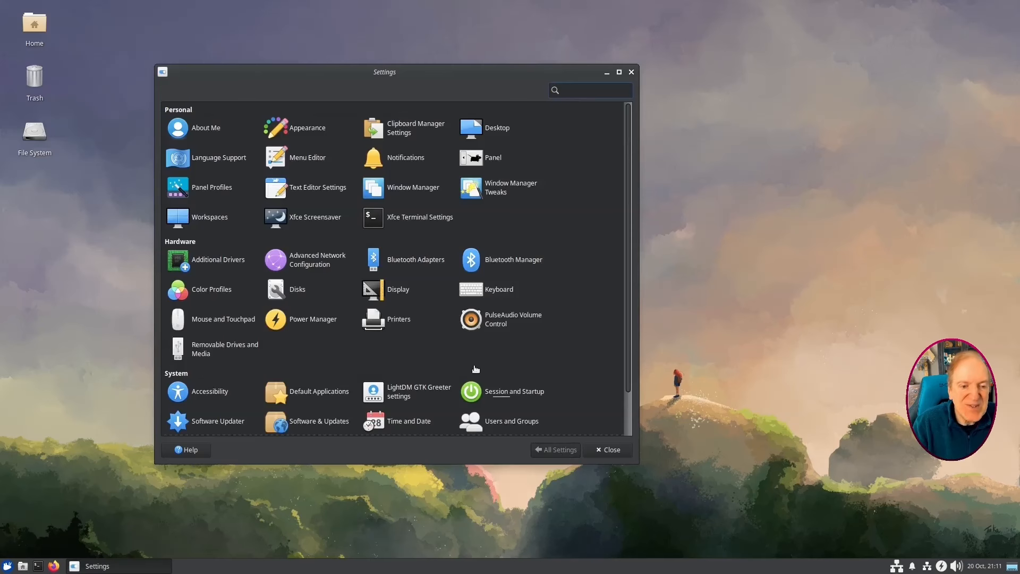
left_click(518, 186)
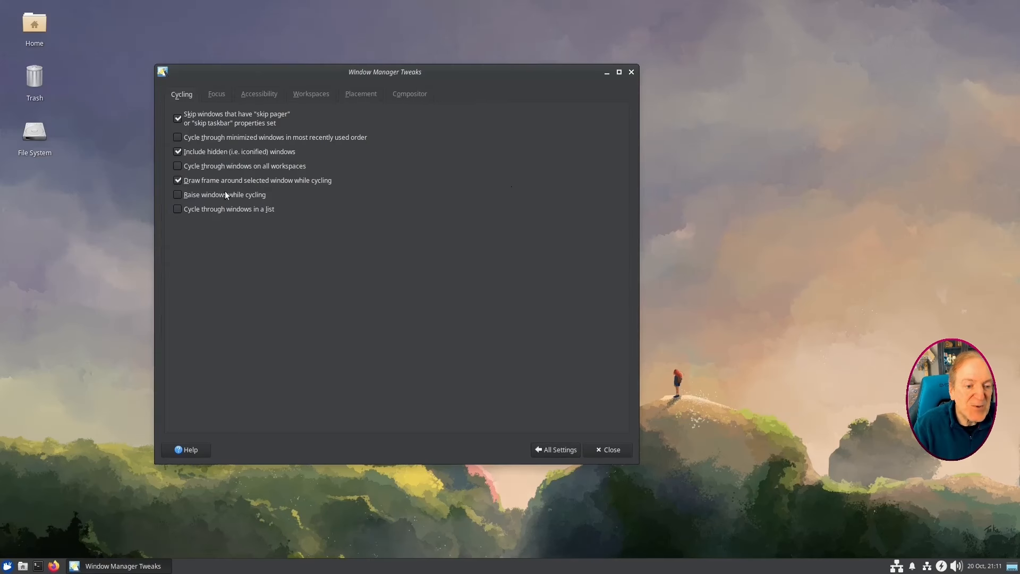
left_click(309, 94)
left_click(360, 94)
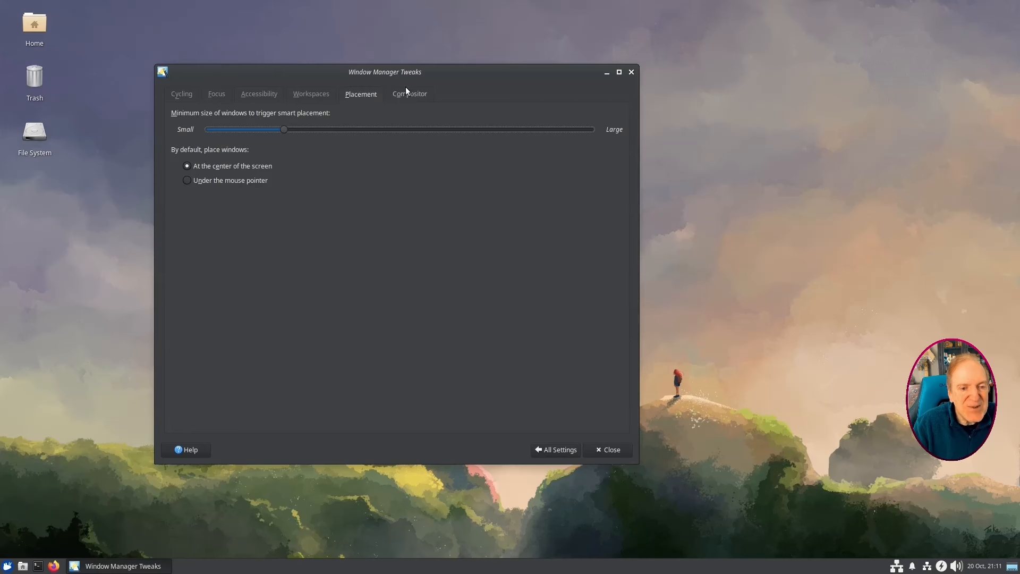
left_click(406, 90)
left_click(367, 95)
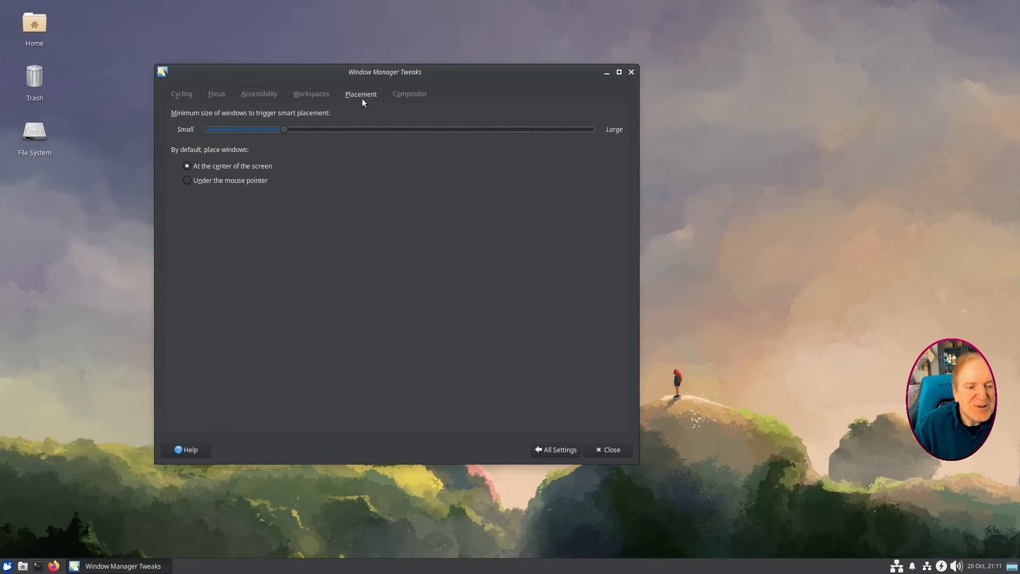
Try placing new windows under the mouse pointer by default and test it by opening, moving and closing the Home folder window.
left_click(187, 180)
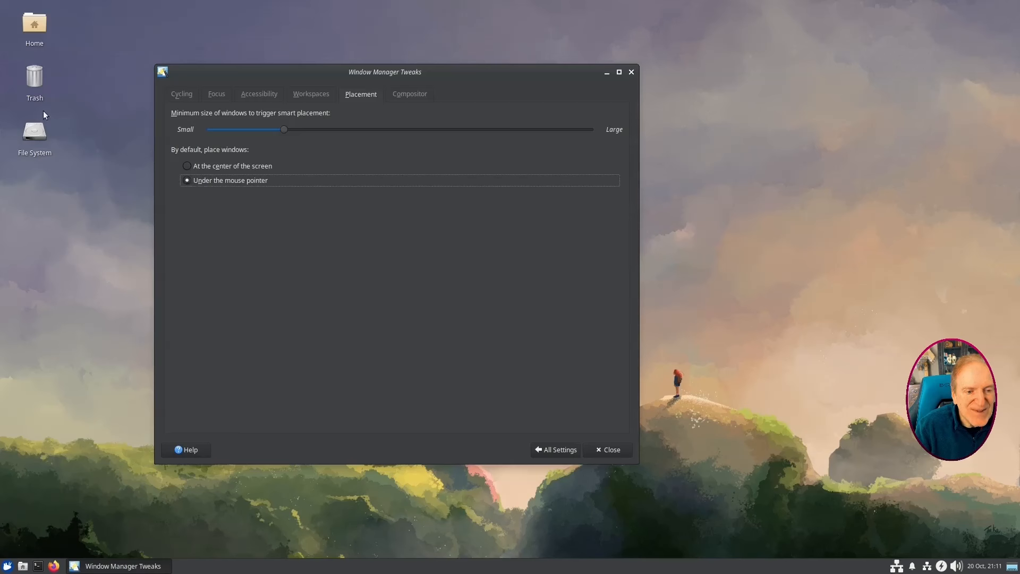
double_click(37, 30)
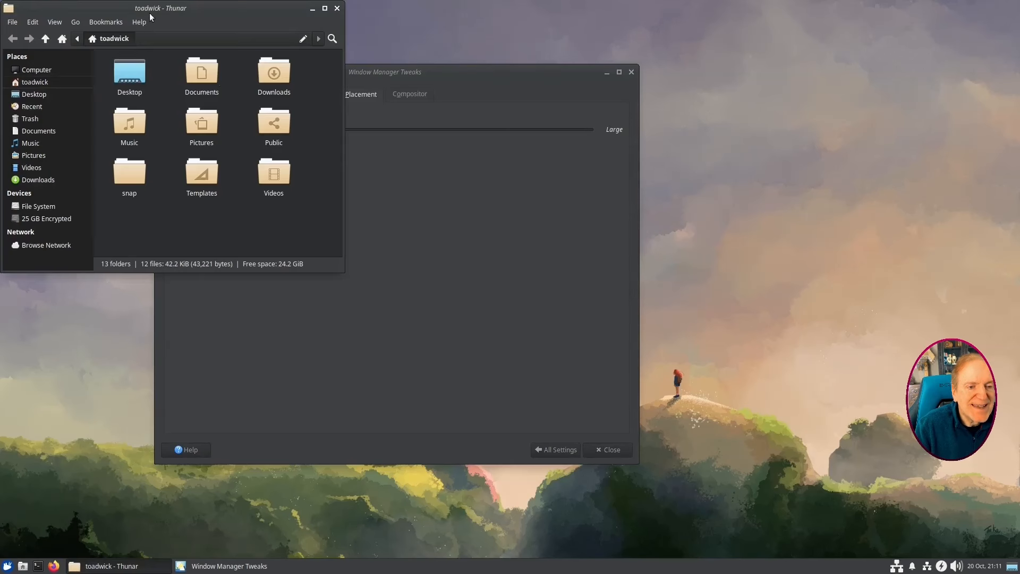
left_click_drag(149, 13, 485, 185)
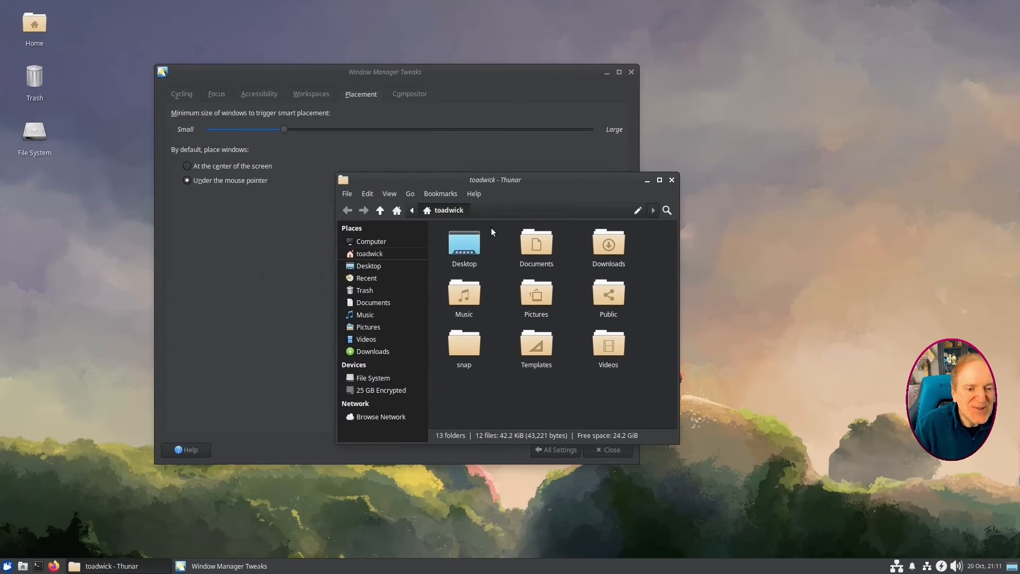
left_click(672, 180)
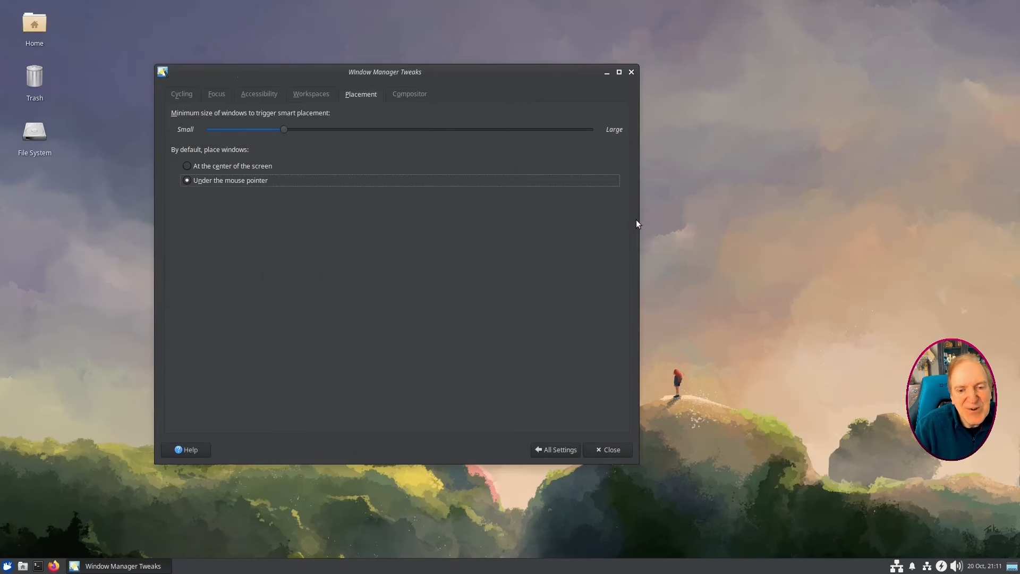
Test the placement by launching and closing Sudoku, and set default window placement back to the center of the screen.
right_click(718, 184)
mouse_move(753, 330)
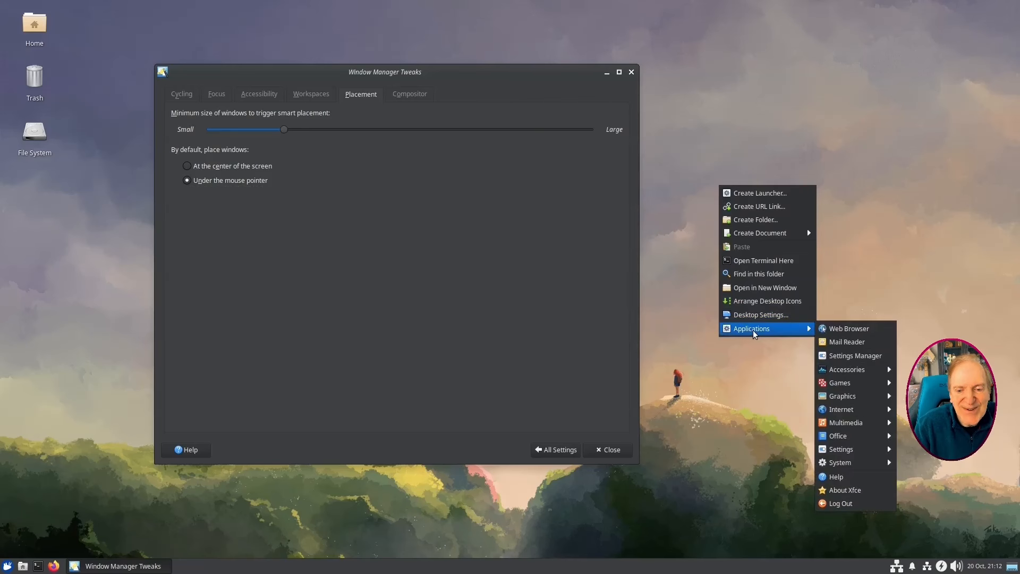
mouse_move(838, 387)
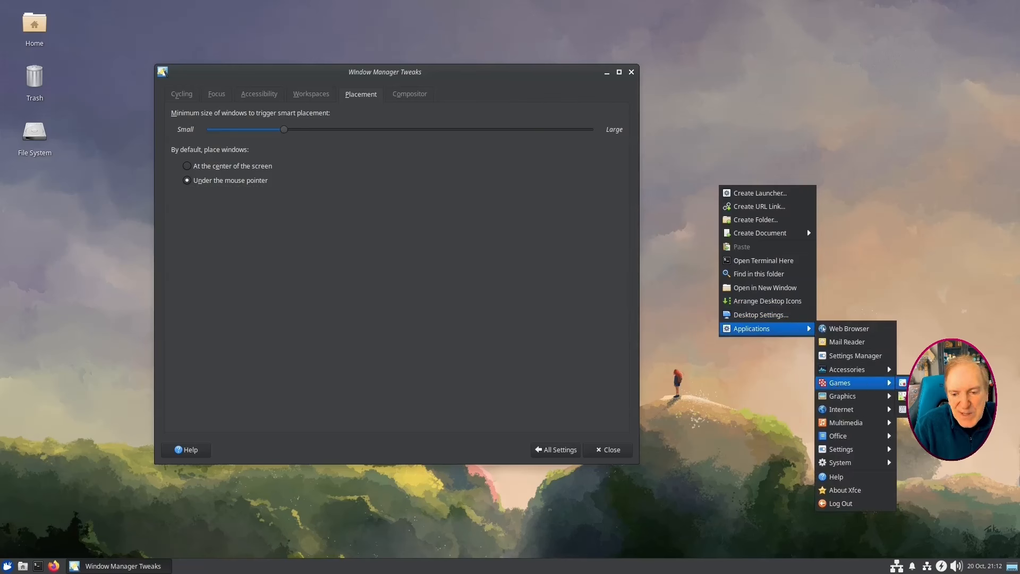
left_click(927, 409)
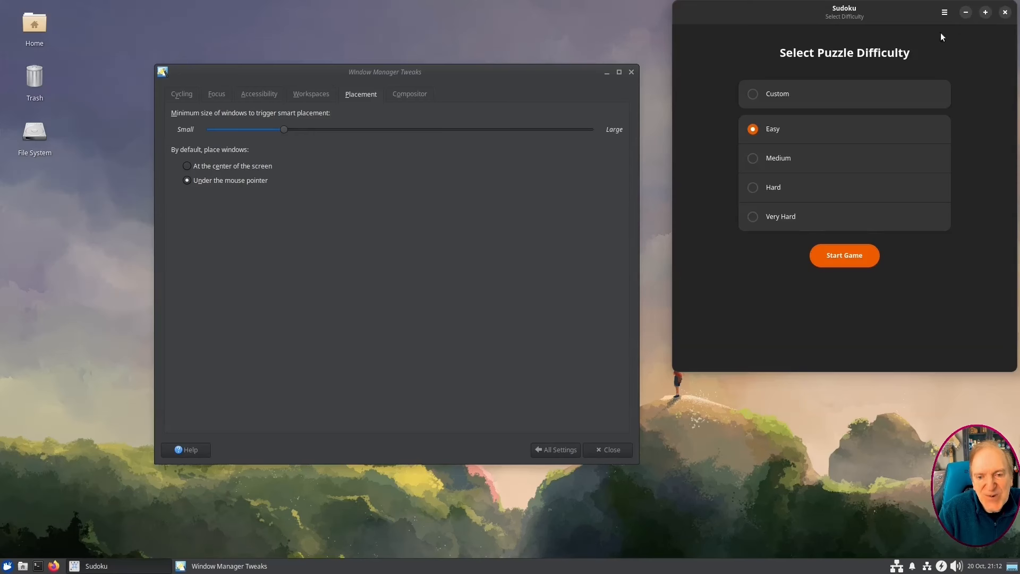
left_click(1005, 12)
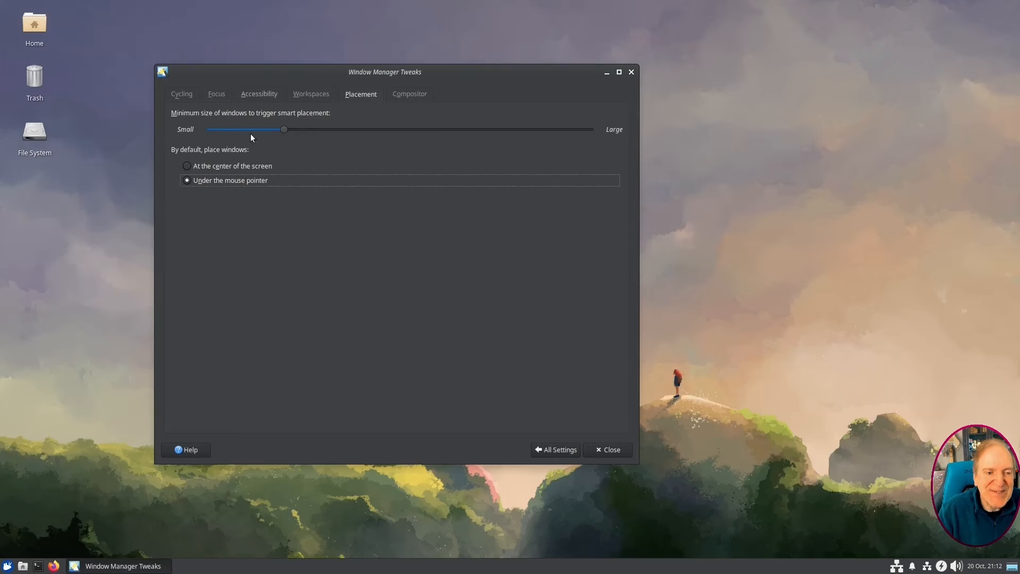
left_click(202, 168)
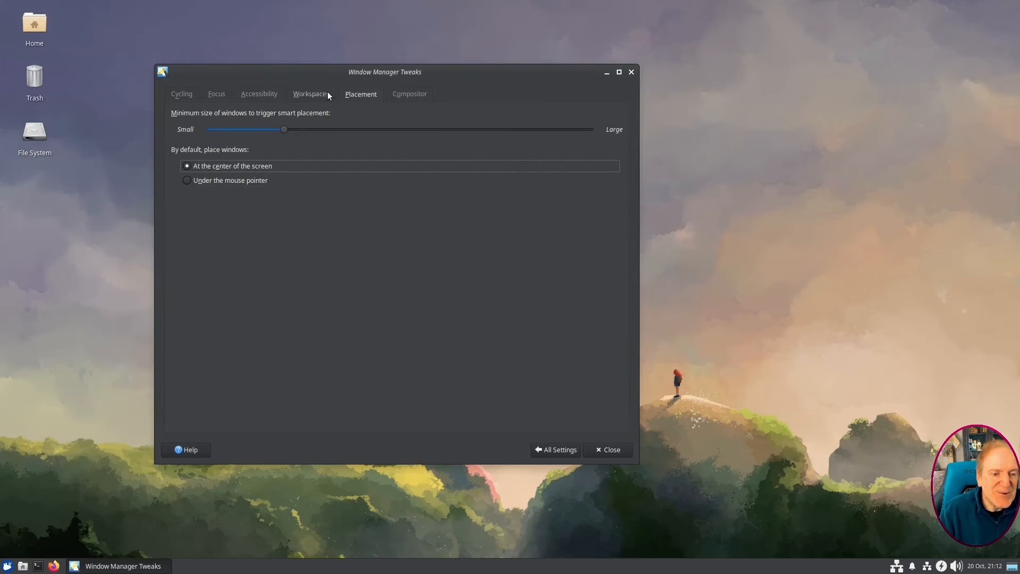
Lower the compositor's opacity of windows during move slightly below opaque and test it by moving the settings window.
left_click(418, 96)
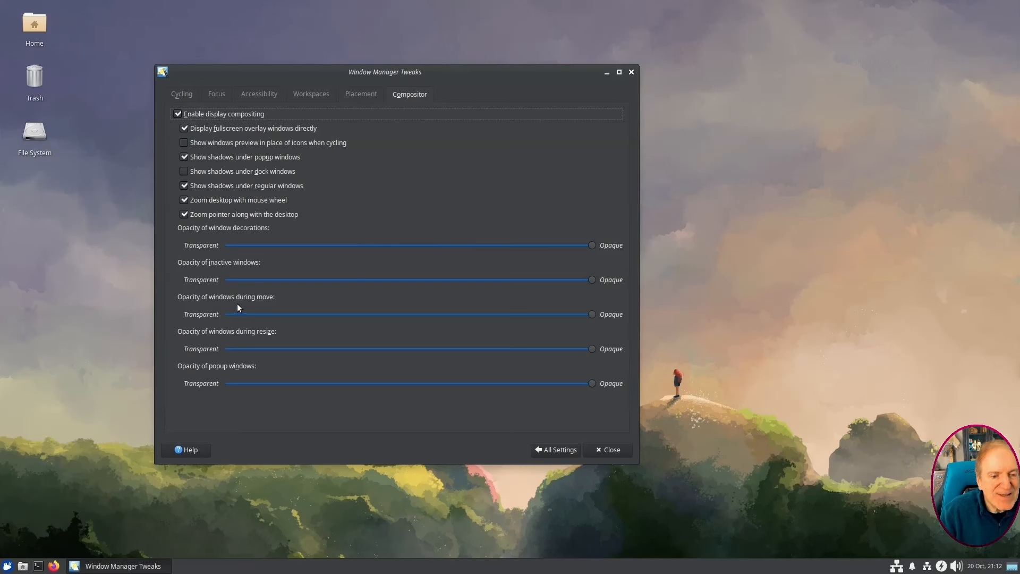
left_click_drag(588, 314, 582, 314)
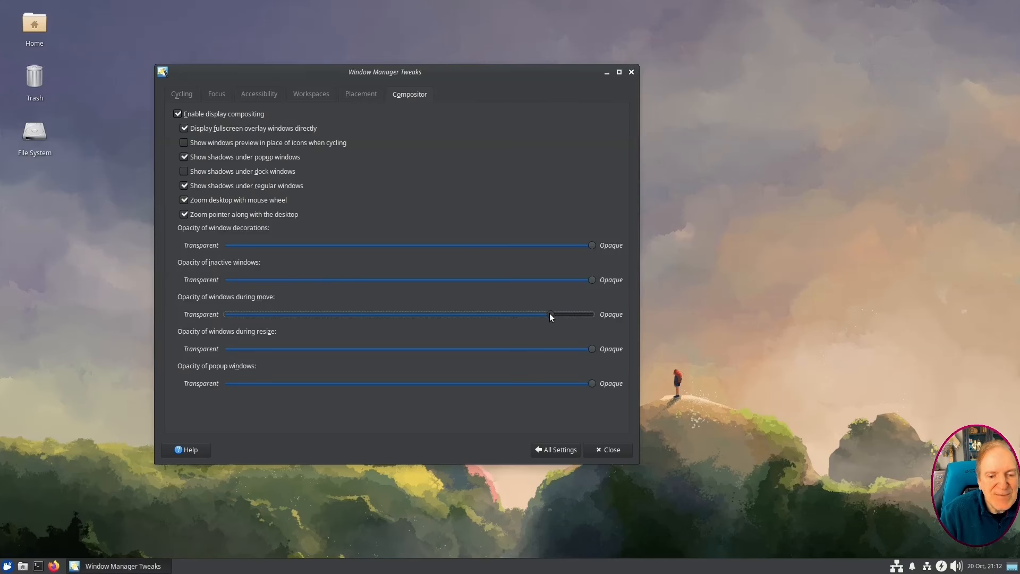
left_click_drag(438, 68, 546, 105)
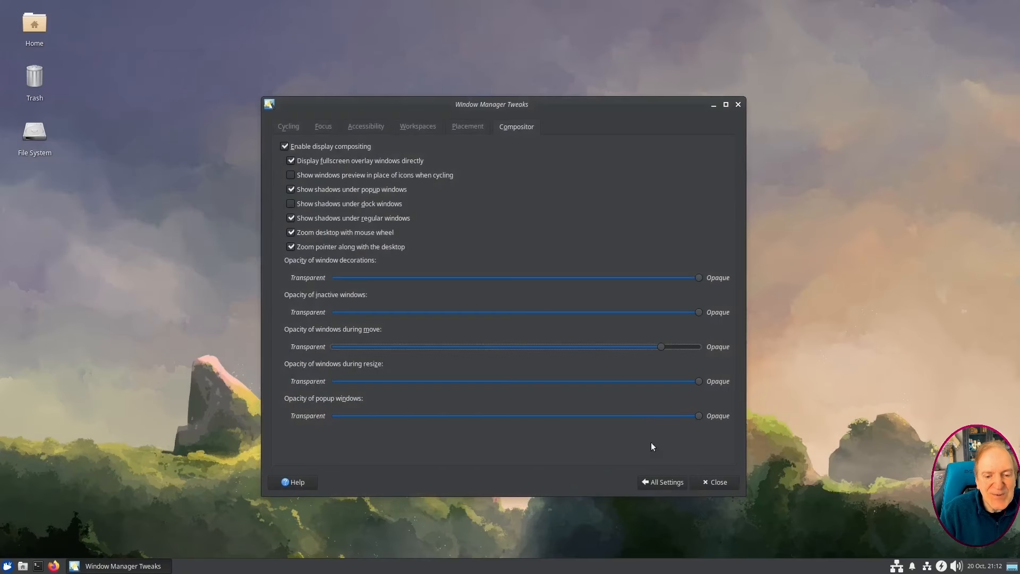
Enable restoring the num lock state on startup in the Keyboard settings and view the application shortcuts.
left_click(661, 482)
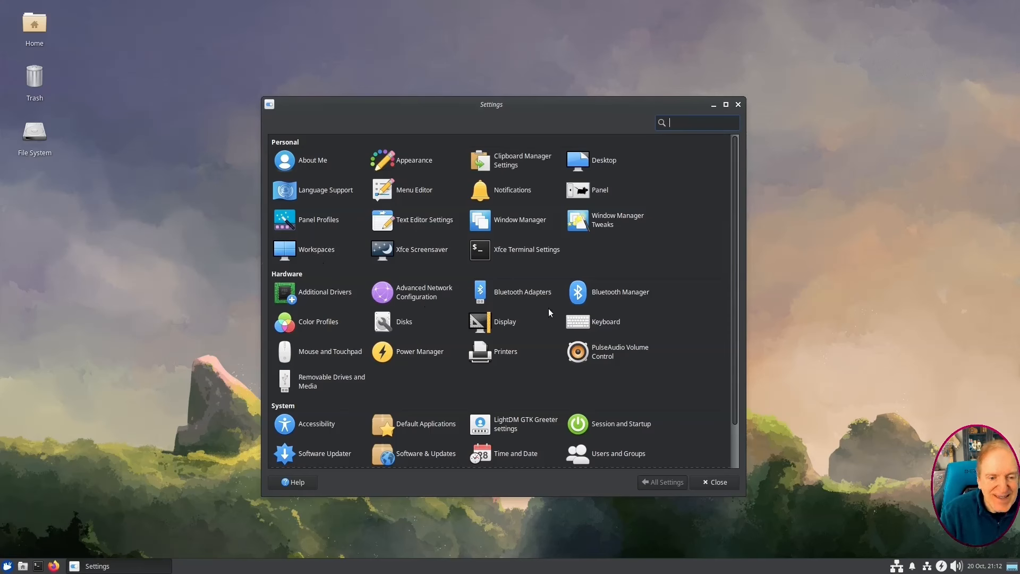
left_click(604, 323)
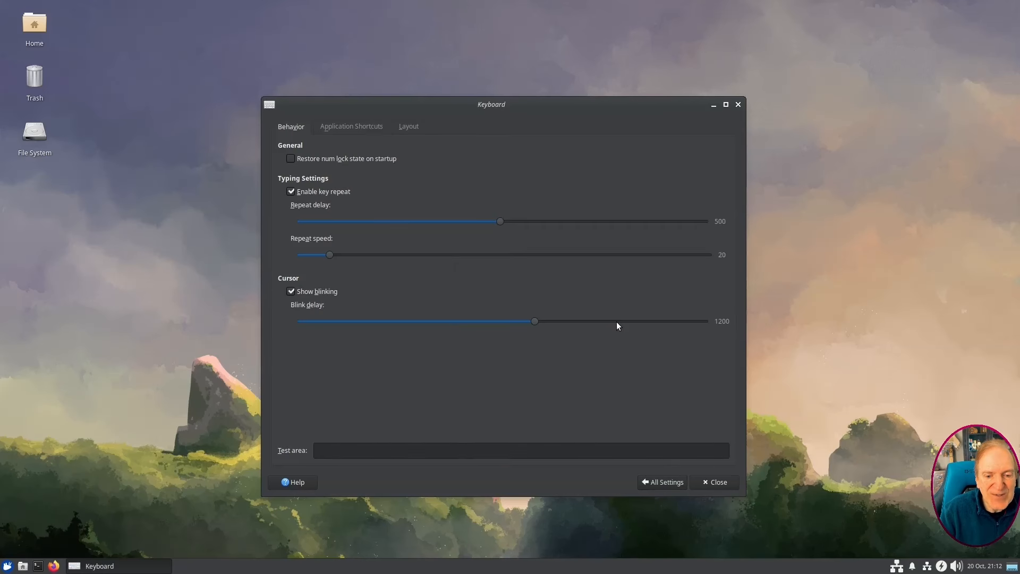
left_click(291, 158)
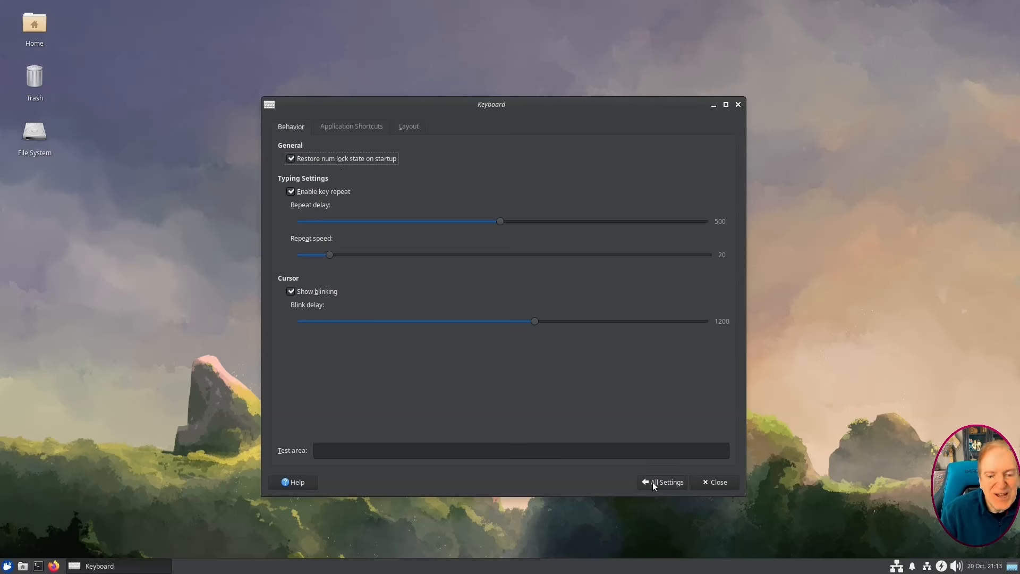
left_click(344, 129)
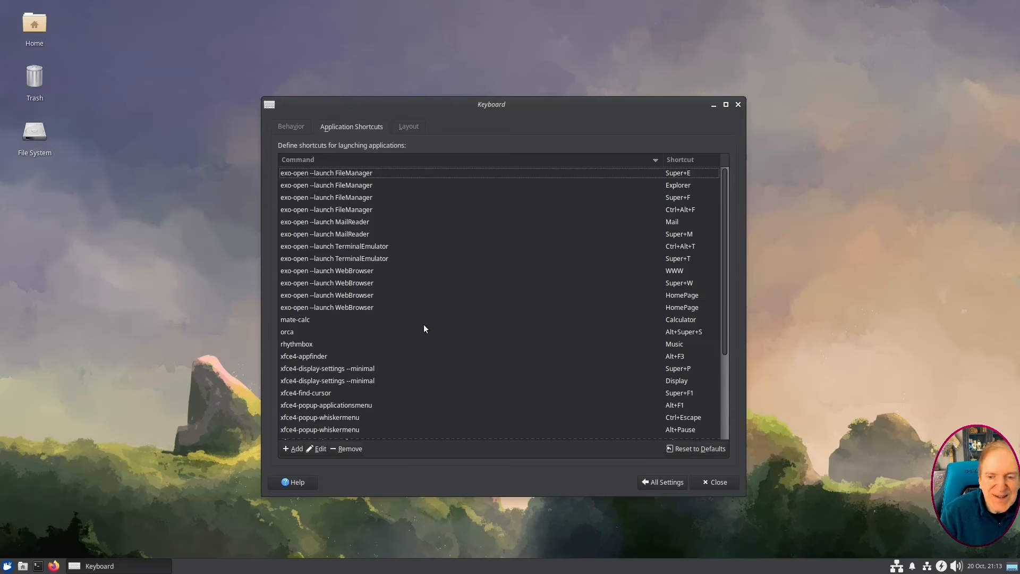
Turn off both the screensaver and the lock screen in the Xfce Screensaver settings.
left_click(661, 483)
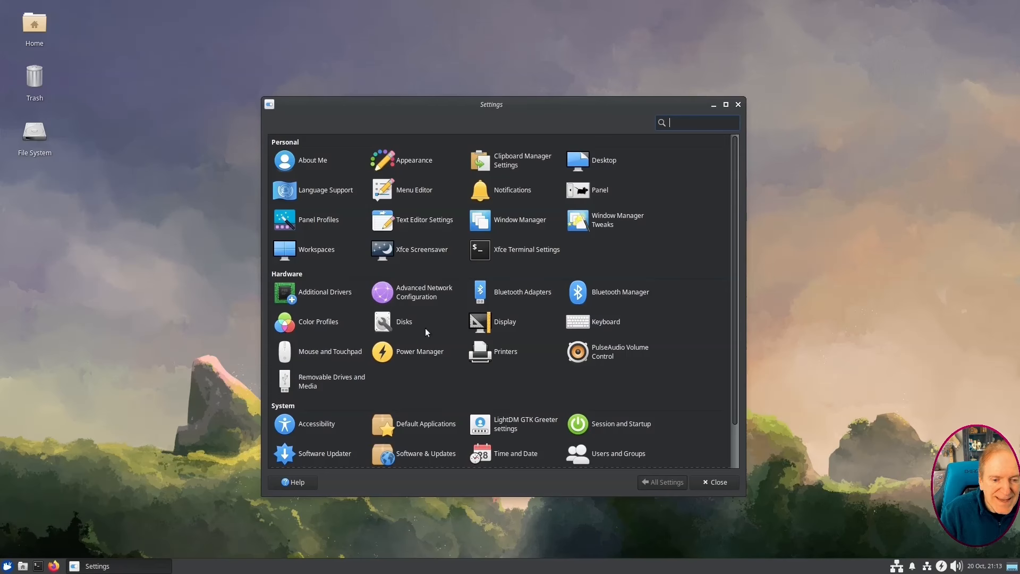
left_click(414, 255)
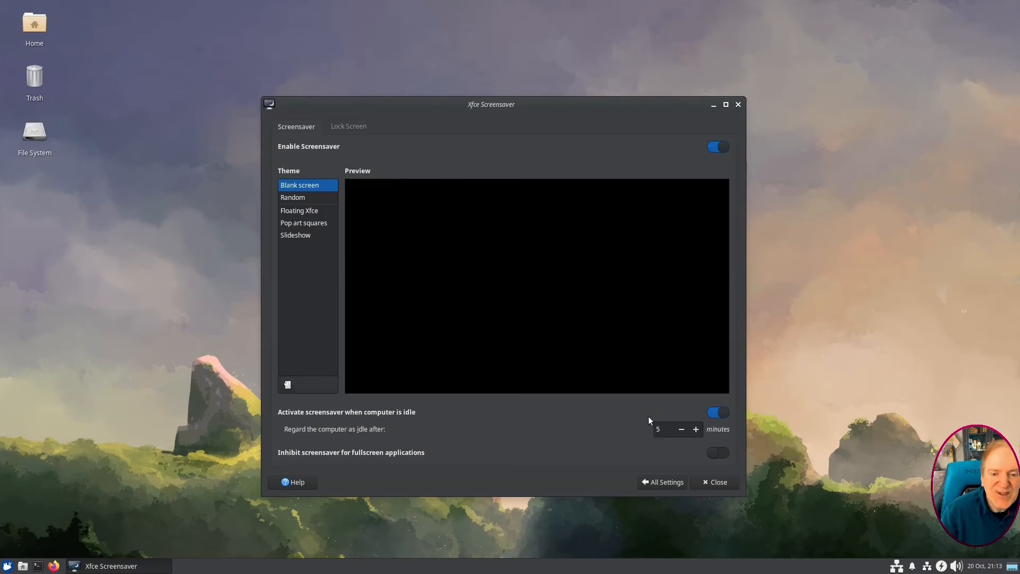
left_click(715, 413)
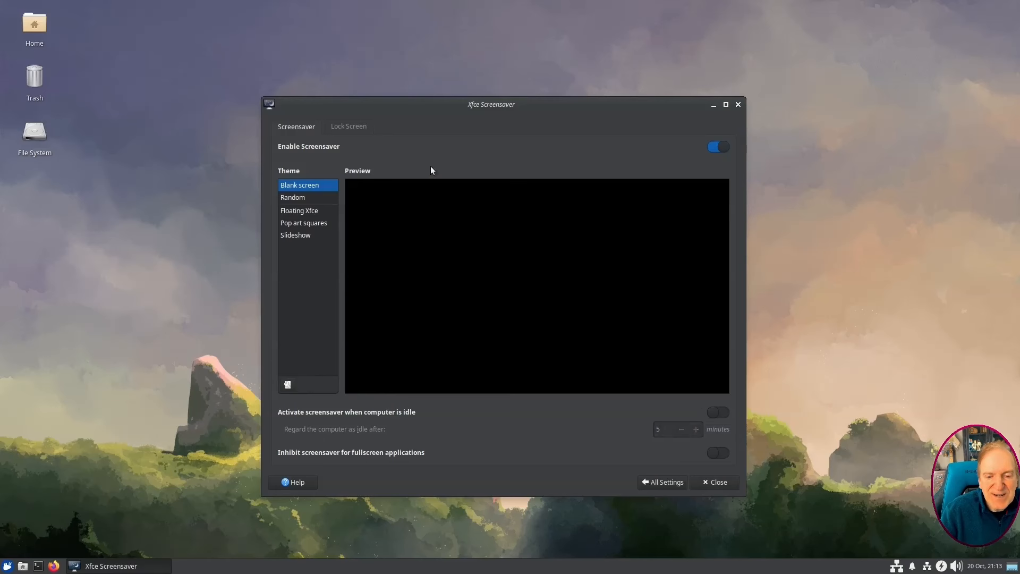
left_click(726, 410)
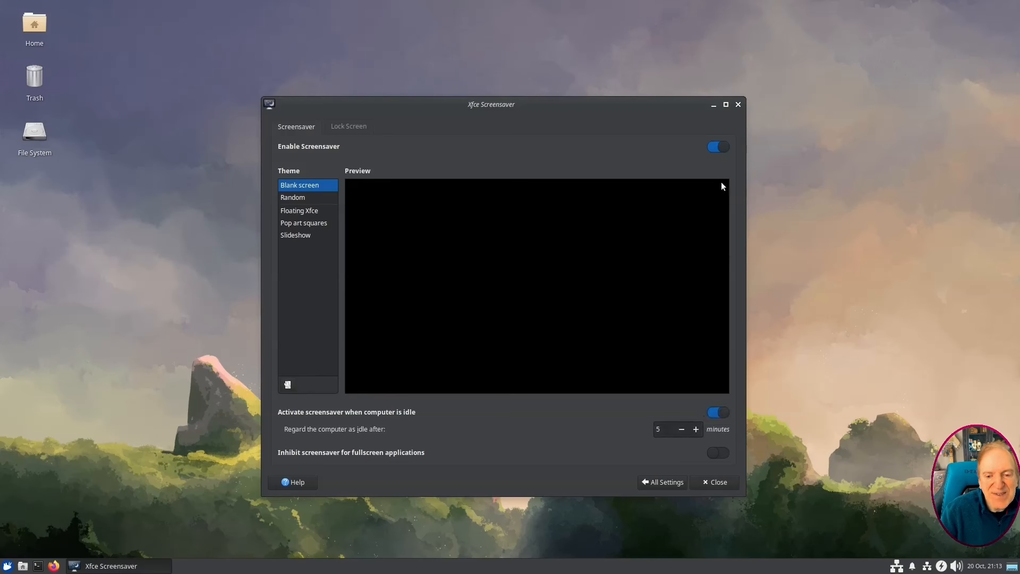
left_click(716, 149)
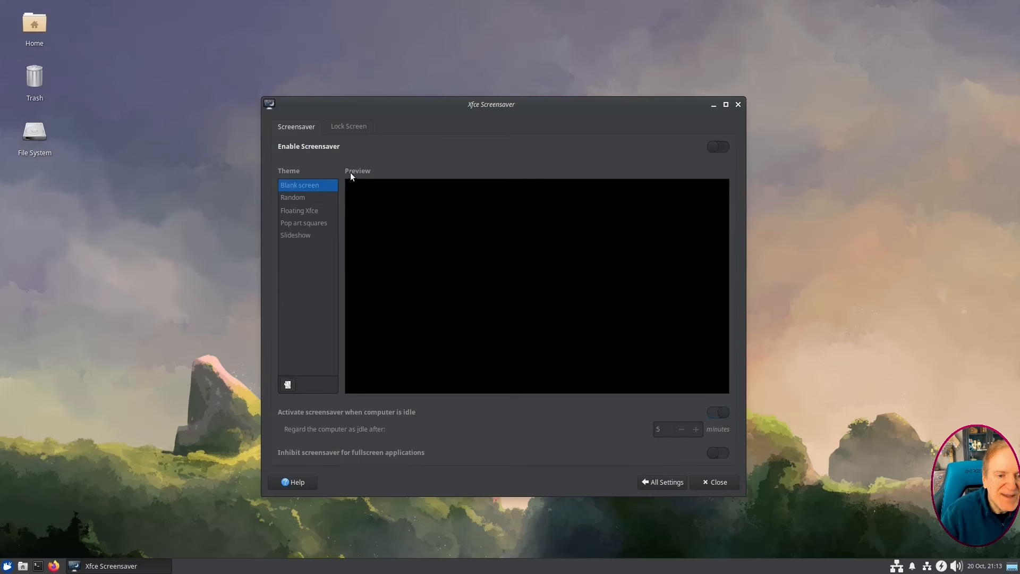
left_click(350, 129)
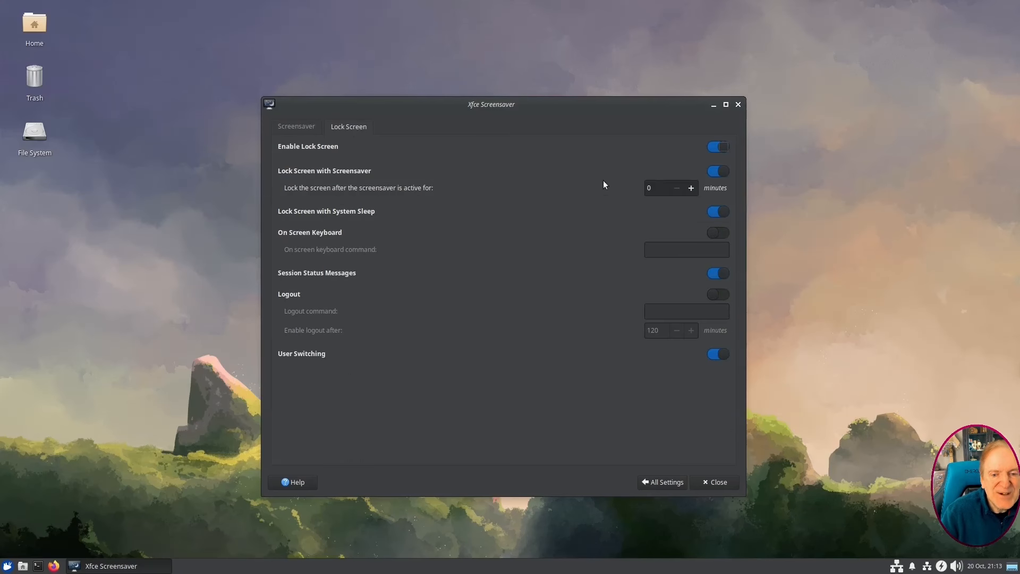
left_click(713, 148)
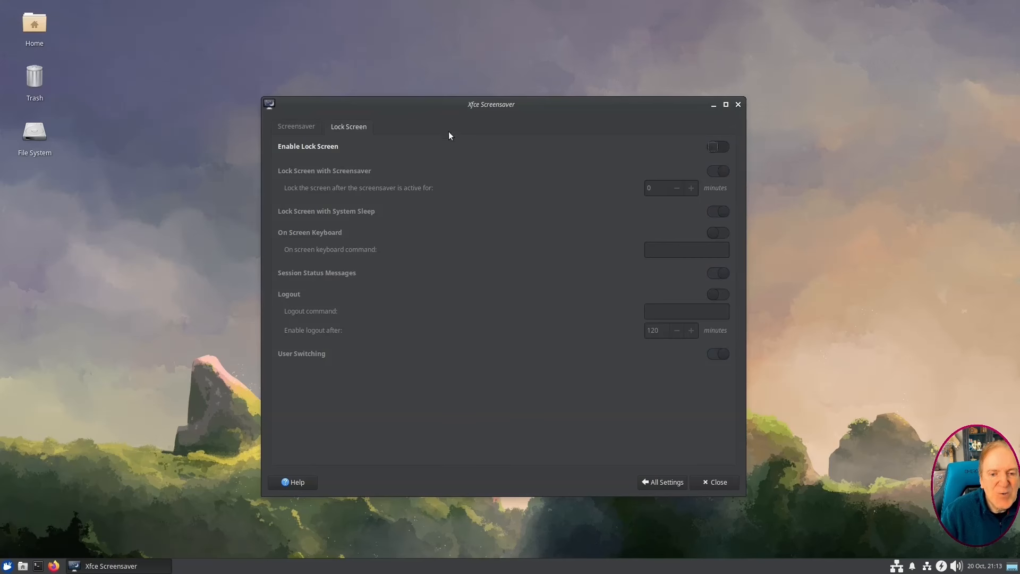
View the Display settings for resolution, scale and refresh rate, and return to the settings overview.
left_click(655, 482)
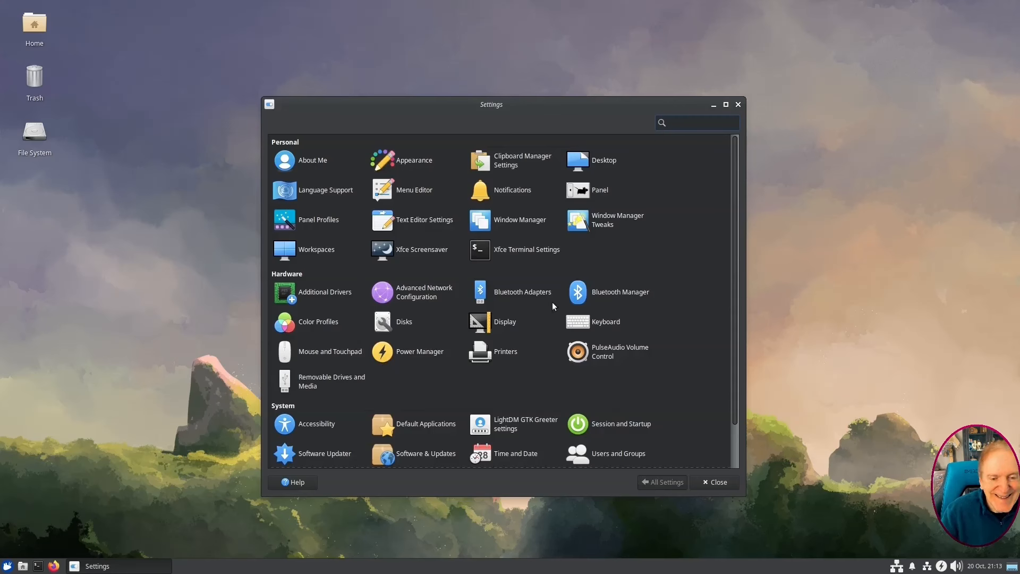
left_click(501, 323)
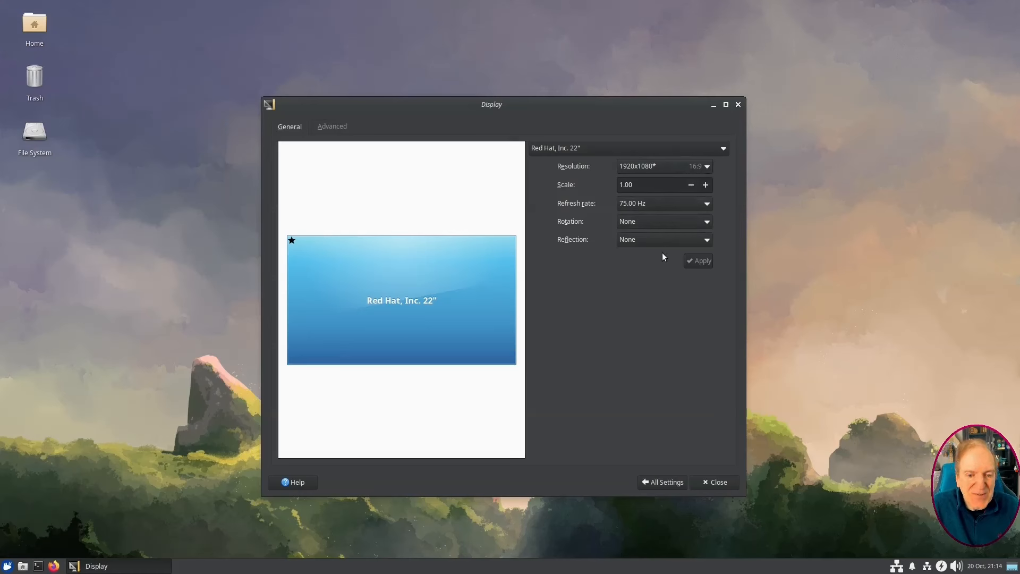
left_click(657, 486)
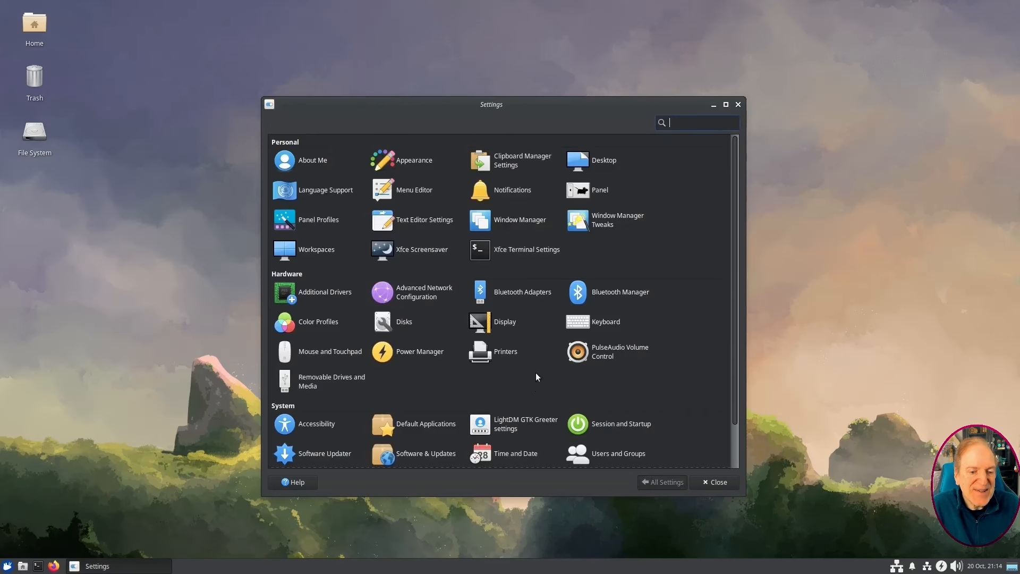
View the Printers configuration for this computer and close it without adding a printer.
scroll(534, 361, "down", 3)
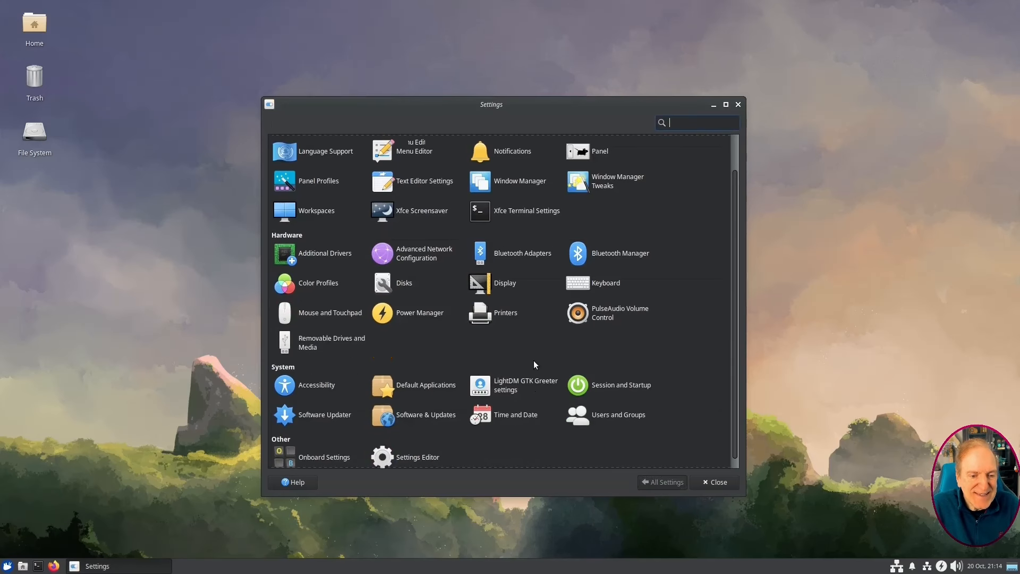
left_click(506, 307)
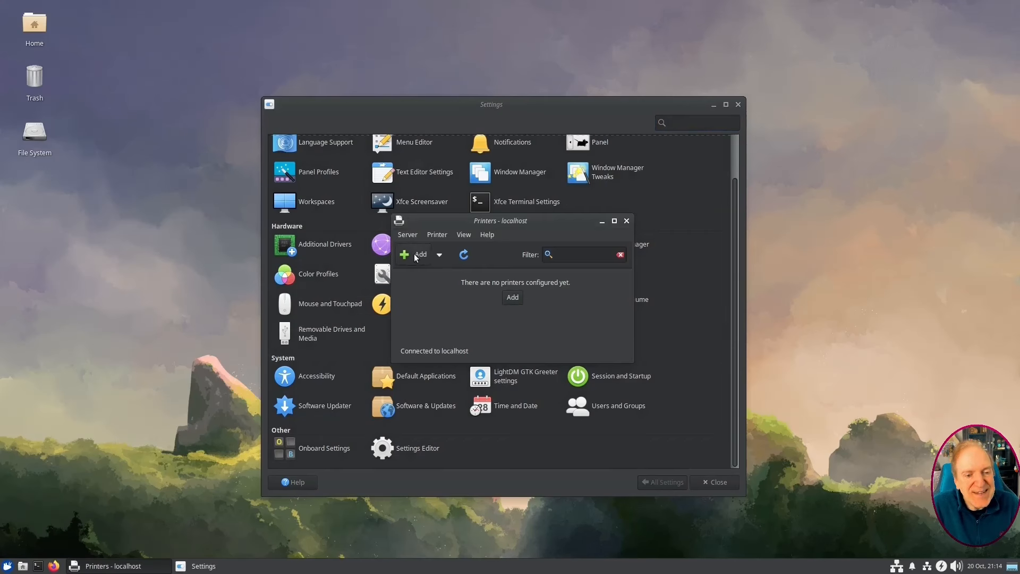
left_click(629, 221)
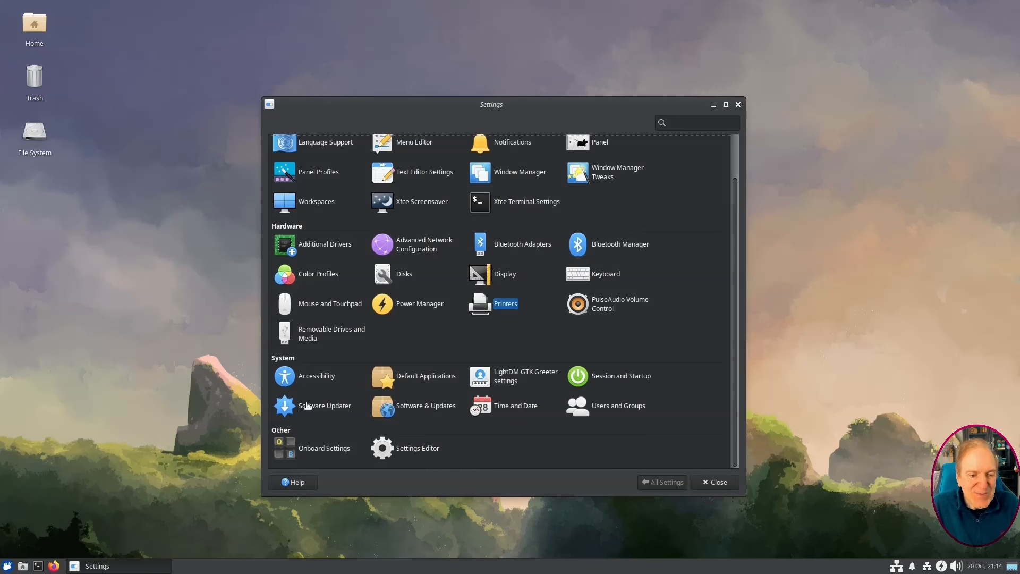
Review the general and application autostart settings in Session and Startup, and return to the settings overview.
left_click(628, 378)
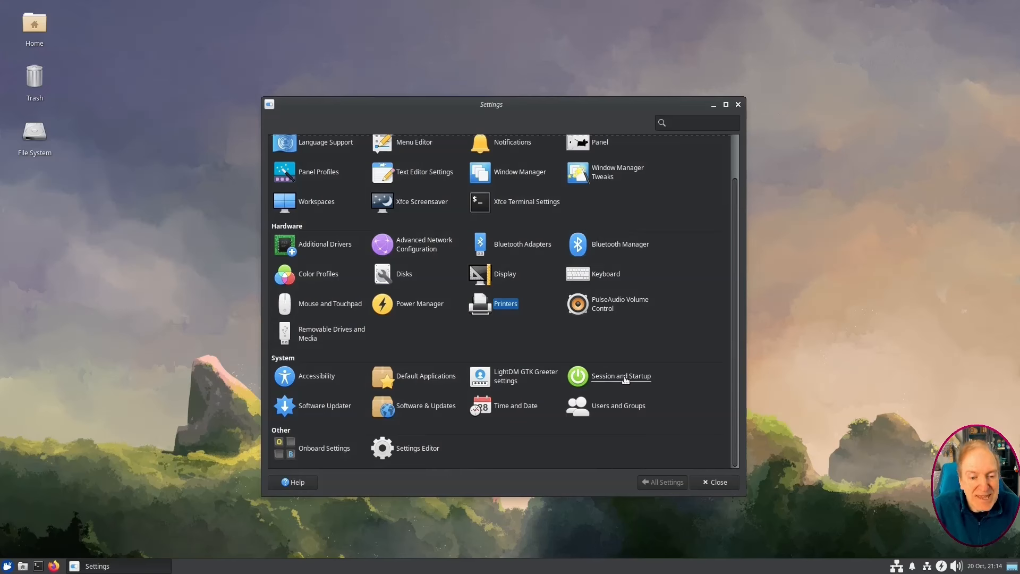
left_click(626, 378)
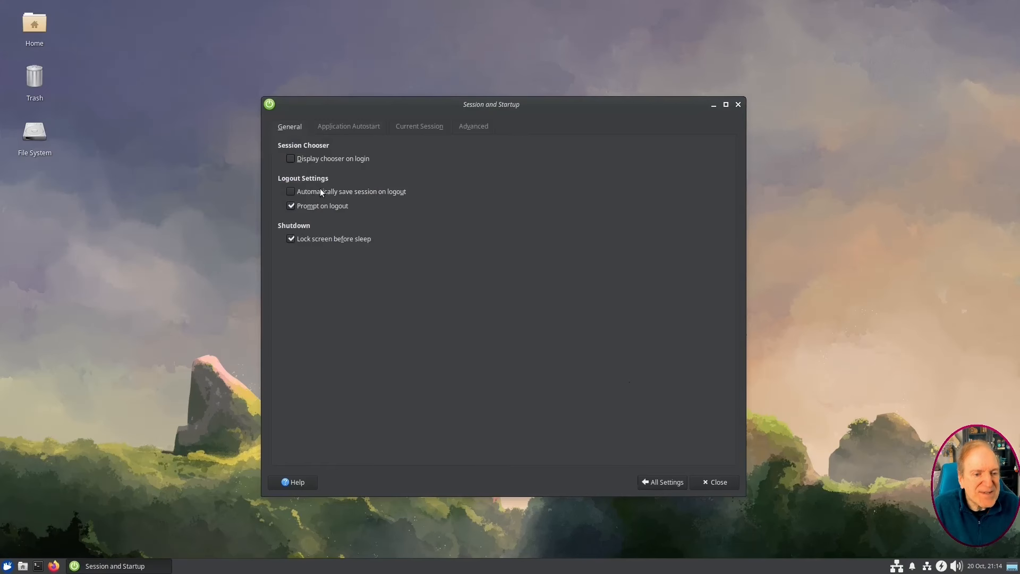
left_click(341, 128)
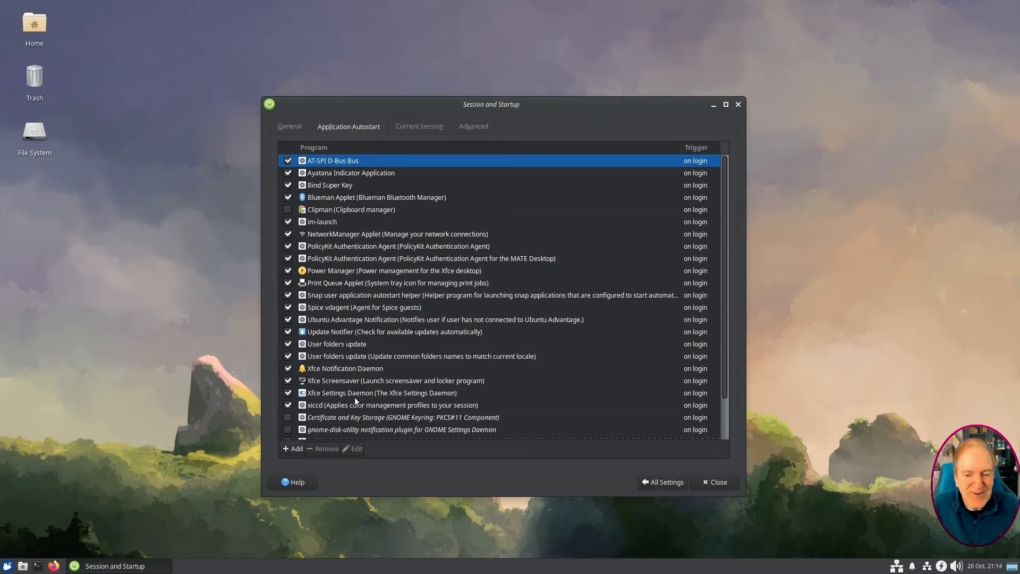
scroll(355, 397, "down", 3)
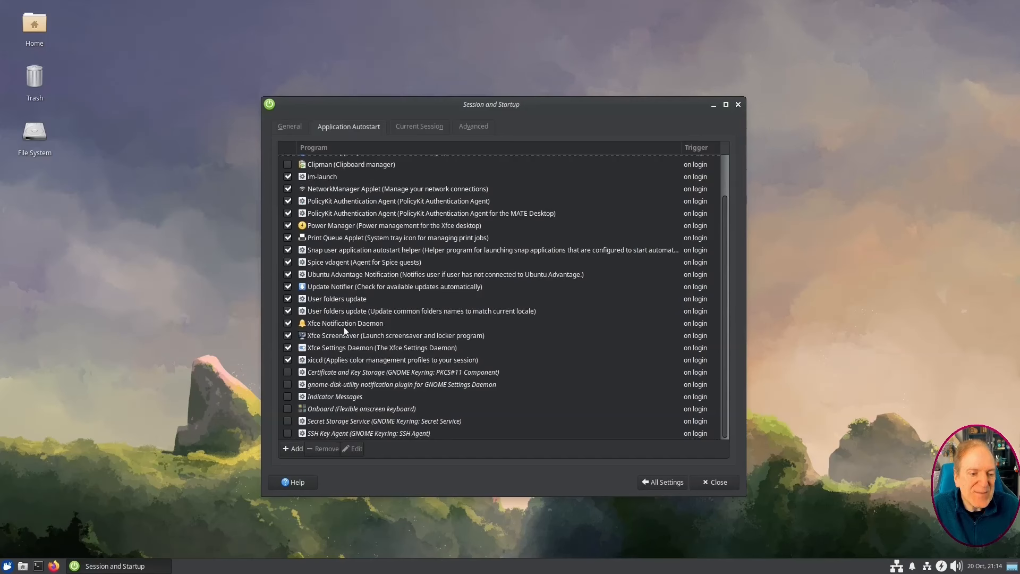
left_click(655, 480)
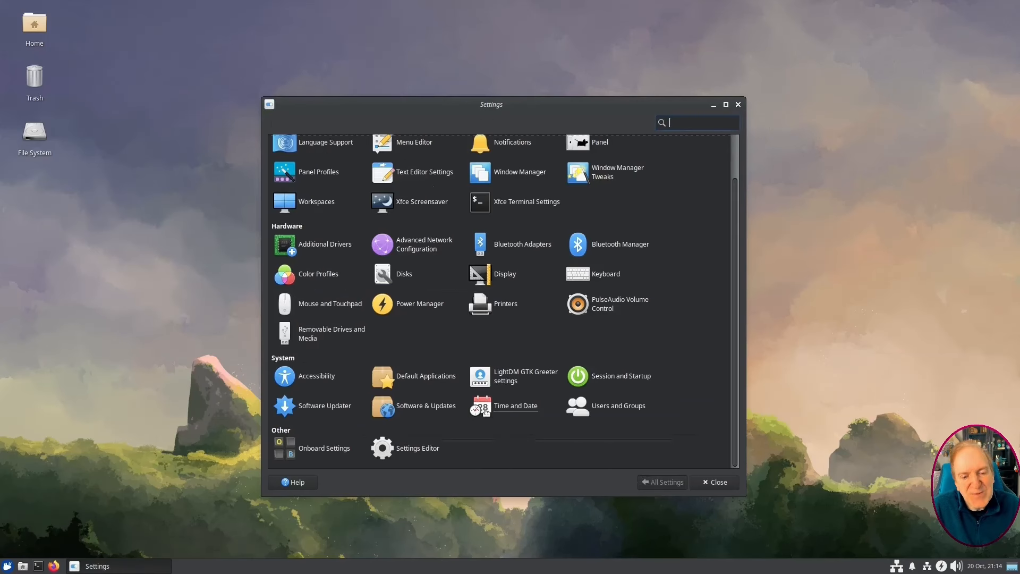
View the Time and Date settings, and close both them and the settings overview.
left_click(506, 407)
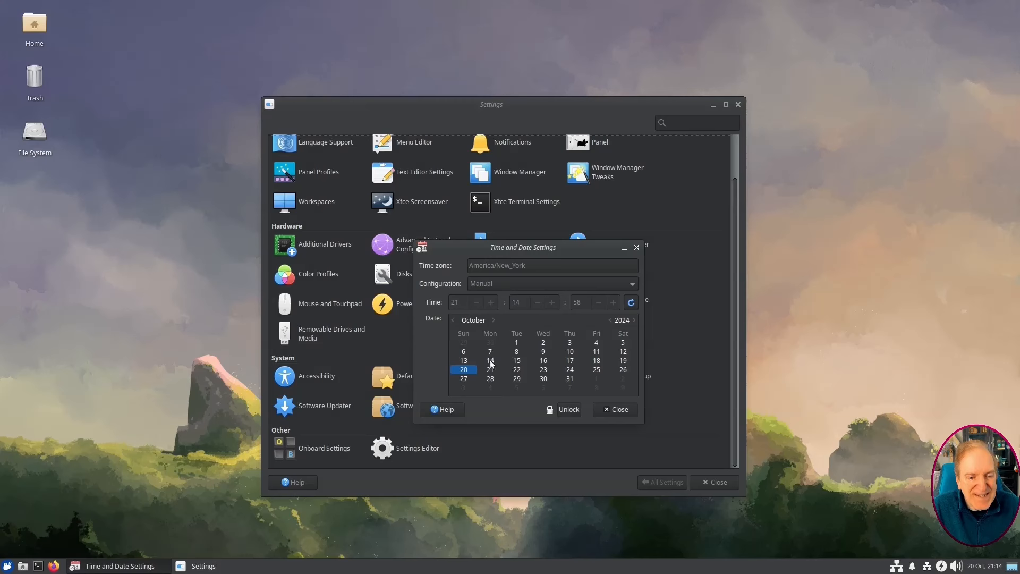
left_click(616, 410)
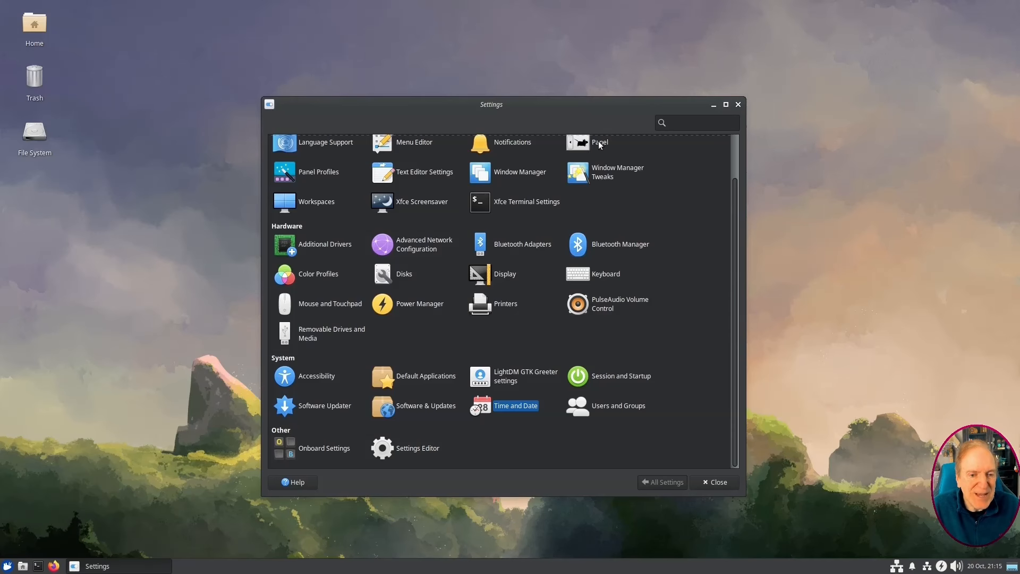
left_click(738, 104)
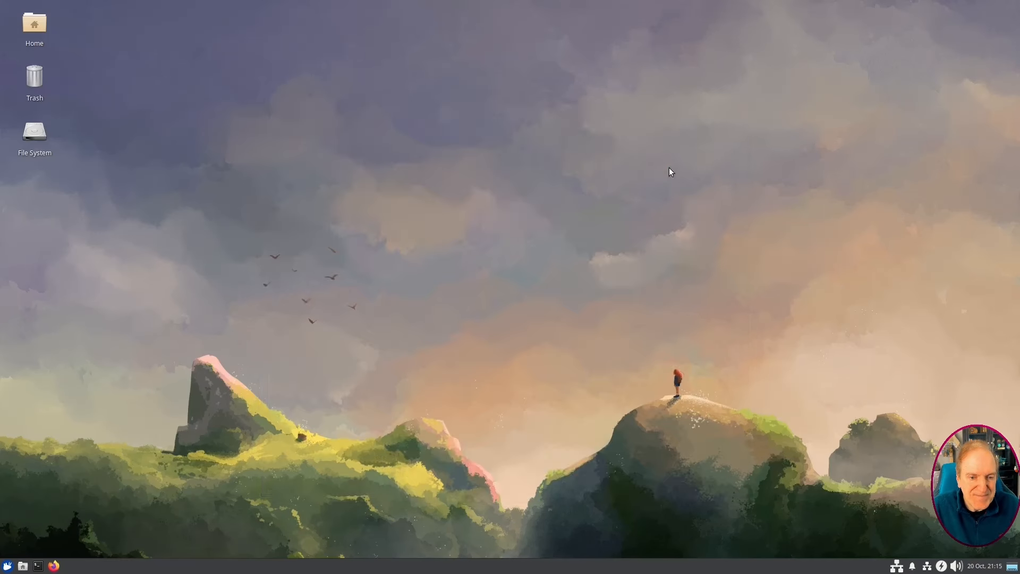
Open the properties of the Clock item from the Panel 1 preferences.
right_click(792, 564)
mouse_move(820, 552)
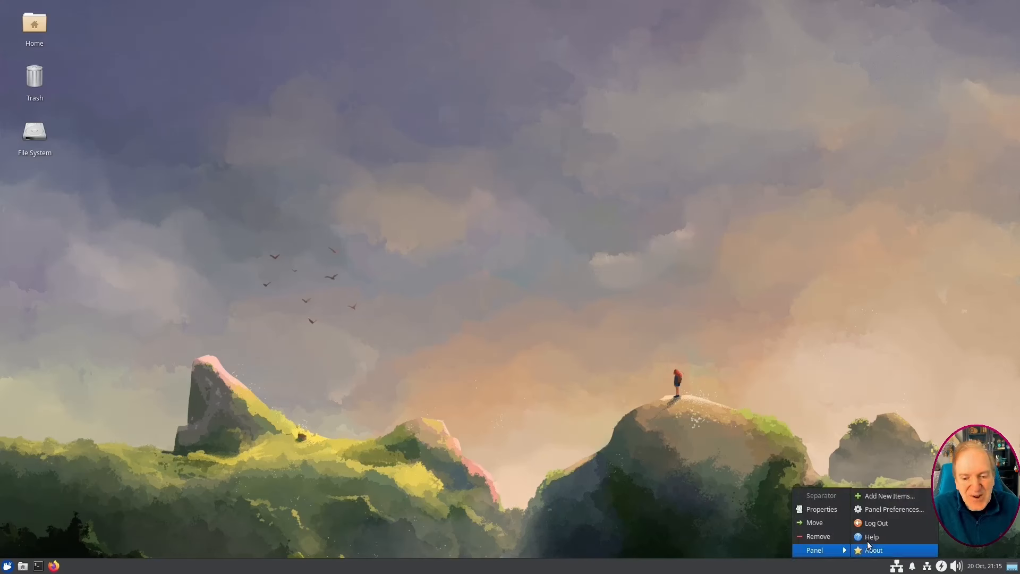
left_click(883, 510)
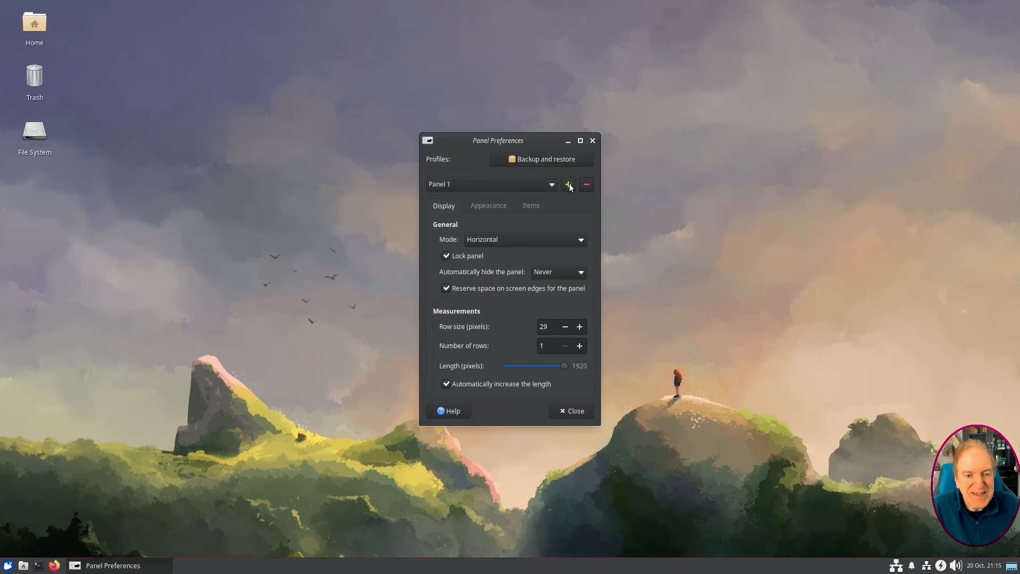
left_click(533, 206)
scroll(522, 337, "down", 3)
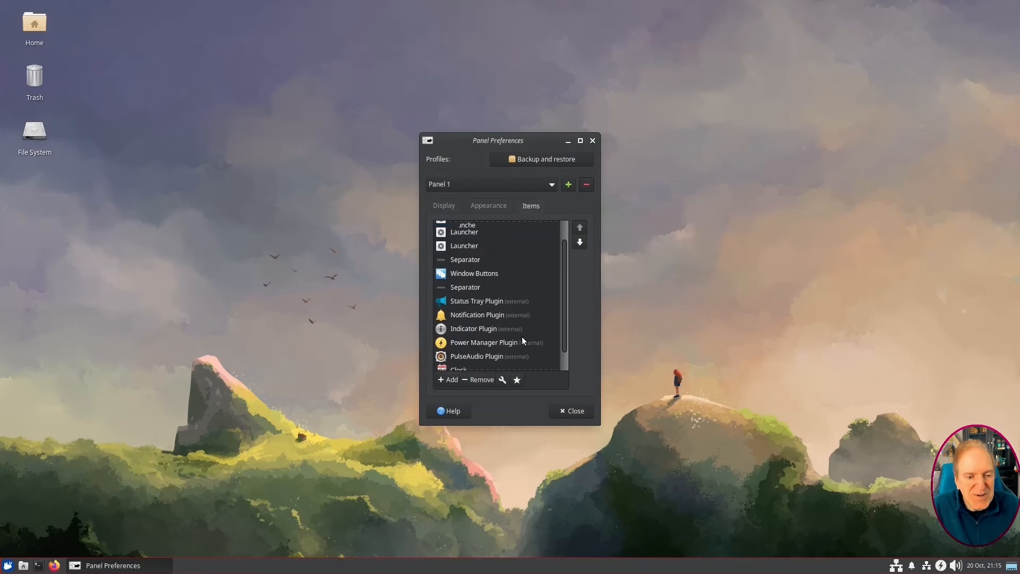
left_click(462, 350)
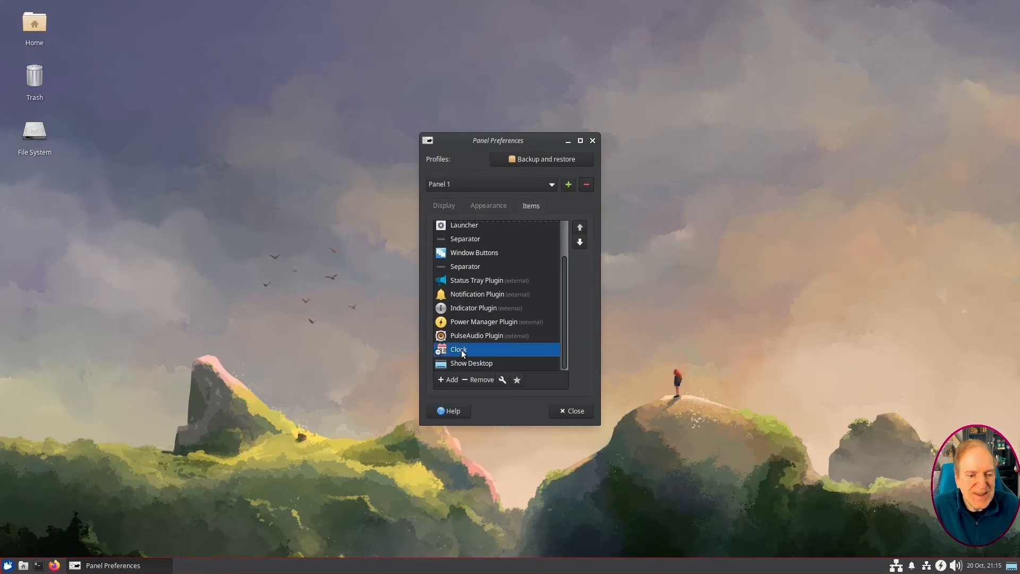
left_click(502, 379)
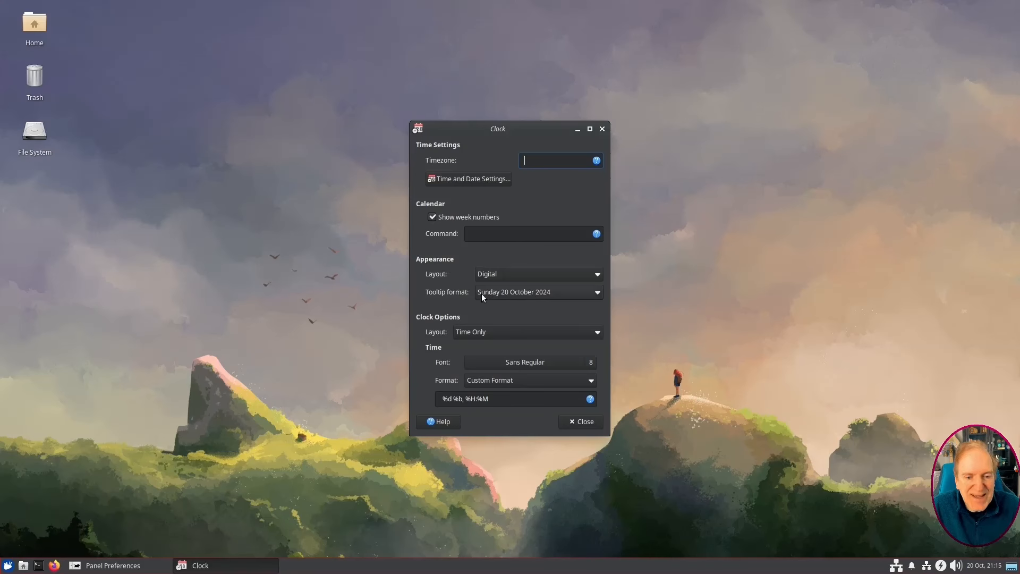
Try the 10/20/2024 tooltip format on the panel clock and restore the Sunday 20 October 2024 format.
left_click(556, 293)
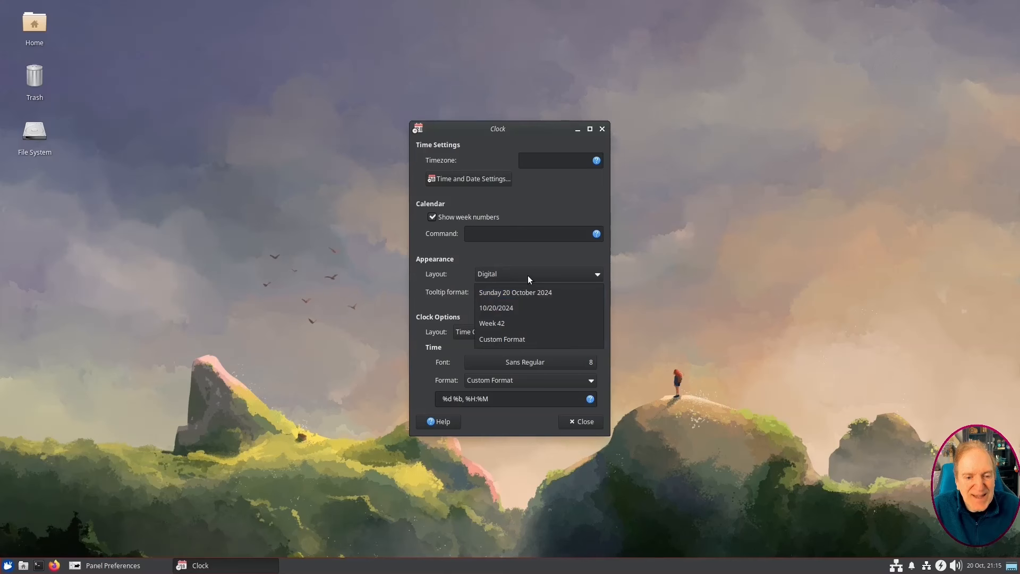
left_click(528, 291)
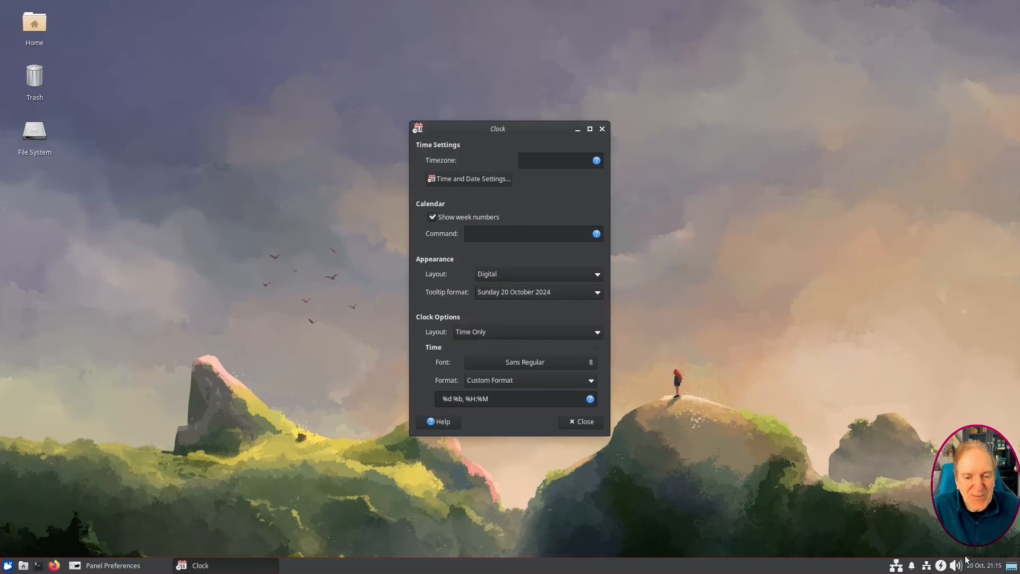
mouse_move(980, 567)
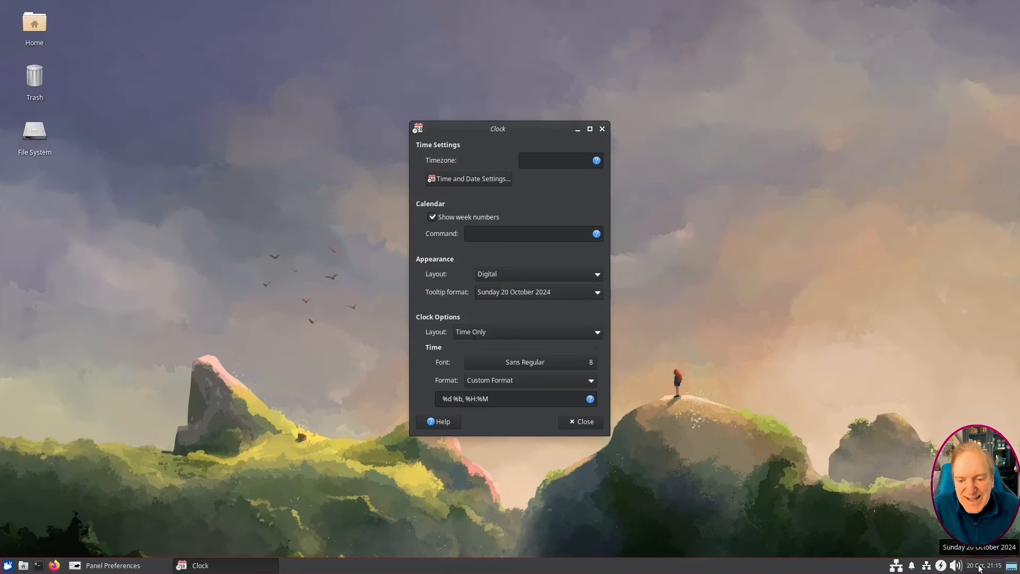
left_click(593, 293)
left_click(549, 308)
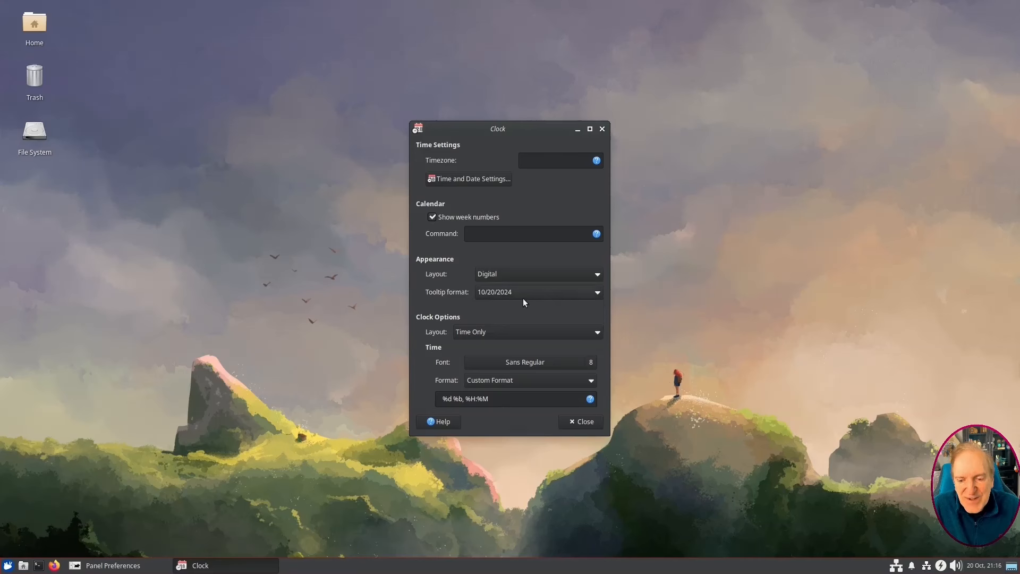
mouse_move(985, 568)
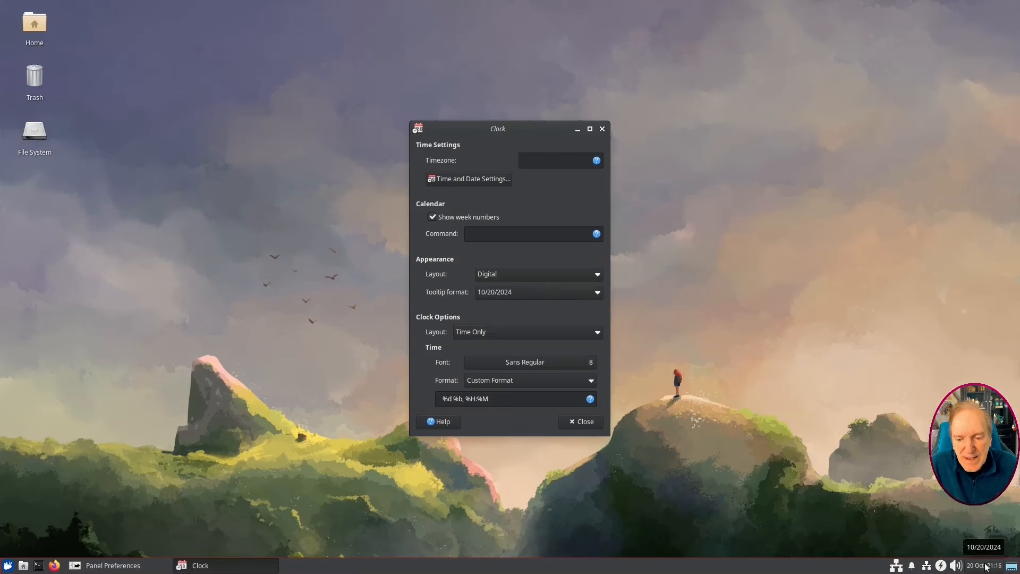
left_click(594, 293)
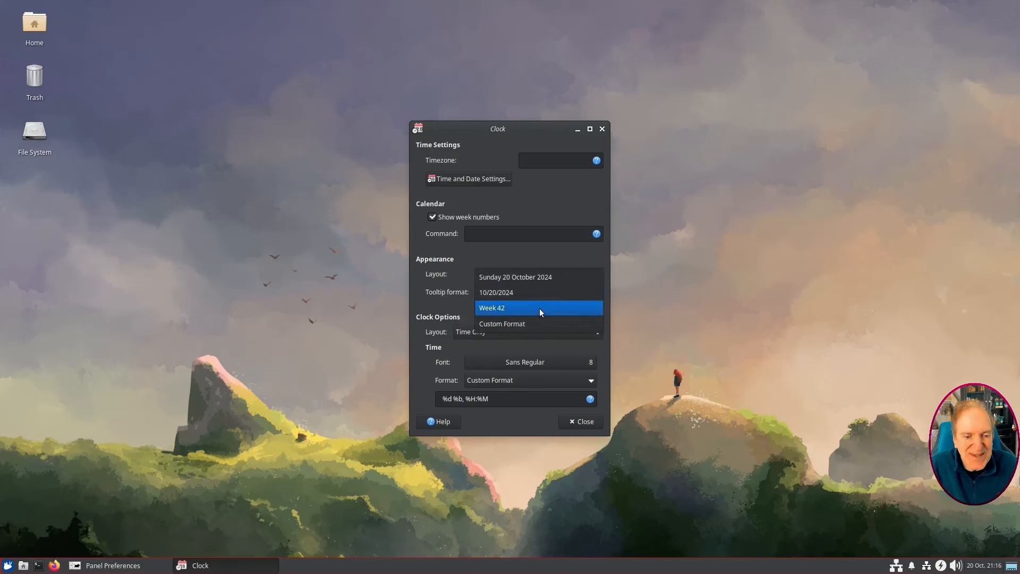
left_click(540, 278)
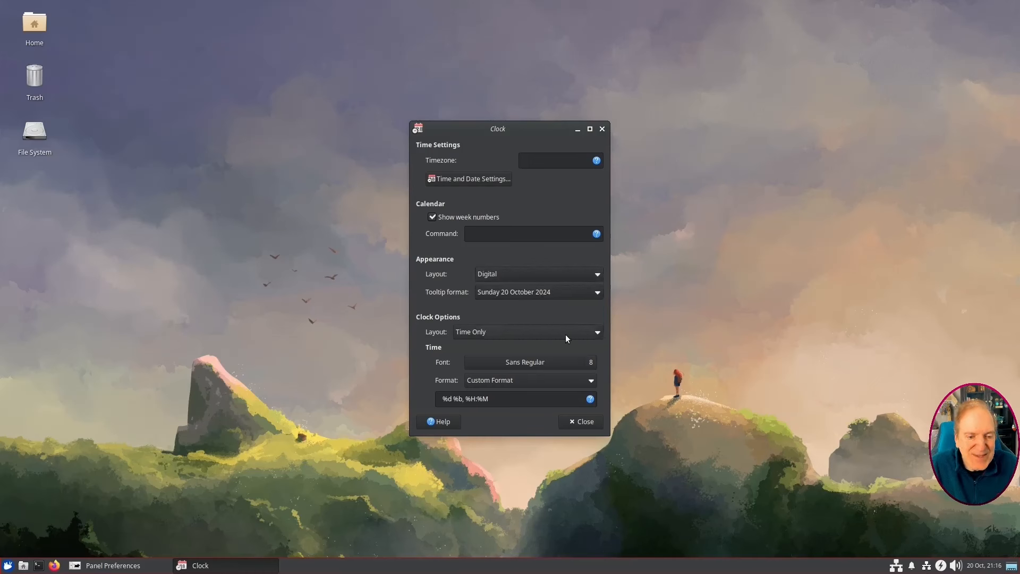
mouse_move(986, 570)
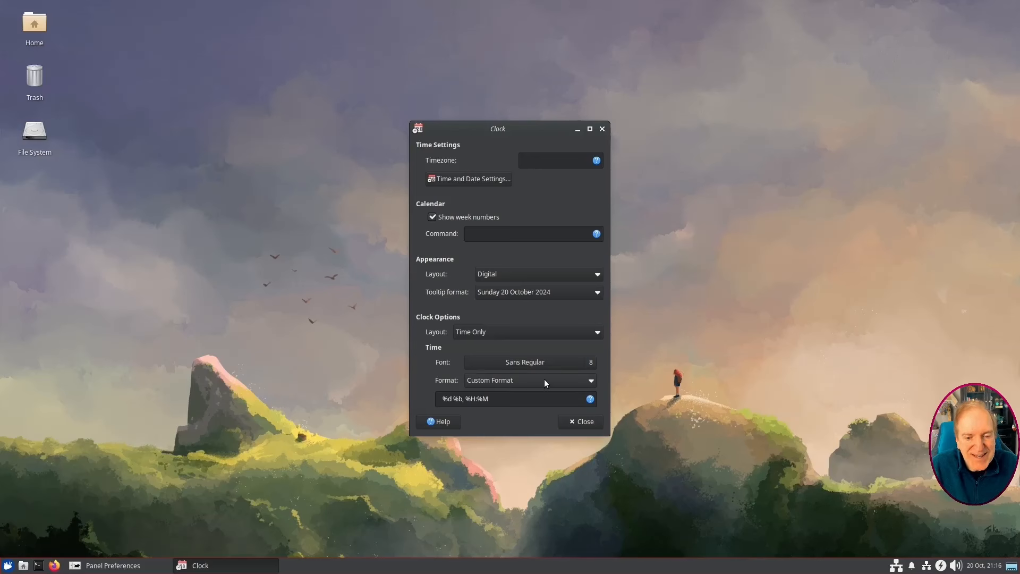
Try the clock layout Date, then time, settle on Time, then date, and set the date format to Oct 20, 2024.
left_click(598, 331)
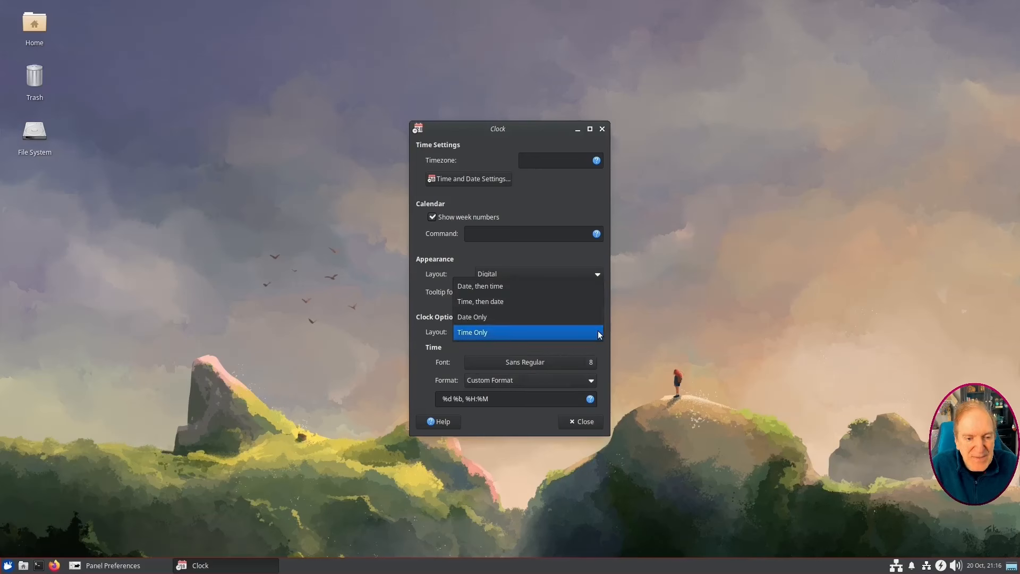
left_click(518, 287)
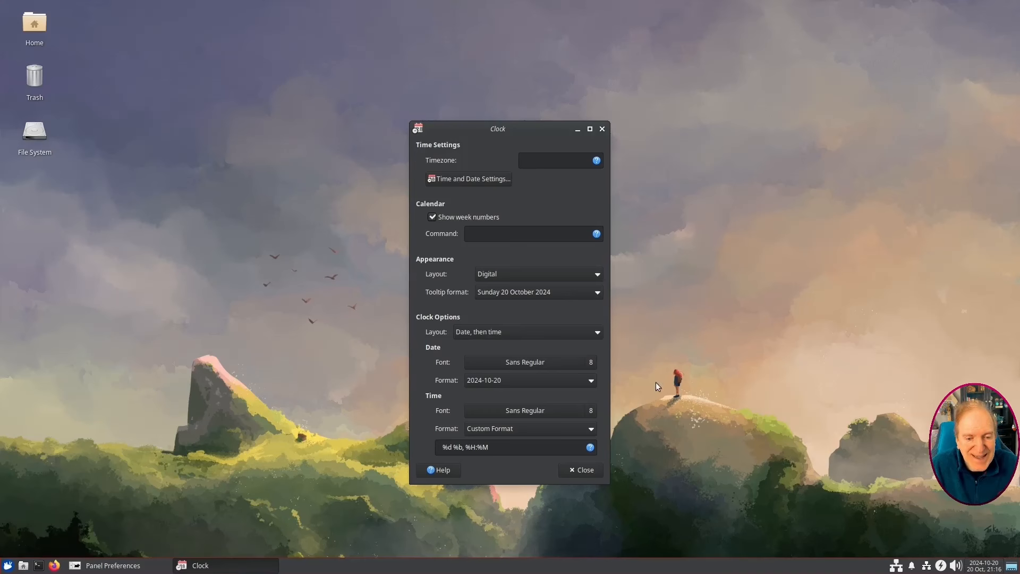
left_click(571, 332)
left_click(534, 346)
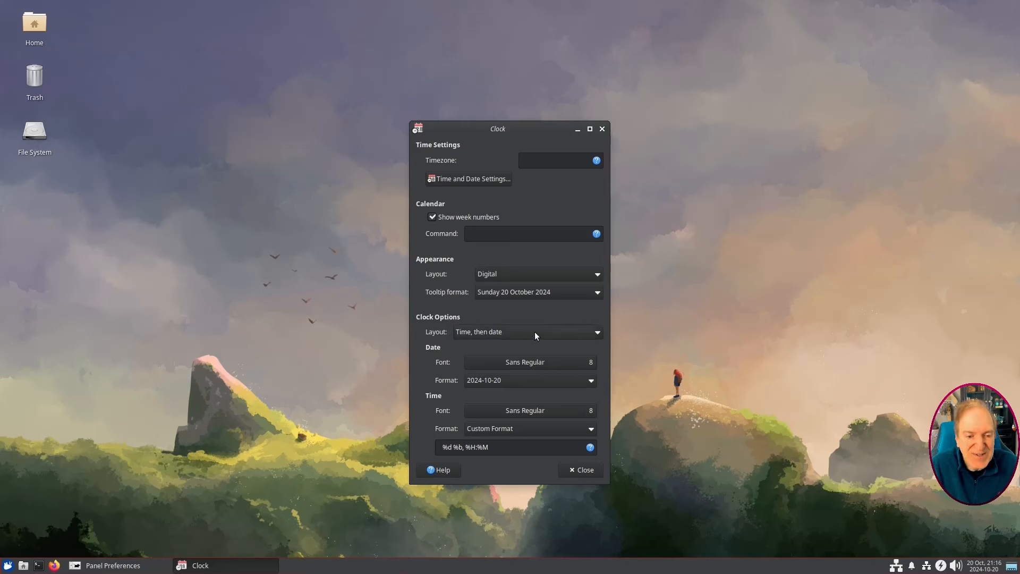
left_click(566, 384)
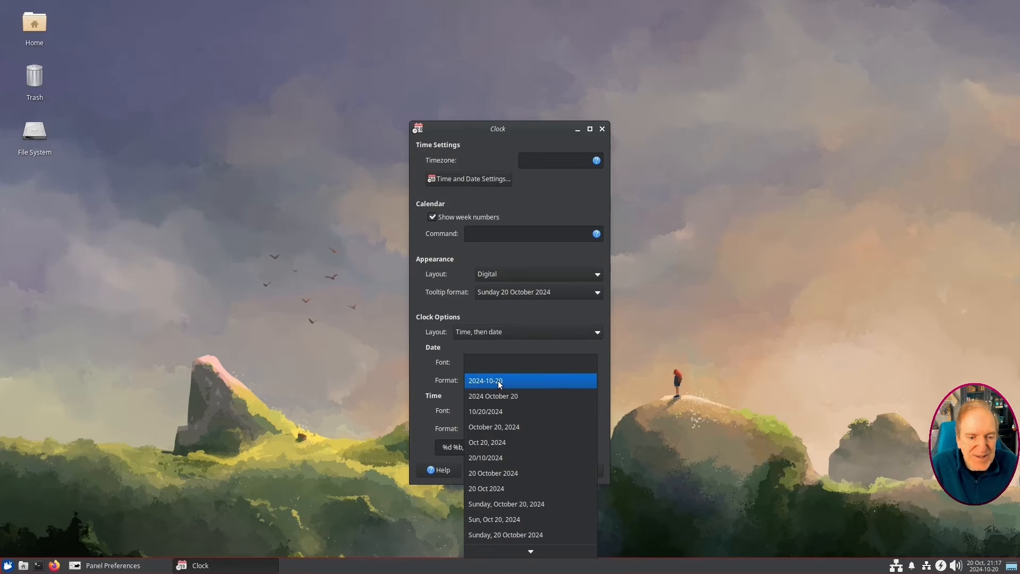
left_click(496, 446)
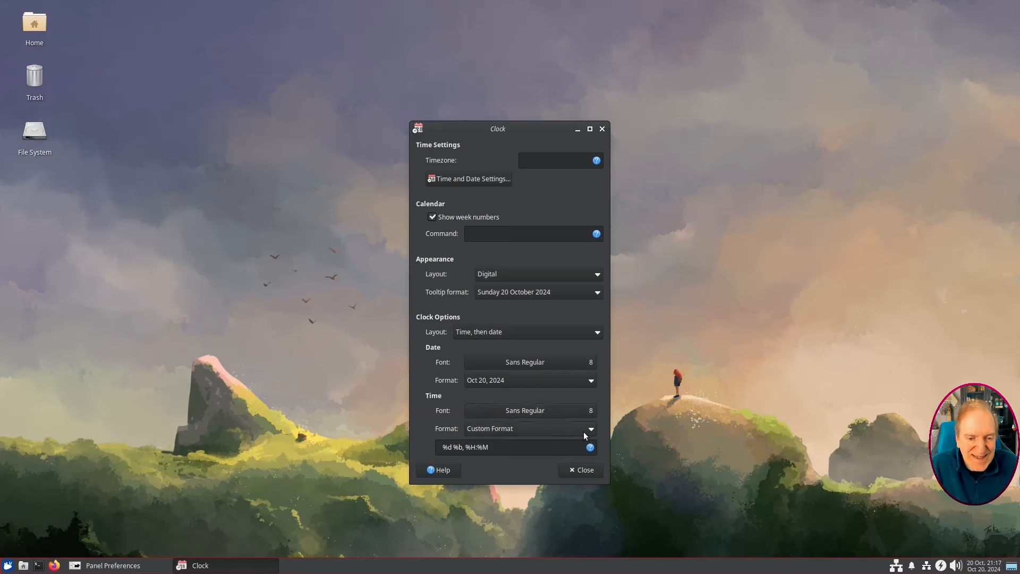
Try the 21:15 time format, set it to 21:15:42 with seconds, and decline sending the Ubuntu problem report.
left_click_drag(496, 446, 440, 448)
left_click(441, 448)
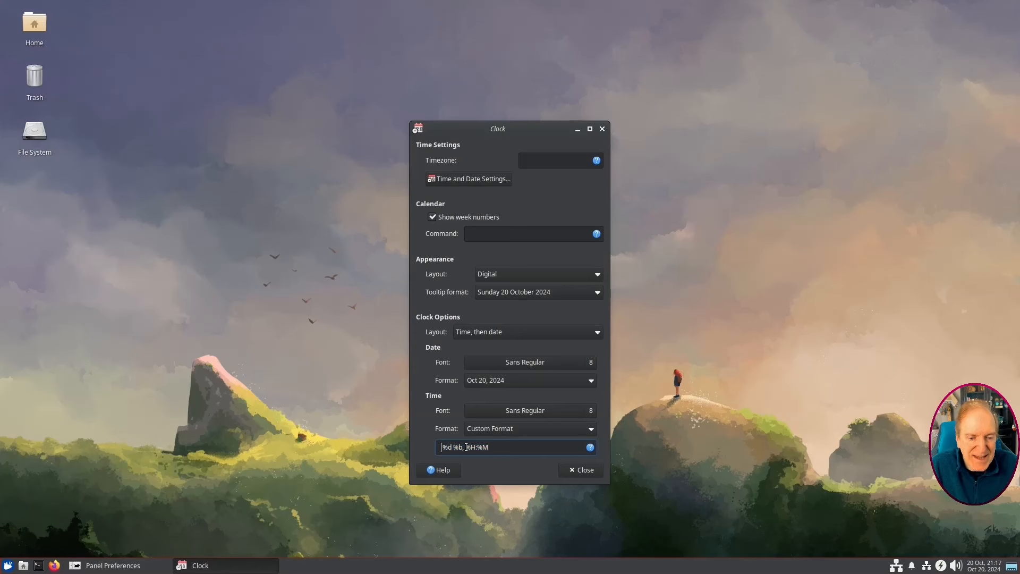
left_click_drag(466, 447, 443, 447)
left_click(555, 430)
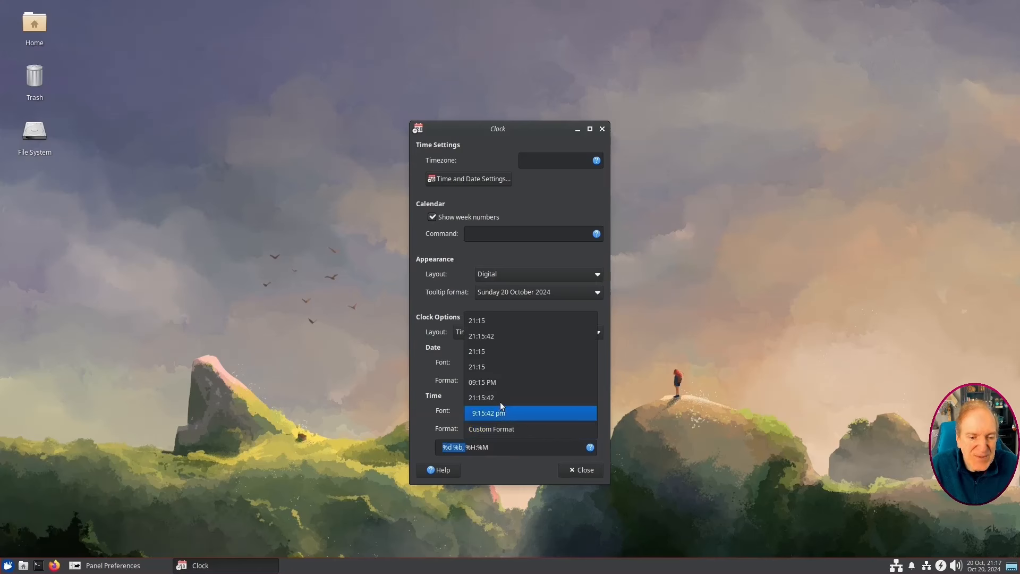
left_click(480, 321)
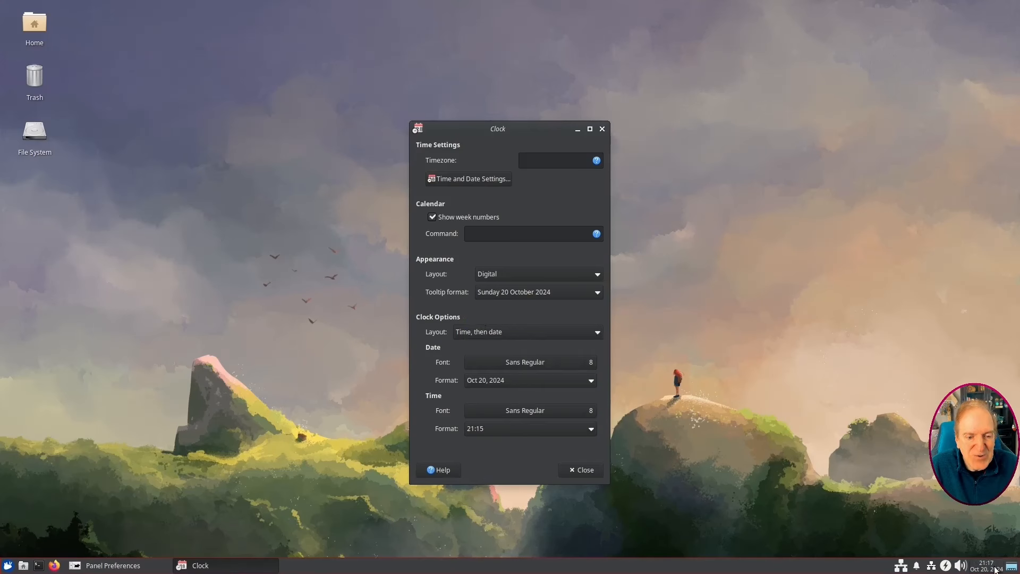
left_click(521, 425)
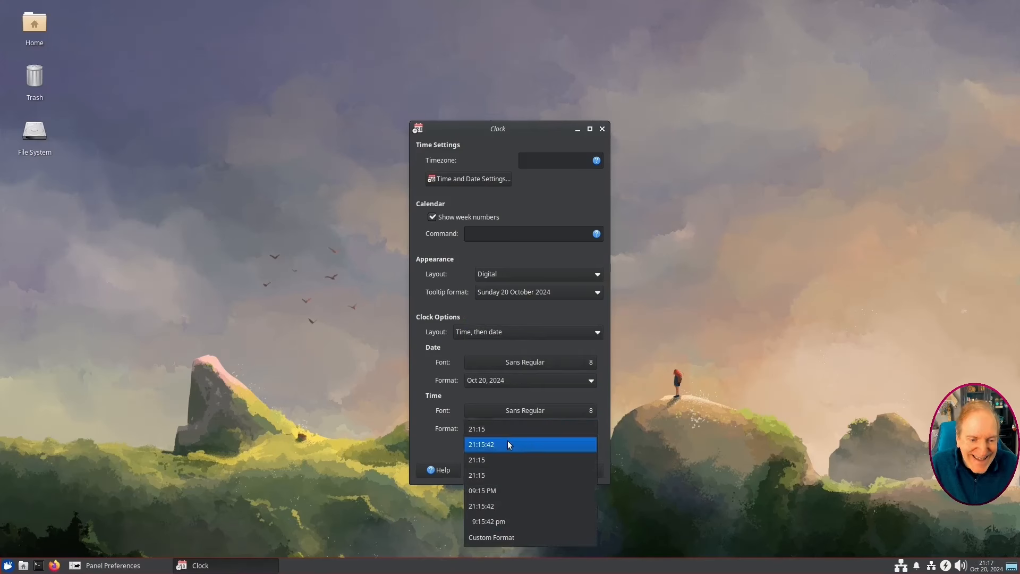
left_click(507, 442)
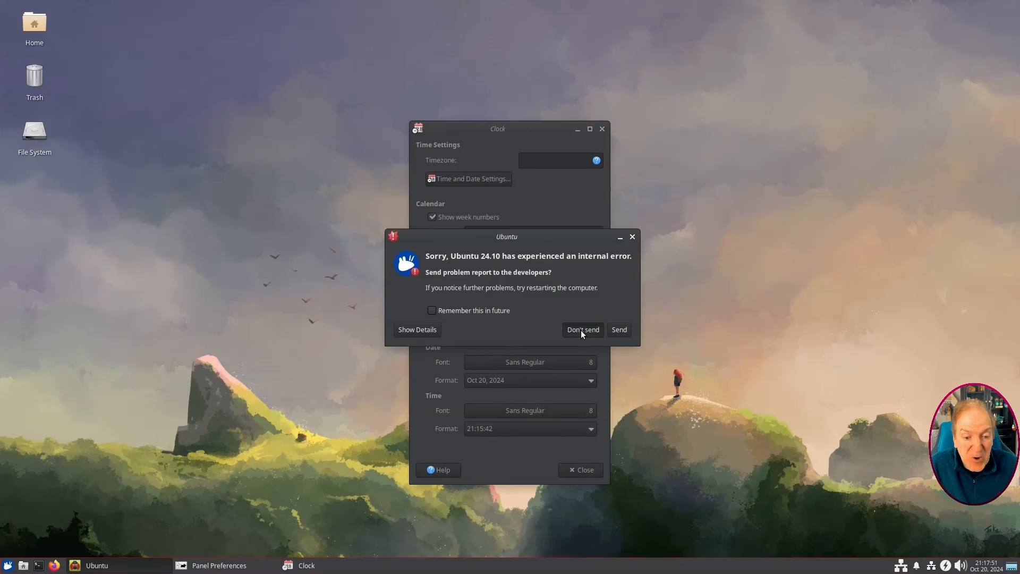
left_click(581, 330)
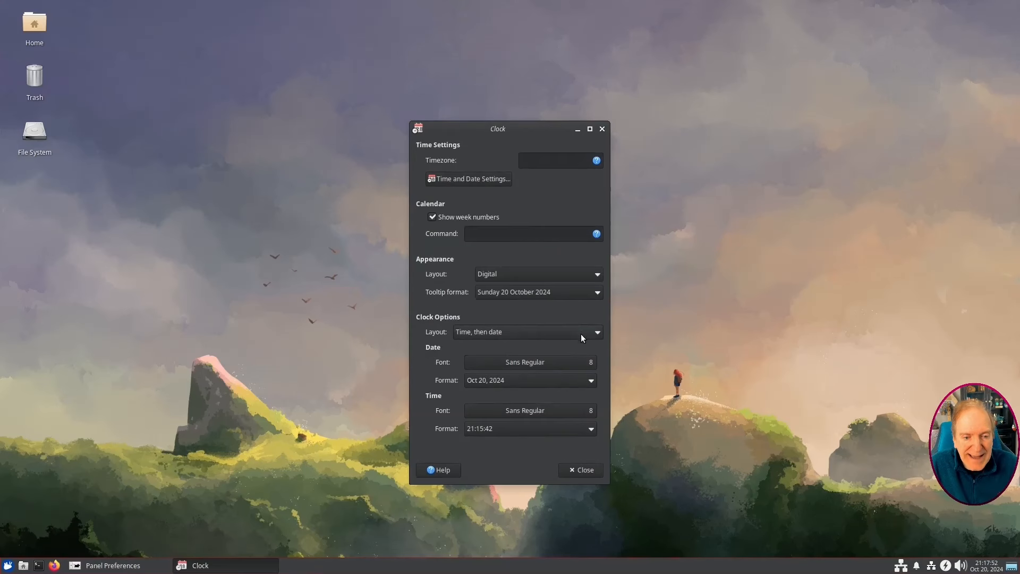
Set the panel clock's time format to 21:15 and its time font to Sans Bold size 9, then close its properties.
left_click(591, 430)
left_click(540, 413)
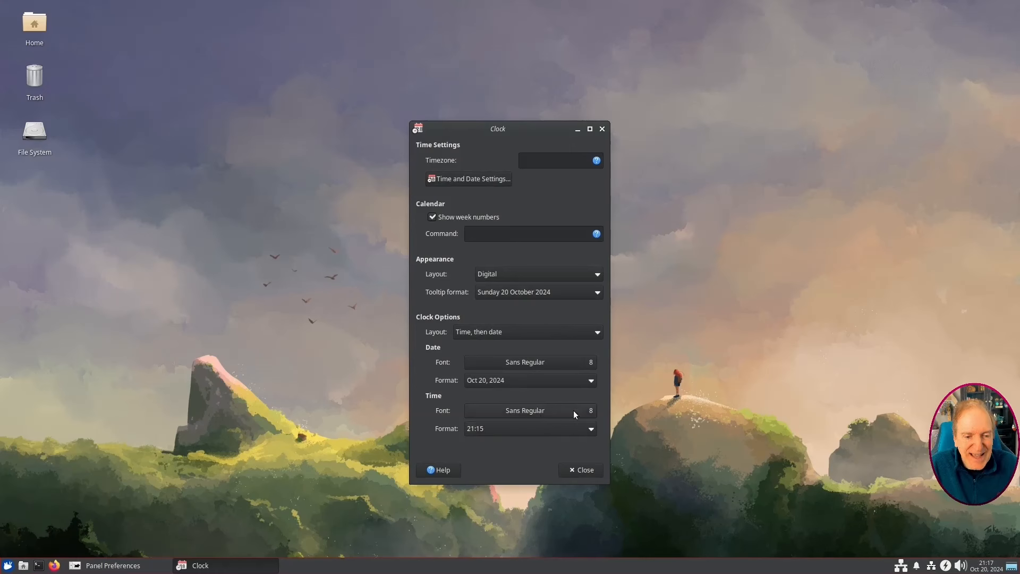
left_click(553, 410)
left_click(612, 413)
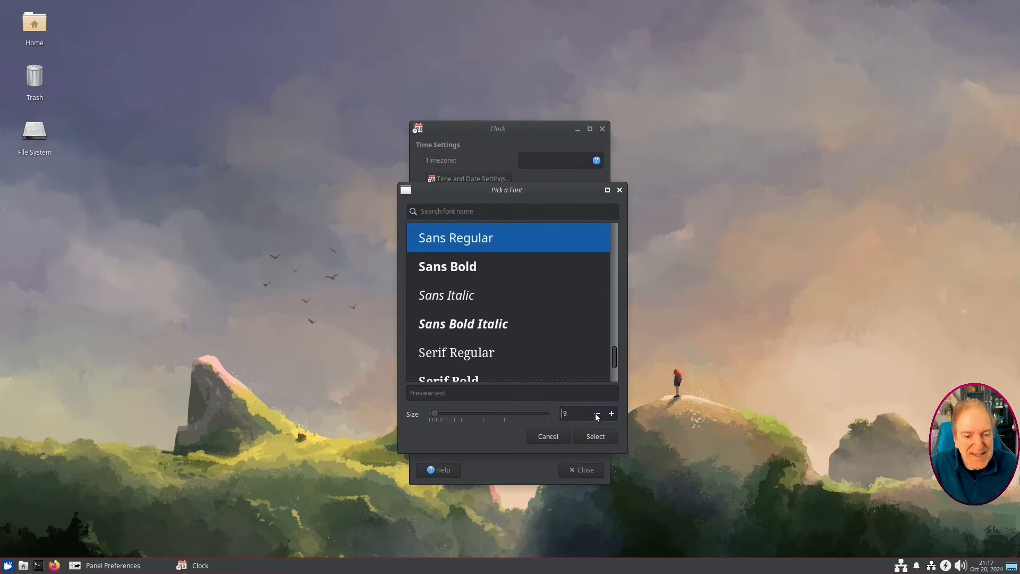
left_click(465, 266)
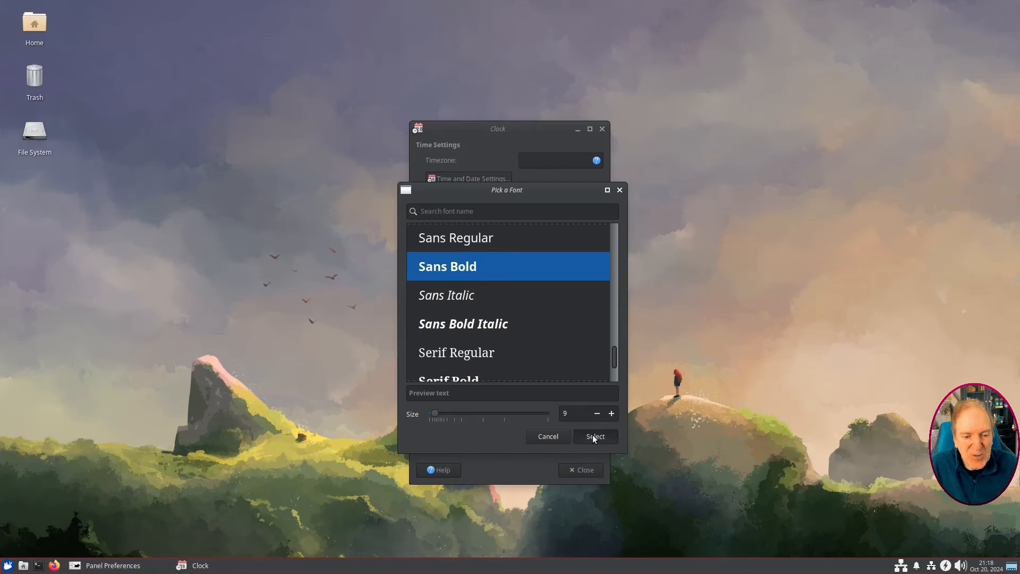
left_click(592, 435)
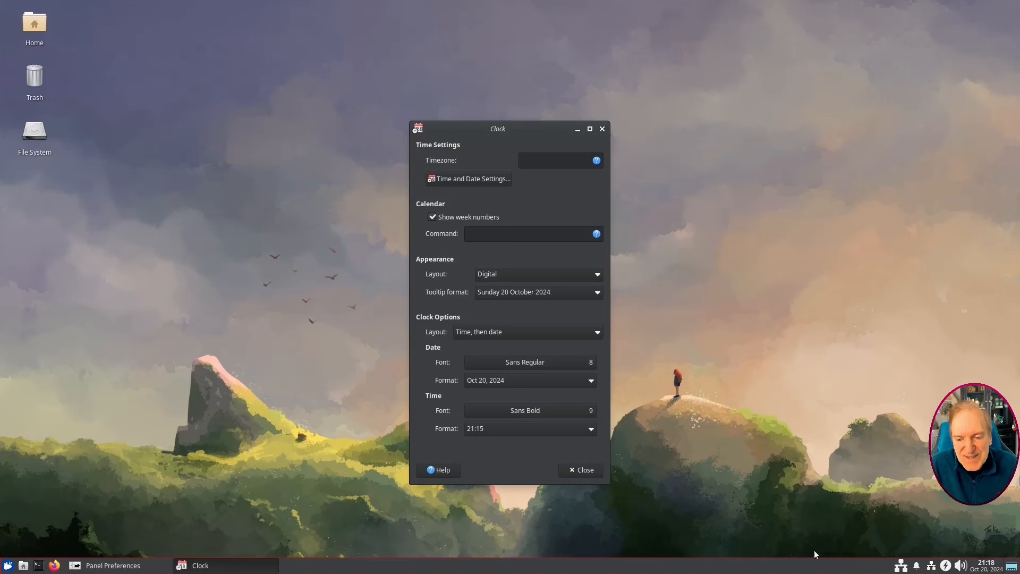
left_click(579, 472)
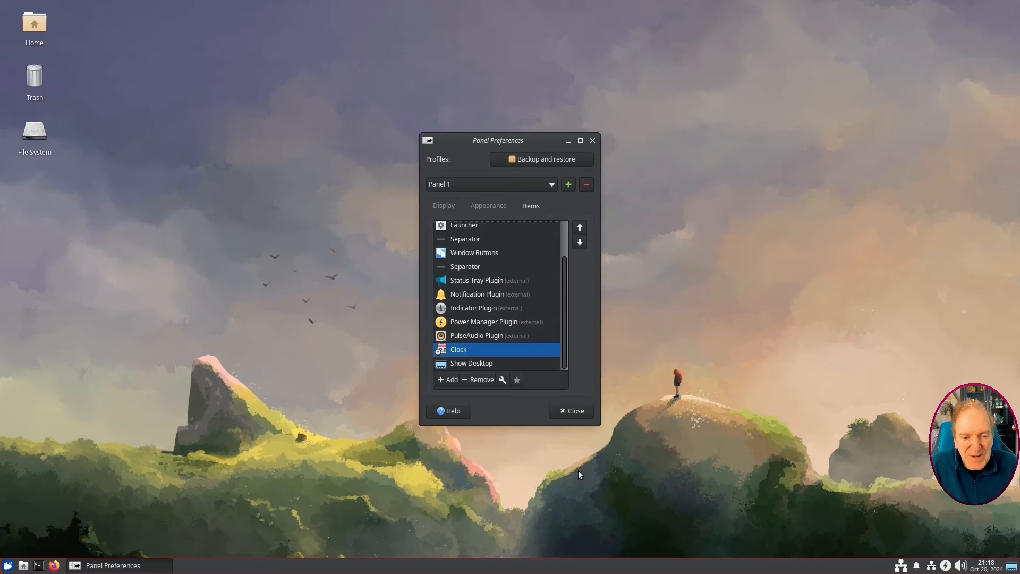
Increase Panel 1's row size to 33 pixels and close the panel preferences.
left_click(478, 205)
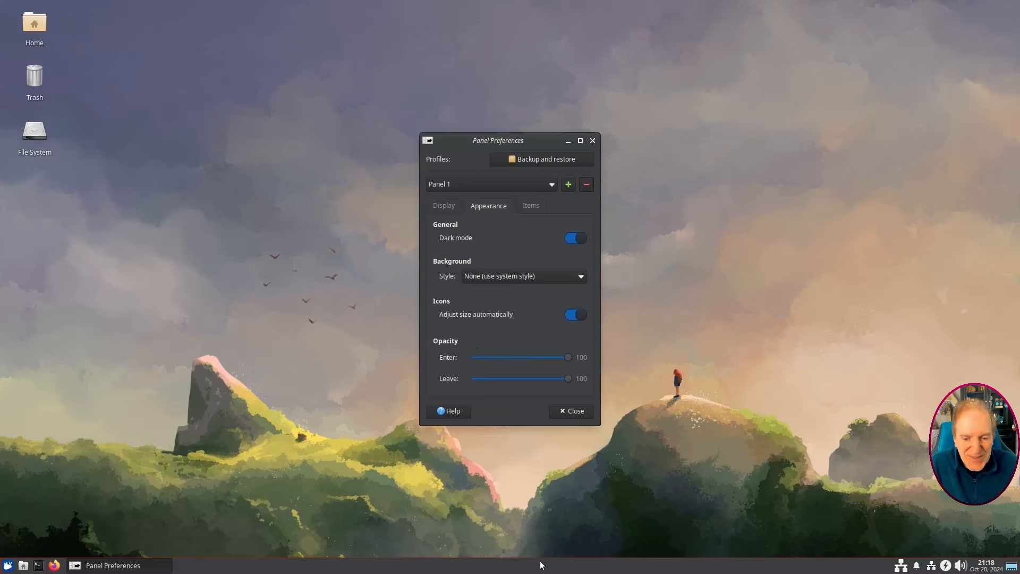
left_click(454, 202)
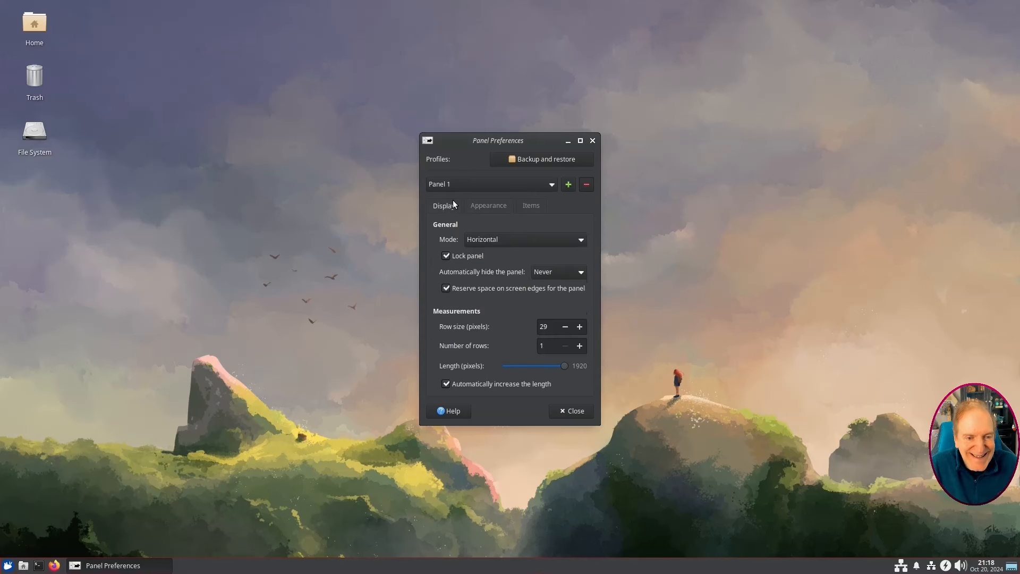
left_click(580, 326)
left_click(579, 327)
left_click(579, 327)
left_click(579, 327)
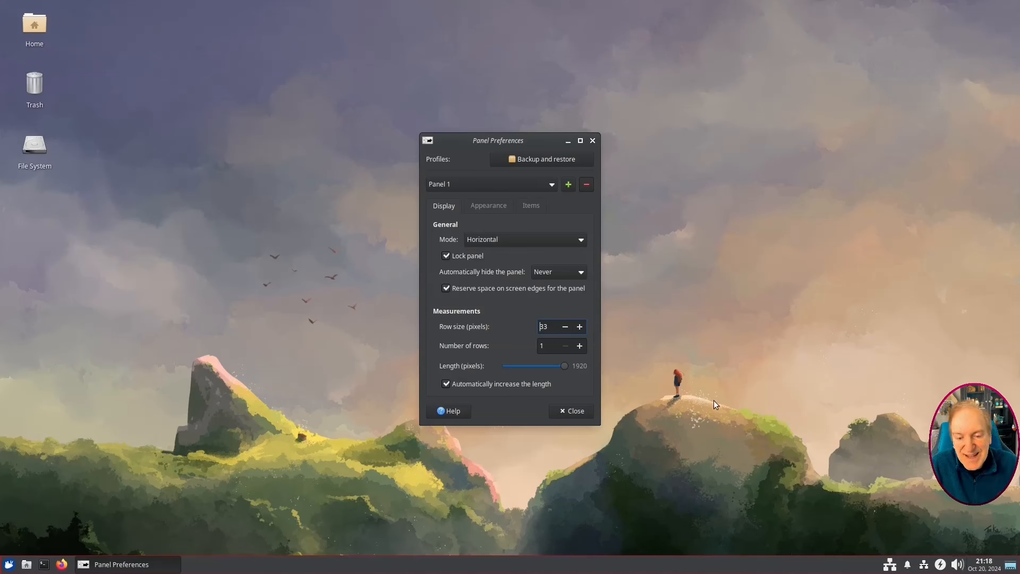
left_click(570, 412)
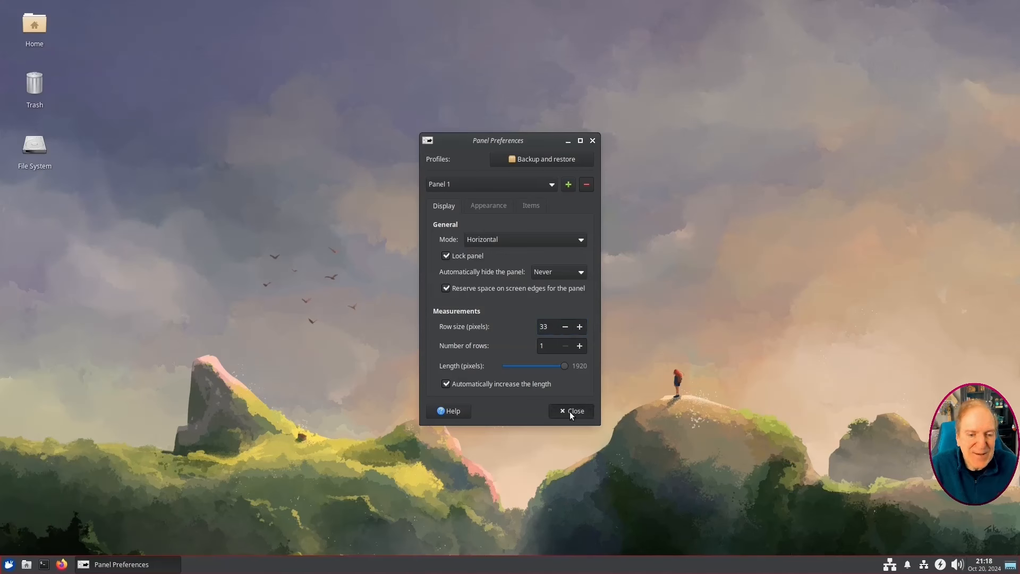
left_click(569, 411)
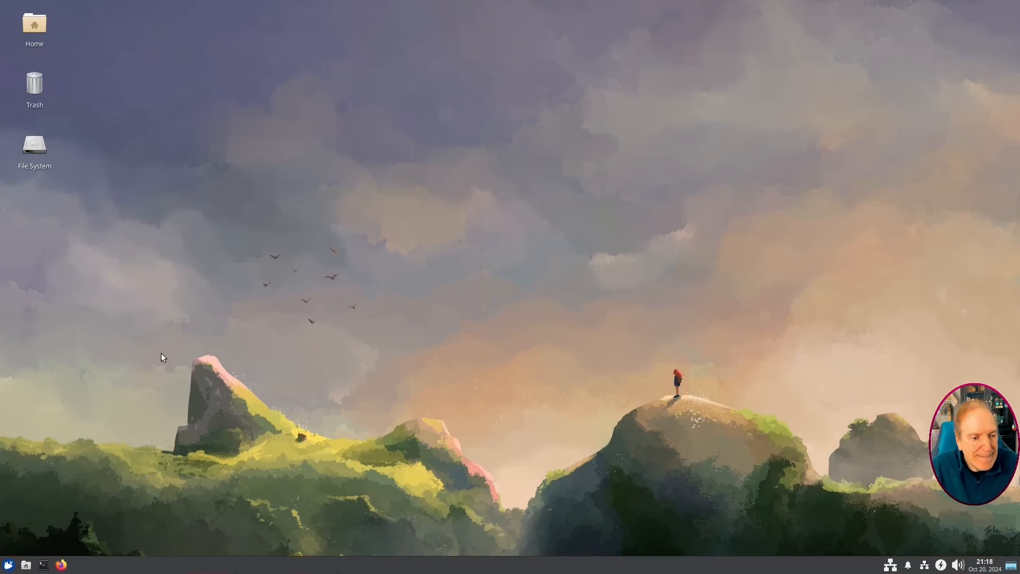
Reopen the panel preferences and add the Weather Update item to Panel 1.
right_click(523, 565)
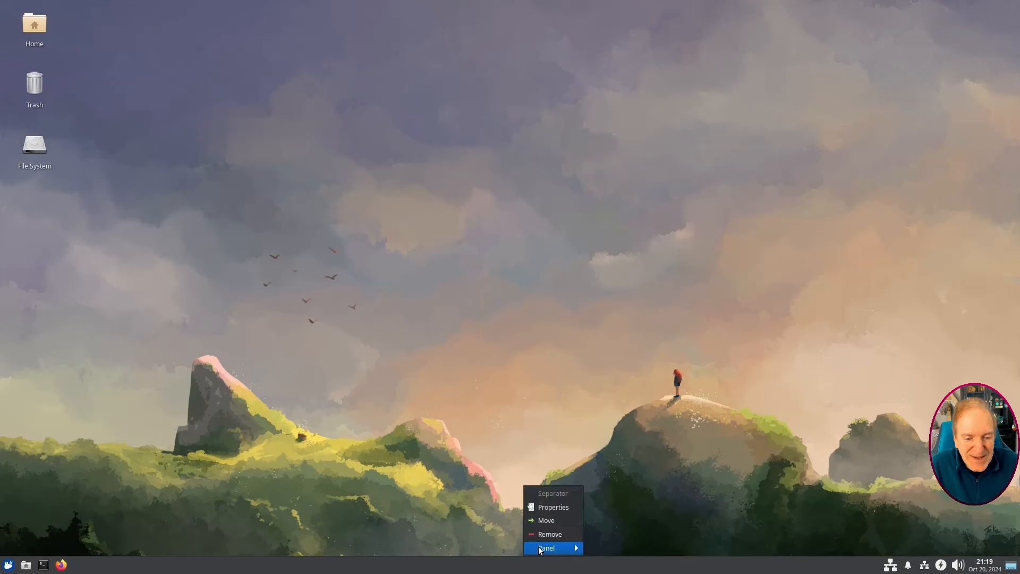
mouse_move(537, 546)
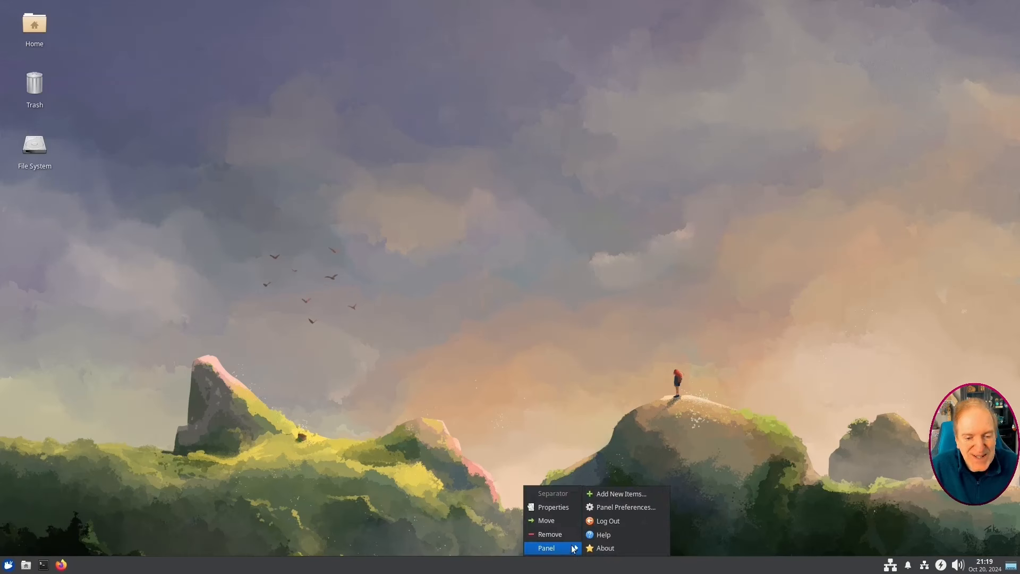
left_click(603, 509)
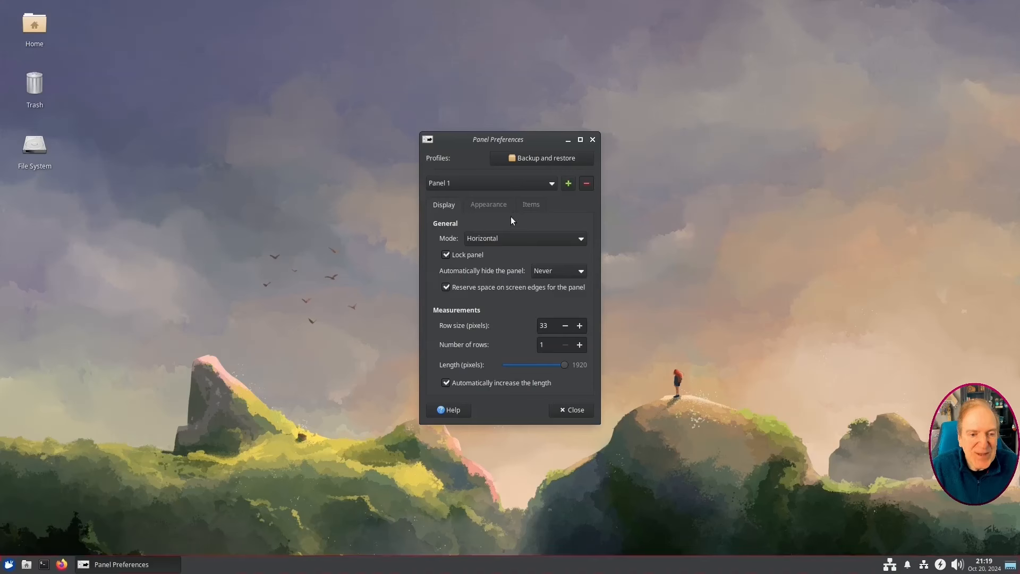
left_click(529, 207)
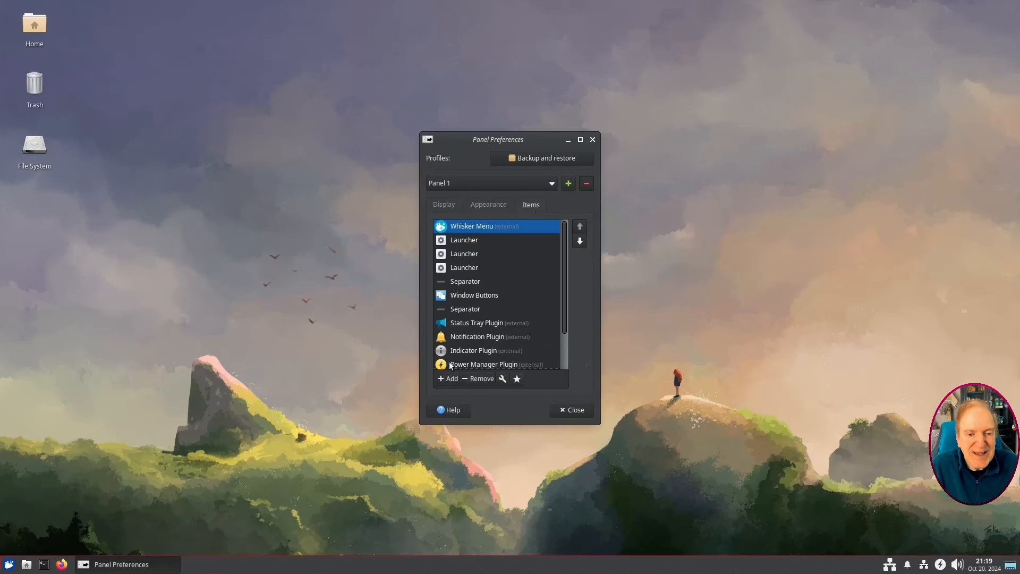
left_click(446, 379)
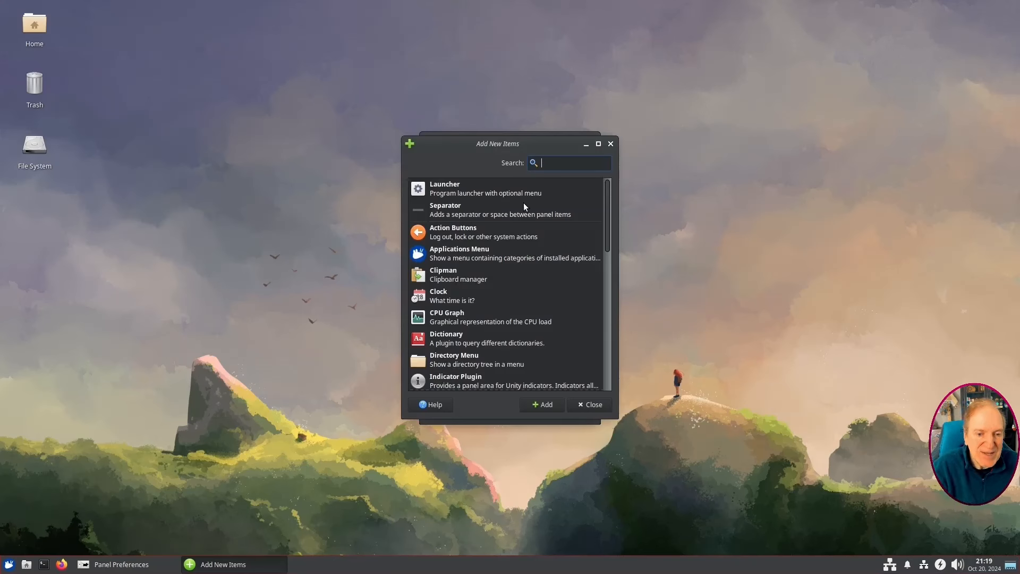
type("weather")
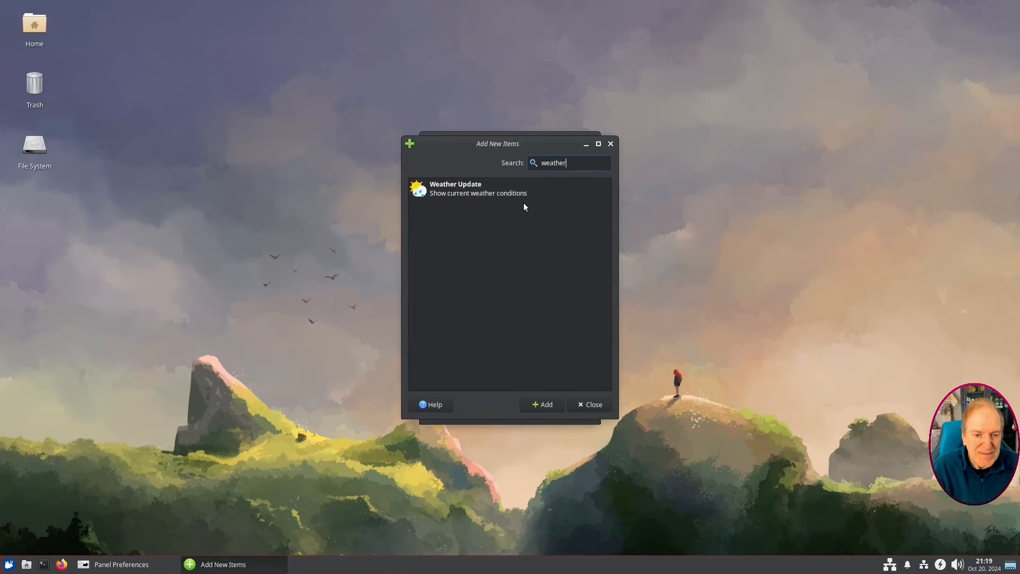
left_click(441, 195)
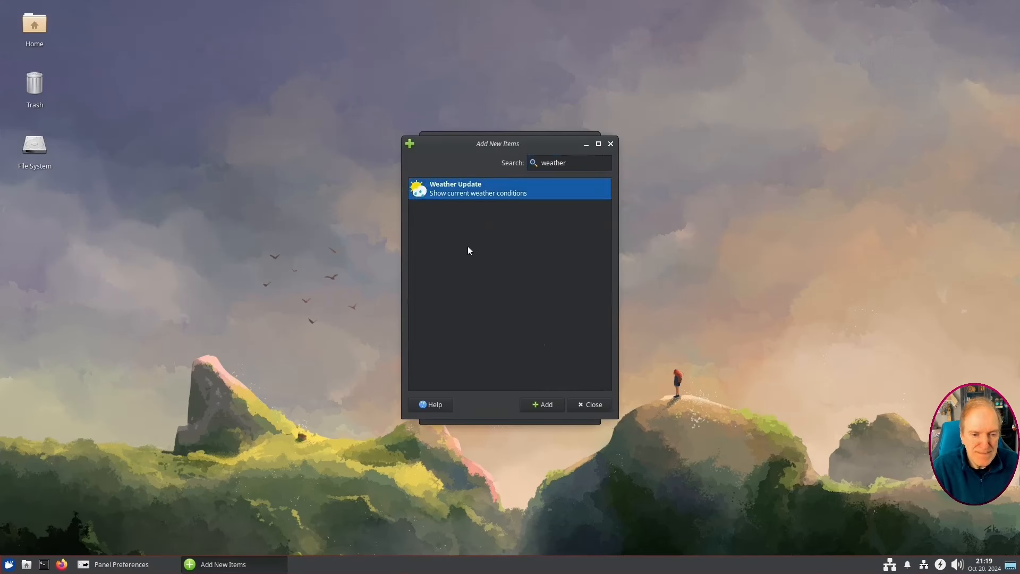
left_click(538, 406)
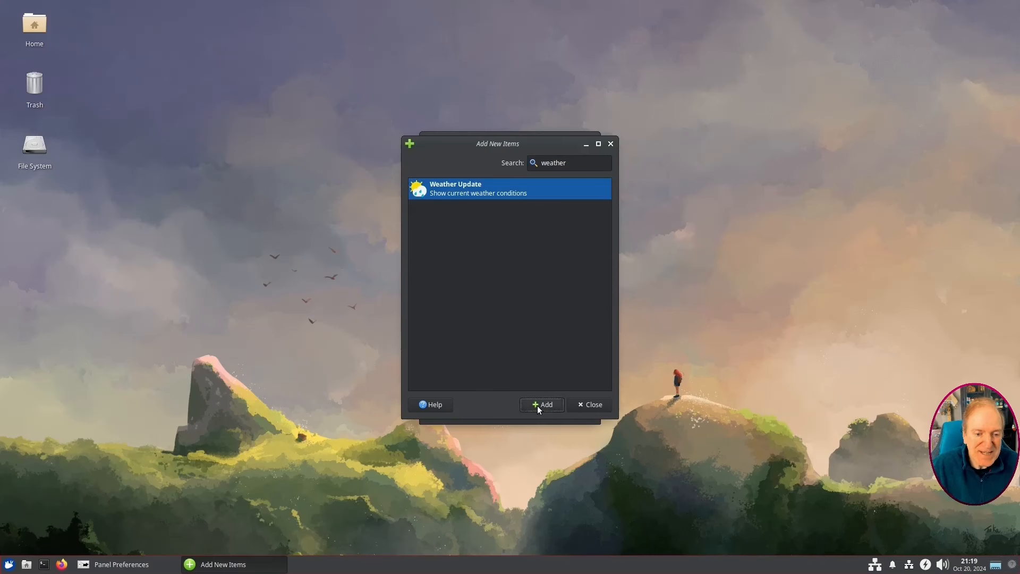
left_click(593, 407)
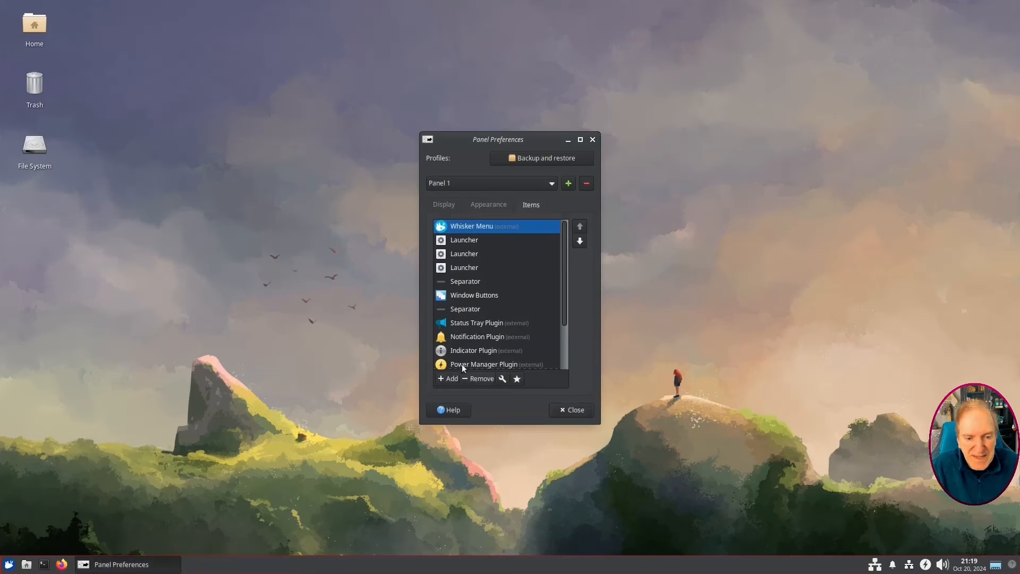
Add Temperature (T) to the labels displayed in the Weather Update item's scrollbox and close its properties.
left_click_drag(564, 309, 566, 367)
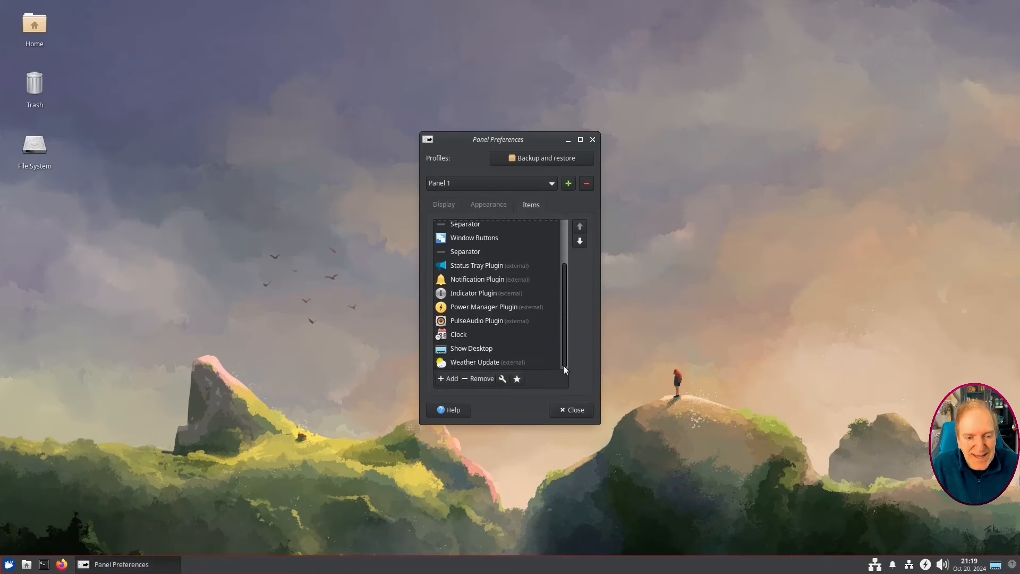
left_click(463, 363)
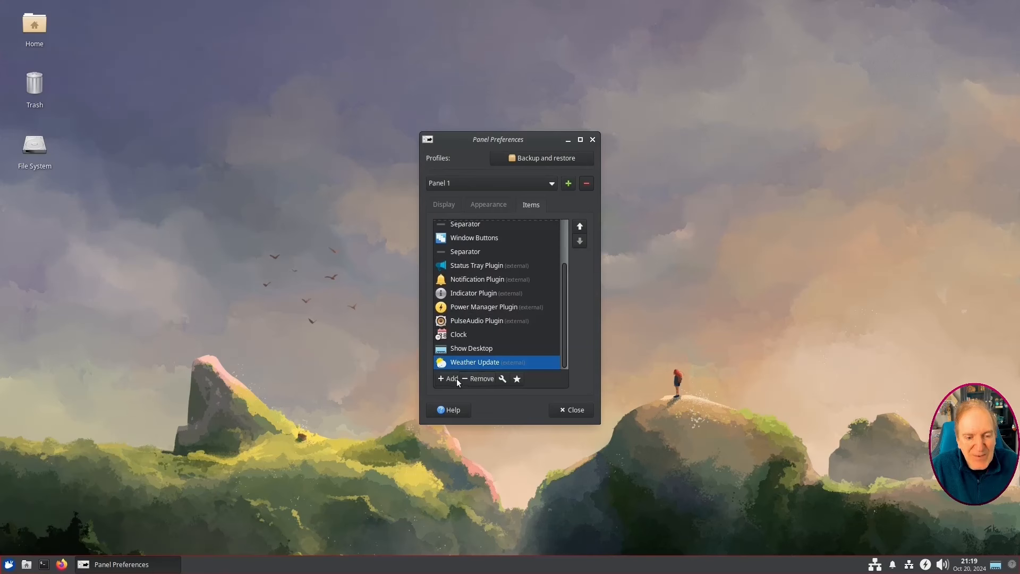
left_click(502, 378)
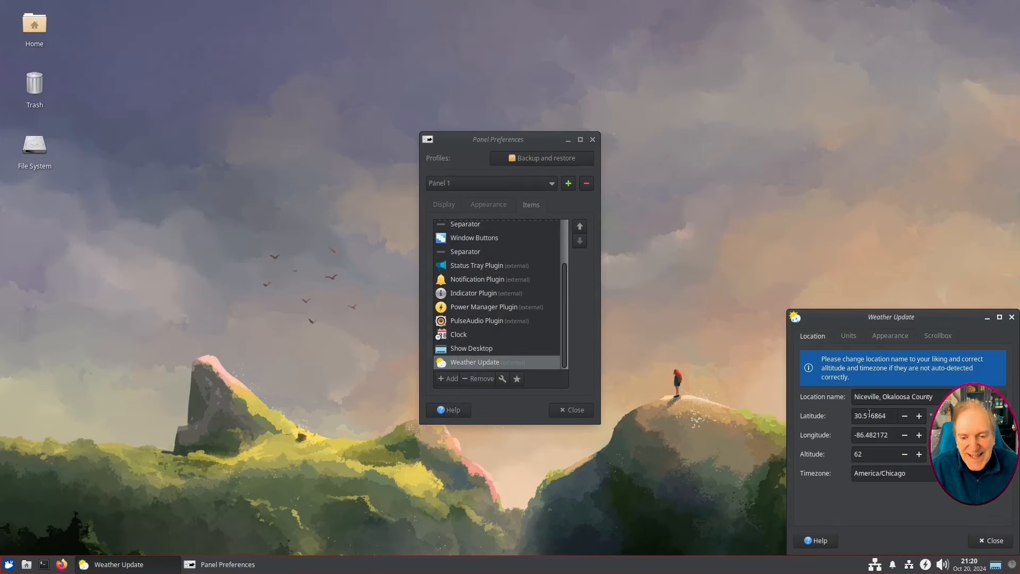
left_click(895, 336)
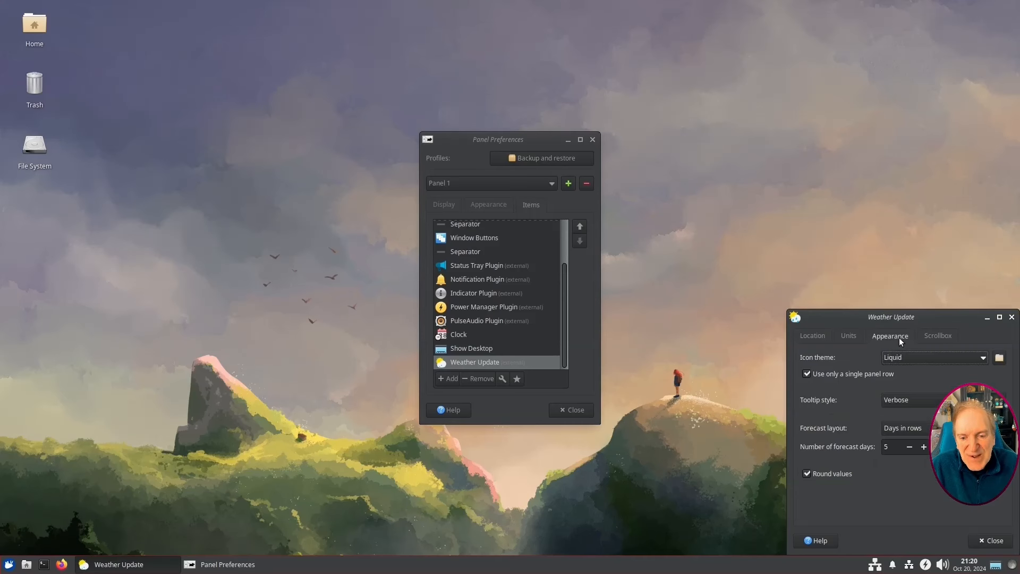
left_click(935, 336)
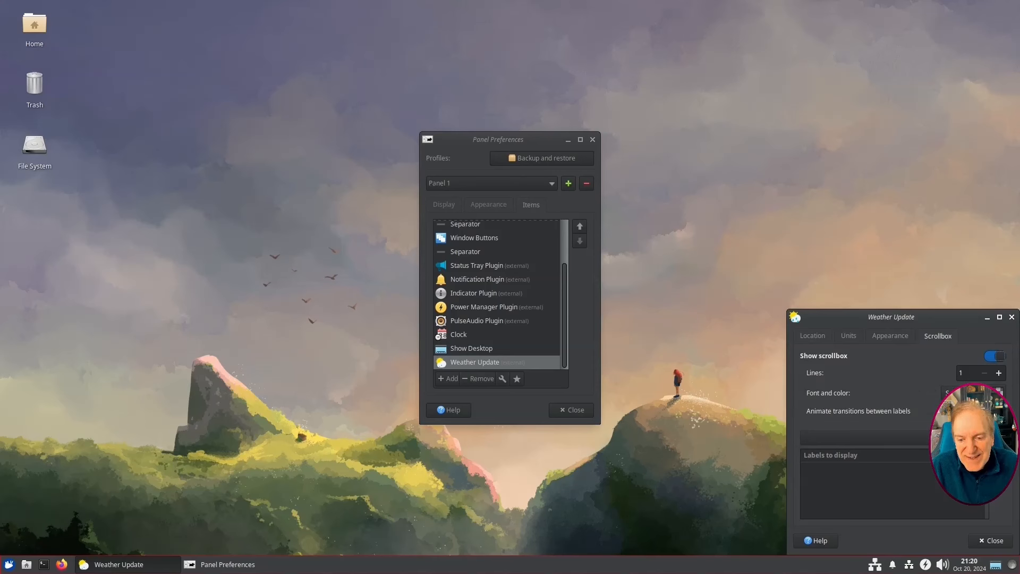
left_click(898, 438)
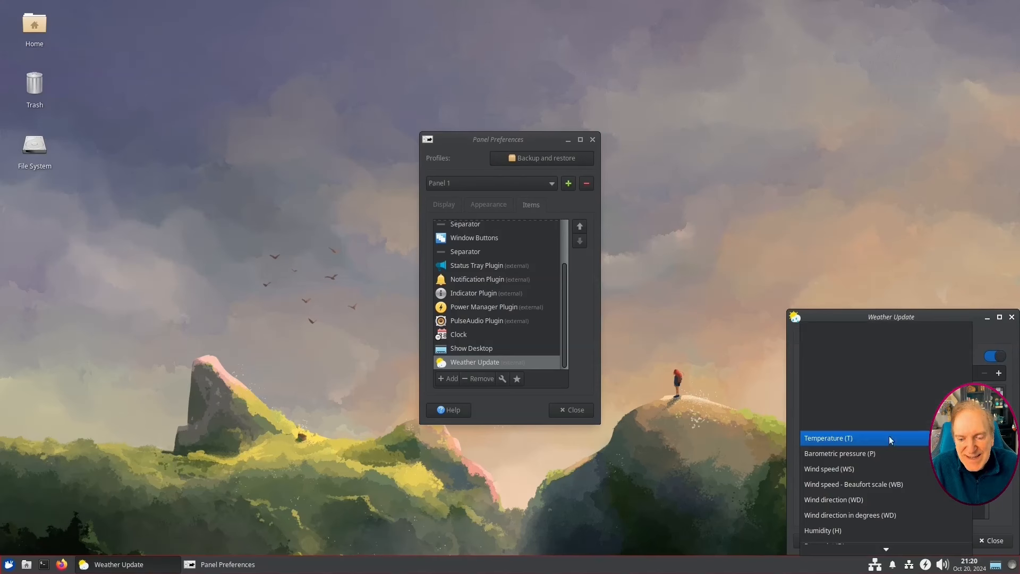
left_click(833, 437)
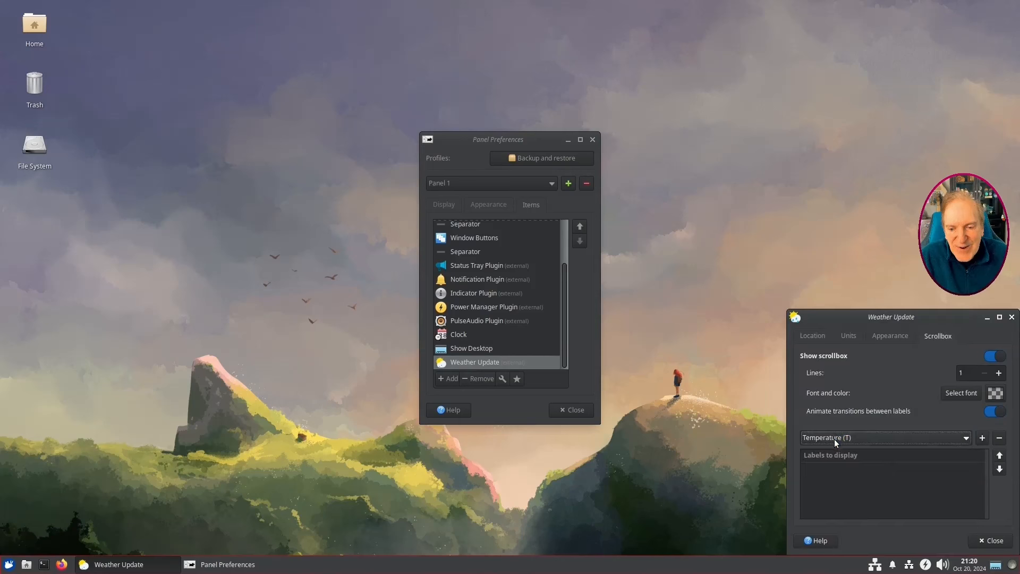
left_click(983, 438)
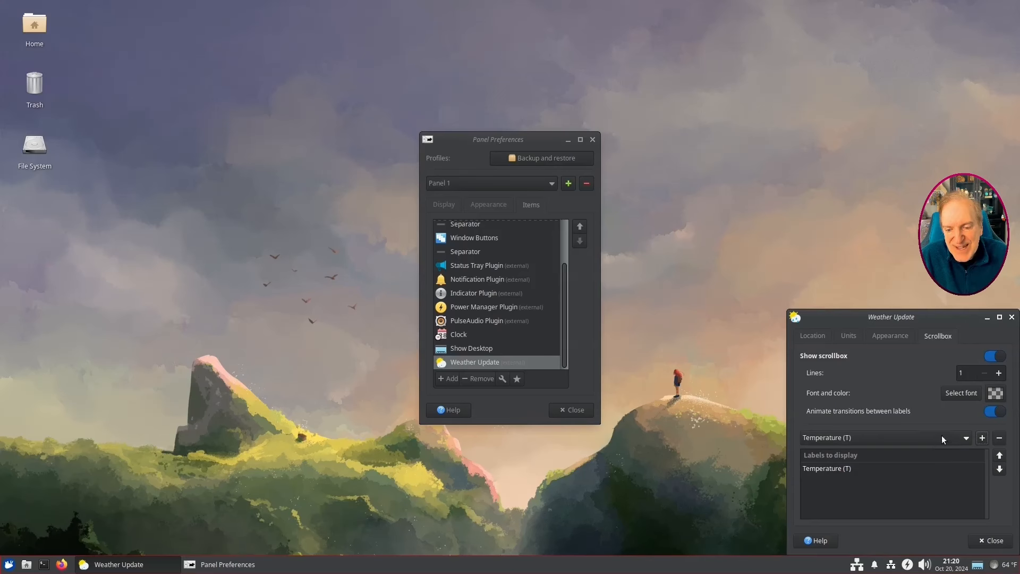
left_click(988, 543)
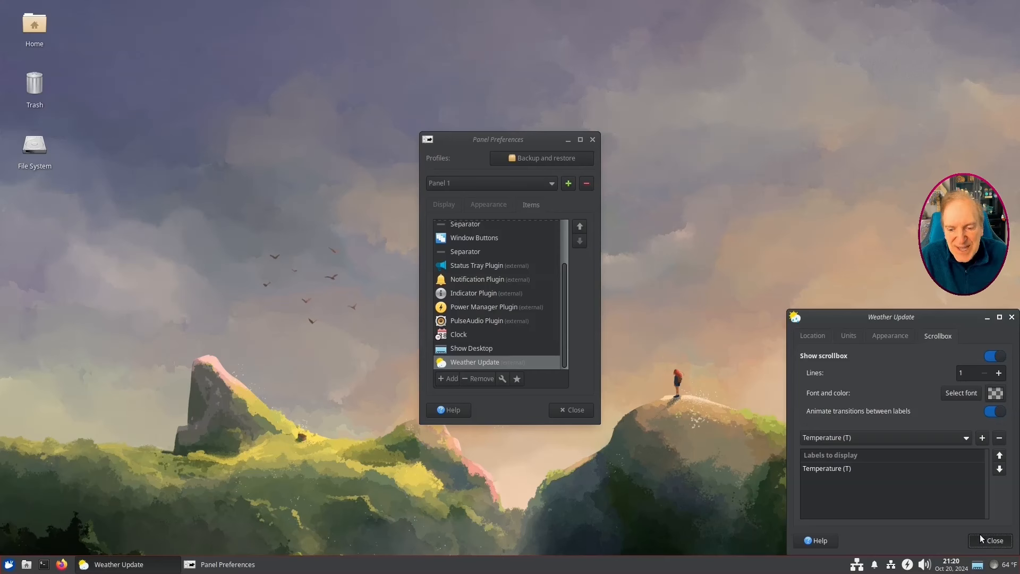
left_click(981, 539)
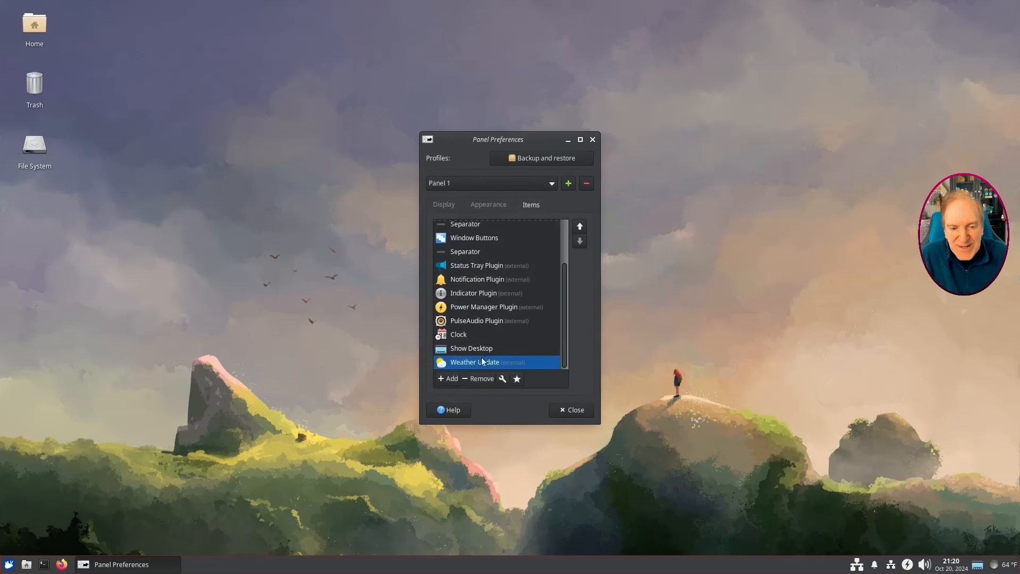
Move the Weather Update item up in the Panel 1 item order so it sits directly before the Status Tray Plugin.
right_click(1002, 566)
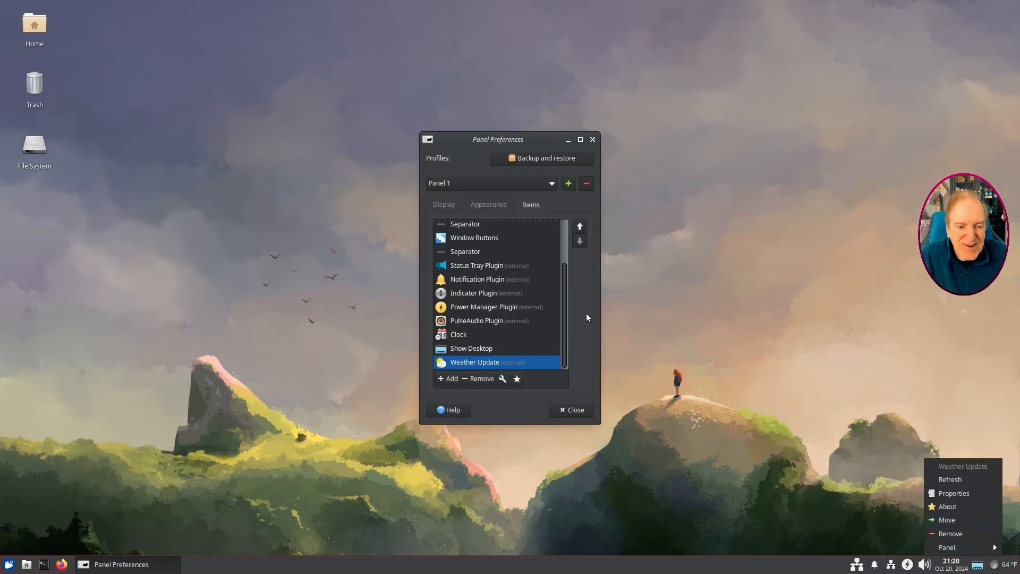
left_click(582, 275)
left_click(580, 227)
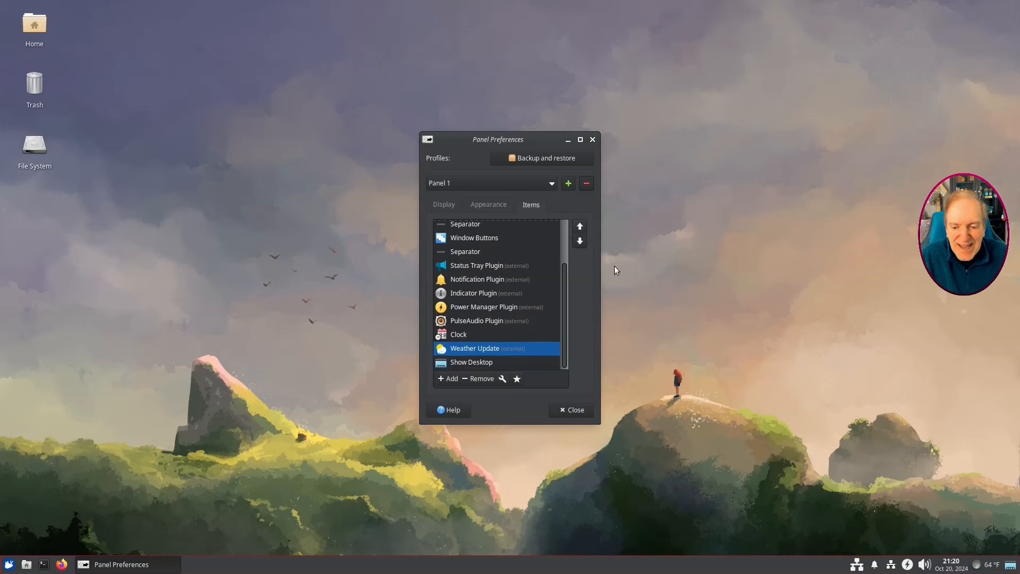
left_click(583, 228)
left_click(583, 228)
left_click(583, 228)
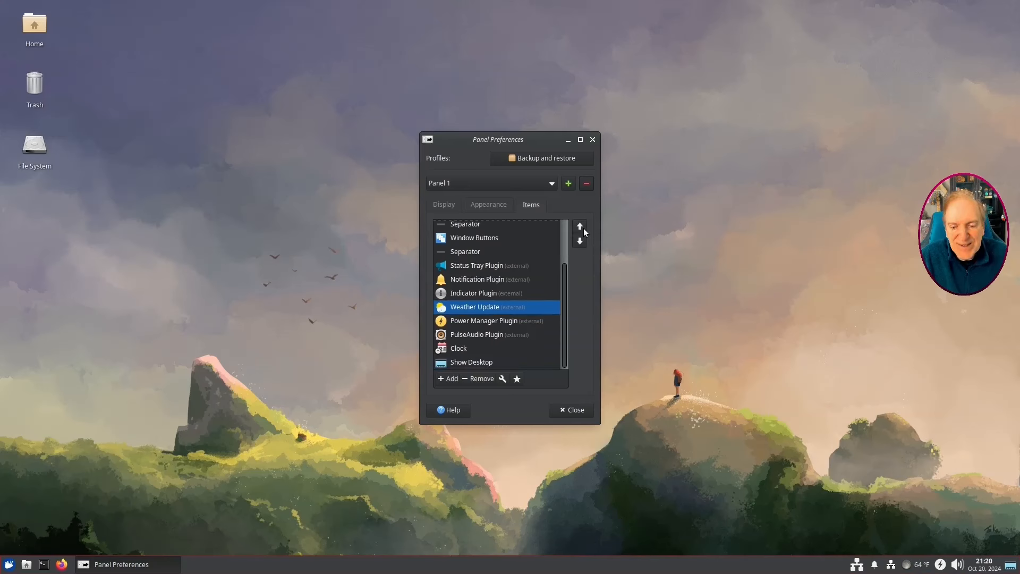
left_click(583, 227)
left_click(584, 228)
left_click(583, 228)
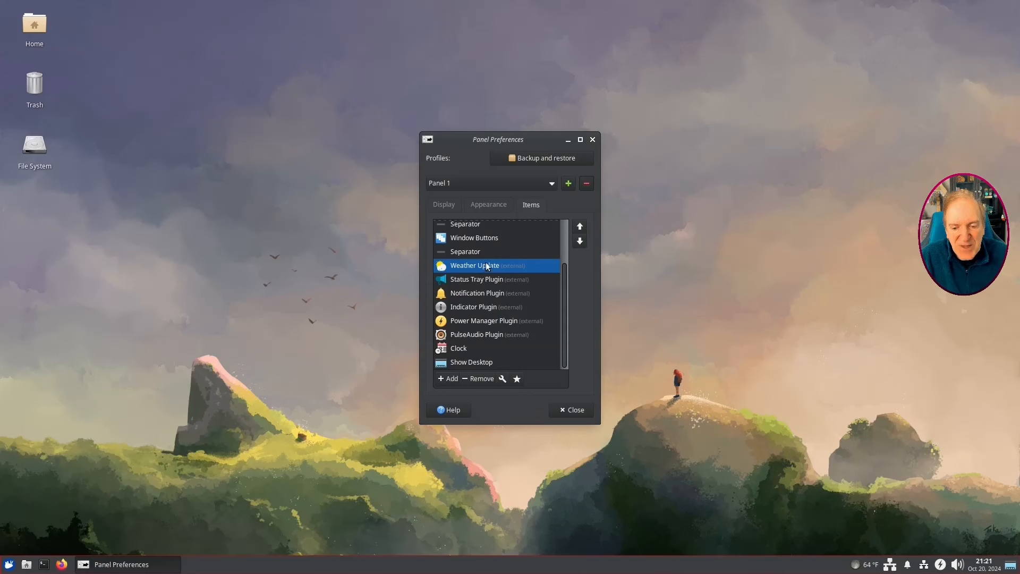
Add a new Separator item to Panel 1.
left_click(448, 378)
left_click(437, 206)
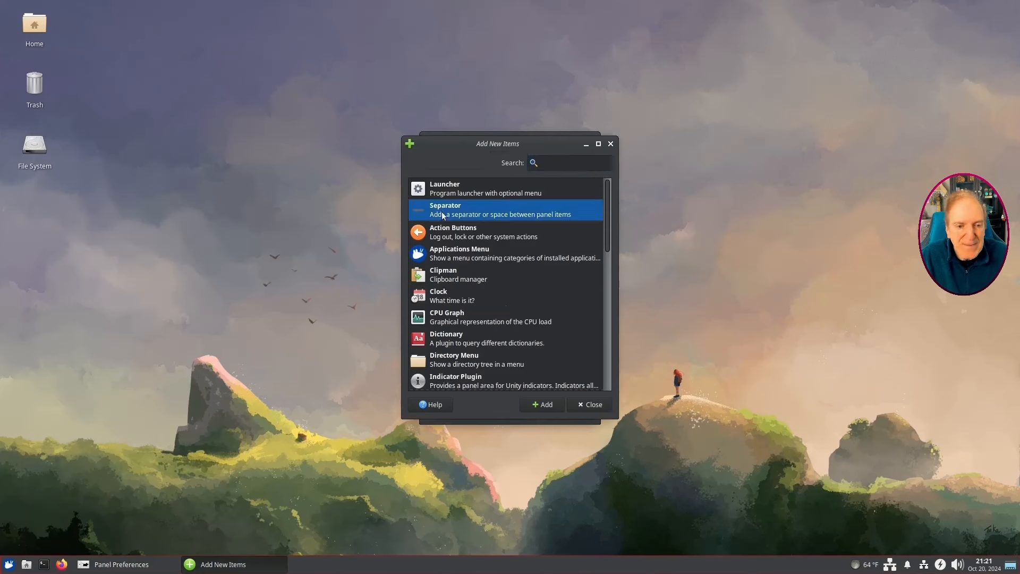
left_click(543, 406)
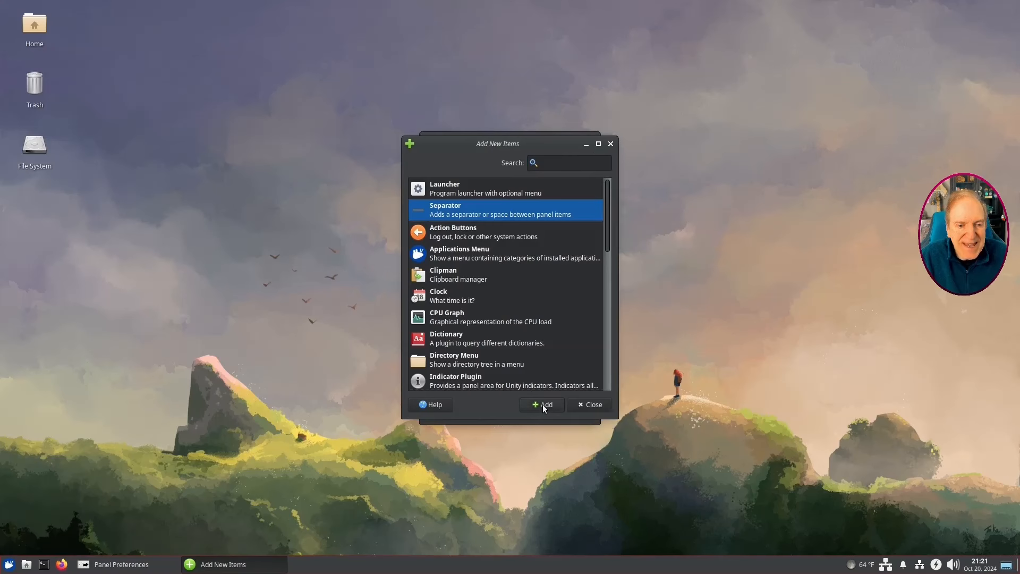
Move the newly added Separator up in the Panel 1 item order so it sits between Weather Update and the Status Tray Plugin.
left_click(587, 405)
scroll(504, 257, "up", 1)
scroll(504, 260, "down", 1)
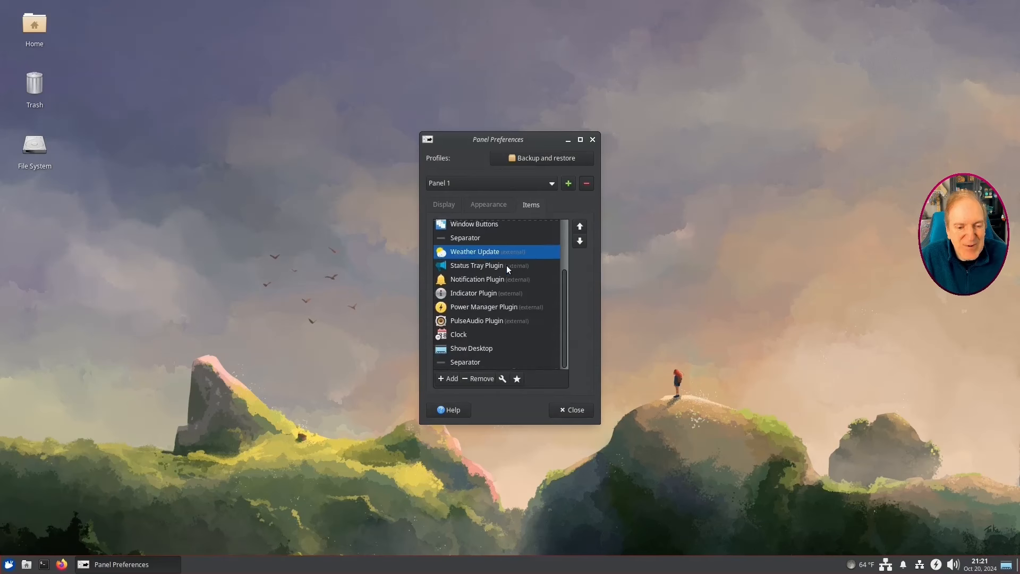
left_click(464, 366)
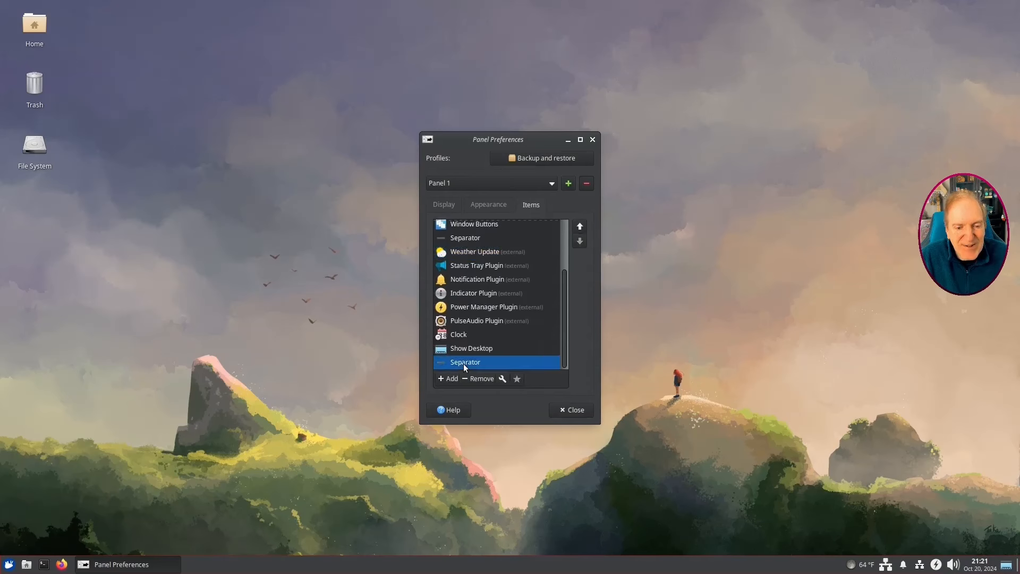
left_click(580, 227)
left_click(579, 227)
left_click(580, 227)
left_click(579, 227)
left_click(580, 227)
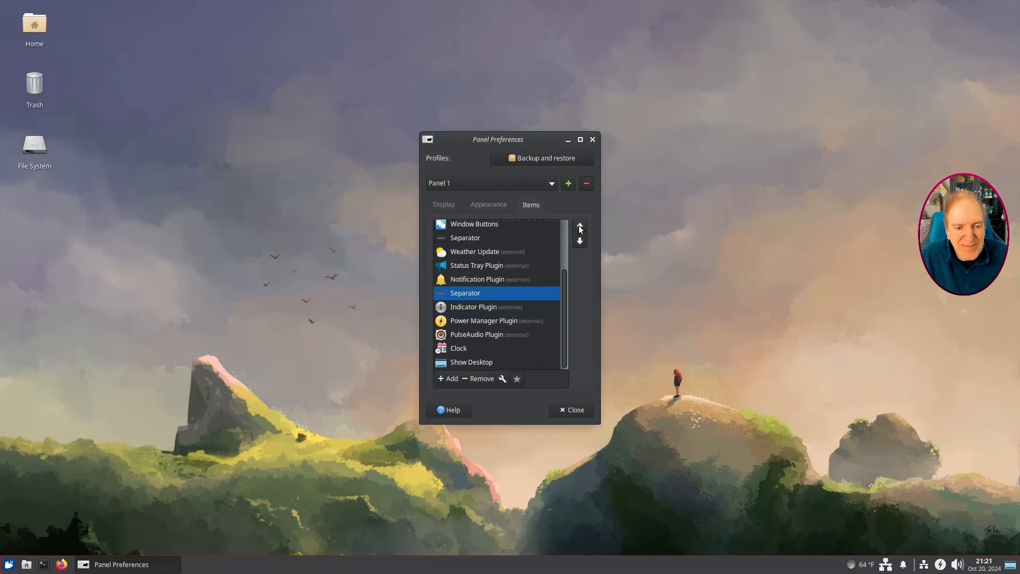
left_click(579, 227)
left_click(579, 226)
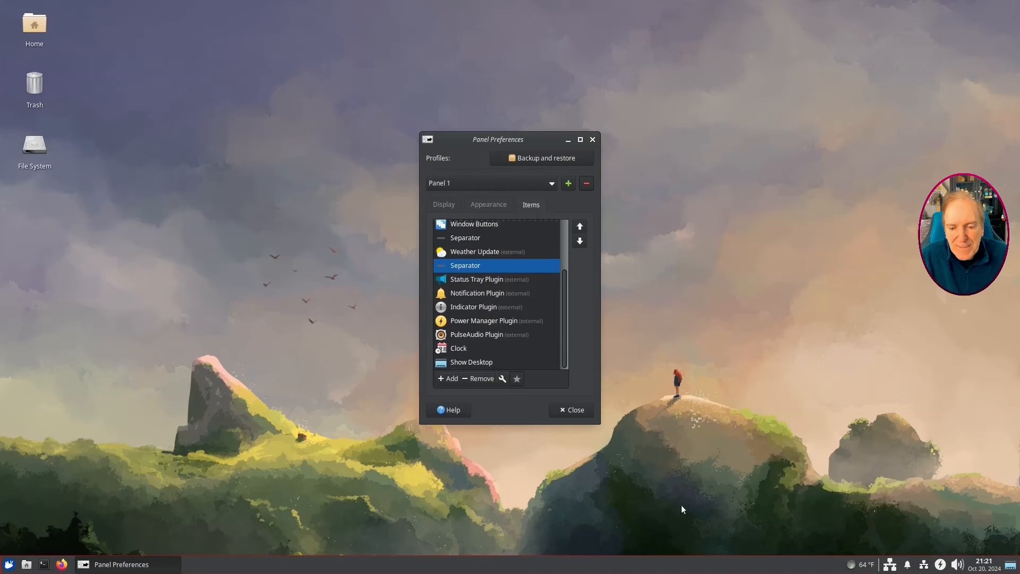
Set the new Separator's style to Transparent with Expand left off, and close the panel preferences.
left_click(501, 380)
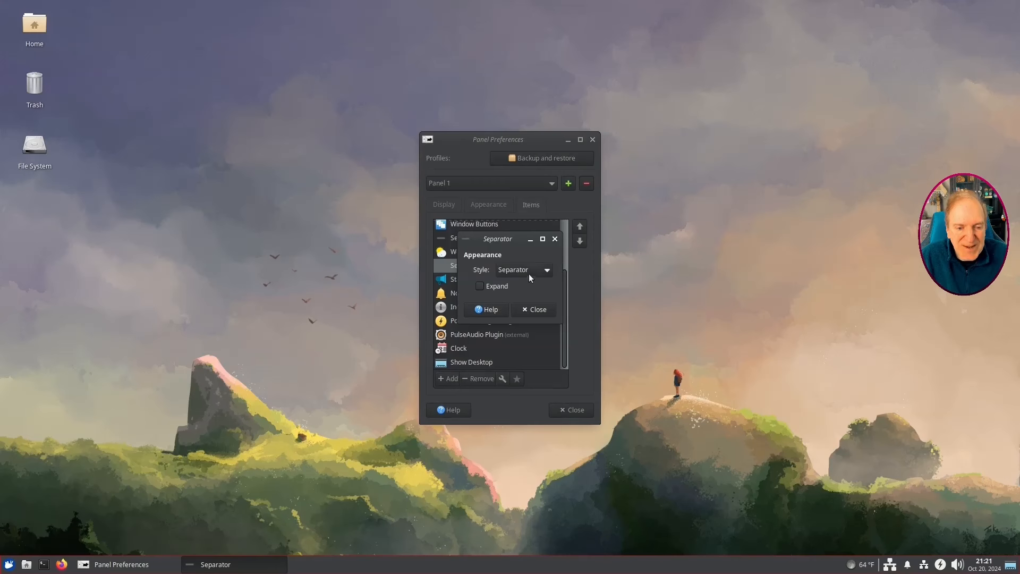
left_click(547, 272)
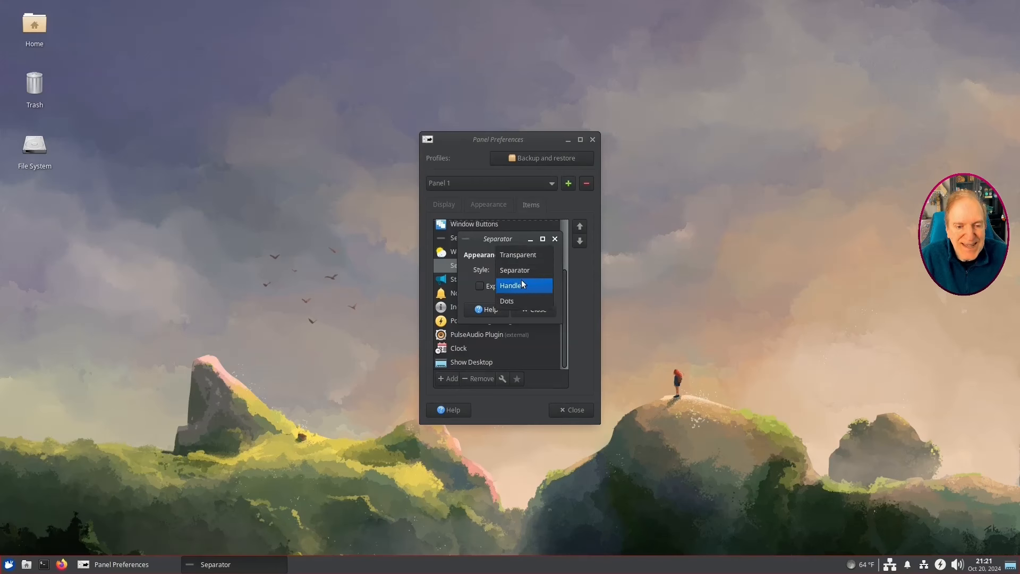
left_click(522, 254)
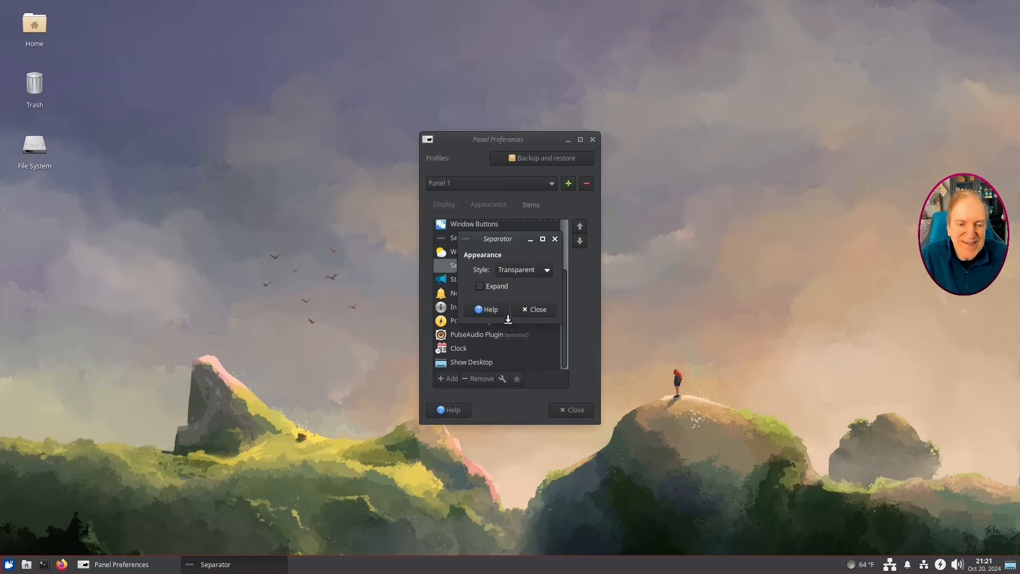
left_click(480, 286)
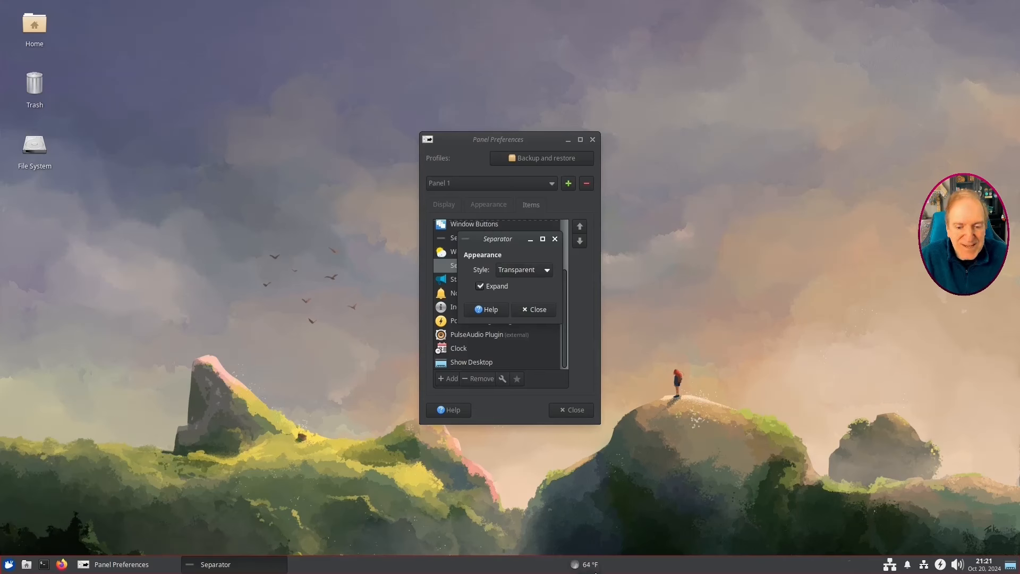
left_click(480, 287)
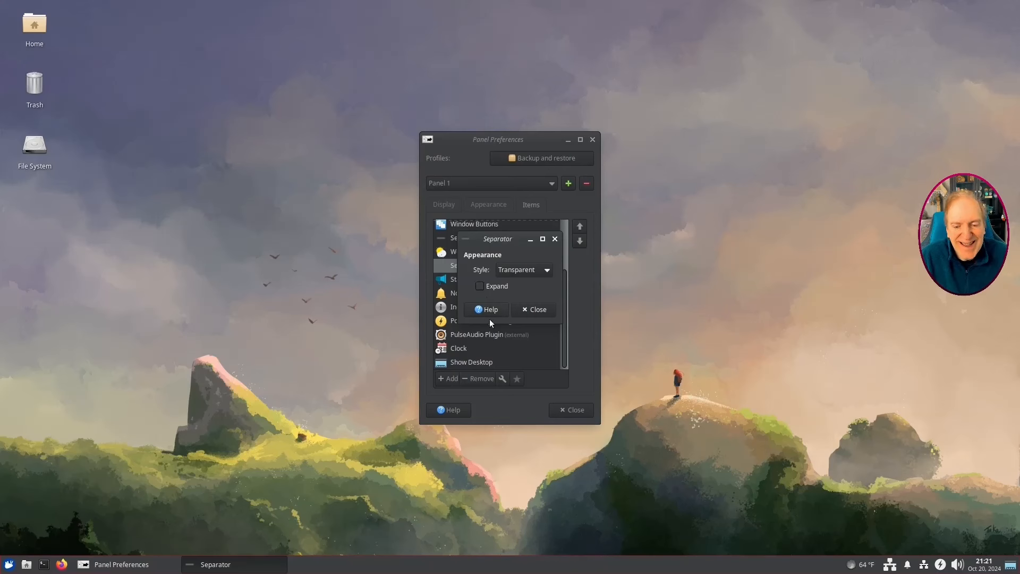
left_click(531, 309)
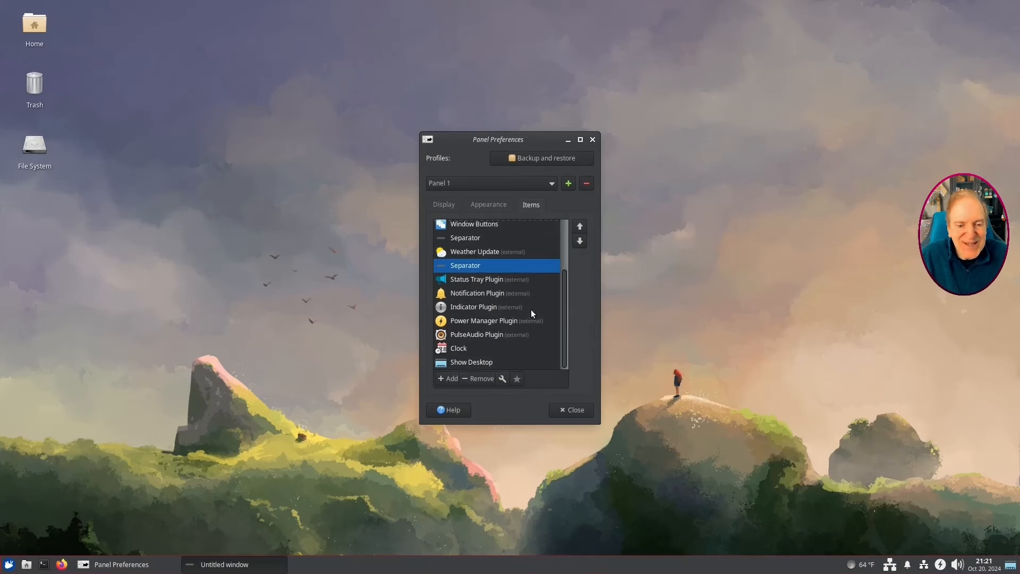
left_click(571, 409)
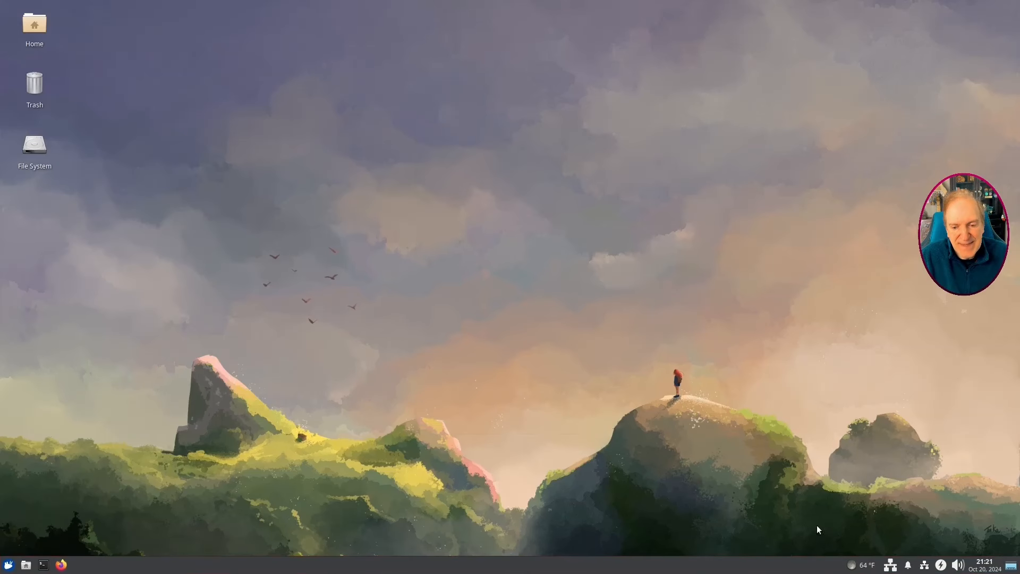
View the forecast in the panel's weather report and close it.
left_click(857, 566)
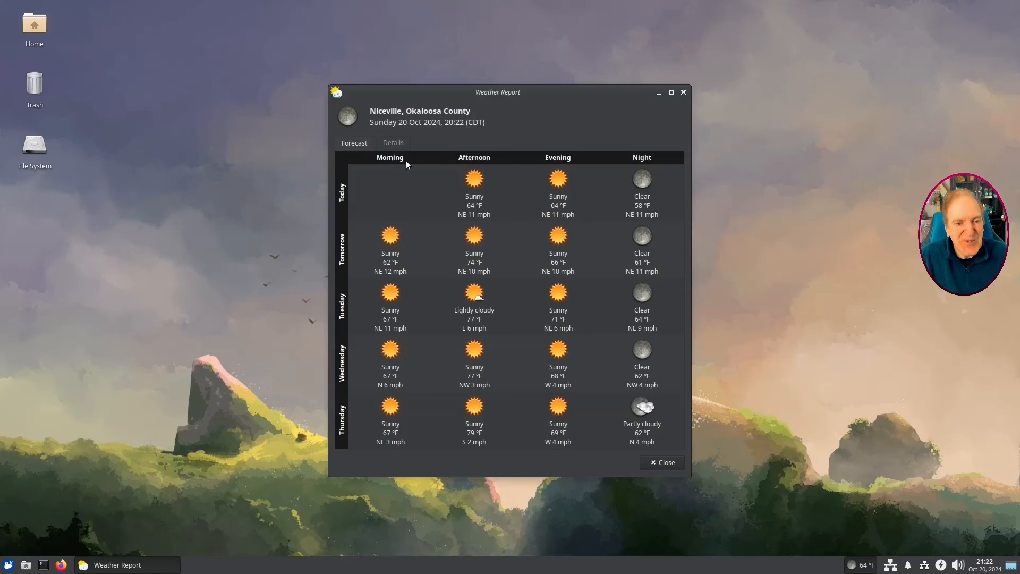
mouse_move(440, 177)
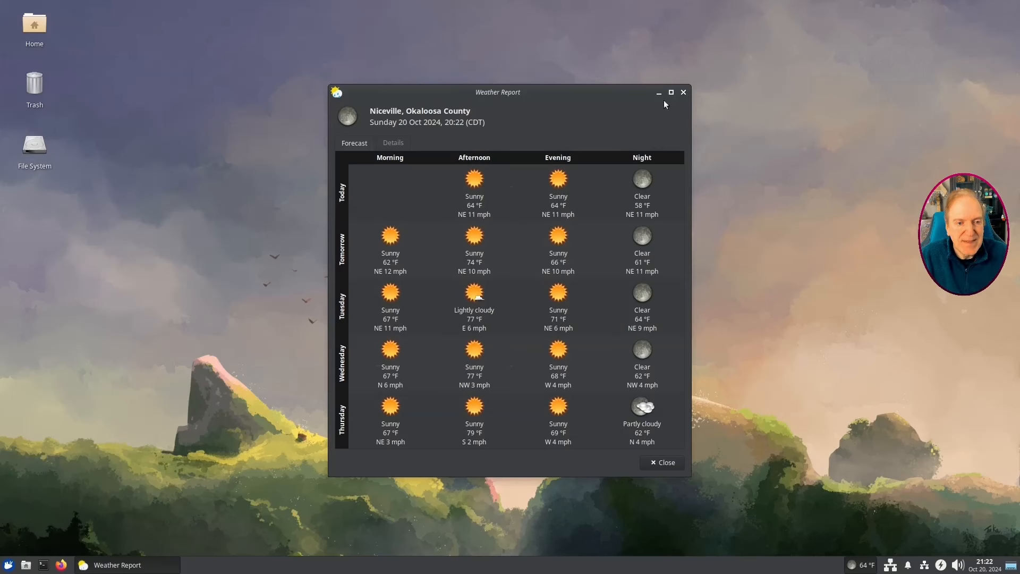
left_click(663, 461)
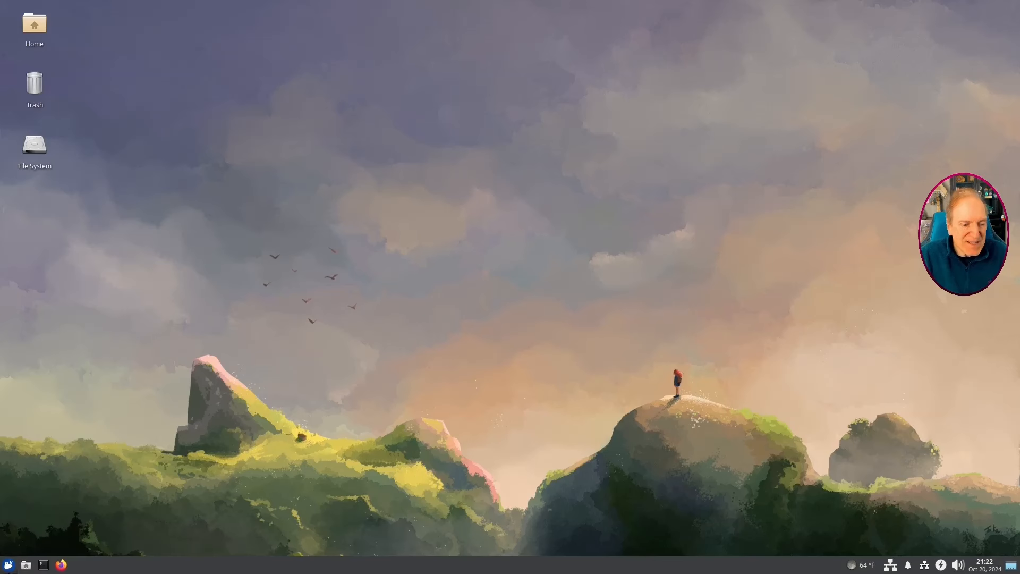
Launch LibreOffice Calc and open the View page of its options.
left_click(8, 563)
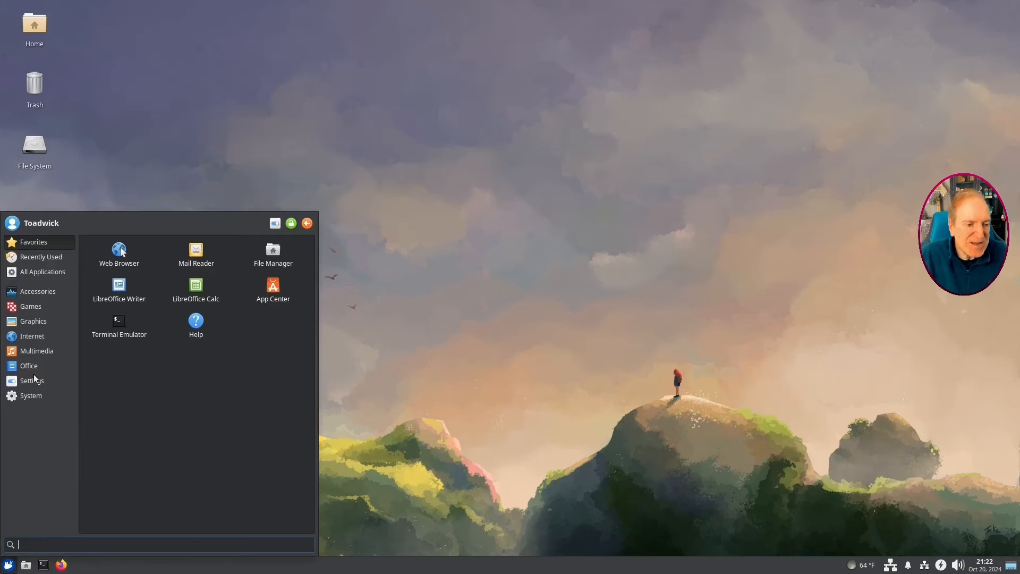
mouse_move(27, 371)
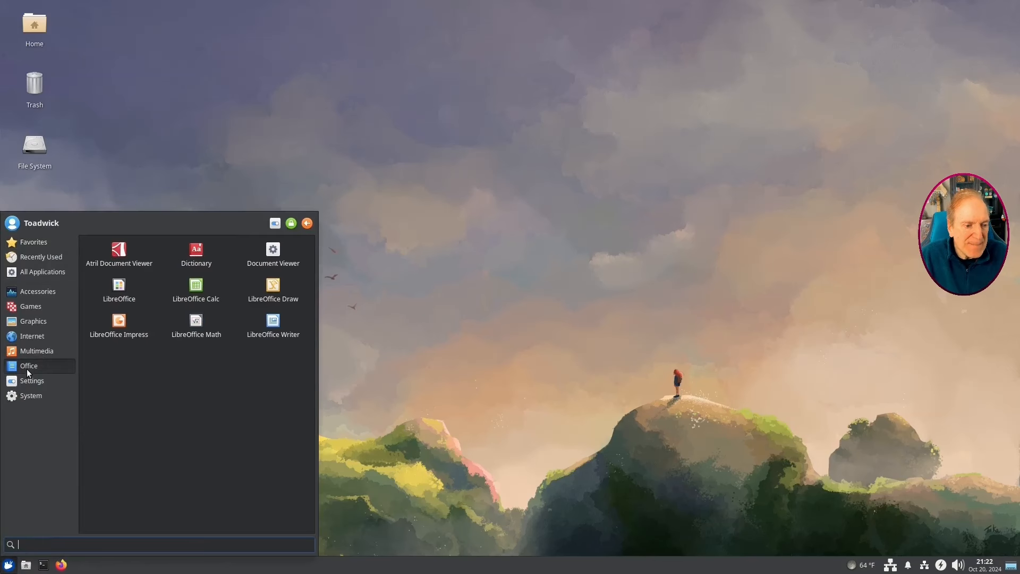
left_click(207, 296)
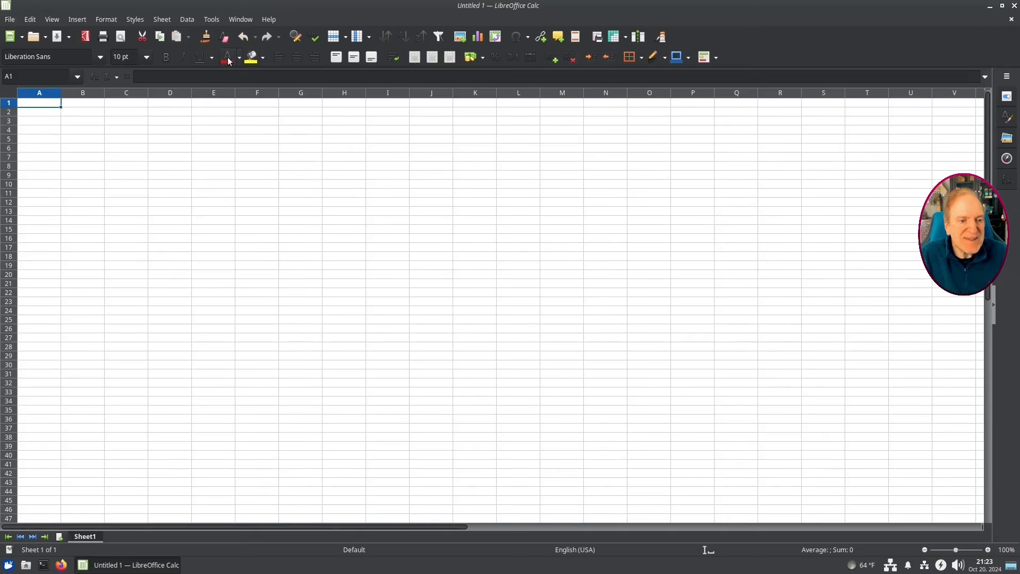
left_click(211, 21)
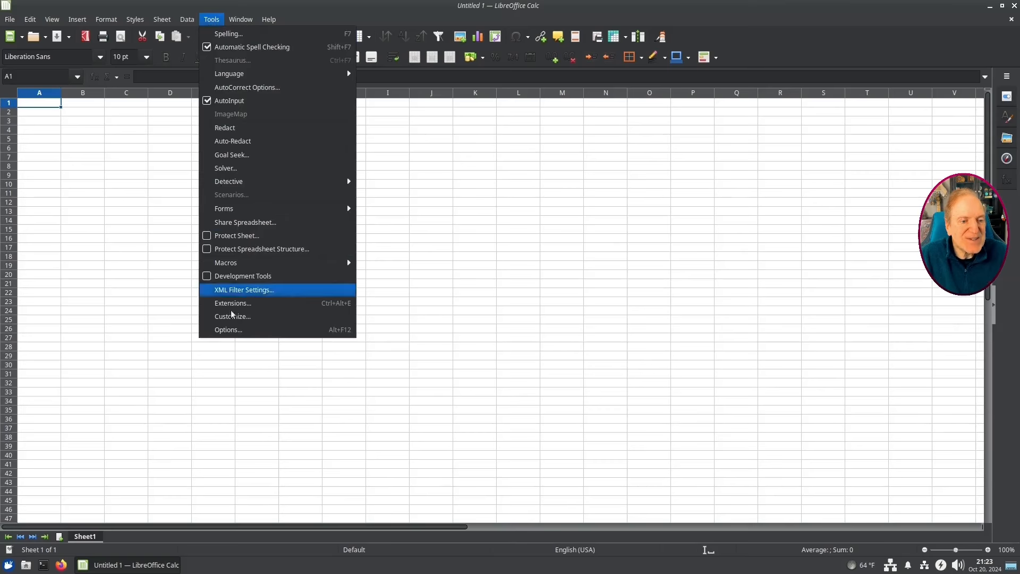
left_click(225, 331)
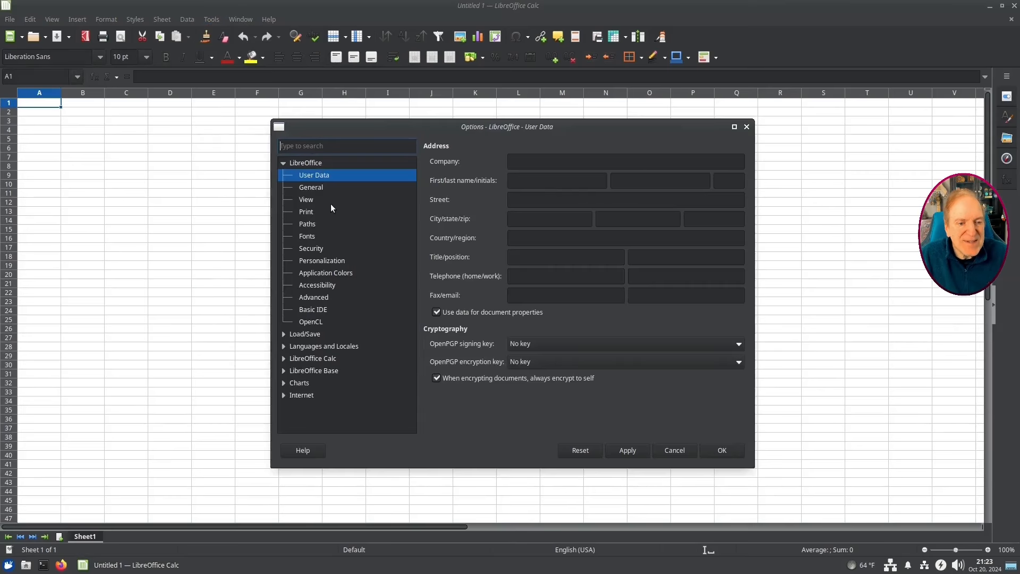
left_click(305, 200)
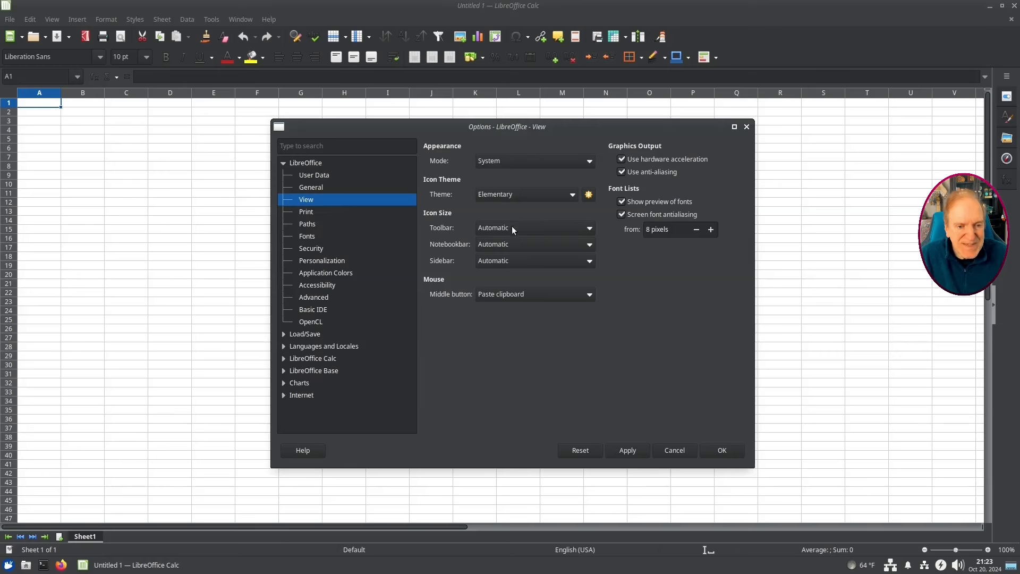
Change the LibreOffice icon theme to Colibre (dark), confirm the options and close Calc.
left_click(572, 195)
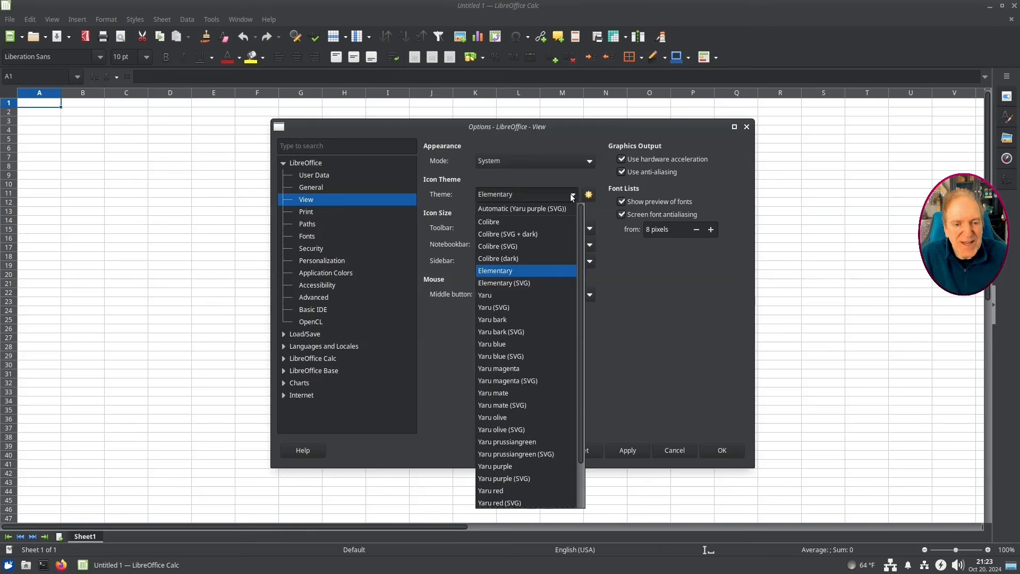
left_click(493, 258)
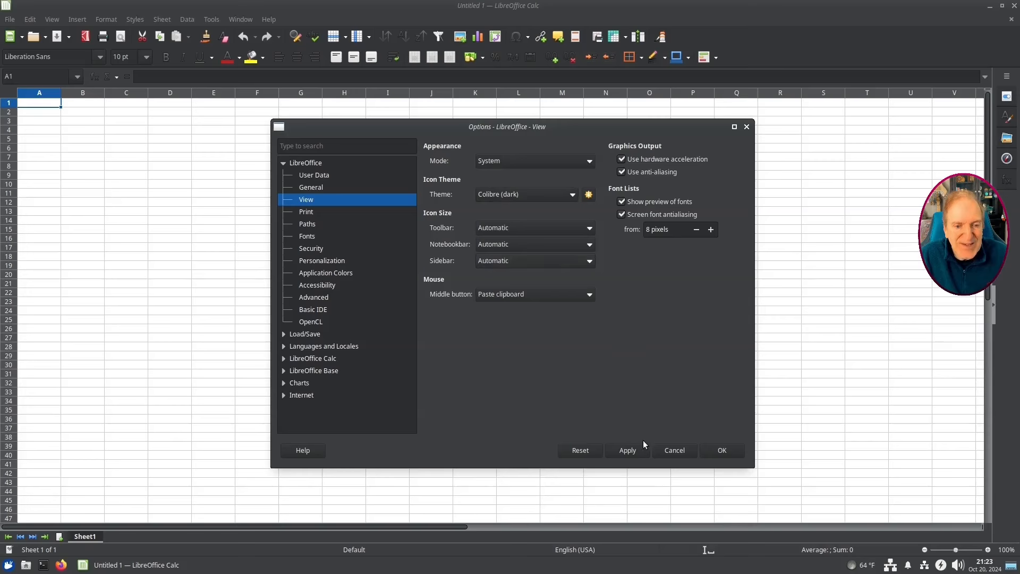
left_click(631, 456)
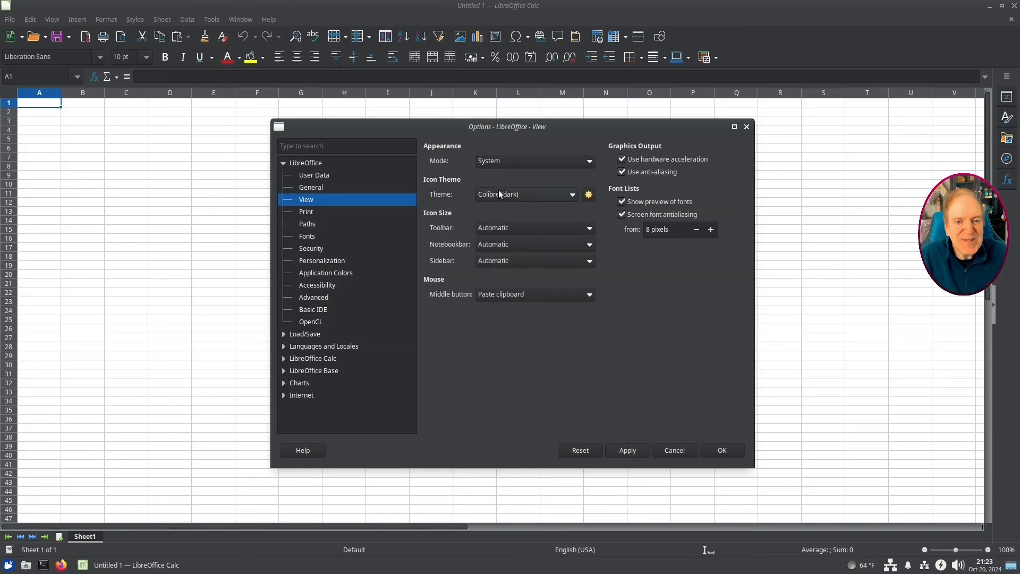
left_click(572, 196)
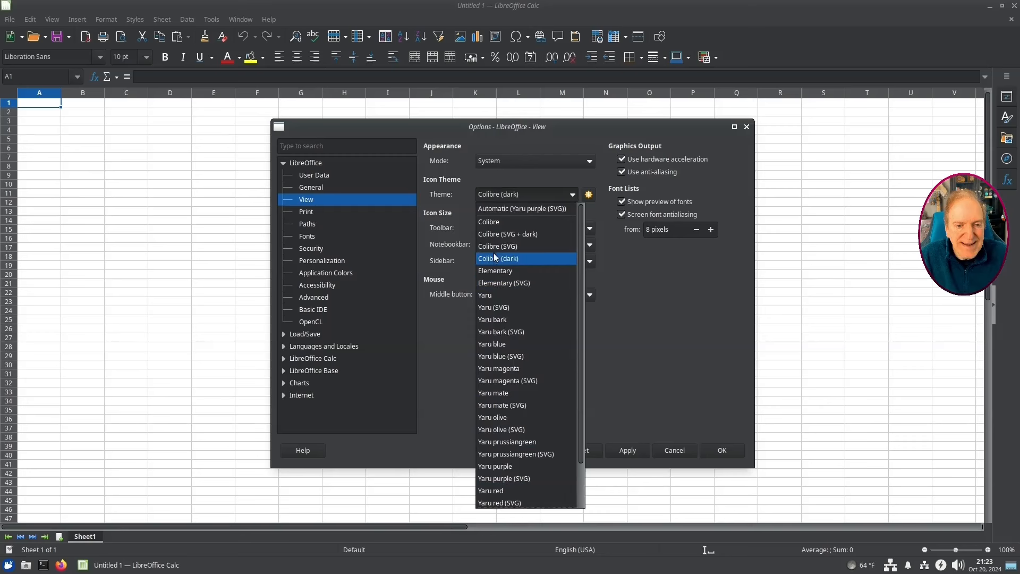
scroll(510, 296, "down", 2)
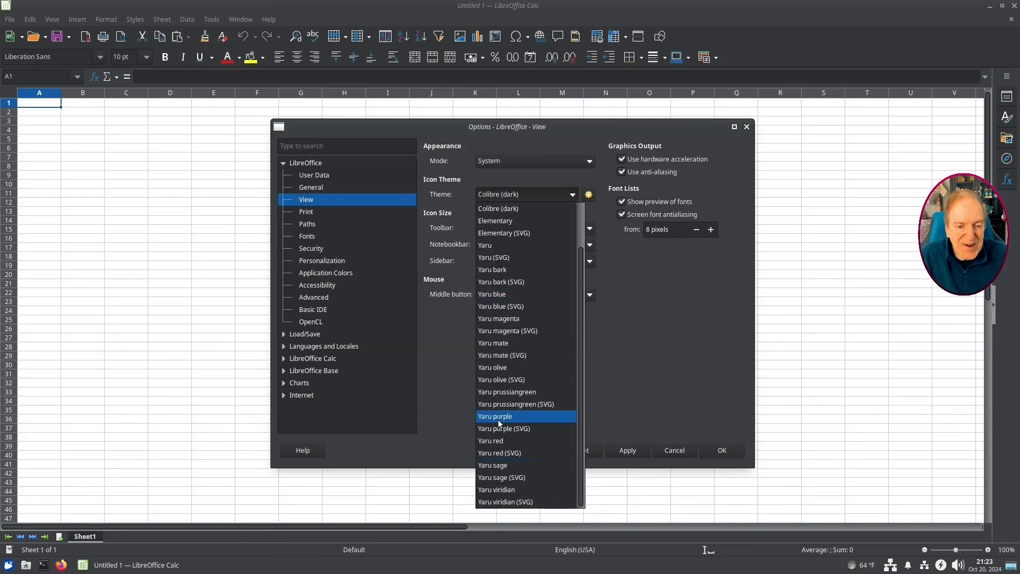
left_click(667, 323)
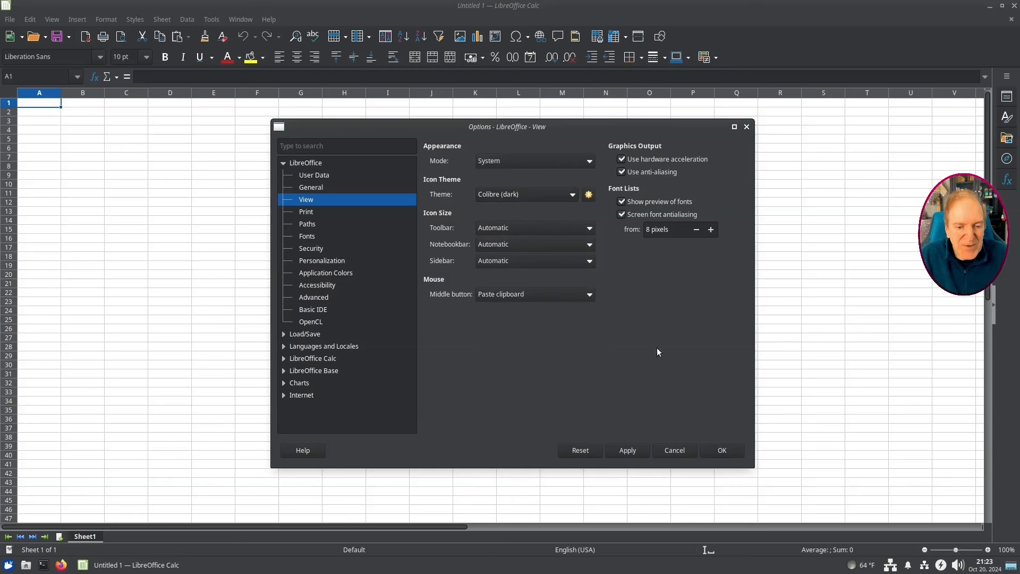
left_click(730, 452)
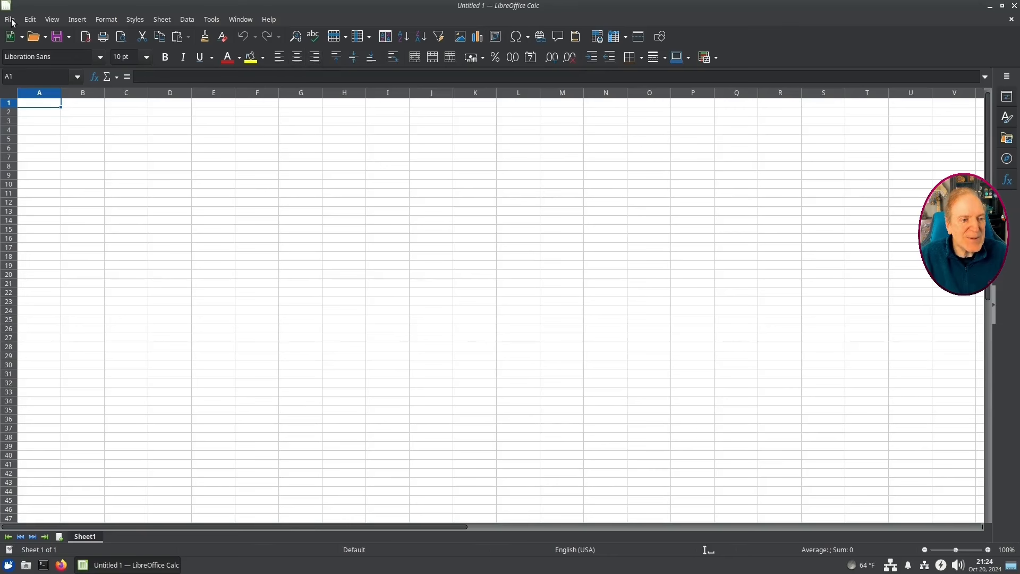
left_click(1014, 6)
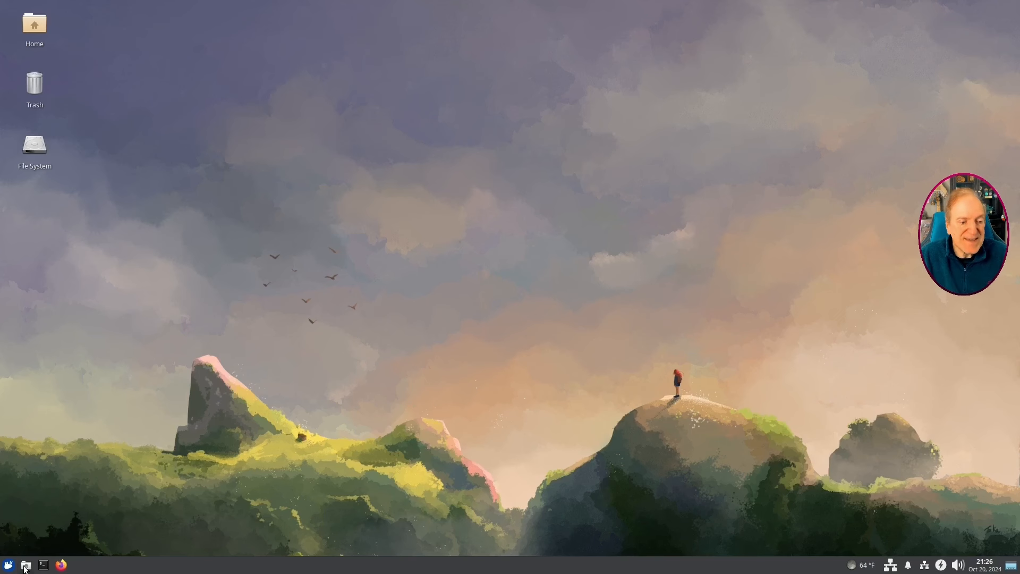
Turn on Image Preview for the side pane in the Thunar file manager and enlarge its window.
left_click(26, 564)
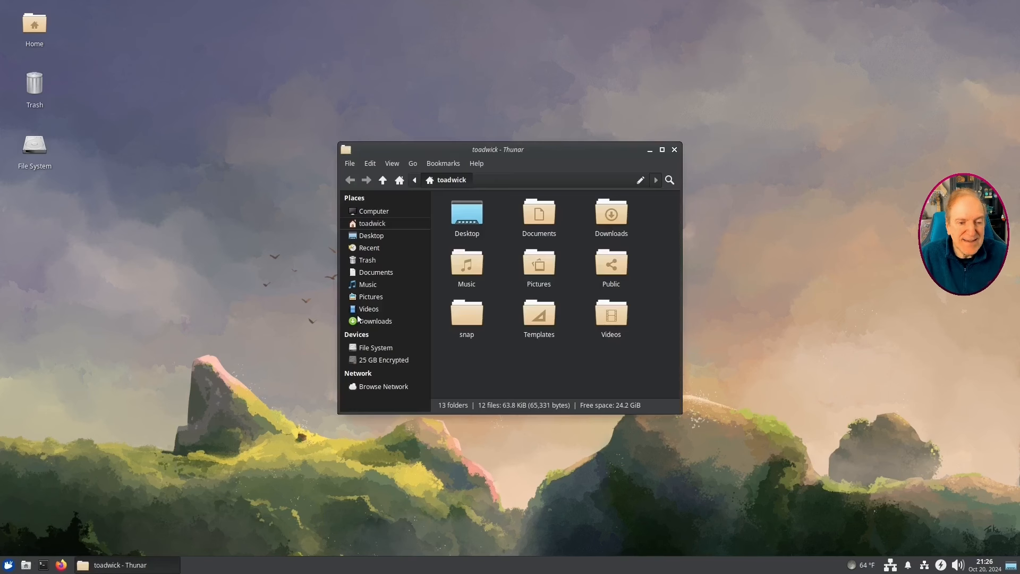
left_click(394, 163)
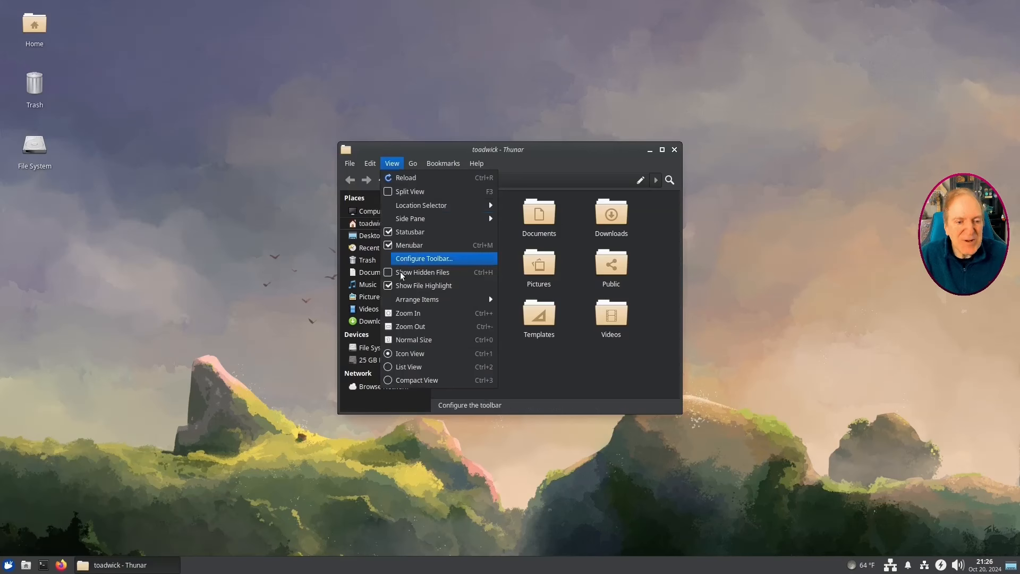
mouse_move(414, 222)
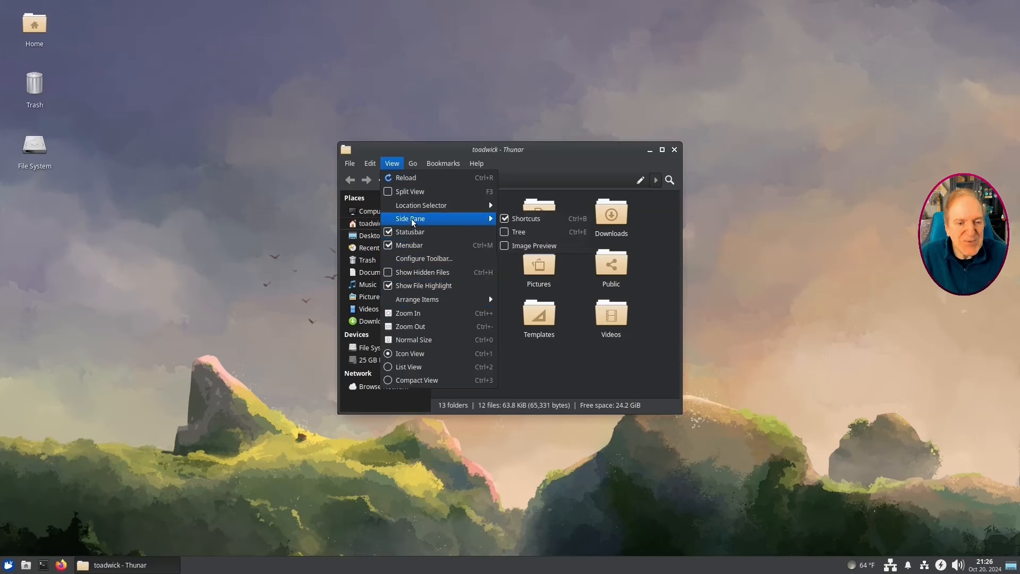
left_click(504, 246)
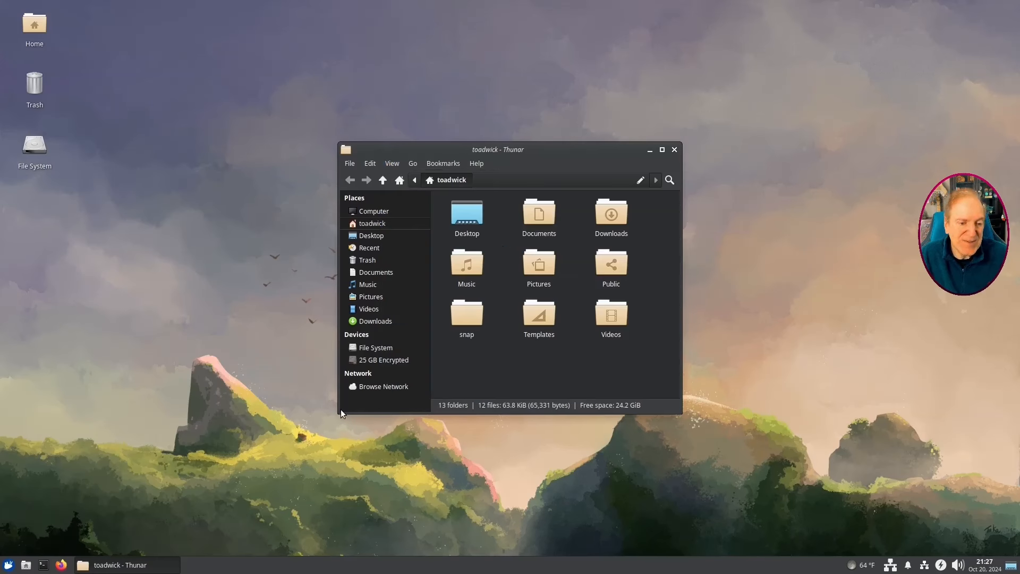
left_click_drag(337, 414, 286, 485)
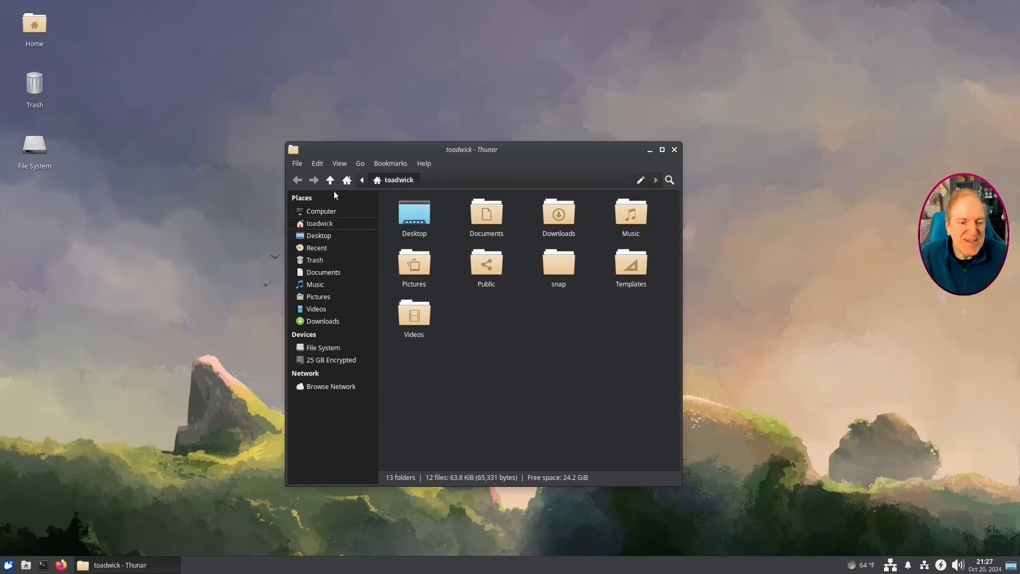
Set the date format in the Thunar preferences to "Today at 09:27:13 PM" and close the preferences.
left_click(341, 162)
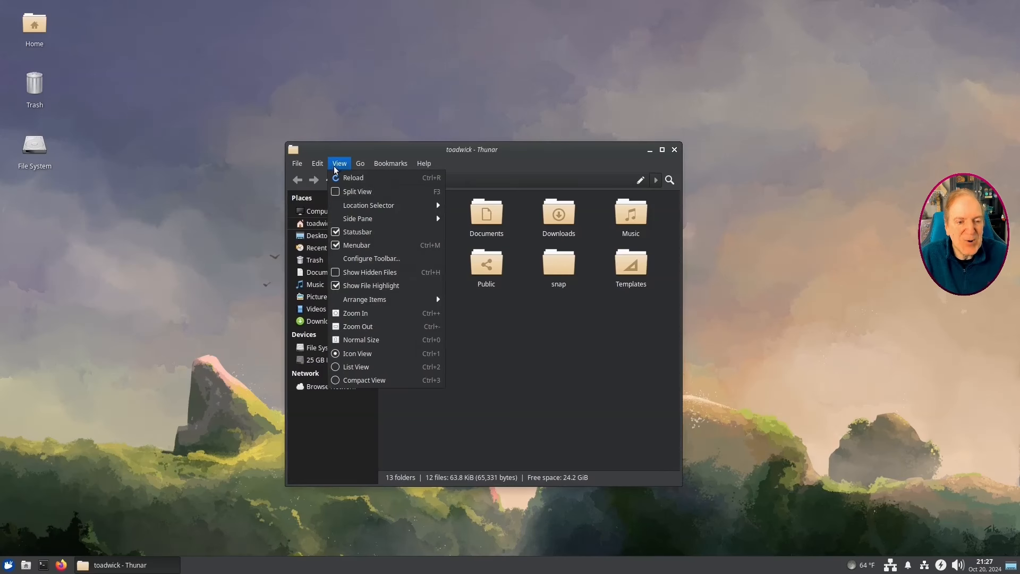
mouse_move(320, 169)
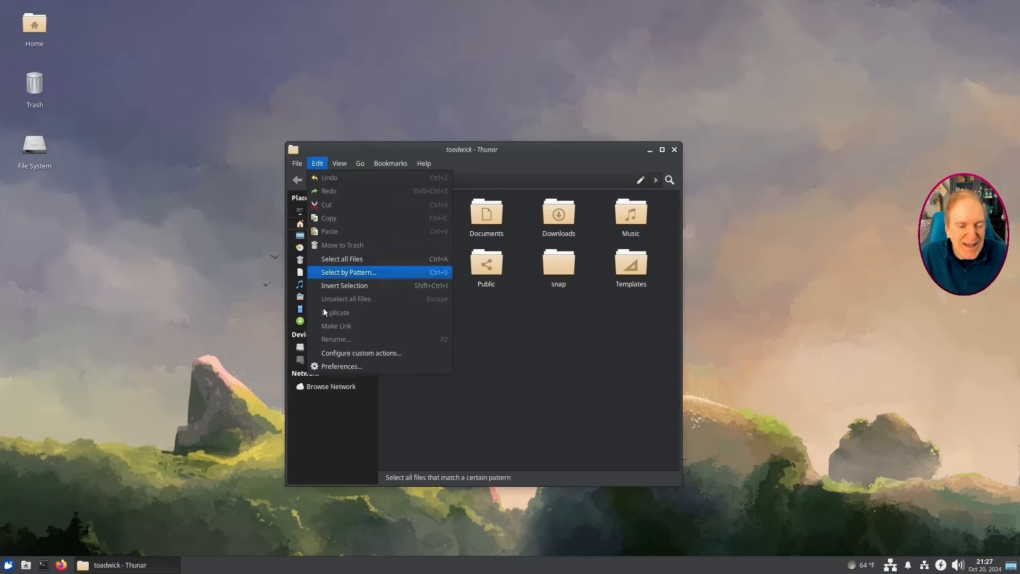
left_click(325, 367)
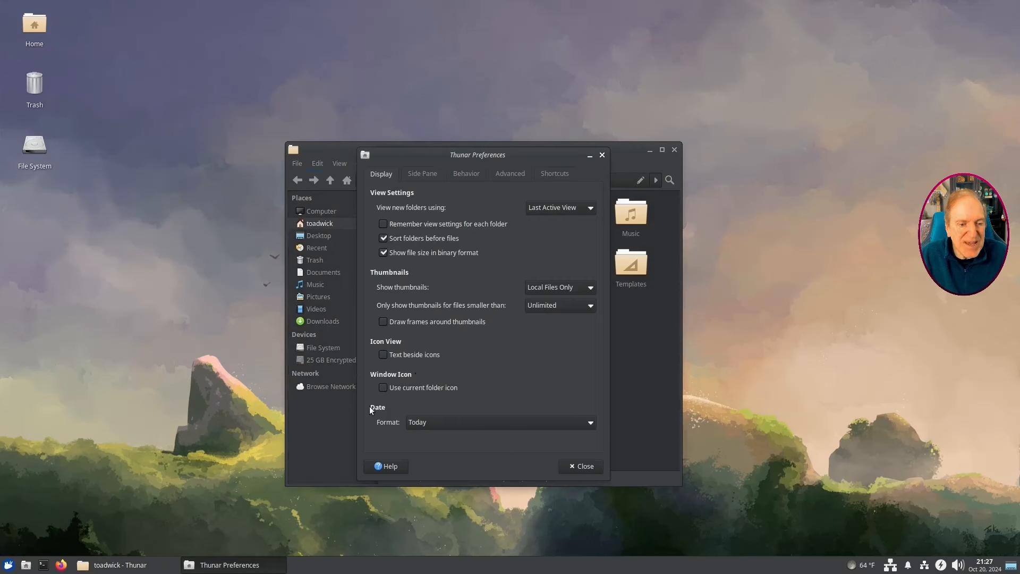
left_click(580, 423)
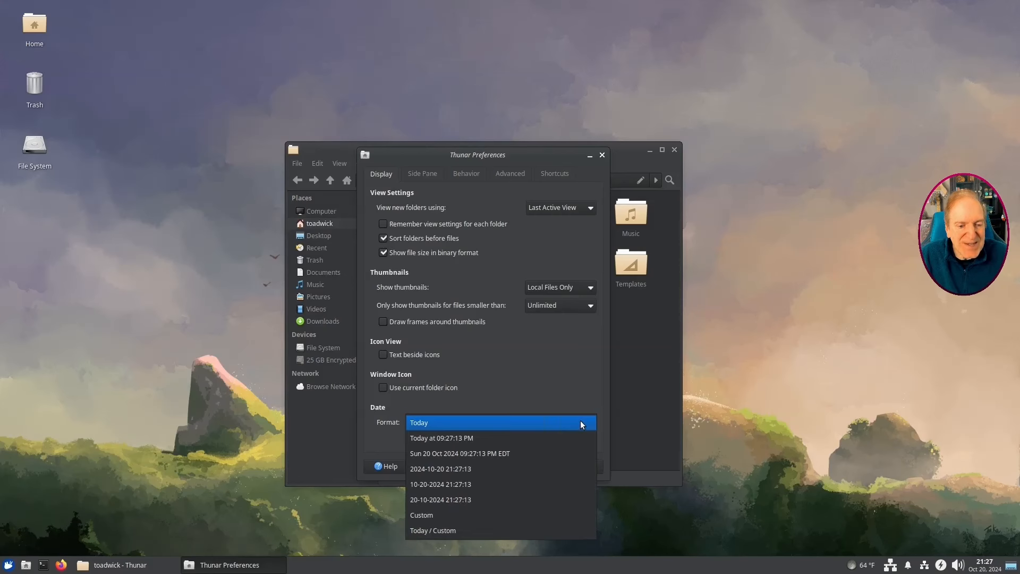
left_click(465, 438)
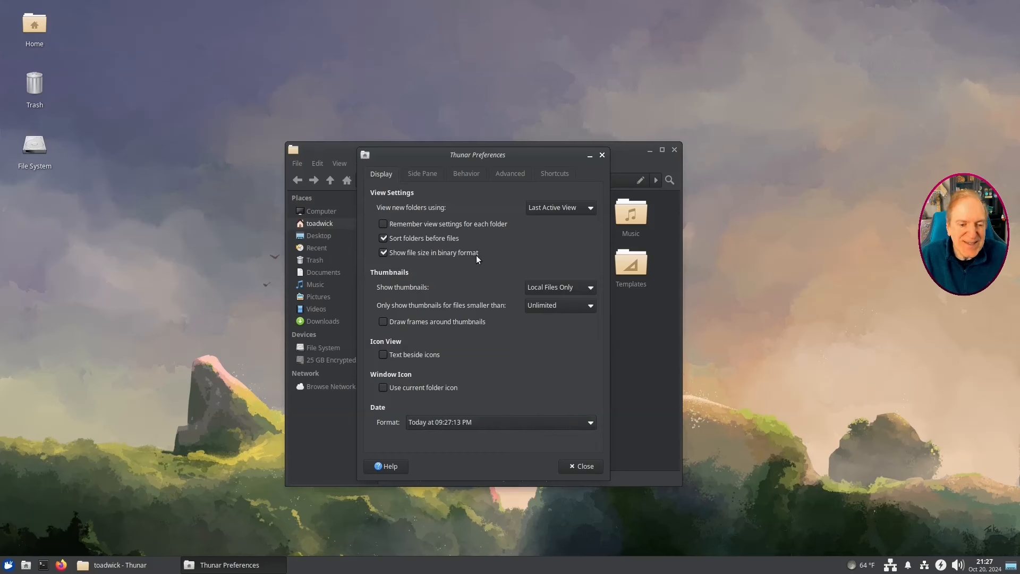
left_click(574, 466)
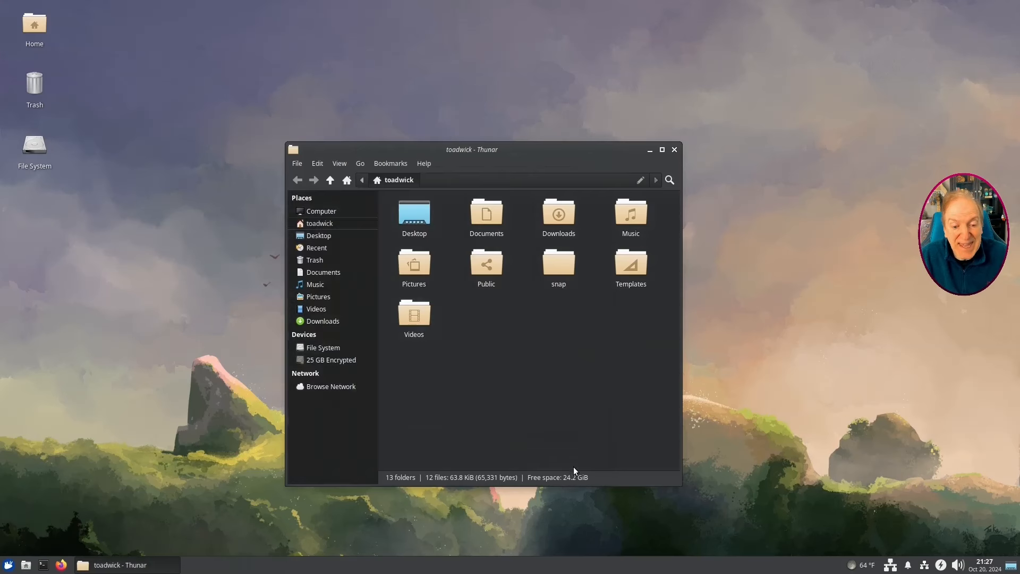
Switch the Thunar home folder from icon view to List View.
left_click(339, 165)
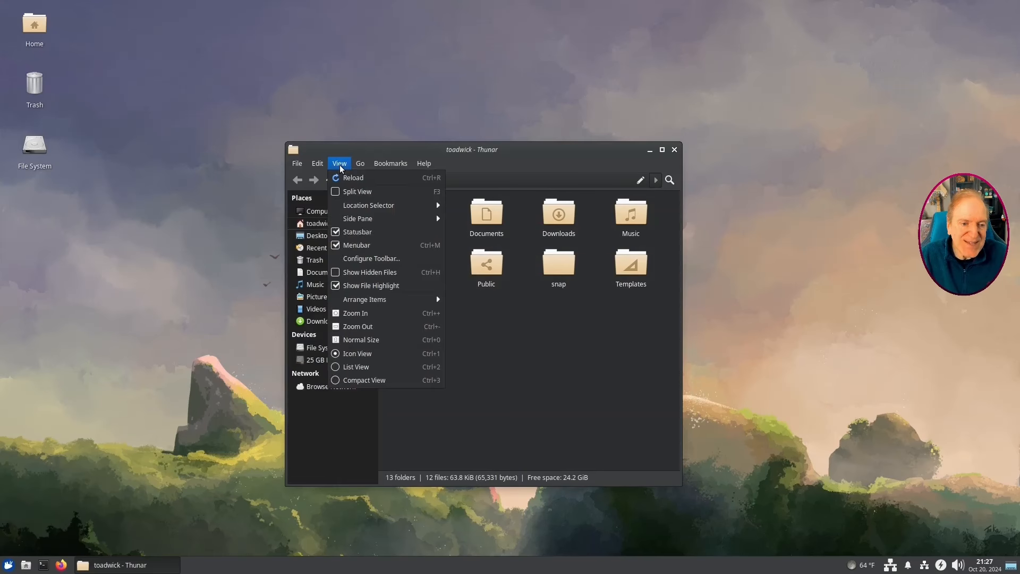
left_click(337, 161)
left_click(338, 161)
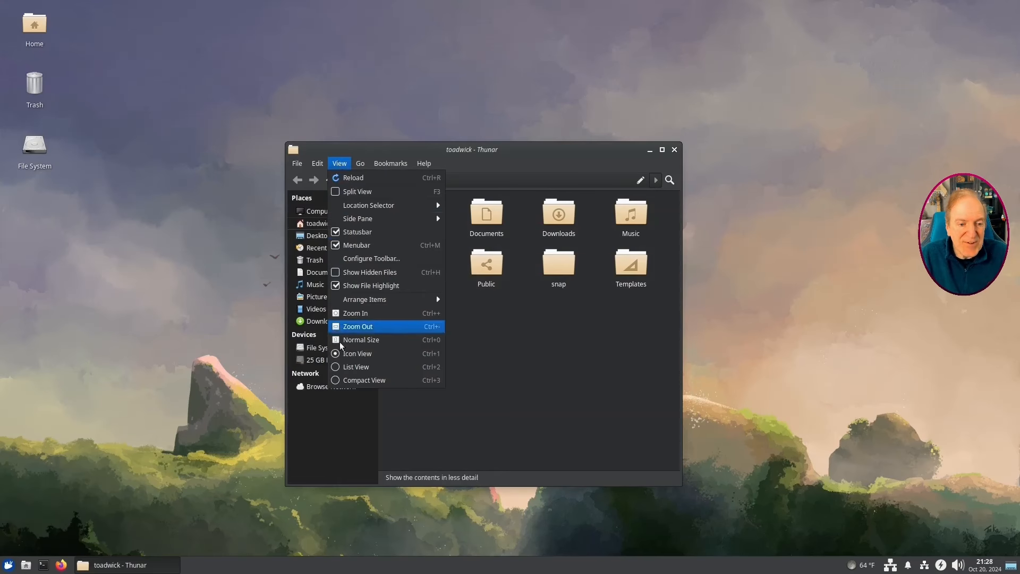
left_click(336, 368)
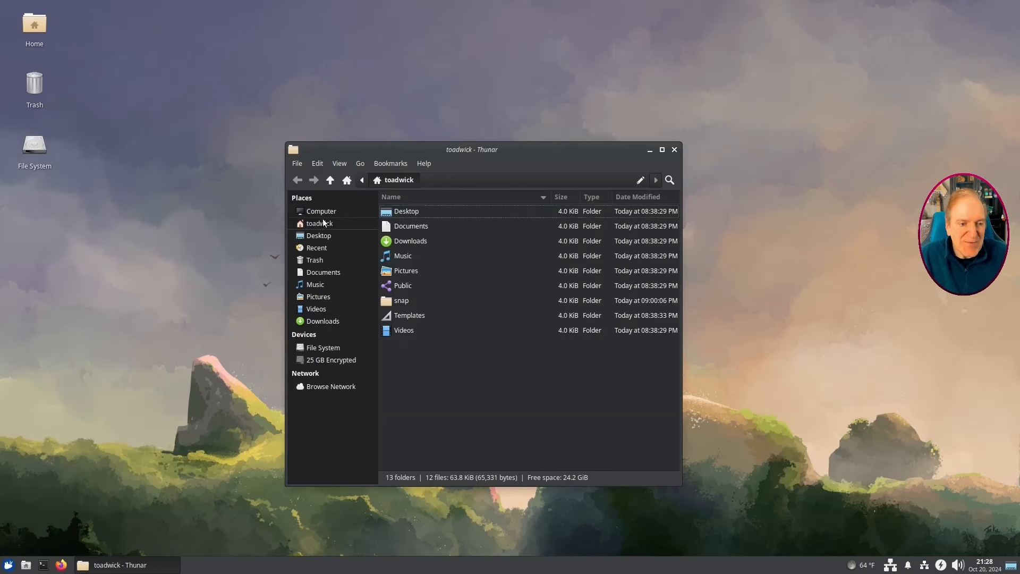
Turn off automatic column expansion for Thunar's detailed list view and narrow the Name column.
left_click(340, 162)
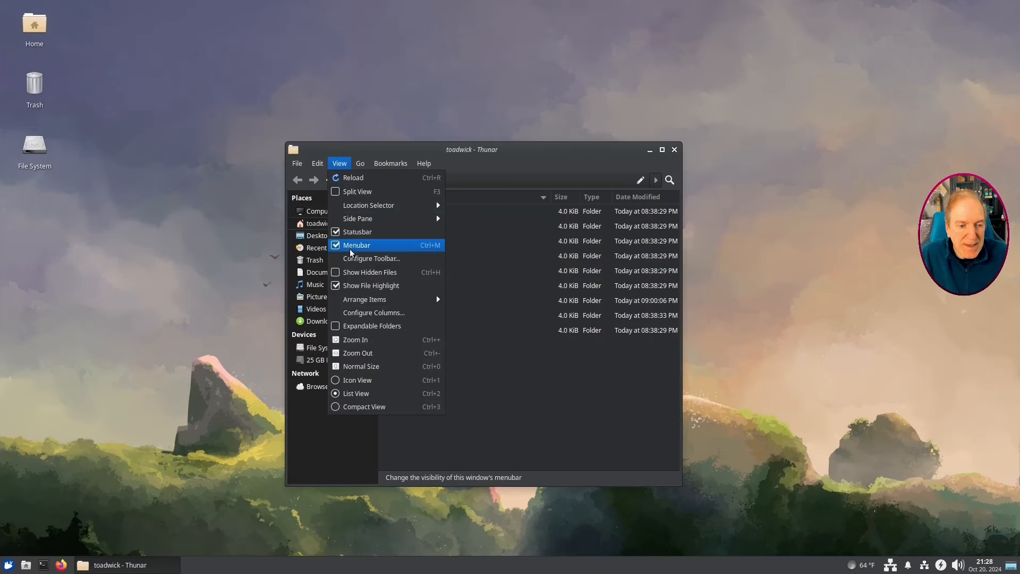
left_click(365, 314)
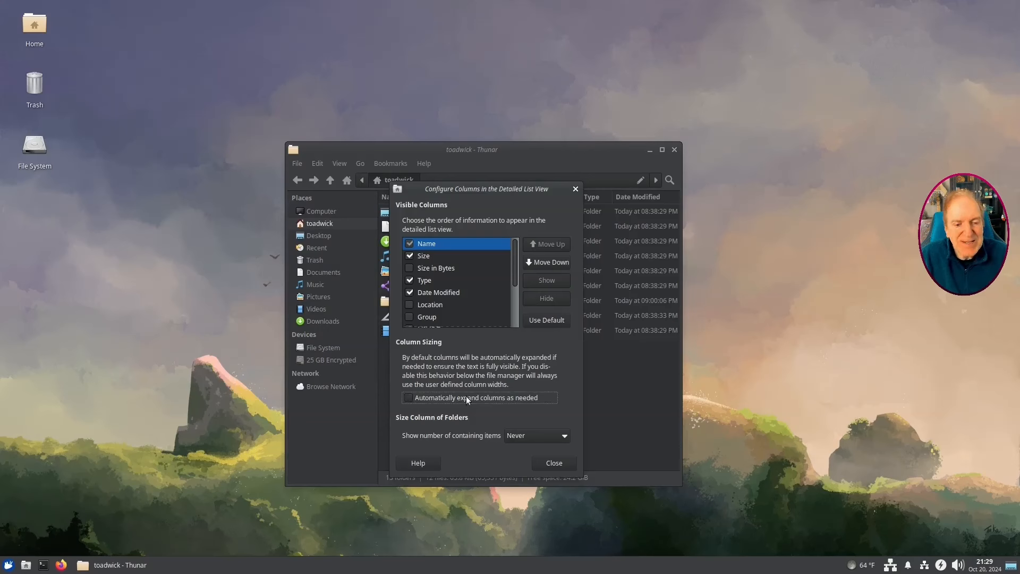
left_click(543, 462)
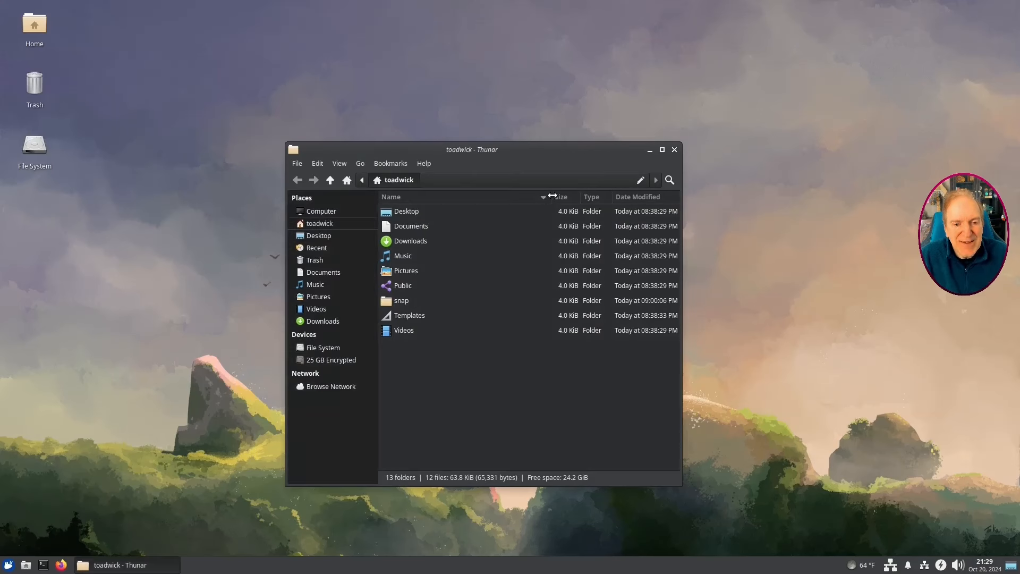
left_click_drag(551, 197, 462, 197)
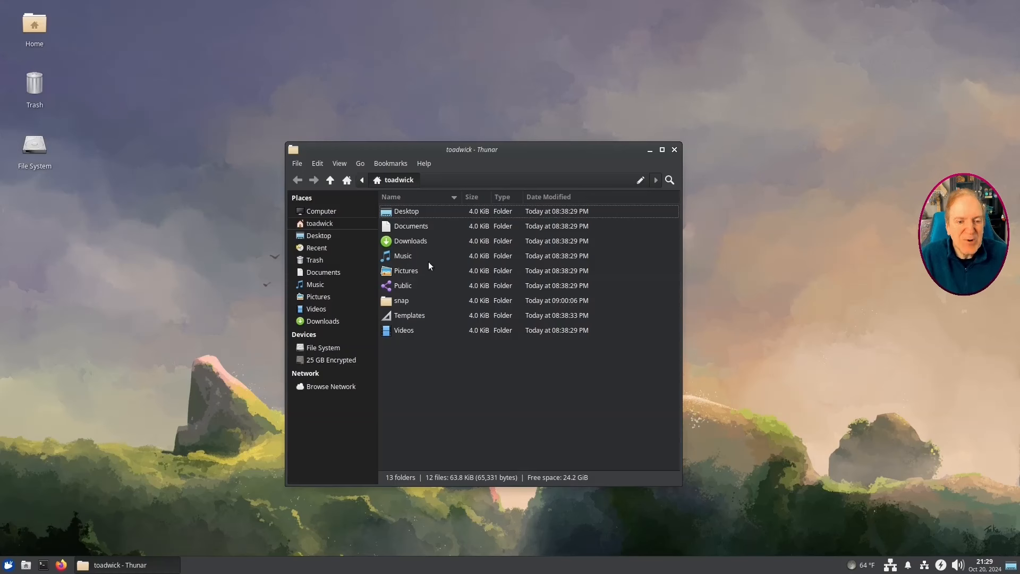
Close the Thunar file manager window.
left_click(336, 166)
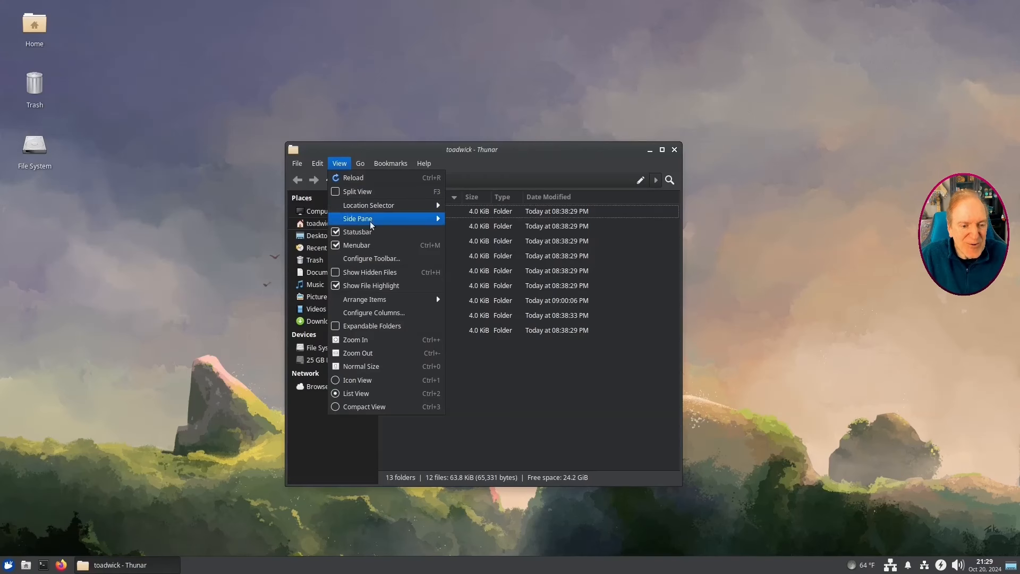
left_click(501, 360)
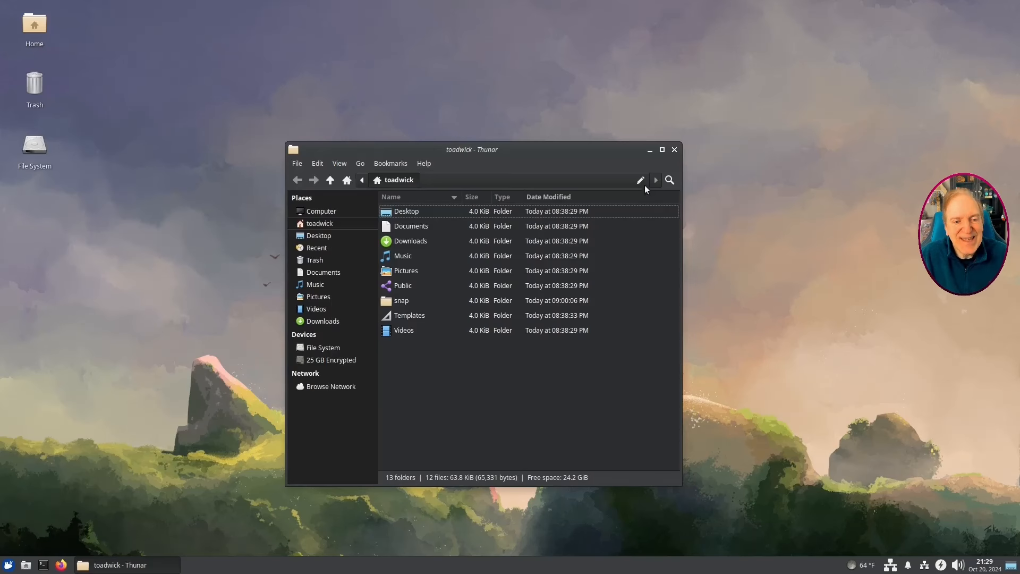
left_click(675, 149)
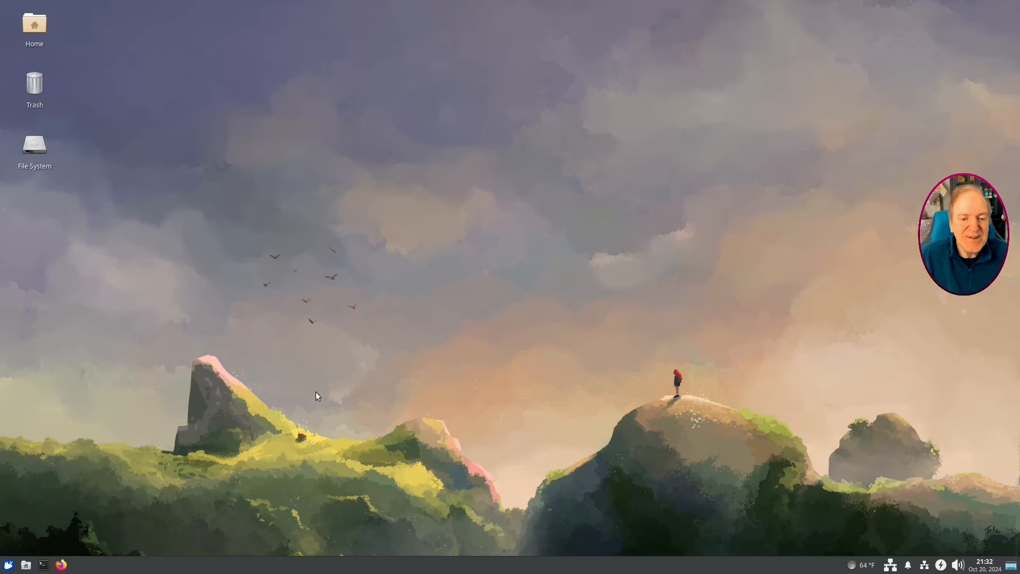
Open the Workspaces settings and set the number of workspaces to 4.
left_click(8, 565)
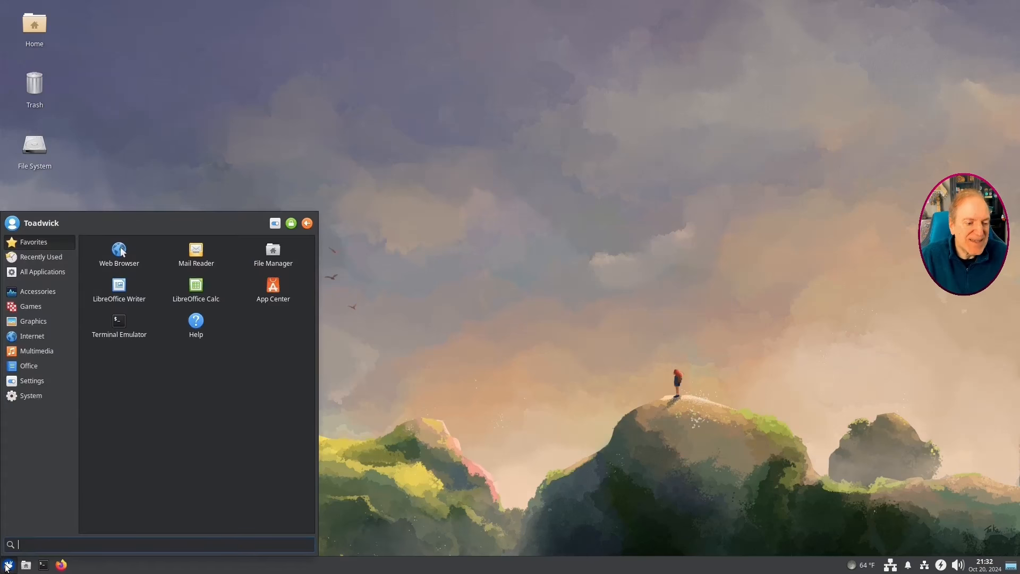
left_click(276, 224)
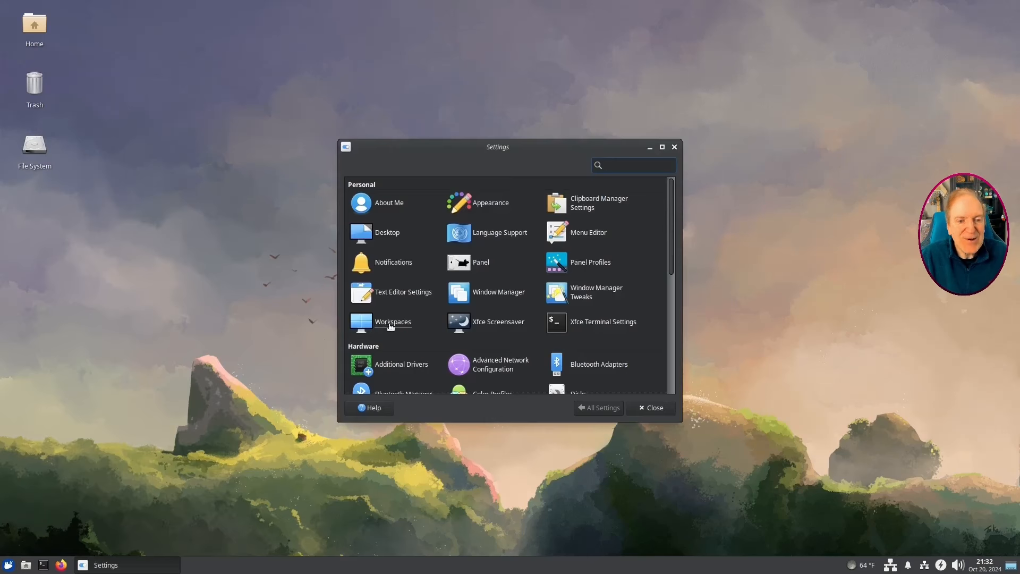
left_click(391, 322)
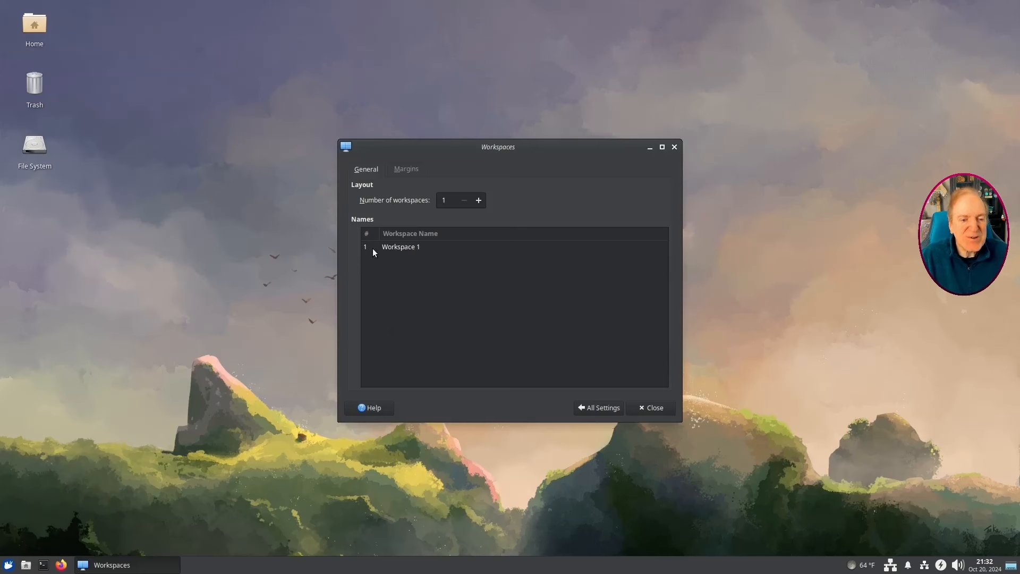
left_click(479, 201)
left_click(479, 201)
left_click(479, 200)
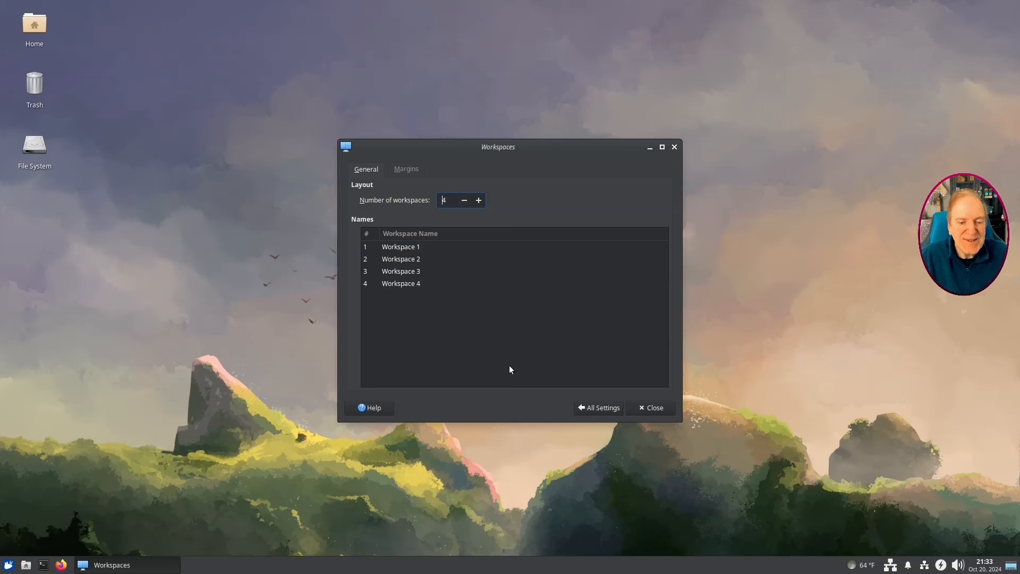
Find the Workspace Switcher among the new panel items and add it to Panel 1.
left_click(595, 408)
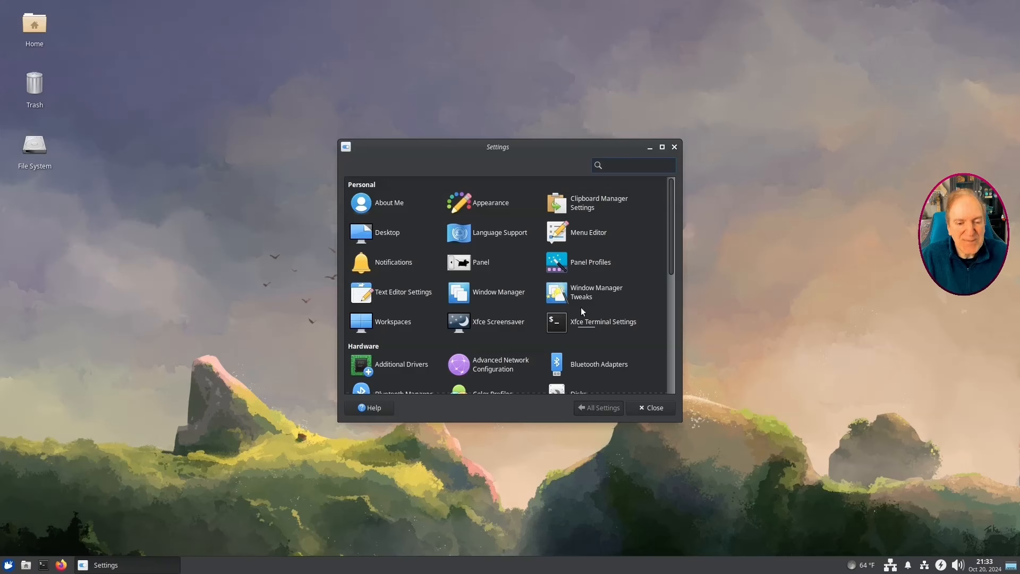
left_click(479, 265)
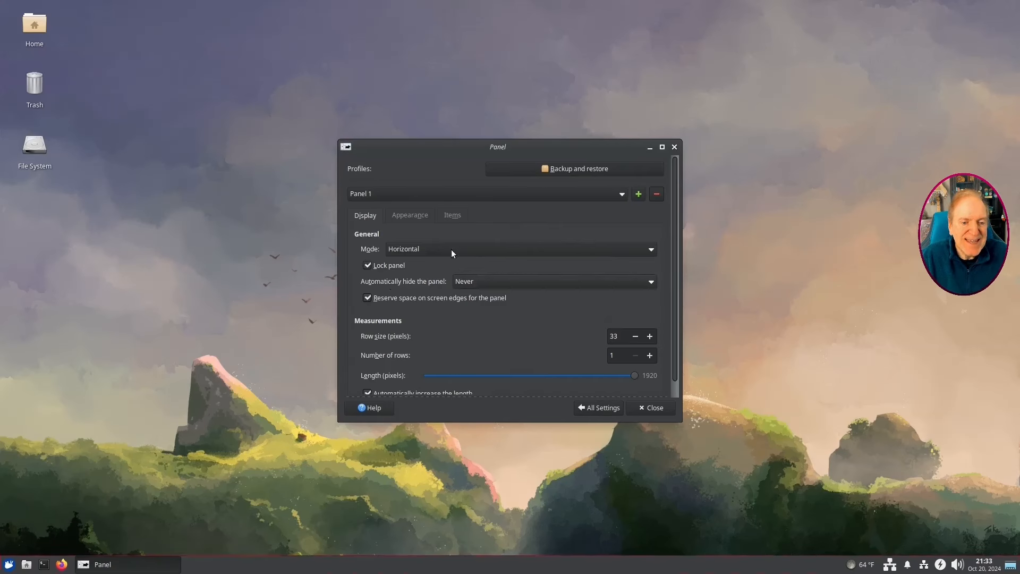
left_click(452, 217)
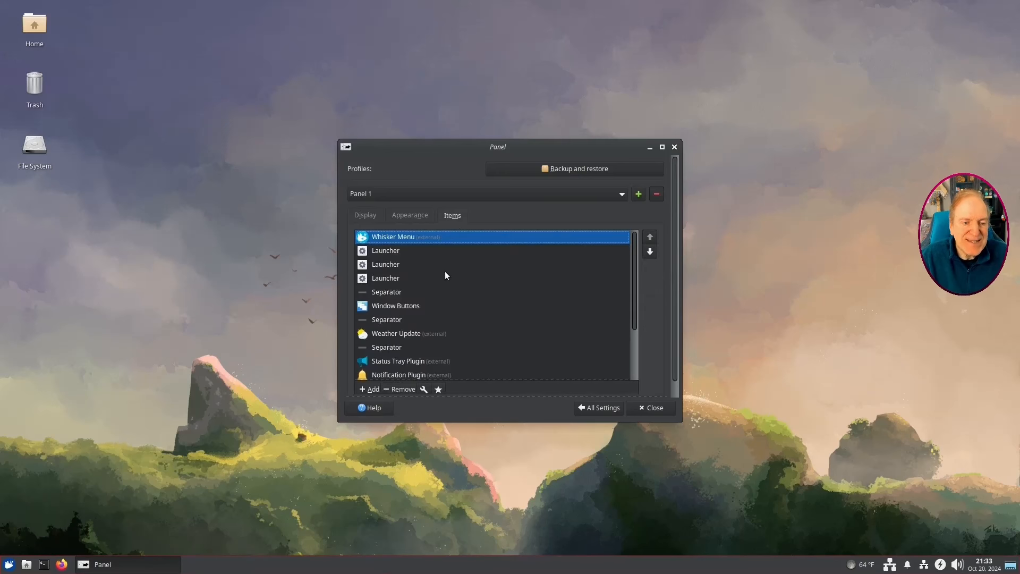
left_click(366, 389)
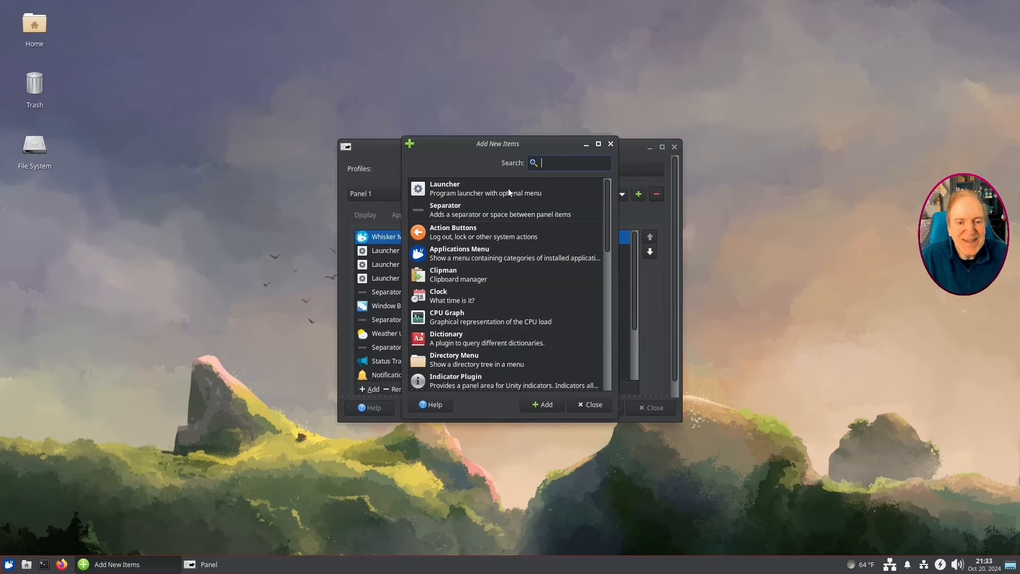
type("work")
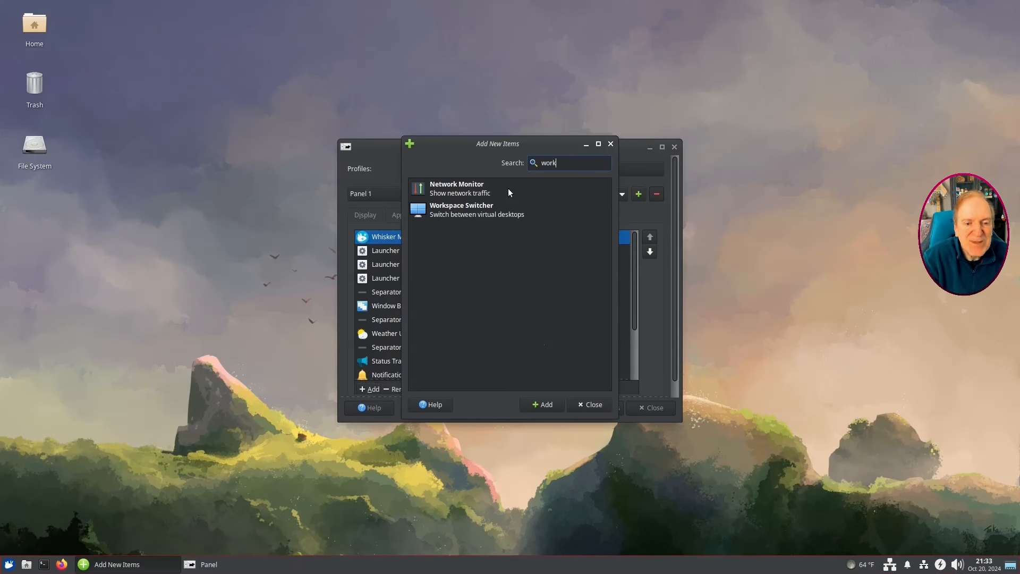
type("s")
left_click(455, 193)
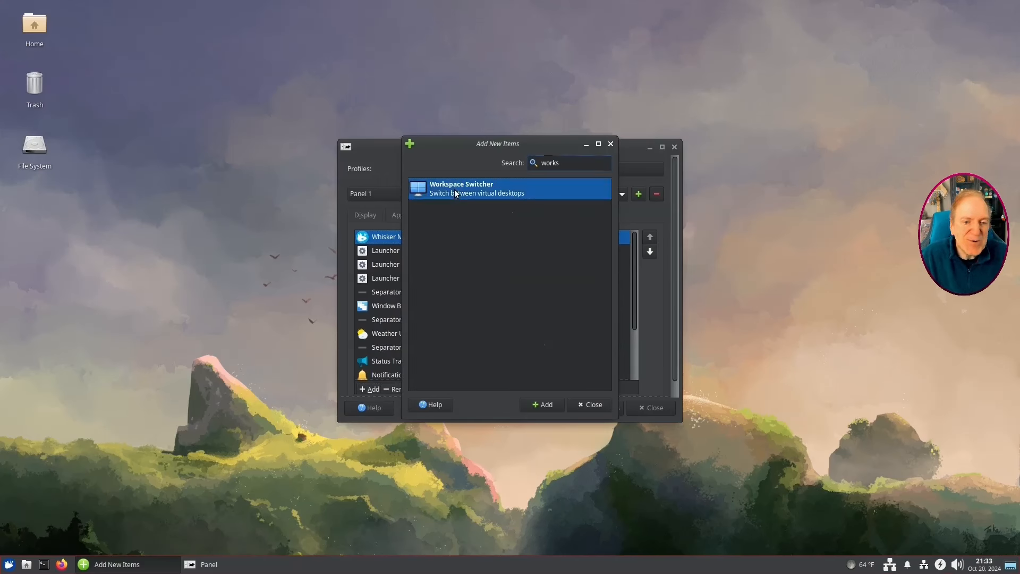
left_click(539, 406)
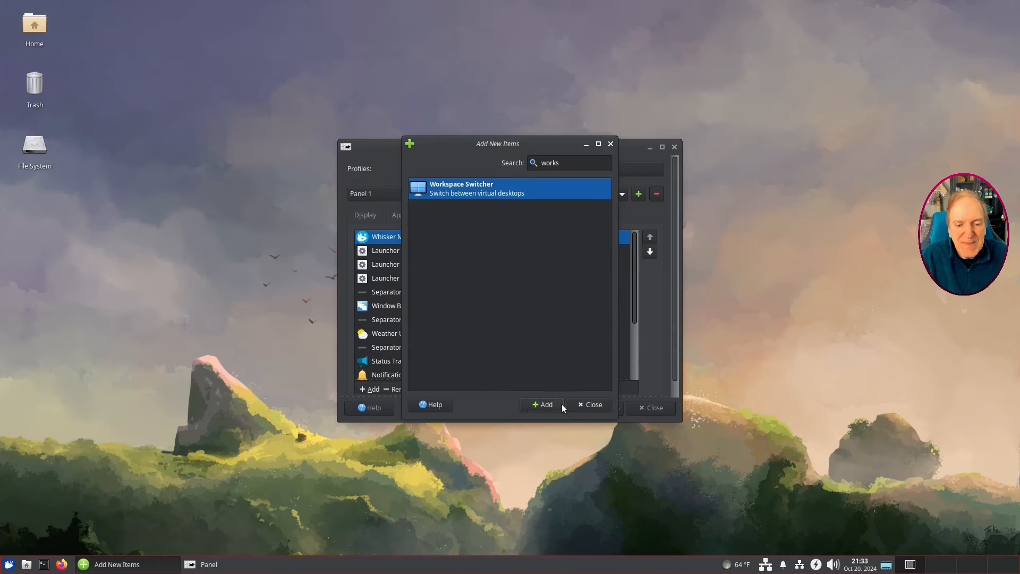
left_click(584, 406)
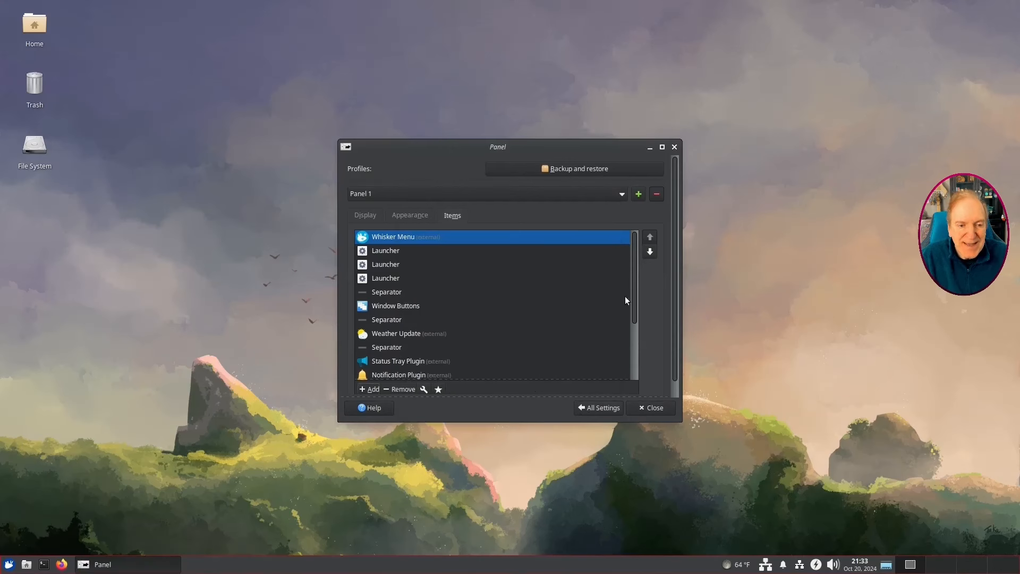
Reorder the Panel 1 items so that the Workspace Switcher sits directly above Window Buttons.
scroll(631, 292, "down", 5)
left_click(414, 373)
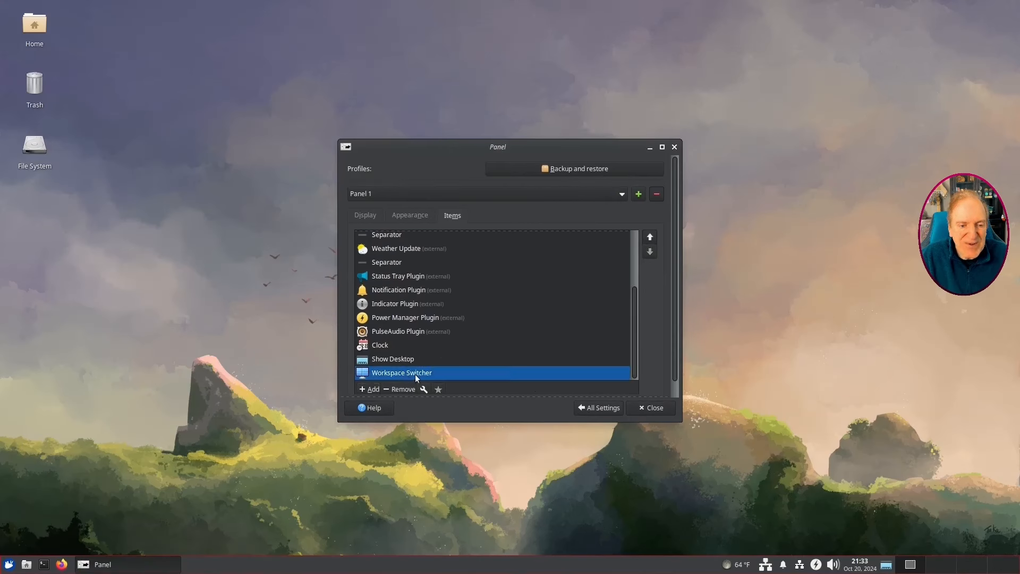
left_click(650, 238)
left_click(650, 238)
left_click(651, 238)
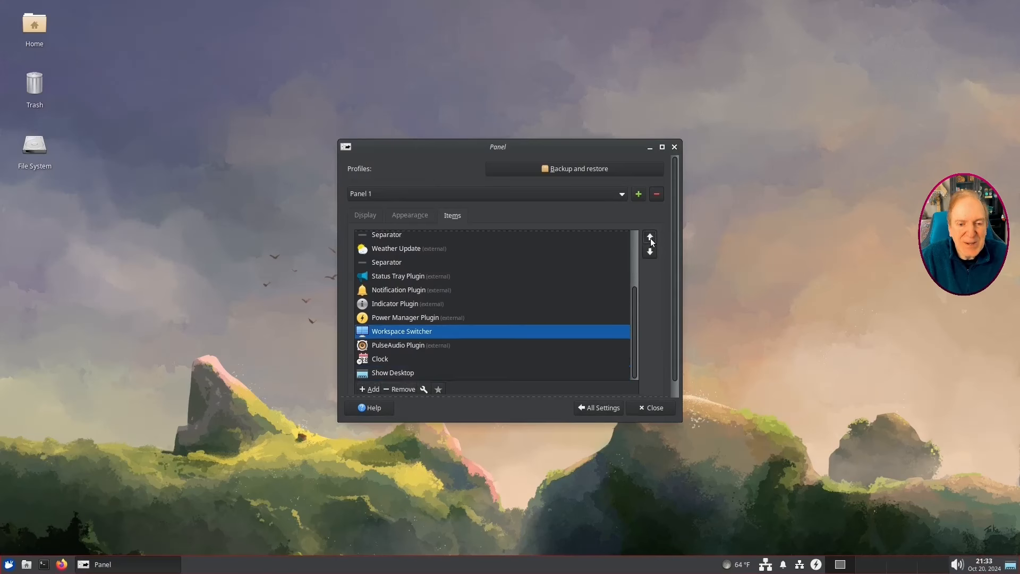
left_click(651, 238)
left_click(650, 238)
left_click(650, 238)
left_click(650, 237)
left_click(650, 238)
left_click(650, 238)
left_click(649, 238)
left_click(650, 238)
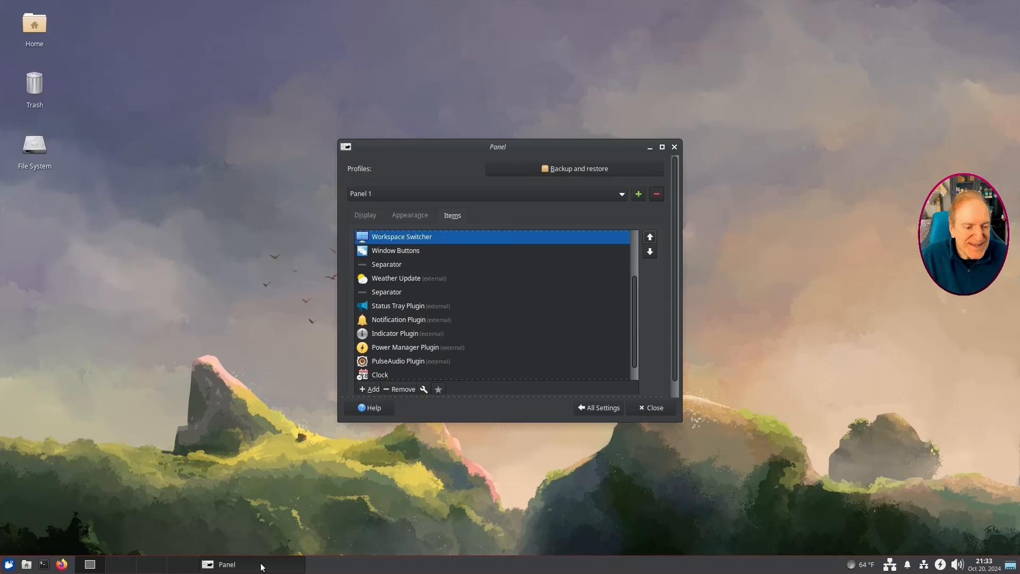
Try moving the Workspace Switcher along the panel, drop it back beside the launchers, and close the panel preferences.
right_click(154, 567)
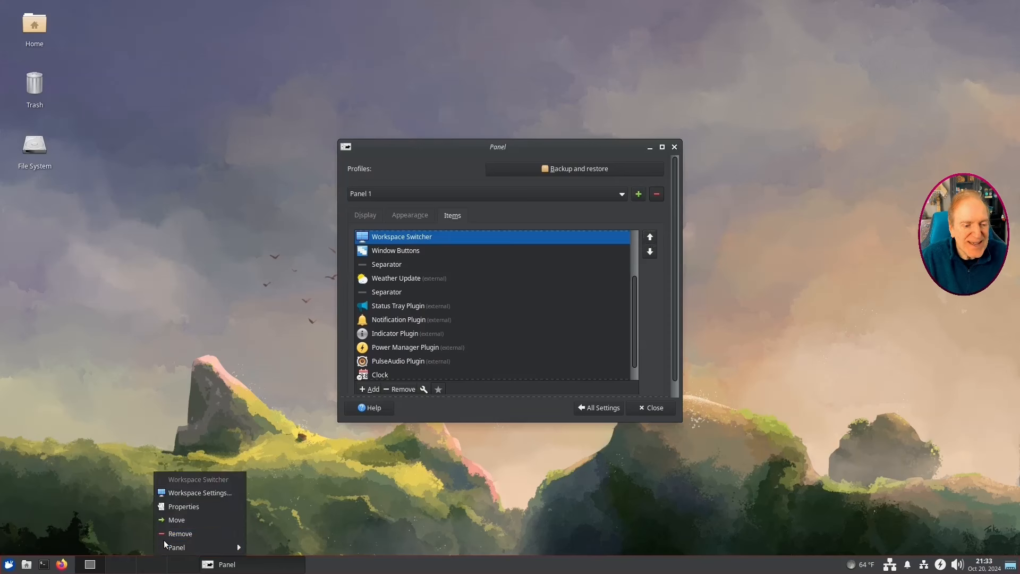
left_click(117, 564)
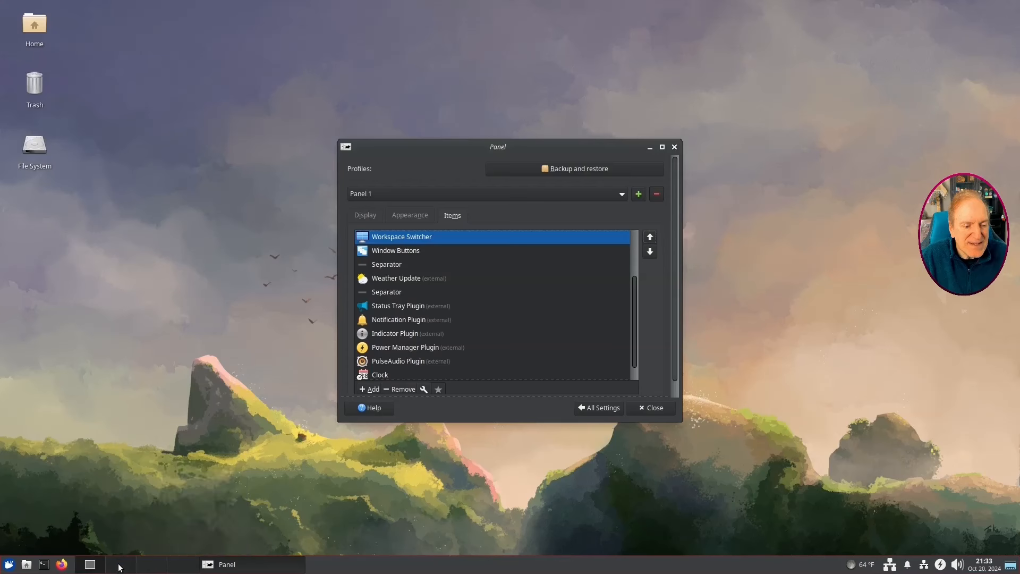
right_click(92, 567)
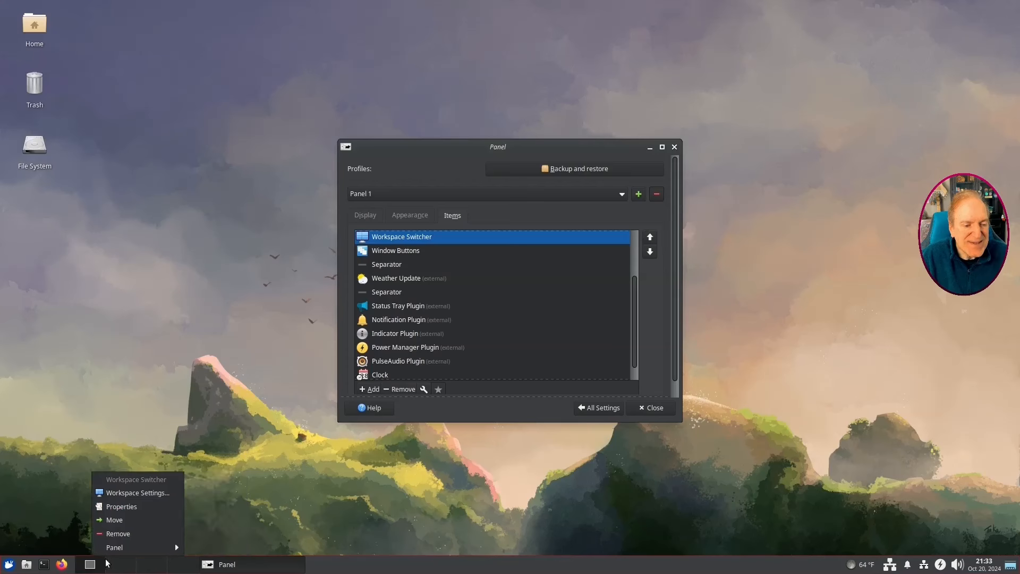
left_click(114, 519)
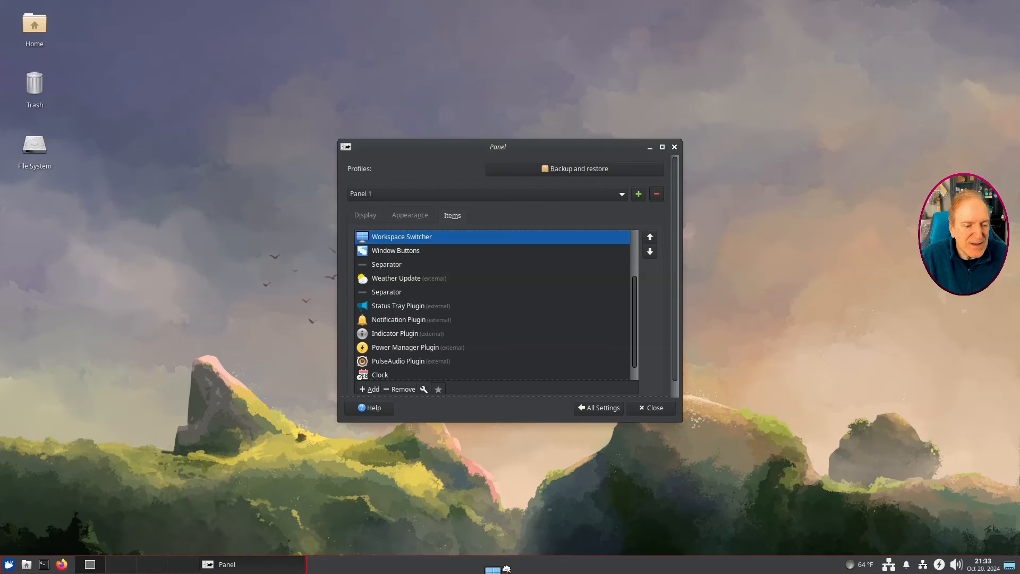
left_click(99, 563)
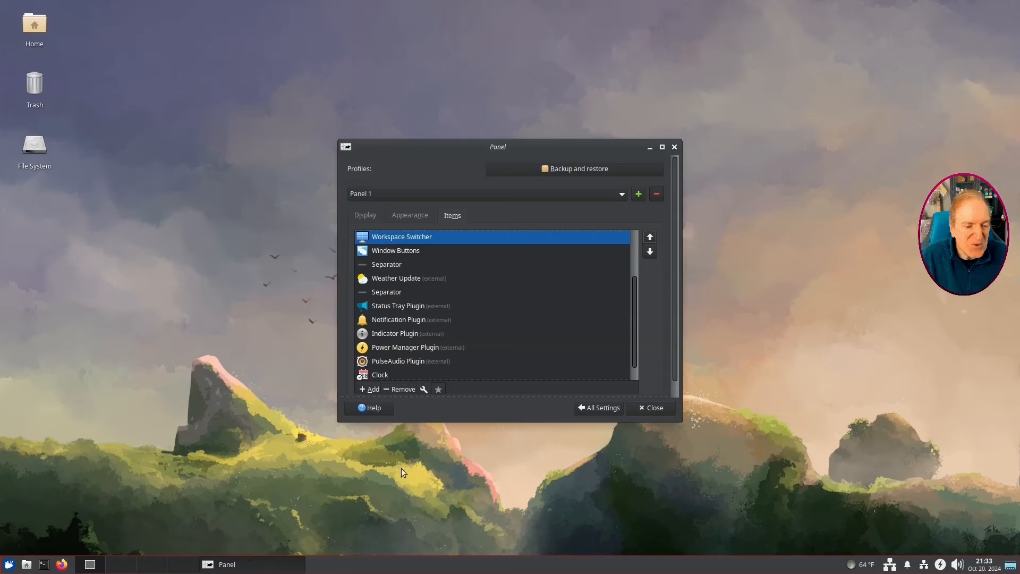
left_click(654, 409)
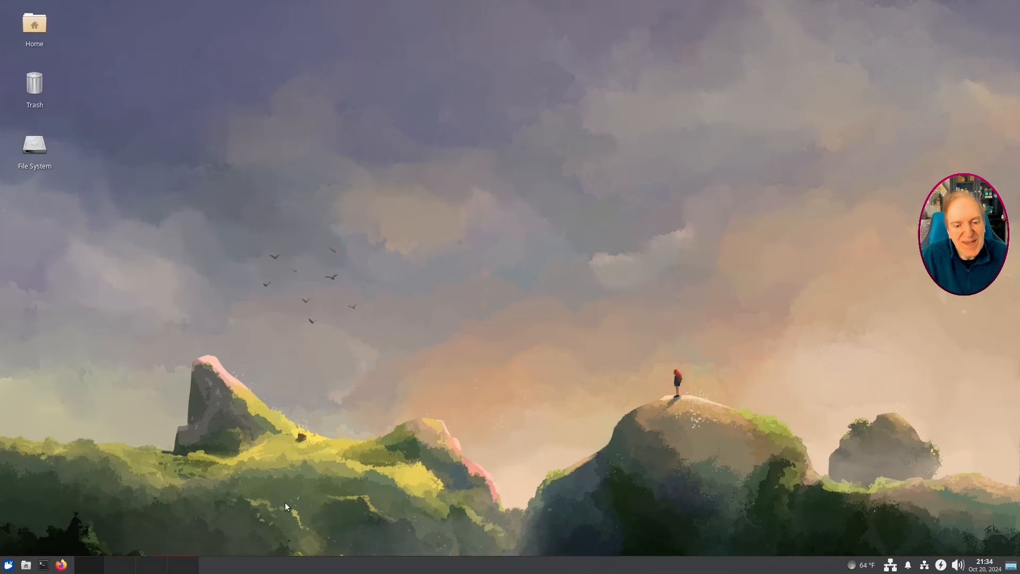
Open a terminal in the first workspace, reposition its window, and switch through the four workspaces to compare them.
left_click(43, 564)
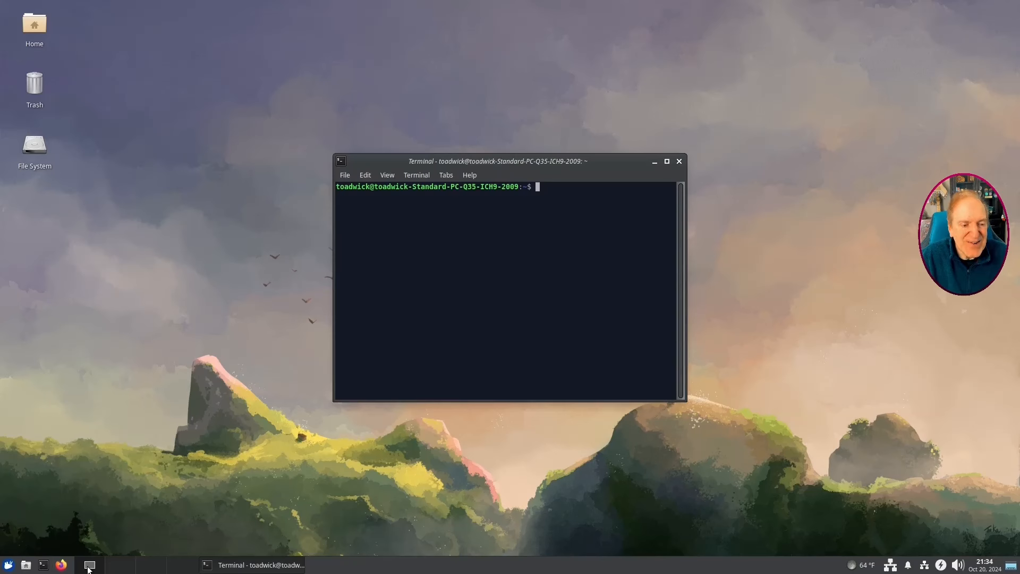
left_click_drag(454, 173, 464, 206)
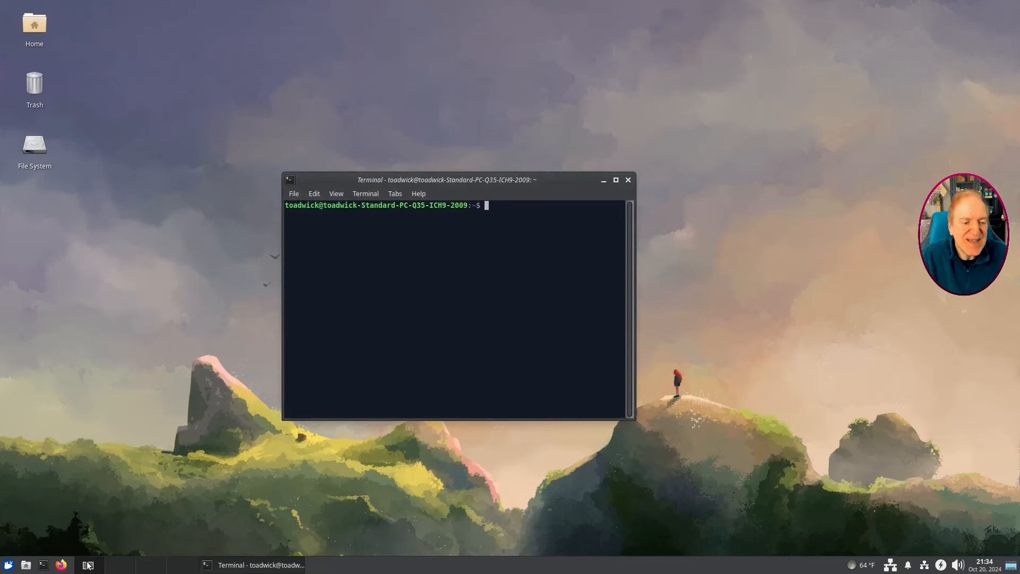
left_click(118, 568)
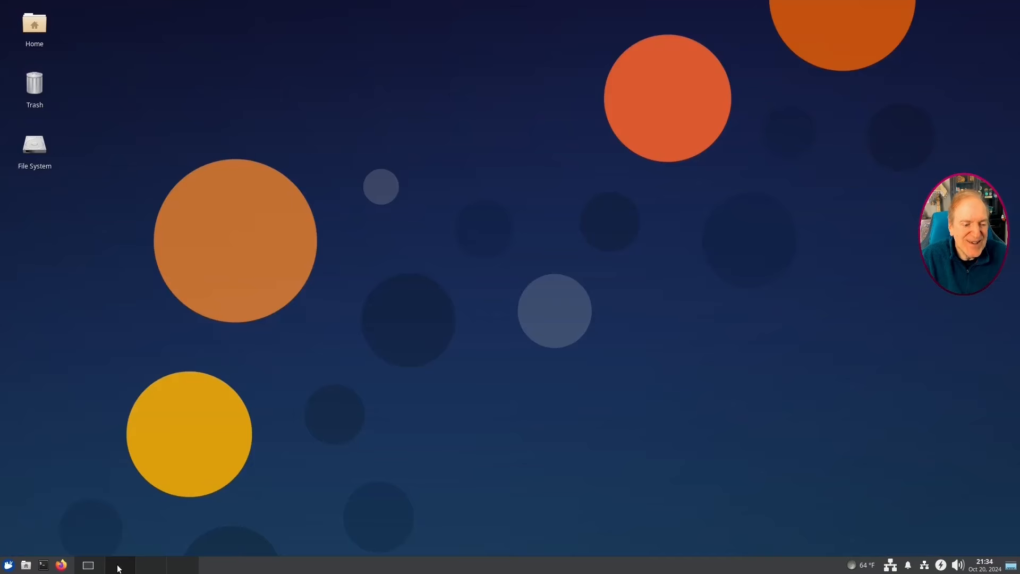
left_click(148, 567)
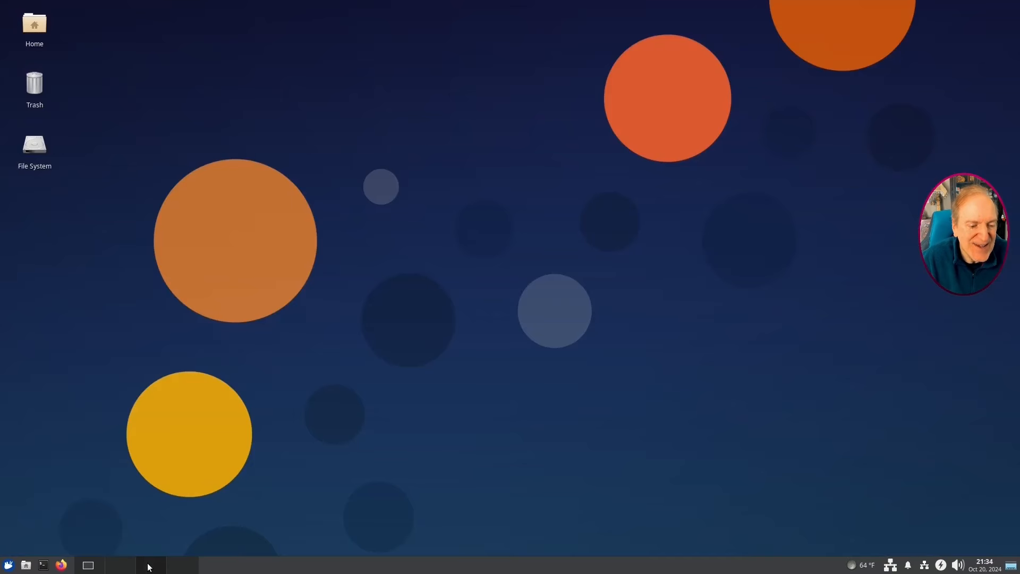
left_click(89, 568)
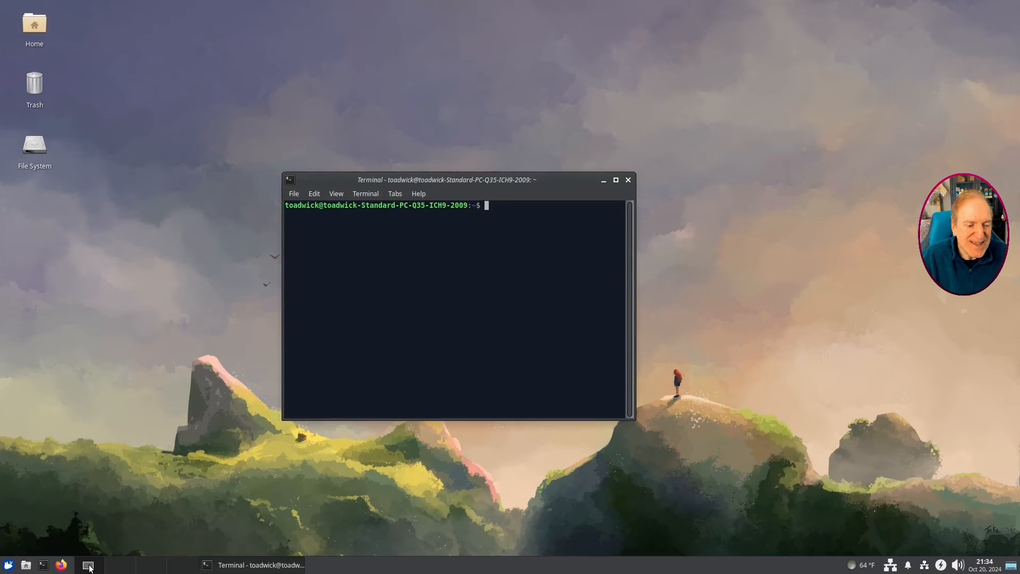
left_click(119, 567)
left_click(155, 566)
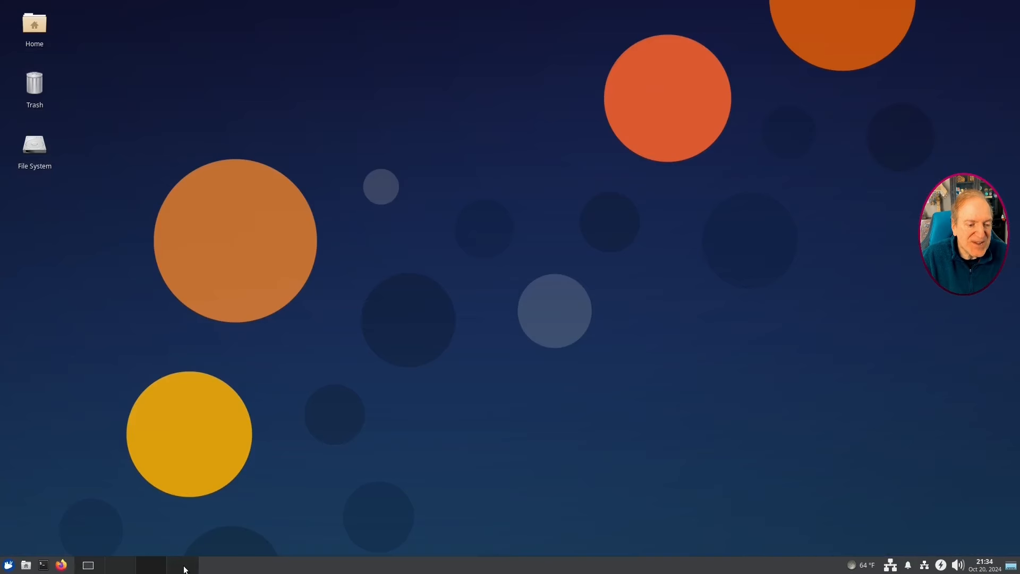
left_click(186, 566)
Try to open the desktop settings on the second workspace.
left_click(118, 566)
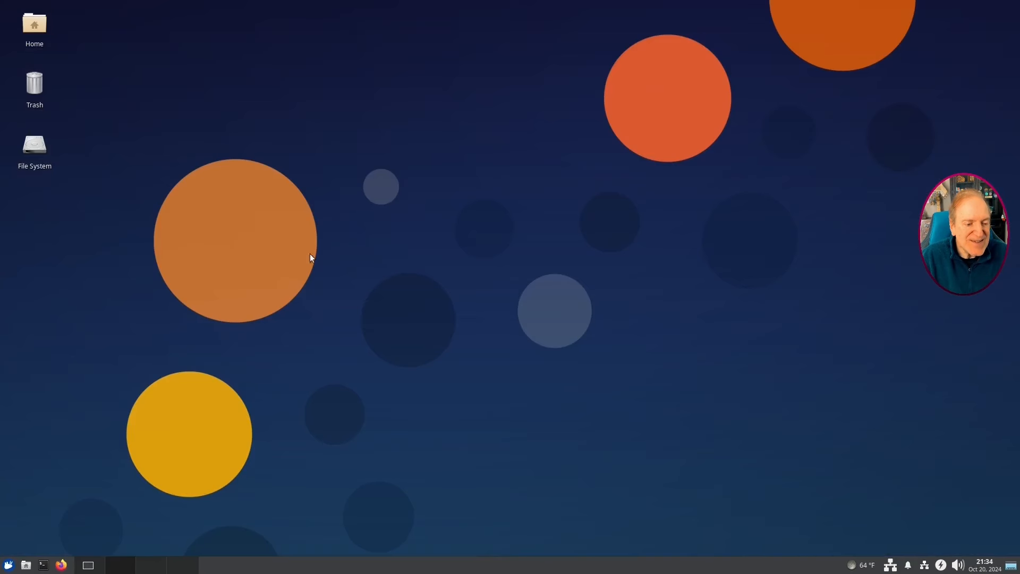
right_click(318, 232)
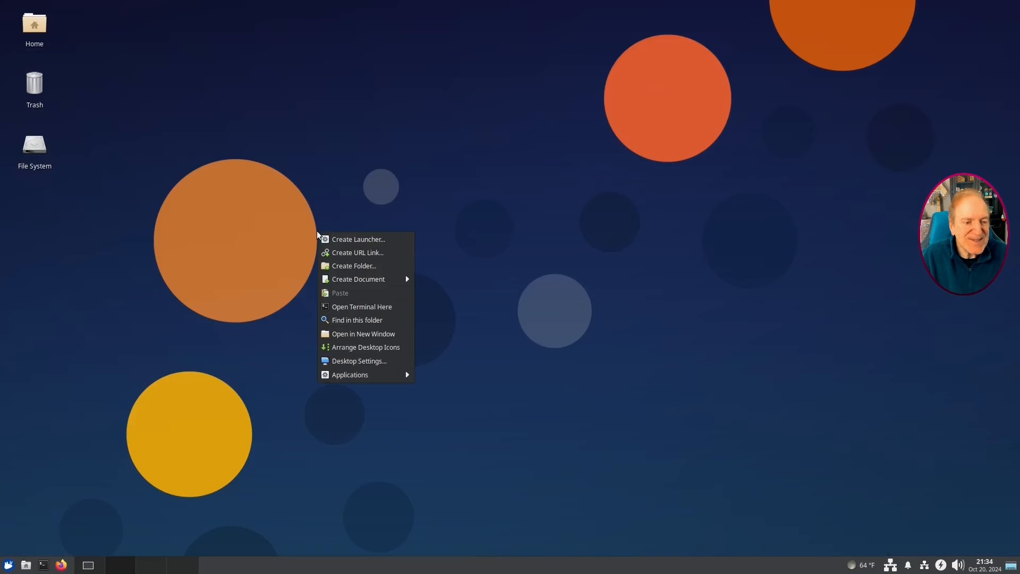
left_click(357, 361)
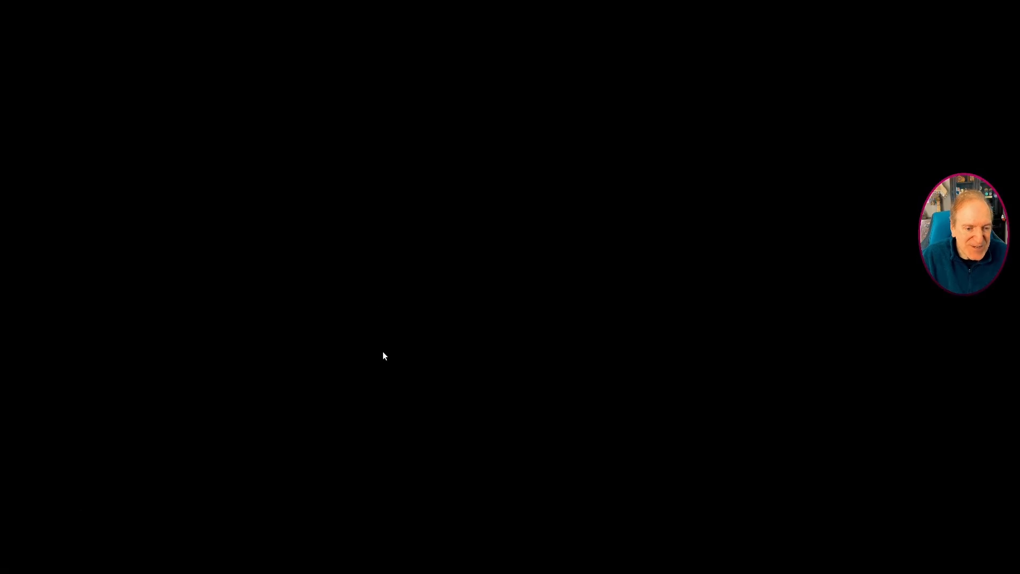
Enter the account password and log back in to the desktop session.
type("*****")
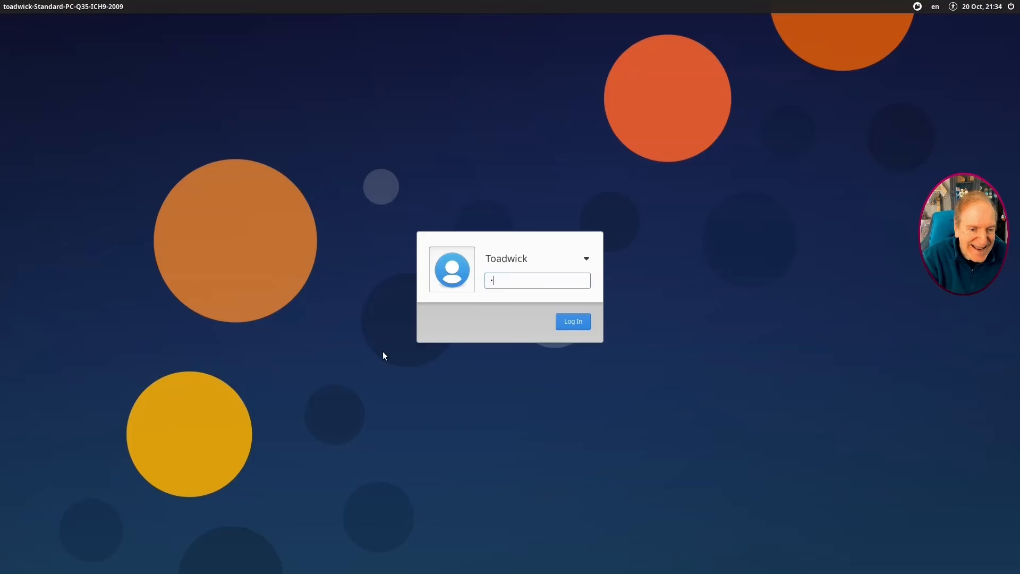
key("Return")
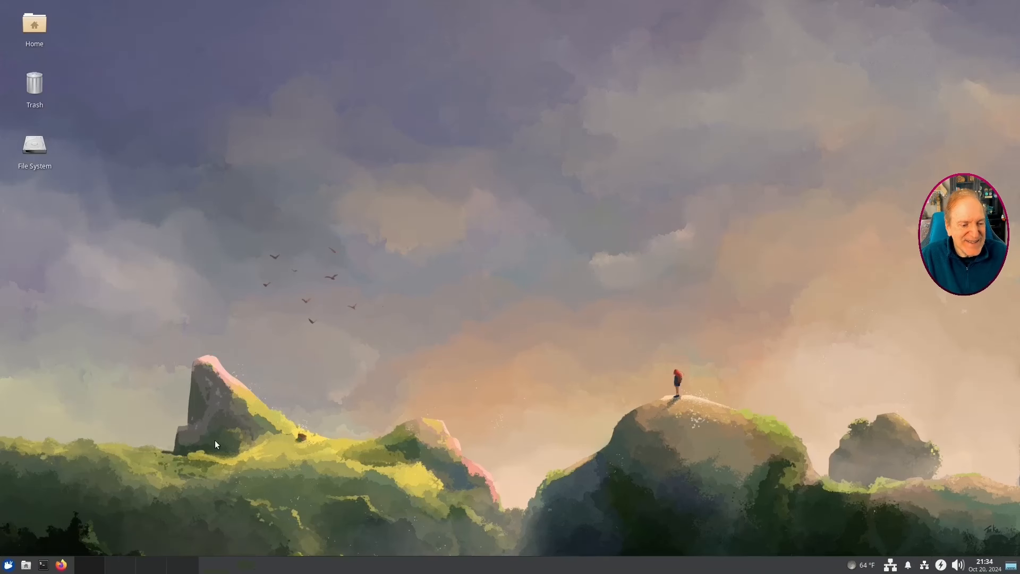
Open a terminal in the first workspace and move its window toward the desktop's upper left.
left_click(44, 565)
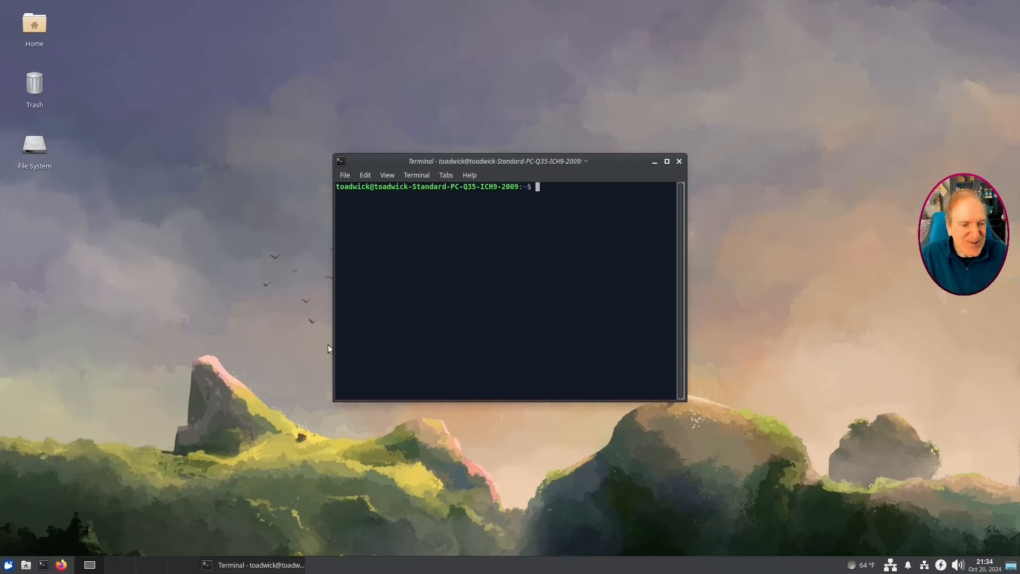
left_click_drag(481, 162, 327, 127)
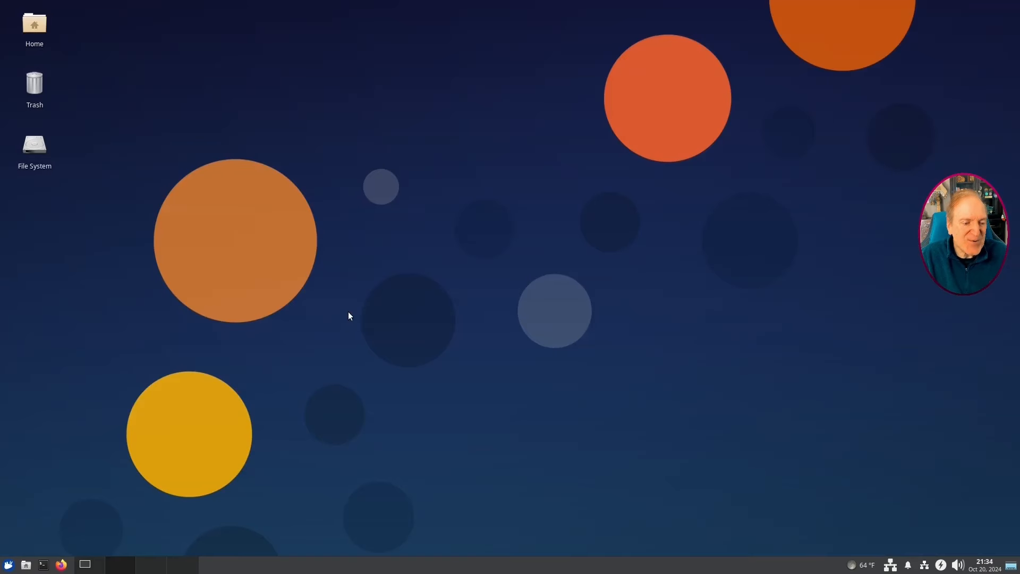
In the second workspace's desktop settings, disable Apply to all workspaces, choose the ploughed-field wallpaper, and compare it with the first workspace.
right_click(349, 312)
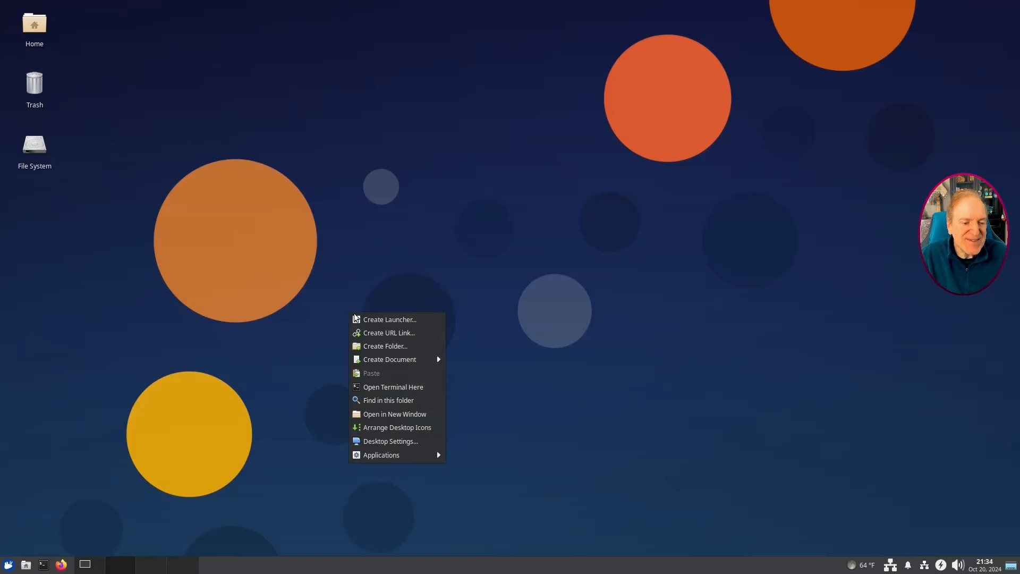
left_click(382, 440)
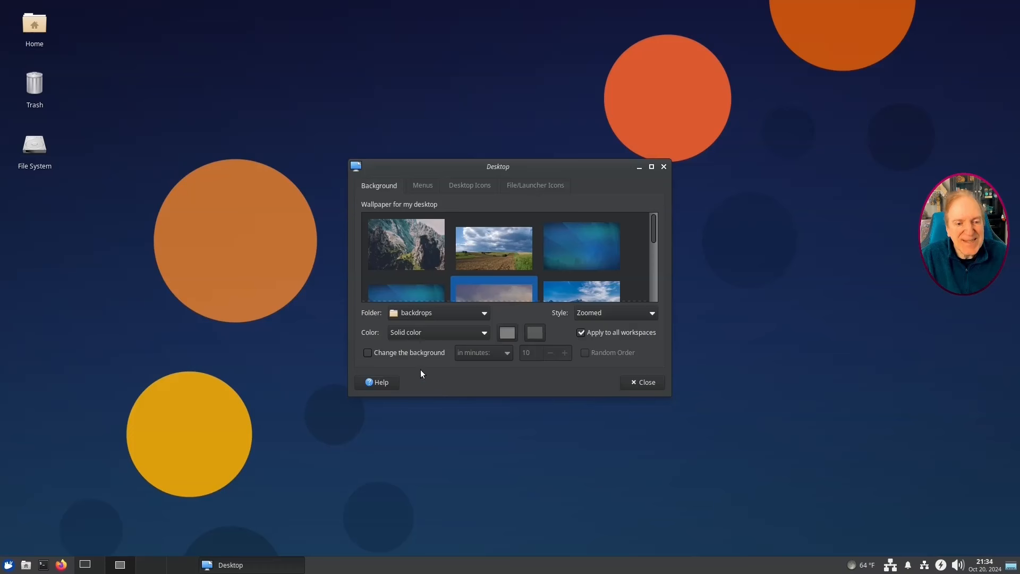
left_click(581, 333)
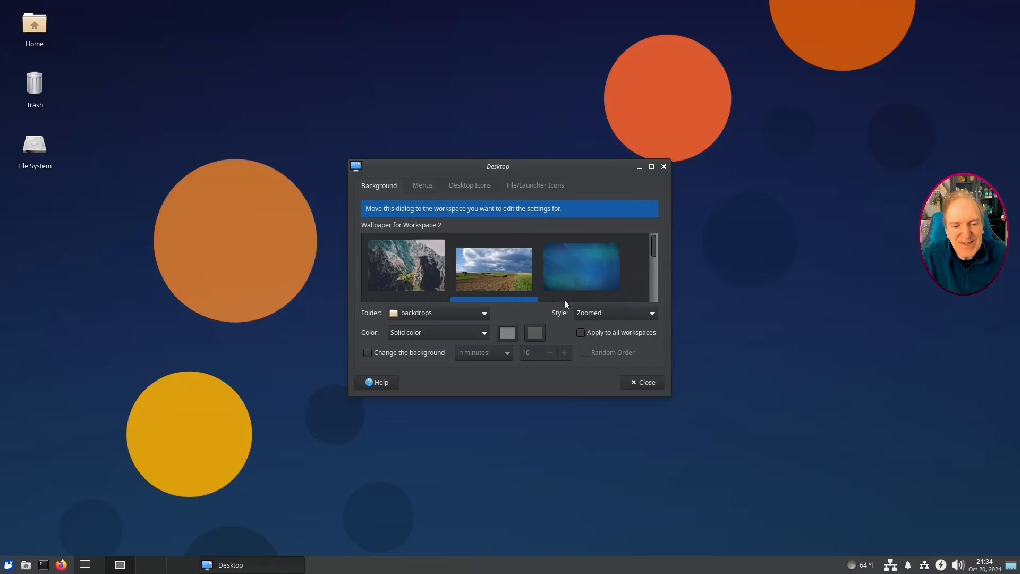
left_click(486, 266)
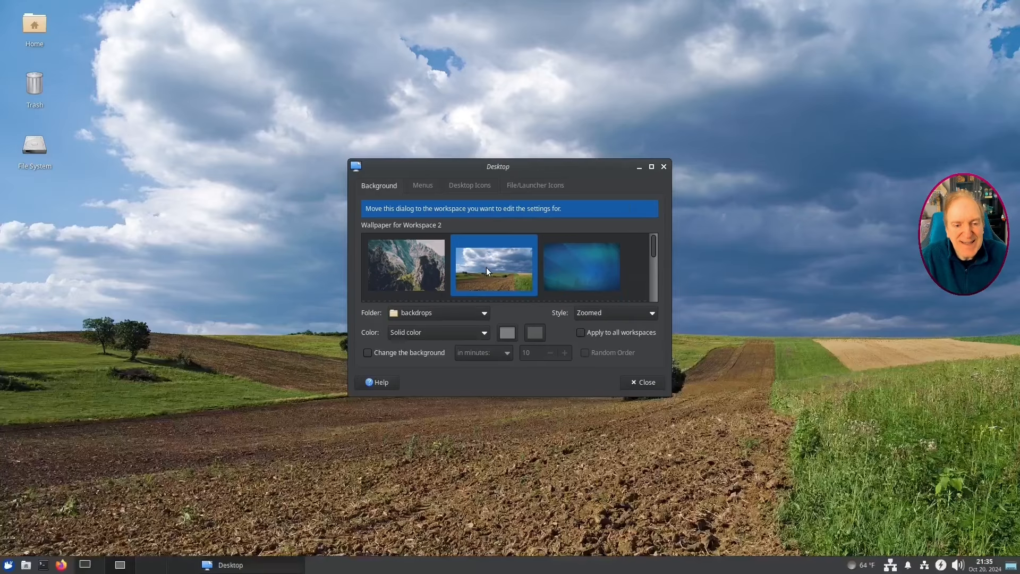
left_click(86, 565)
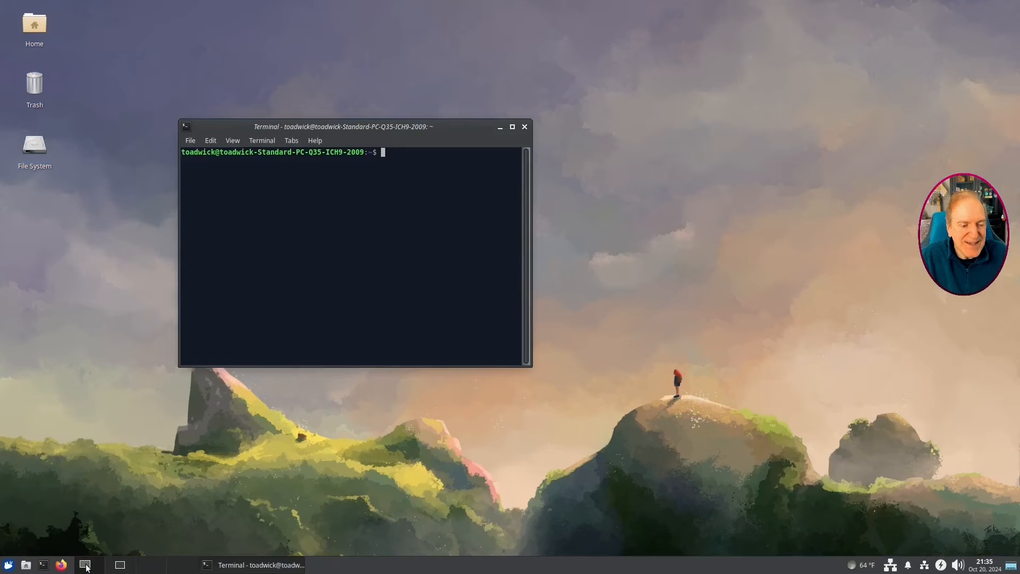
left_click(120, 566)
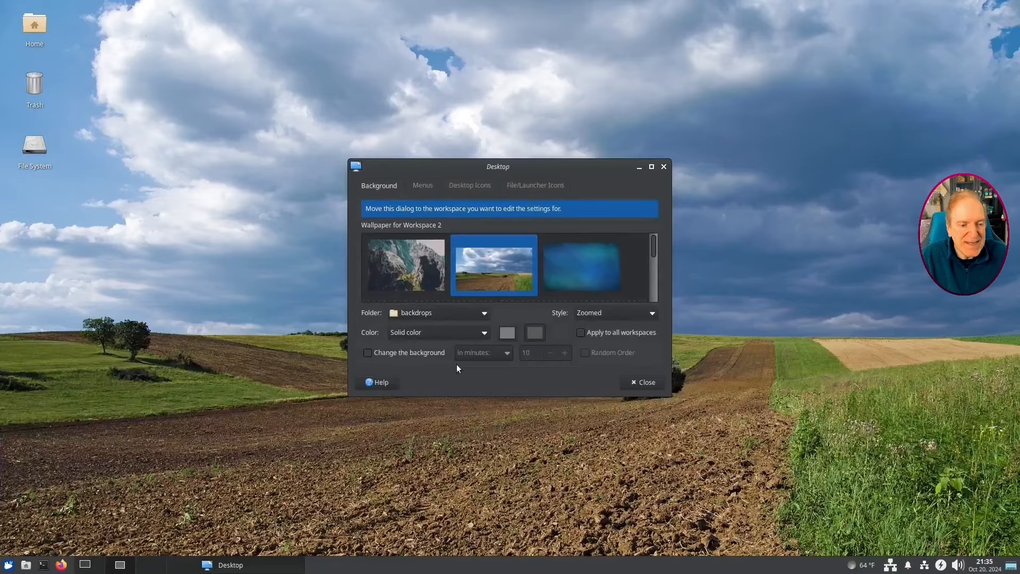
Try other wallpapers for Workspace 2 and settle on the rocky coast with the sea arch.
left_click_drag(654, 246, 656, 282)
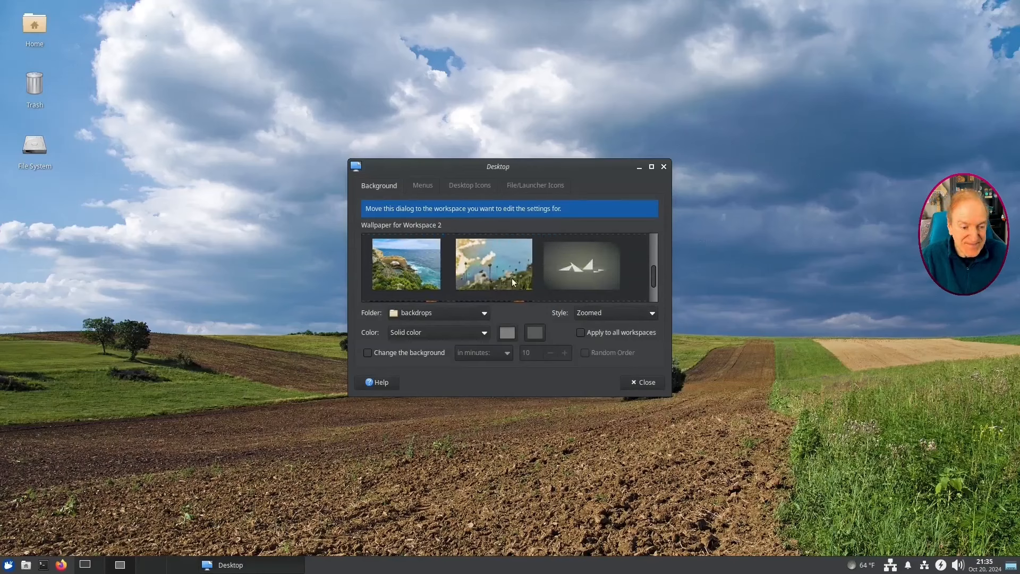
left_click(570, 266)
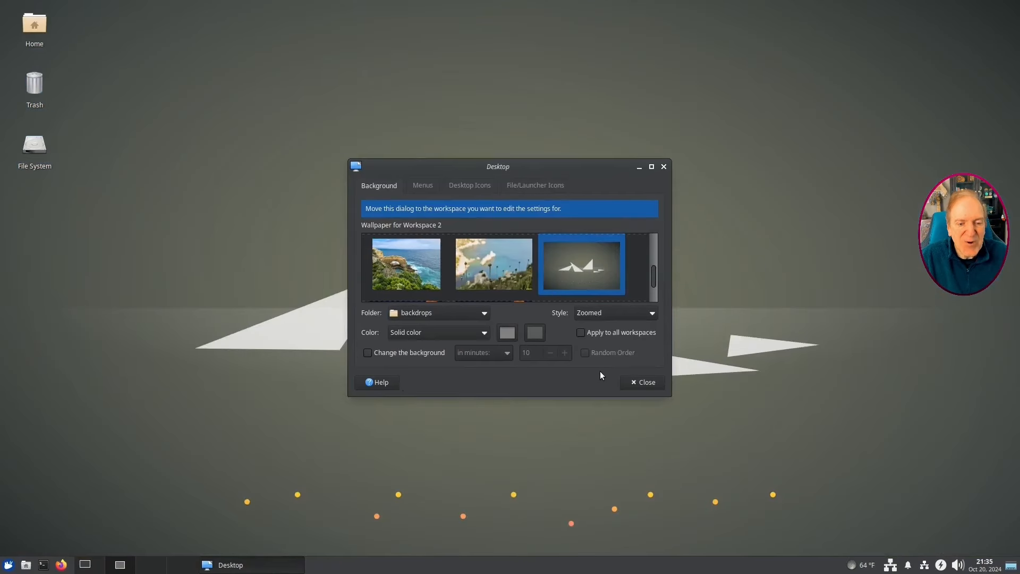
left_click(498, 272)
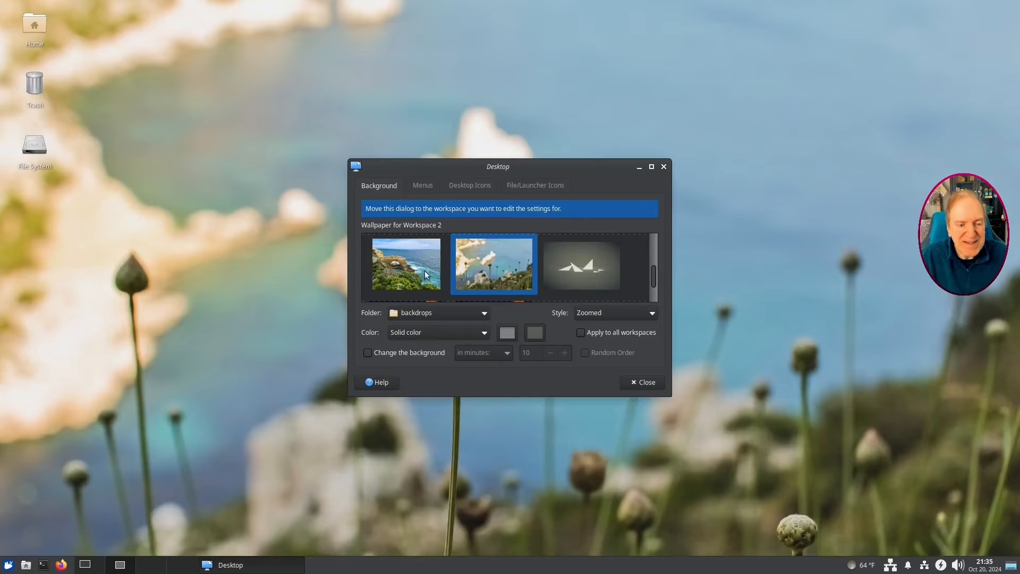
left_click(412, 271)
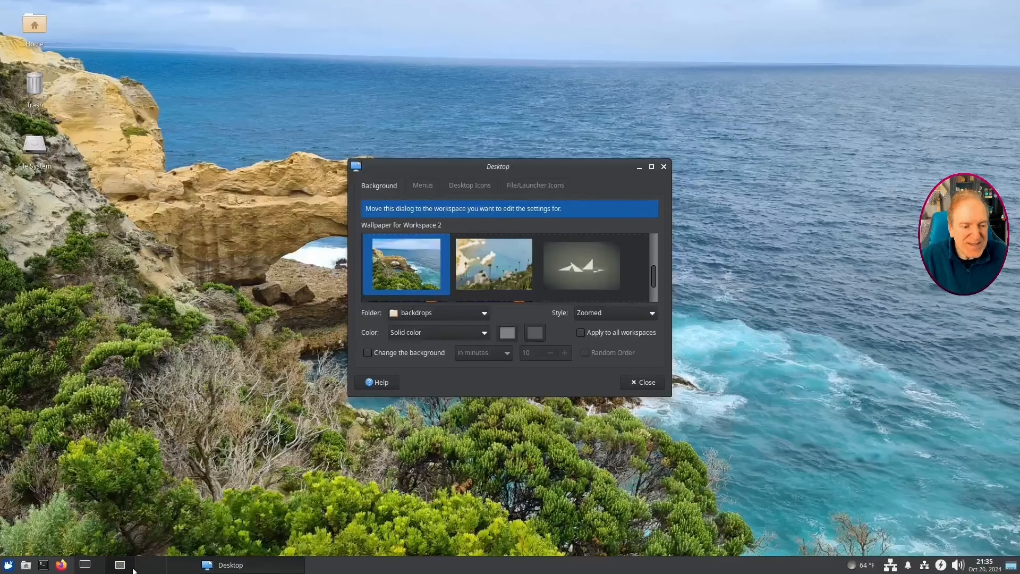
Set Workspace 3's wallpaper to the snowy mountains under a blue sky and close the desktop settings.
left_click(151, 568)
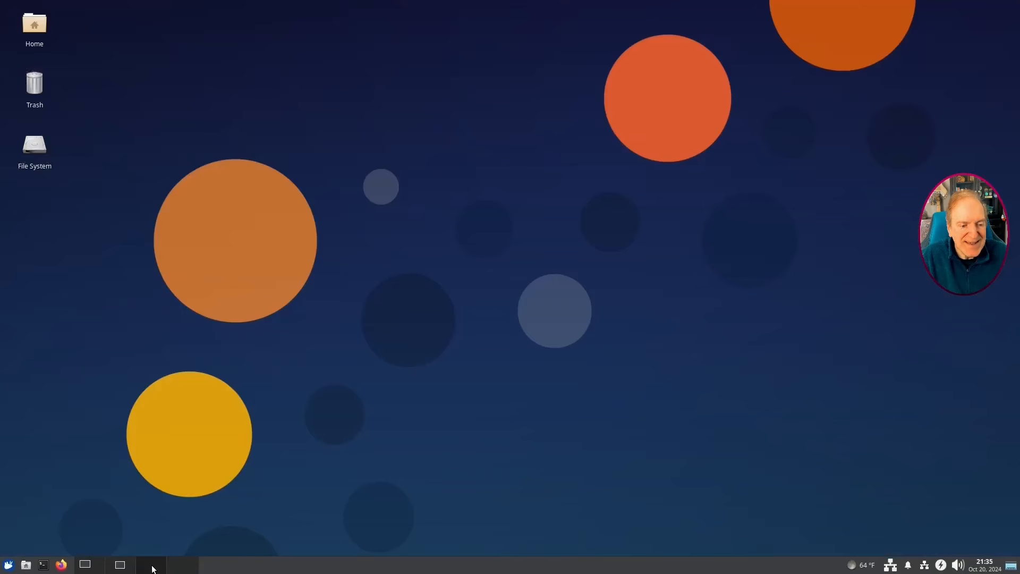
right_click(320, 297)
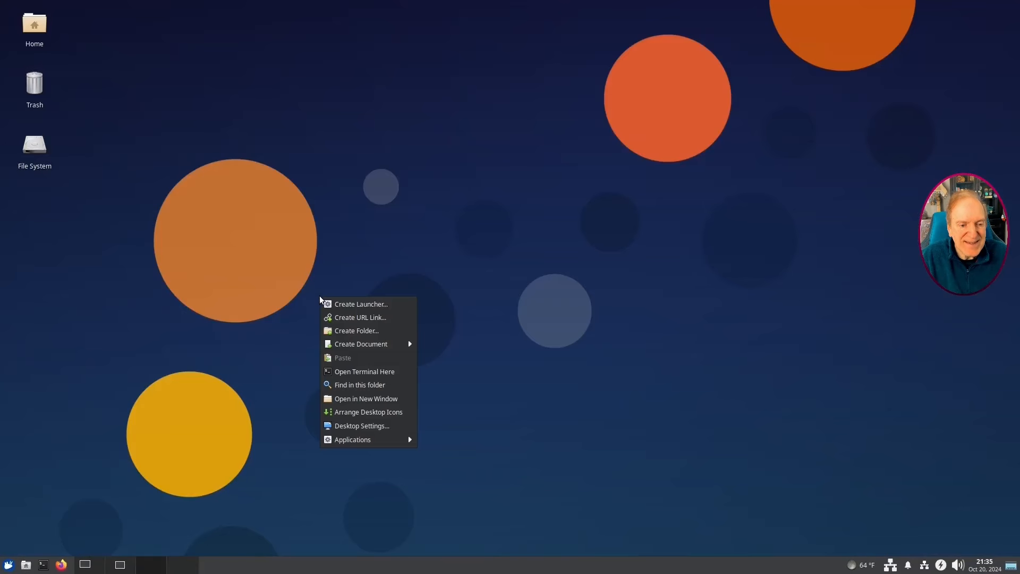
left_click(364, 425)
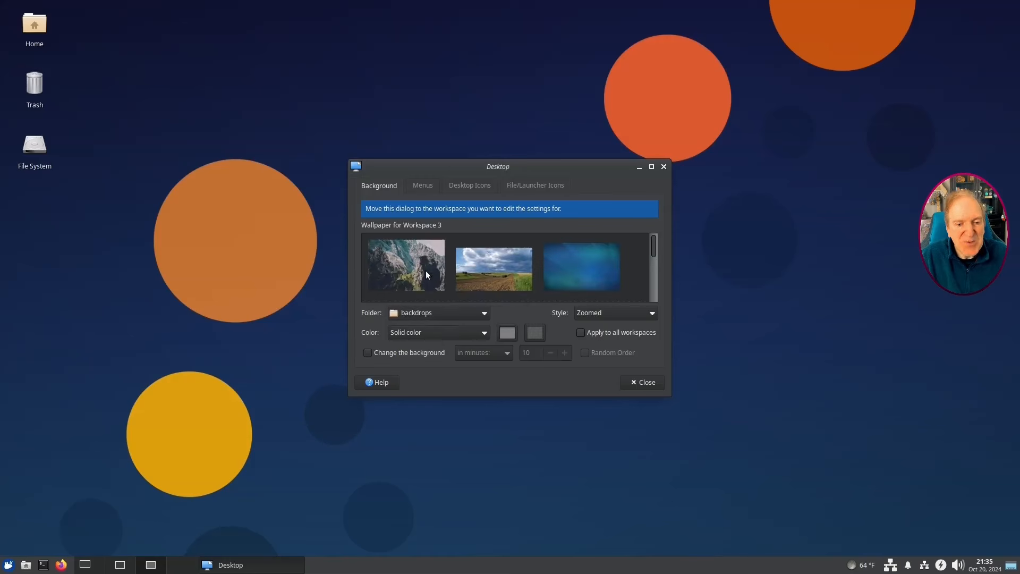
scroll(564, 277, "down", 4)
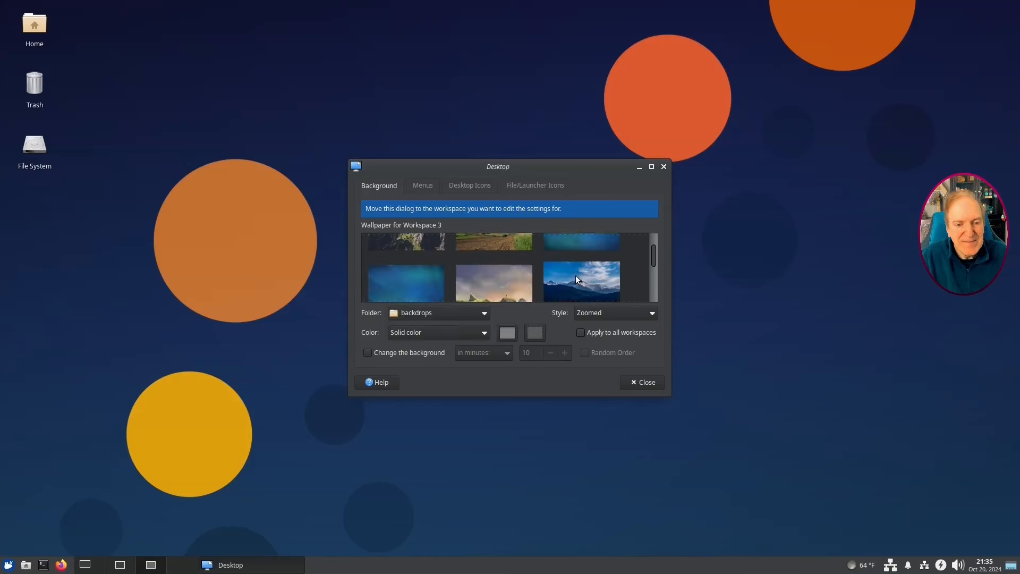
left_click(577, 277)
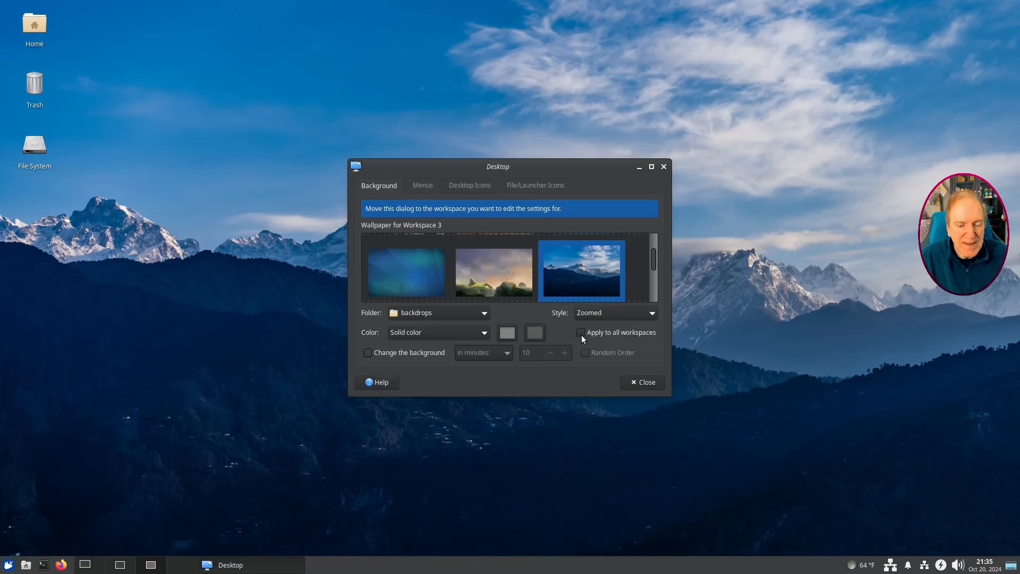
left_click(637, 385)
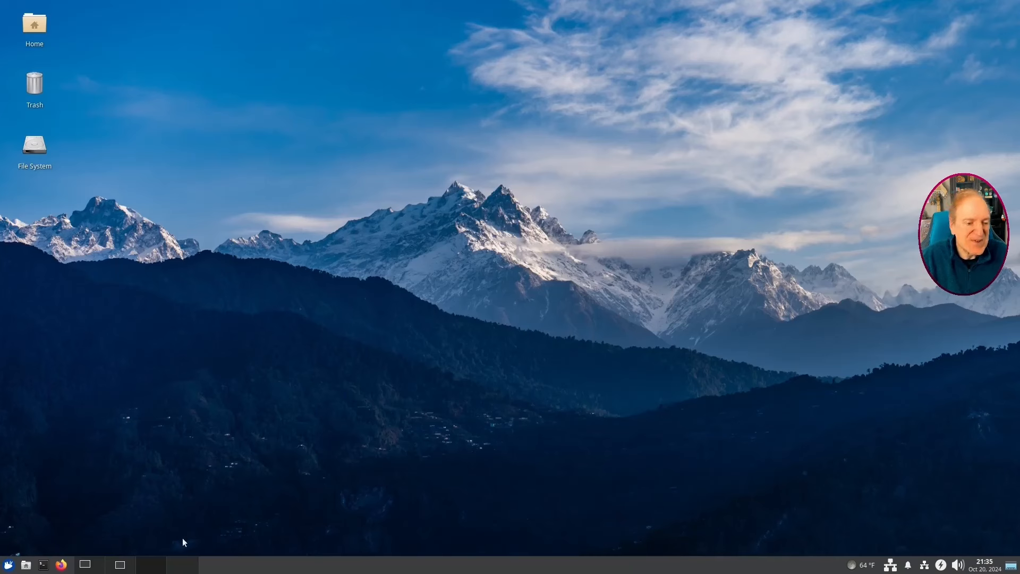
Close the Desktop settings window left open in the second workspace and review the wallpapers of the first, third and fourth workspaces.
left_click(118, 567)
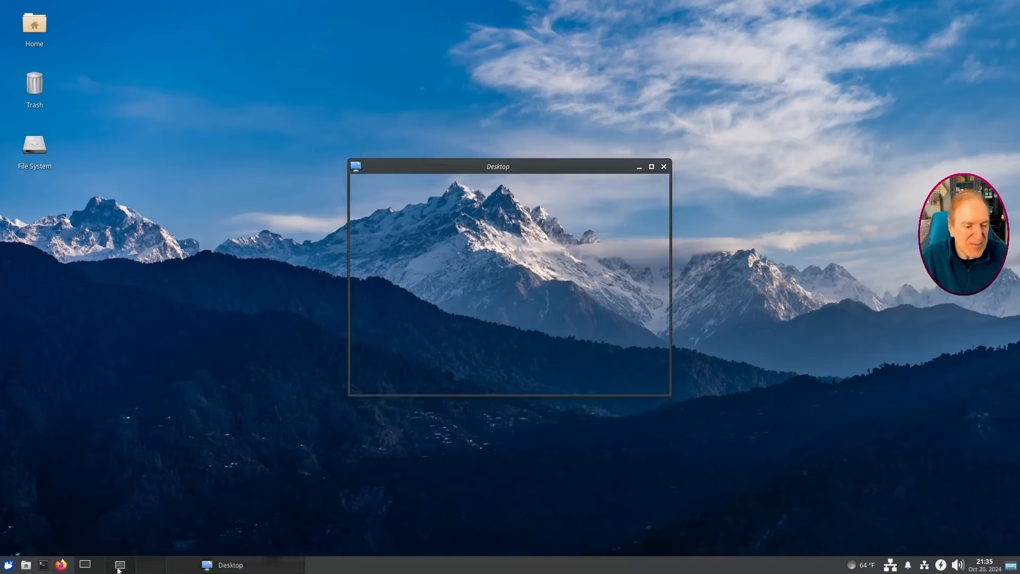
left_click(664, 167)
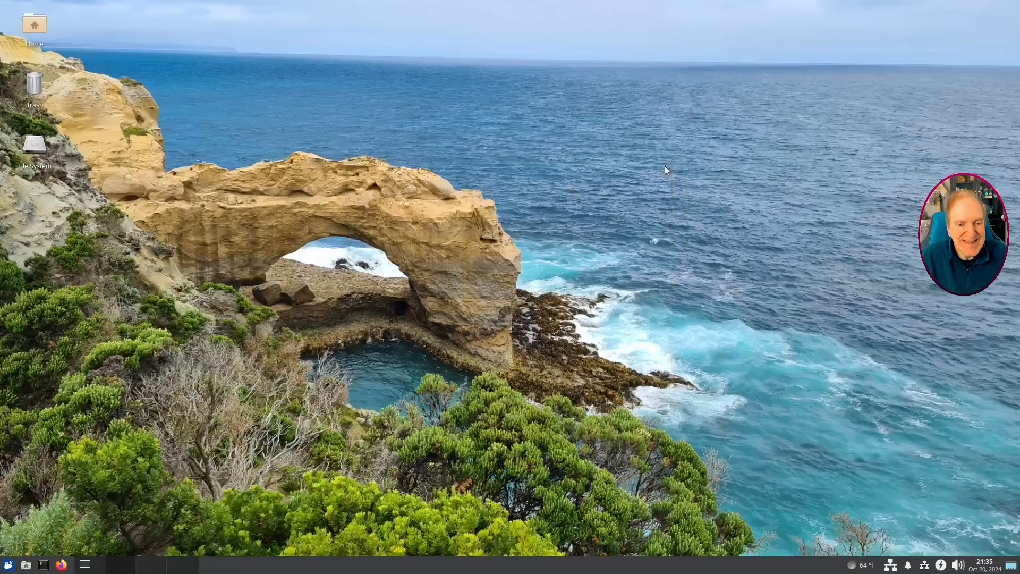
left_click(81, 567)
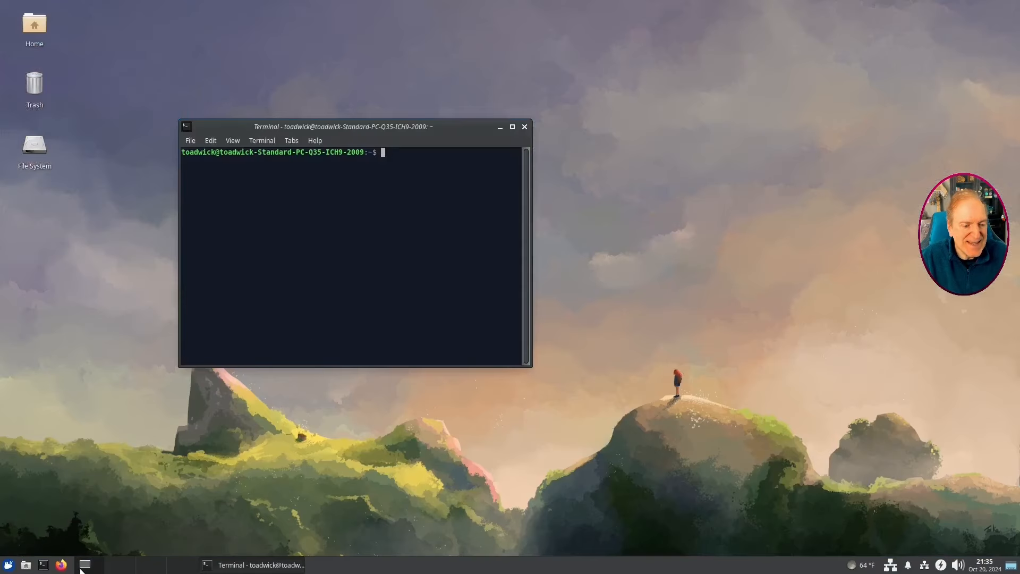
left_click(151, 568)
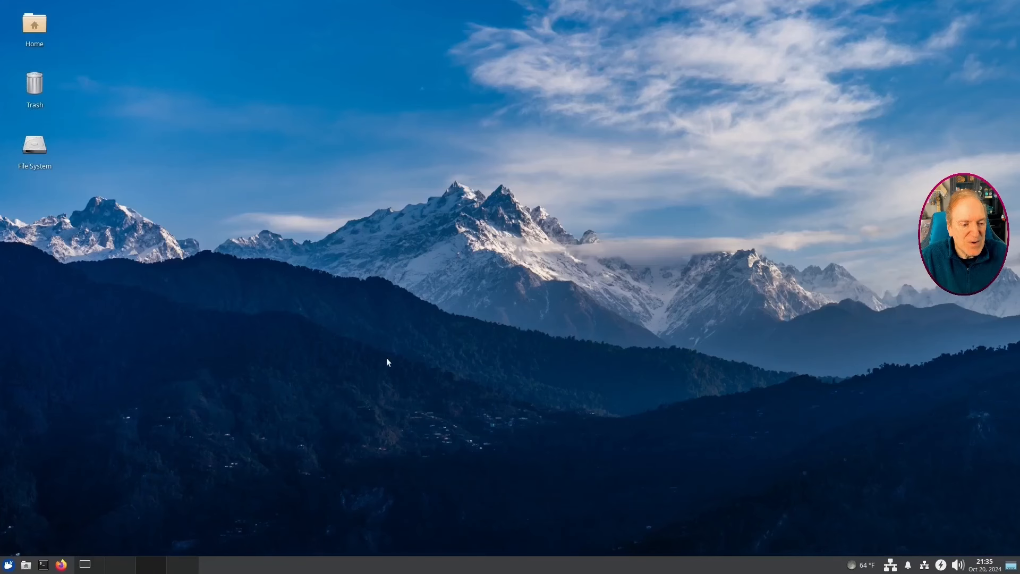
left_click(186, 568)
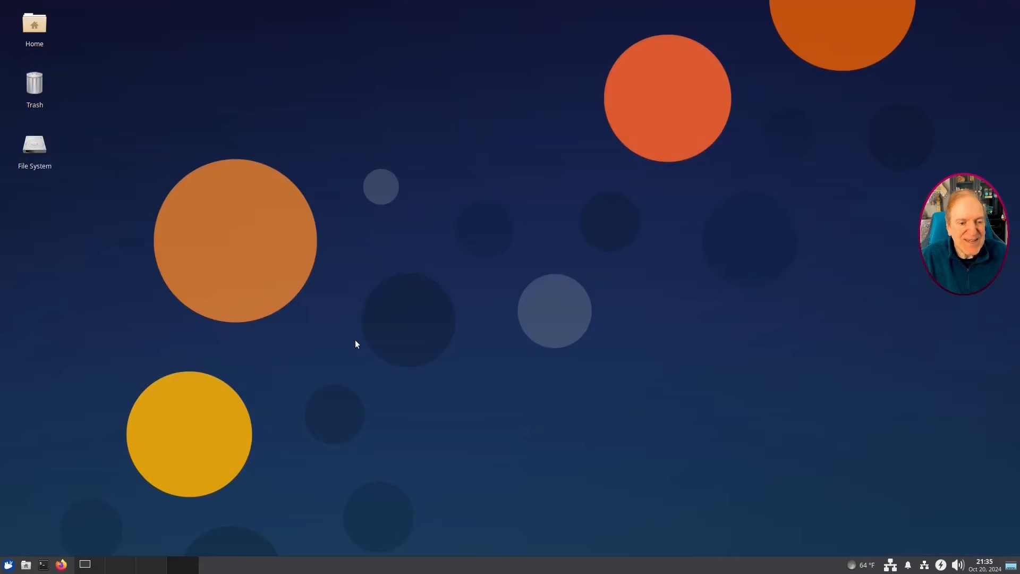
Return to the first workspace, move the terminal window toward the middle of the desktop and close it.
left_click(88, 561)
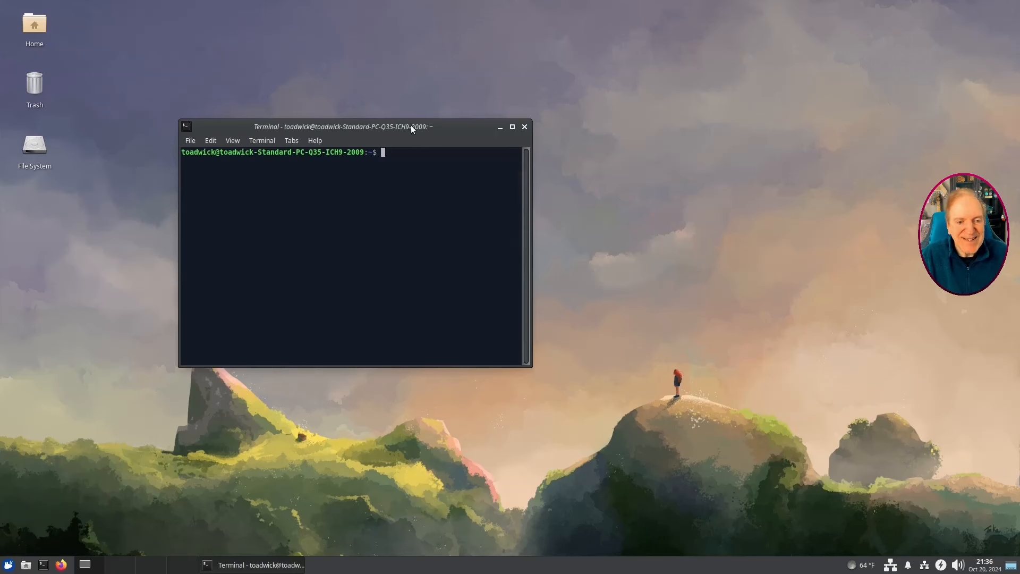
left_click_drag(410, 131, 565, 134)
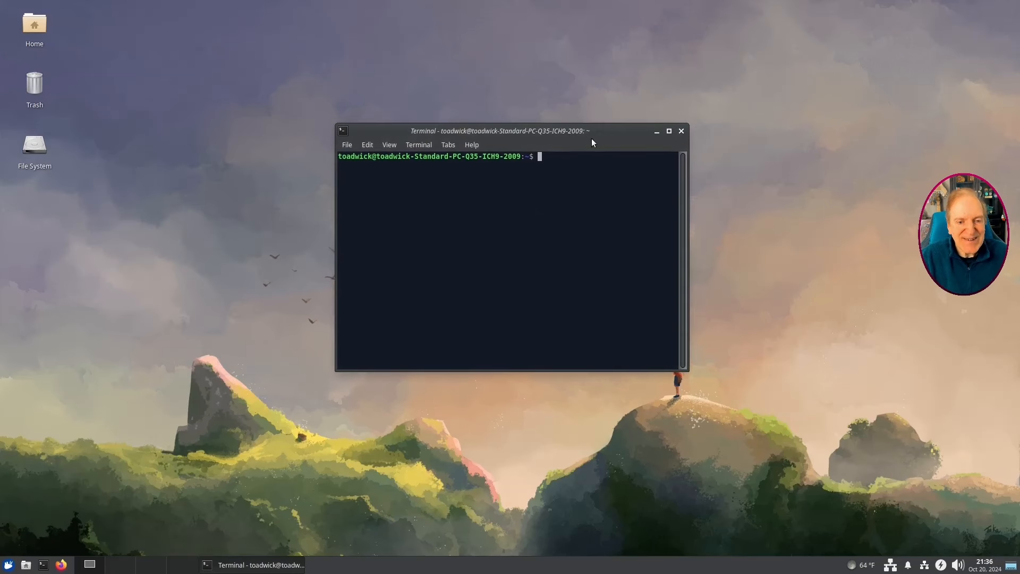
left_click(681, 131)
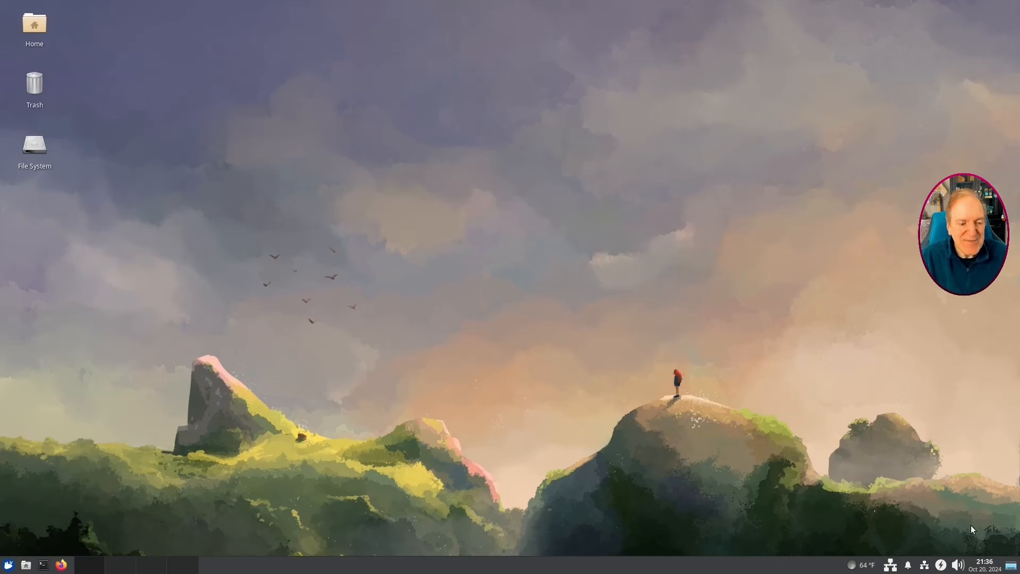